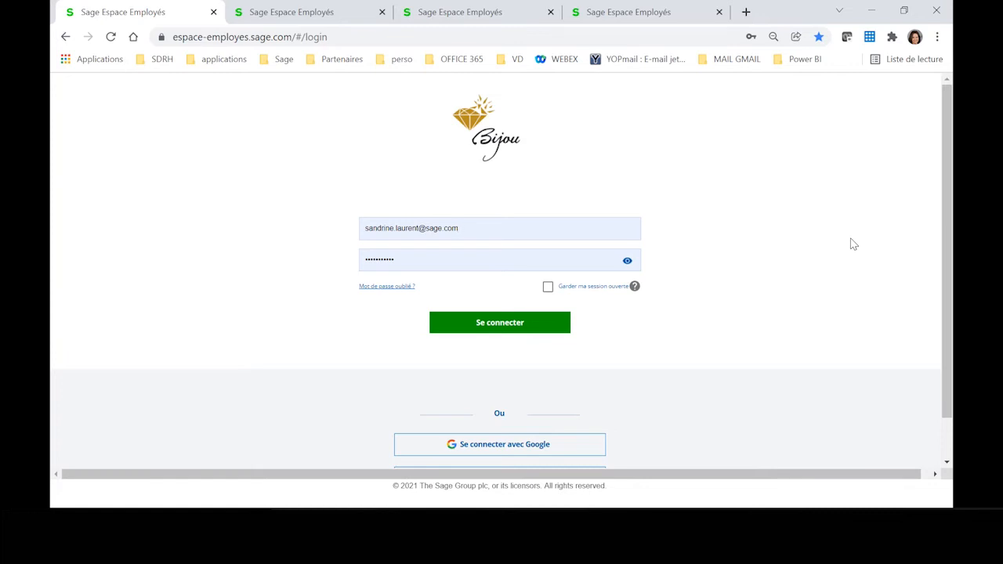
Step: Log in with the prefilled account credentials and review the widgets available for the home page
{"action": "left_click", "coordinate": [517, 331]}
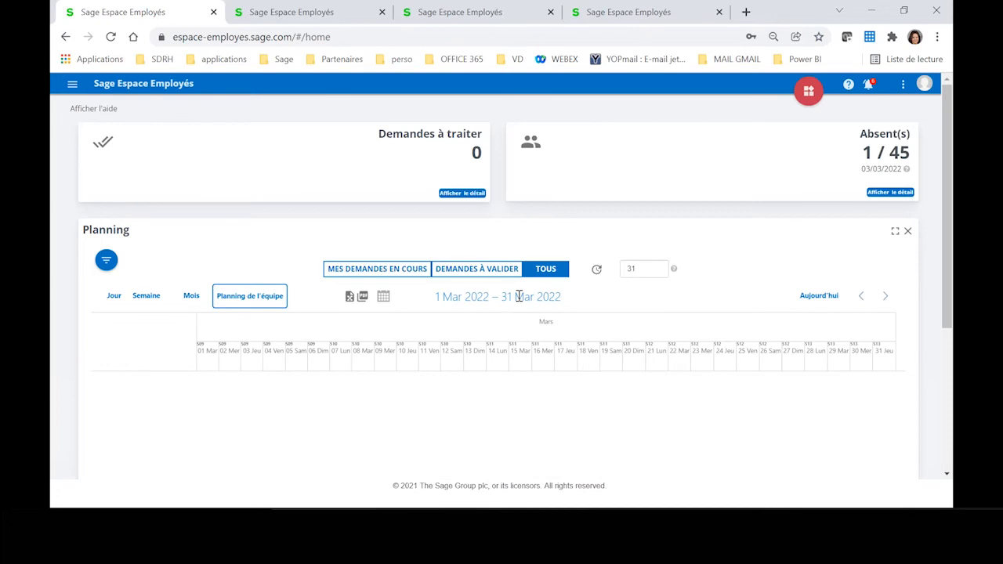
{"action": "left_click", "coordinate": [803, 94]}
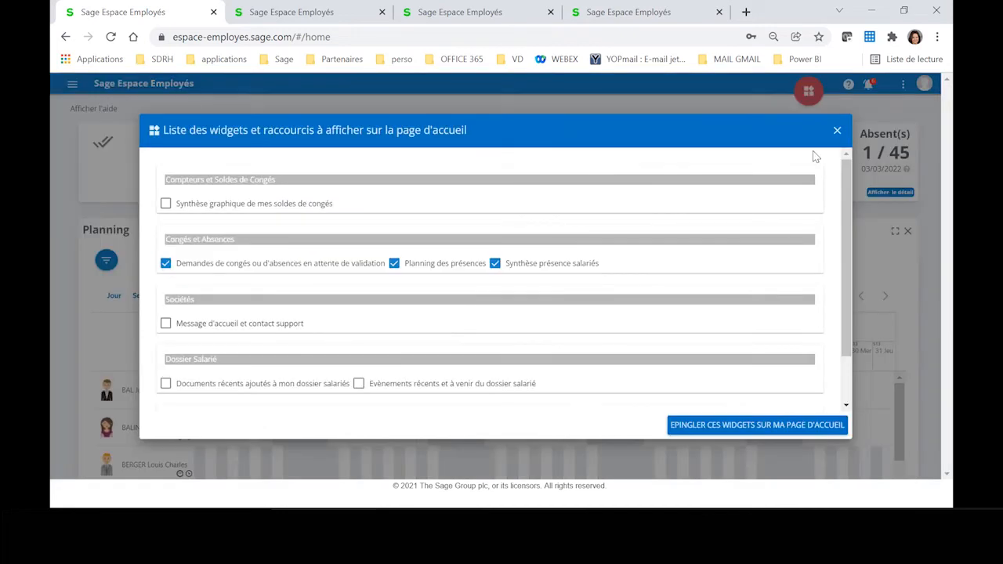
{"action": "left_click", "coordinate": [837, 131]}
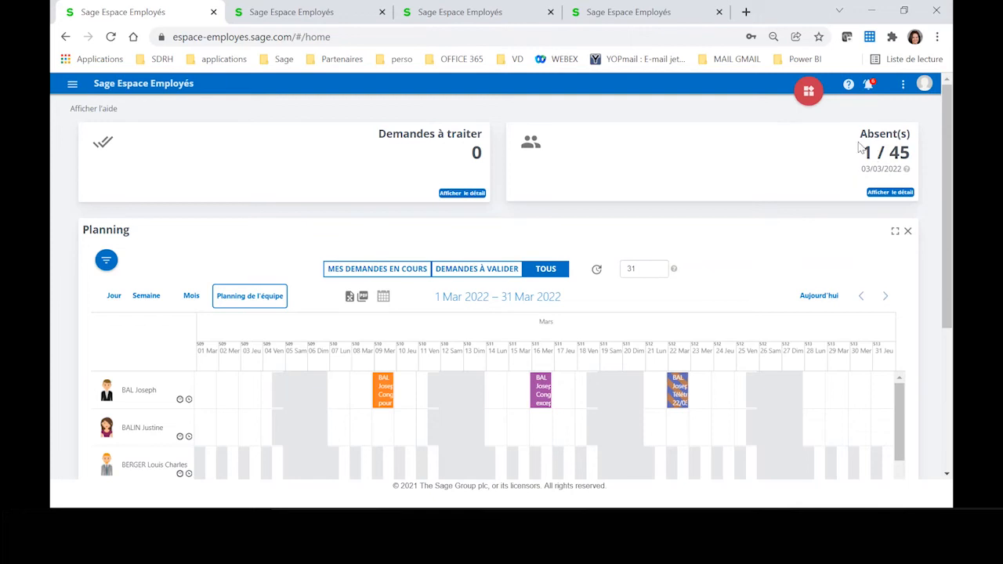
Step: Check the detail of the absent employees, and look through the March 2022 team planning
{"action": "left_click", "coordinate": [890, 193]}
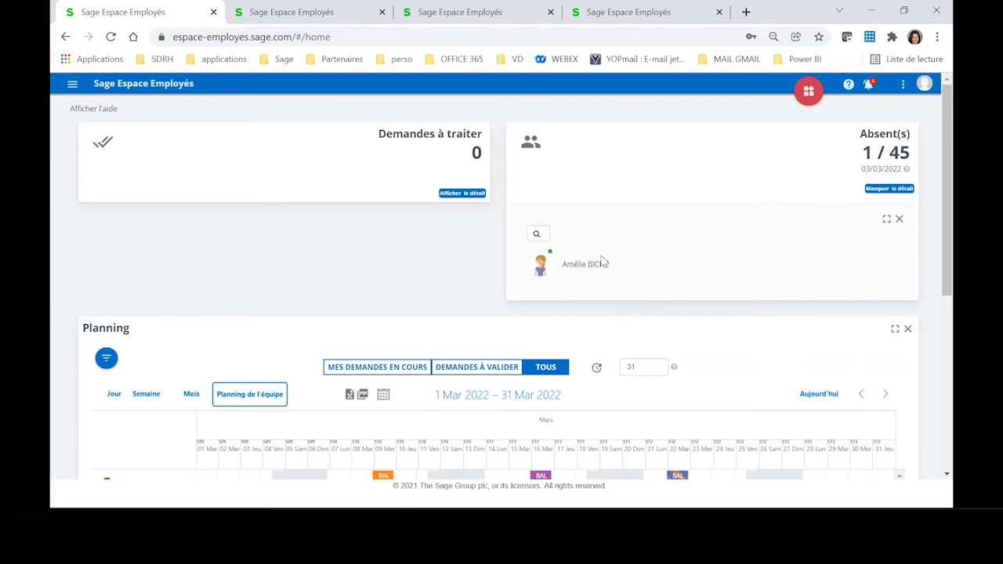
{"action": "left_click", "coordinate": [882, 190]}
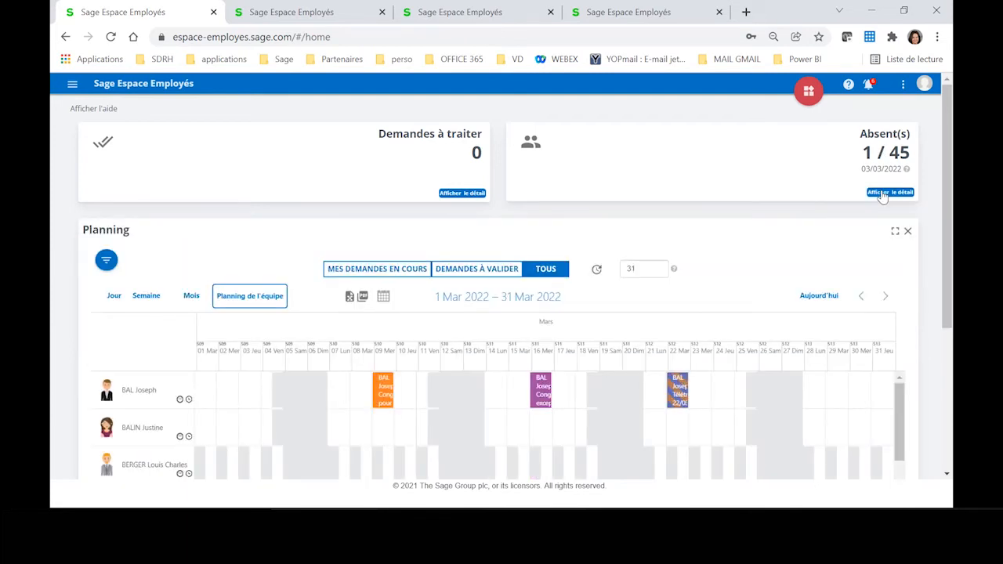
{"action": "left_click_drag", "start_coordinate": [951, 237], "coordinate": [951, 311]}
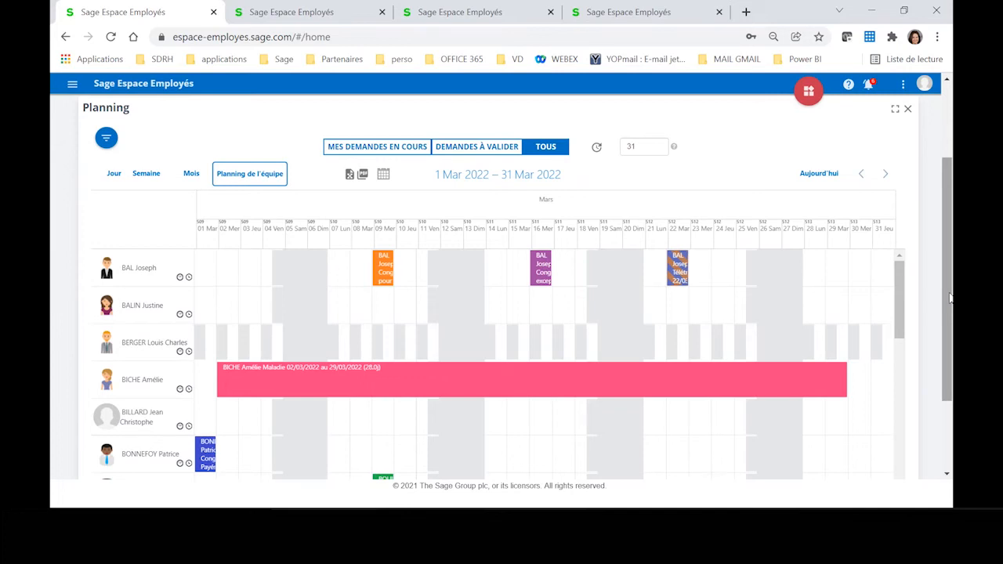
{"action": "left_click_drag", "start_coordinate": [902, 284], "coordinate": [901, 252]}
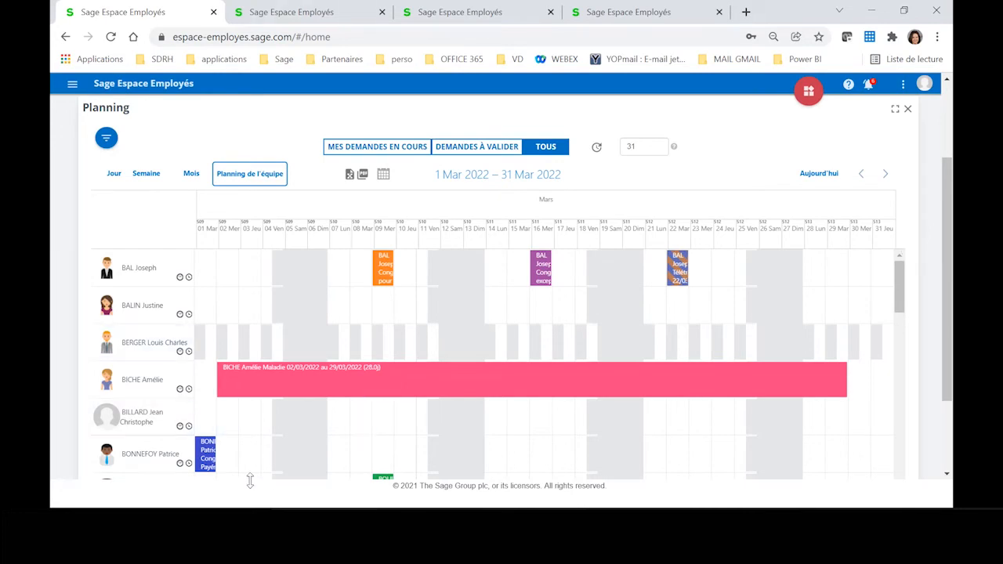
Step: Review the validated Congés Payés request of 01/03/2022 and its validation history
{"action": "left_click", "coordinate": [207, 468]}
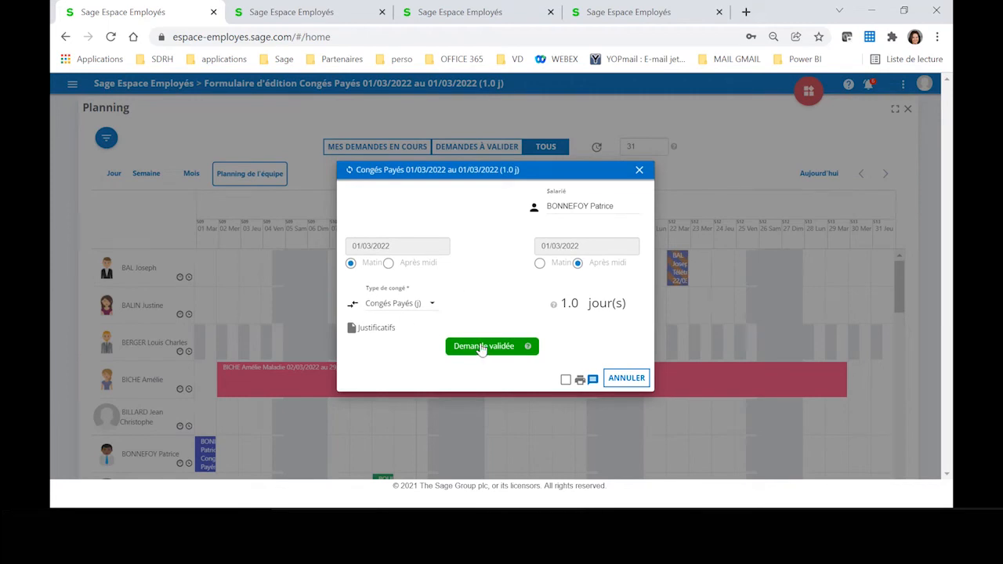
{"action": "left_click", "coordinate": [482, 347]}
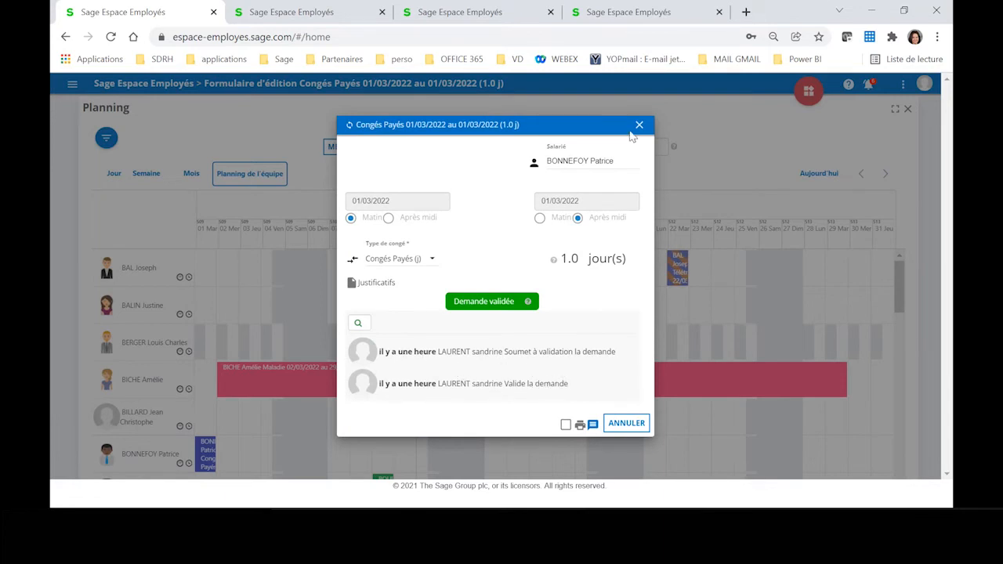
{"action": "left_click", "coordinate": [639, 127]}
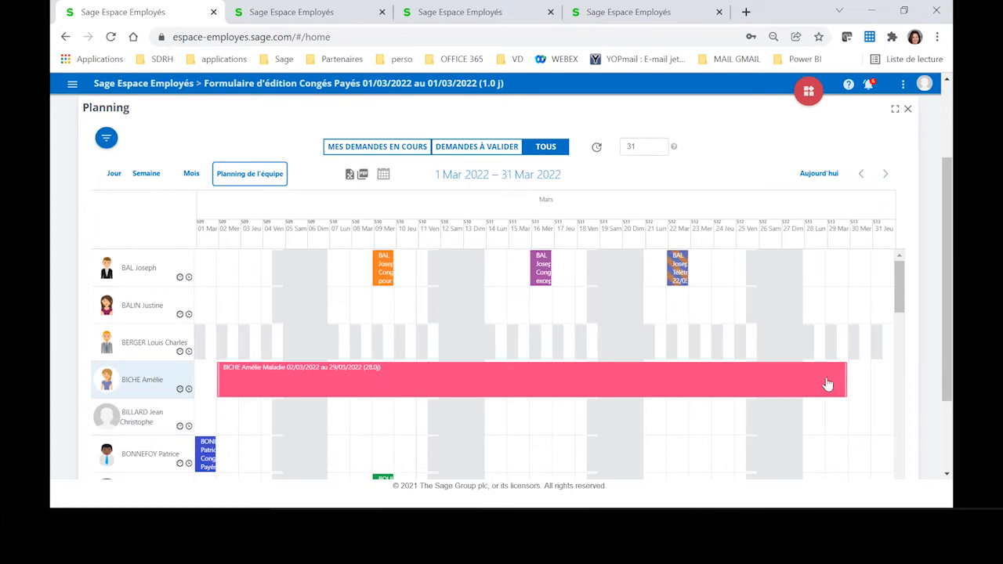
Step: Review the sick leave from 02/03/2022 to 29/03/2022 with its attachment Maladie 2.jpg, and the Télétravail request of 22/03/2022
{"action": "left_click", "coordinate": [751, 392]}
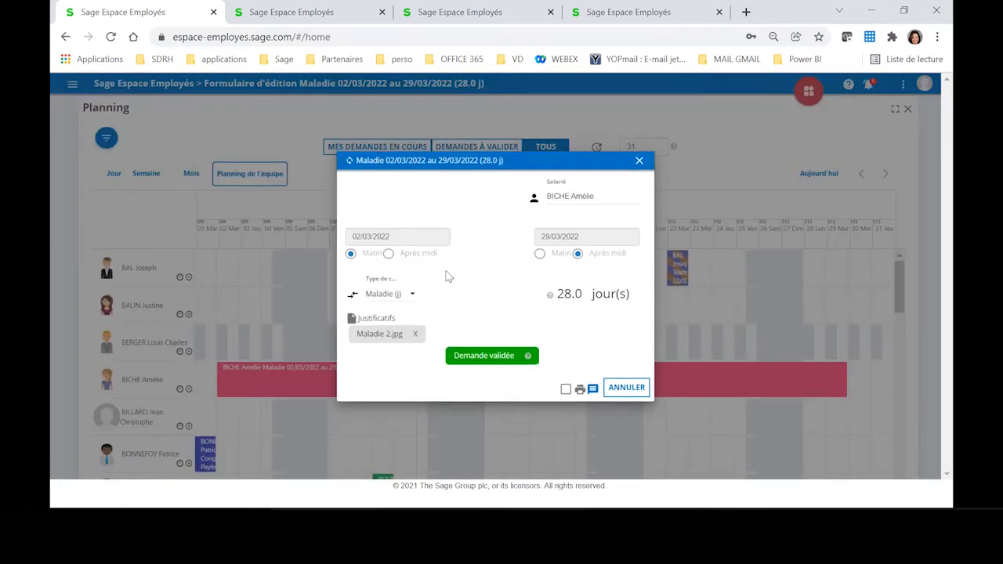
{"action": "left_click", "coordinate": [369, 342]}
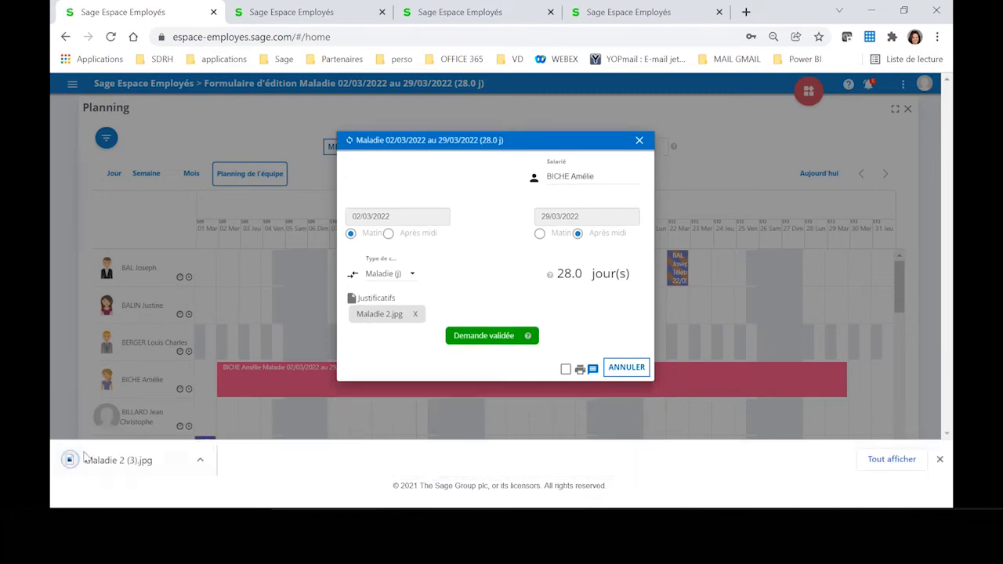
{"action": "left_click", "coordinate": [98, 460]}
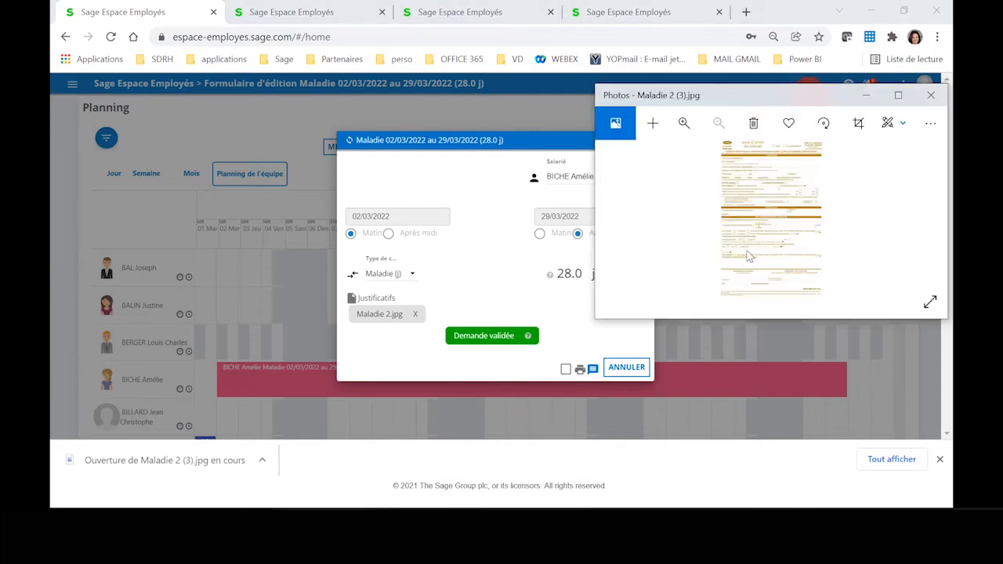
{"action": "left_click", "coordinate": [931, 95]}
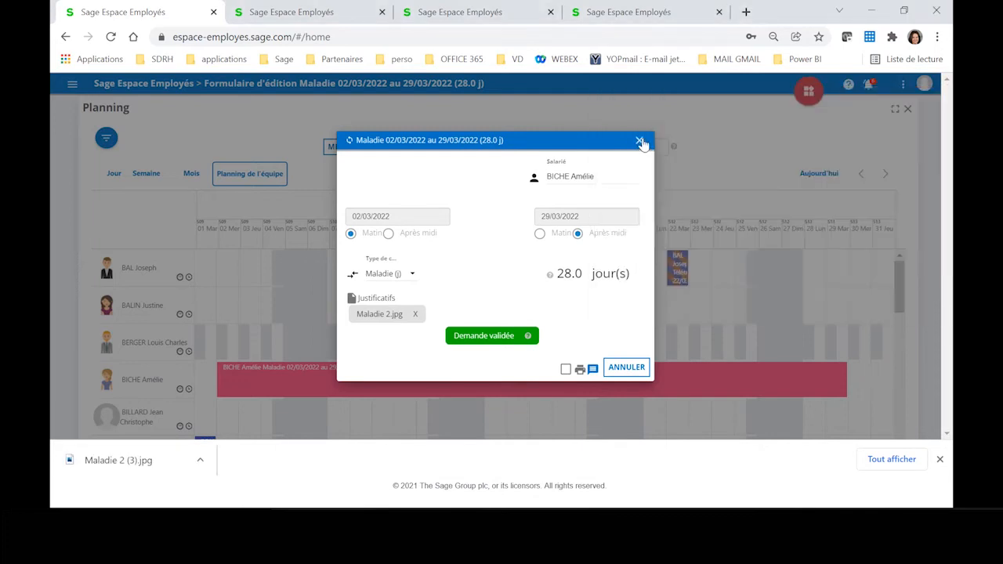
{"action": "left_click", "coordinate": [640, 142]}
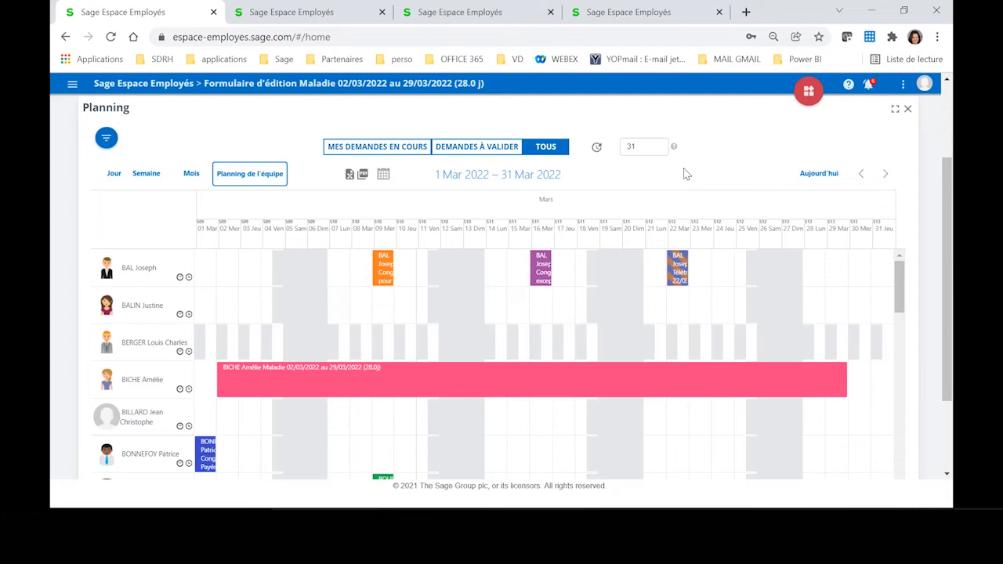
{"action": "left_click", "coordinate": [679, 272]}
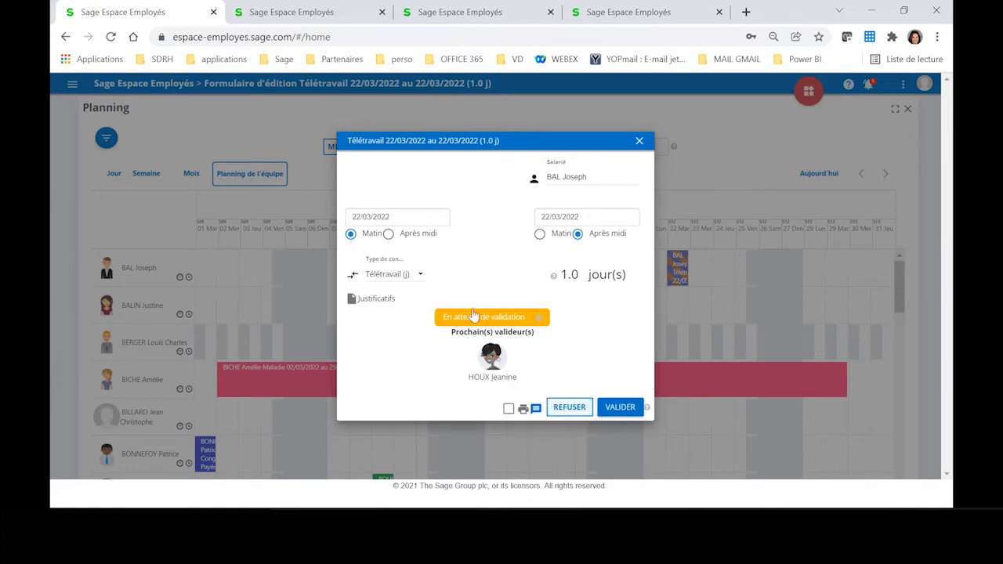
{"action": "left_click", "coordinate": [641, 141]}
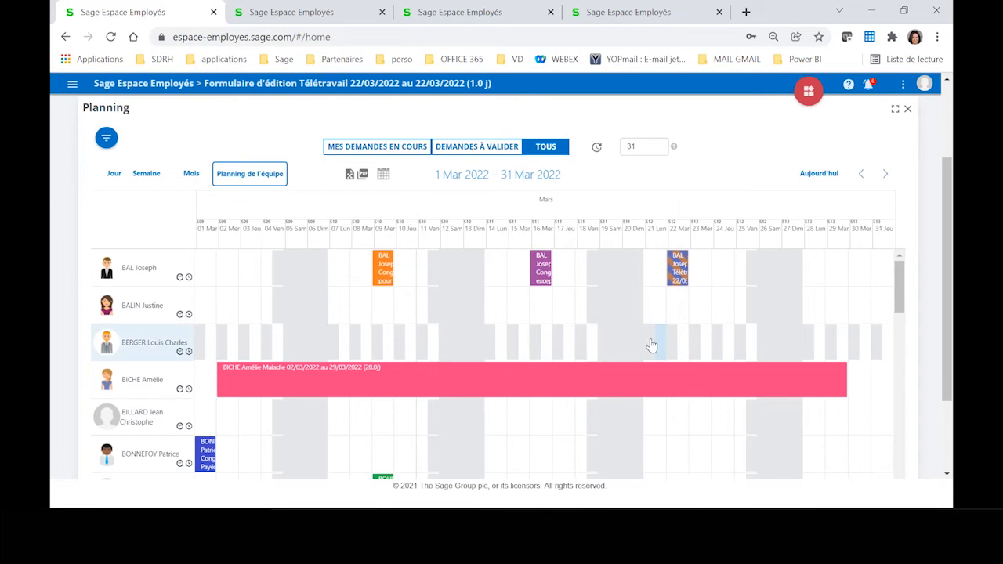
Step: Start a new absence for 24/03/2022 from the planning and assign it to all employees of the Production service
{"action": "left_click", "coordinate": [726, 282]}
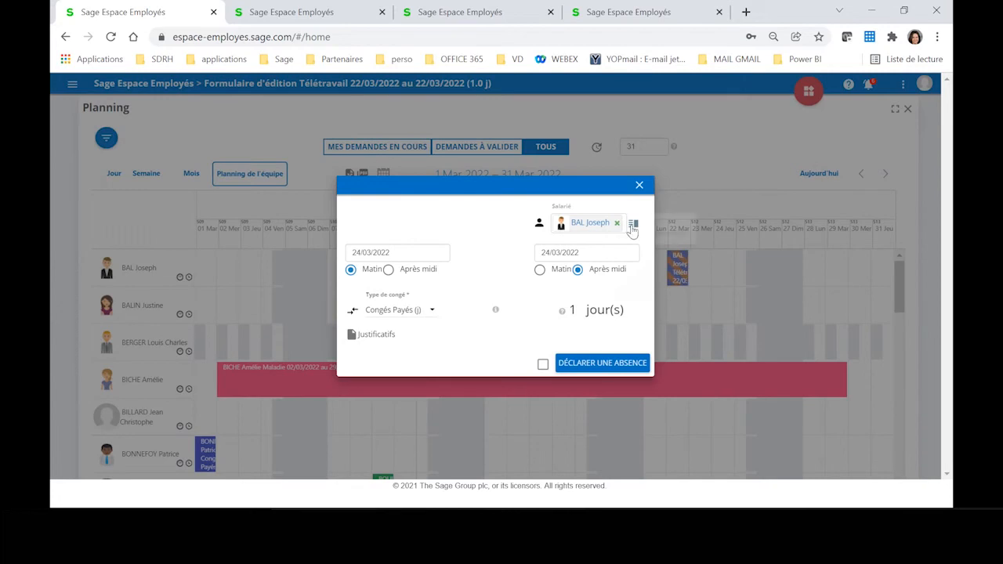
{"action": "left_click", "coordinate": [634, 223]}
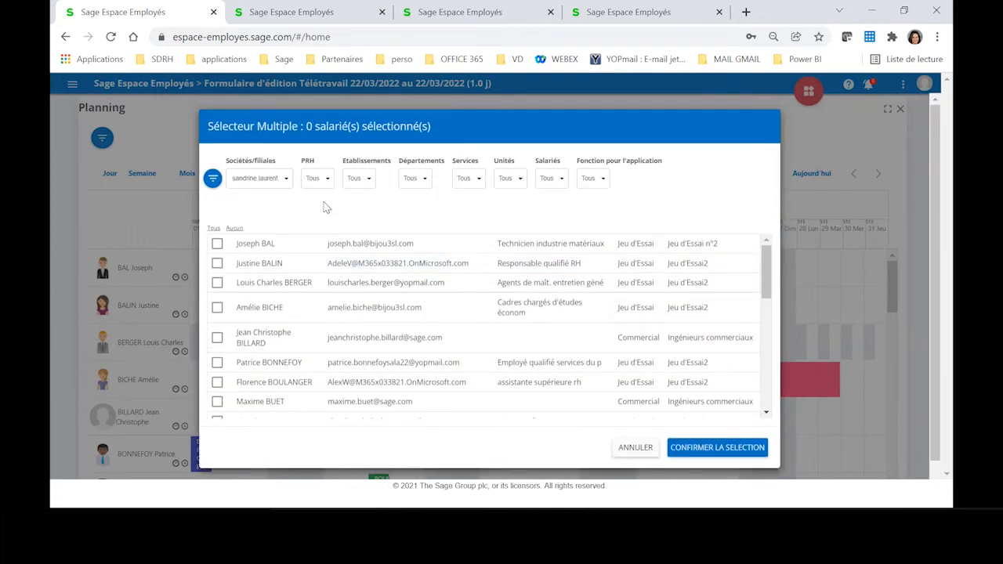
{"action": "left_click", "coordinate": [479, 183]}
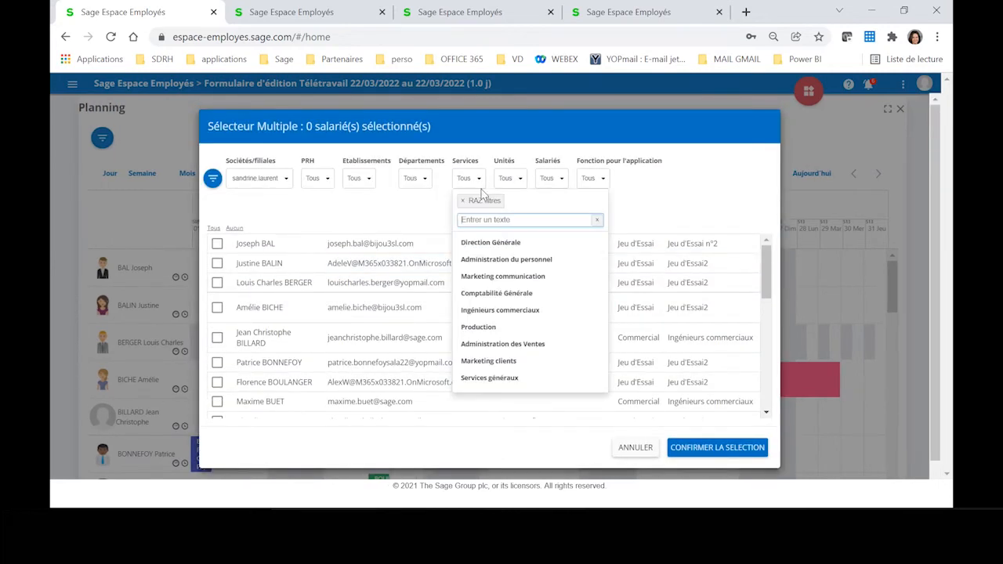
{"action": "left_click", "coordinate": [491, 328]}
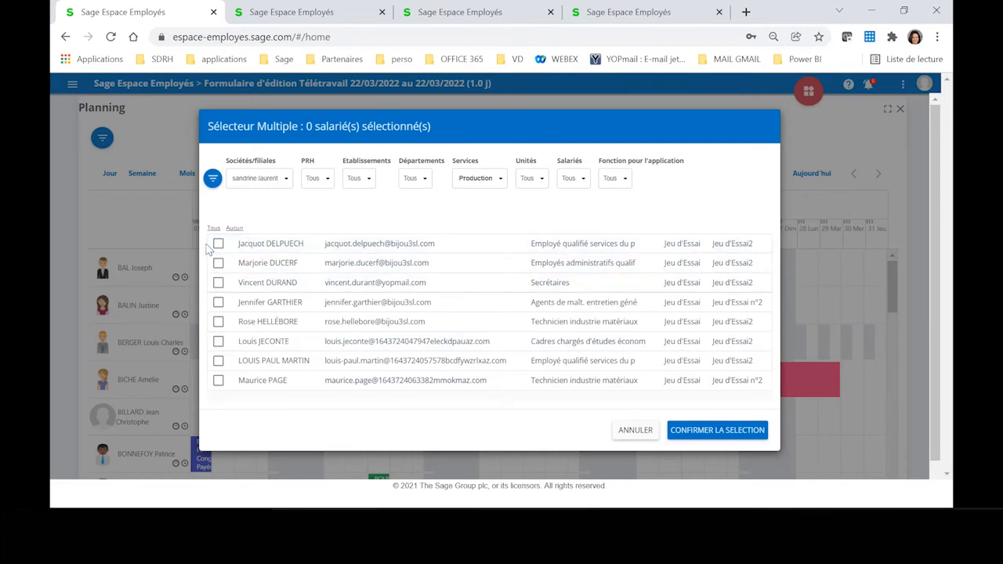
{"action": "left_click", "coordinate": [213, 229]}
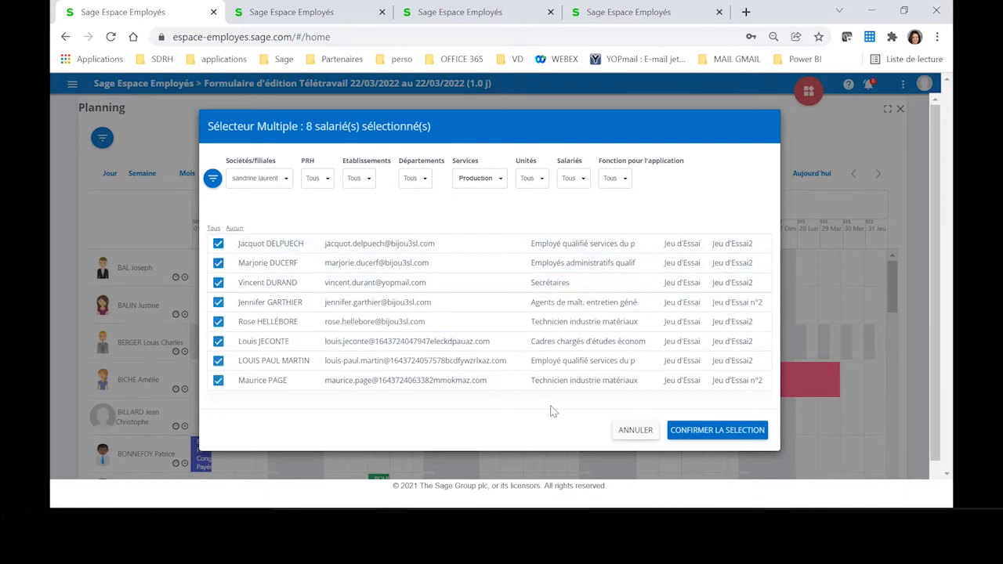
{"action": "left_click", "coordinate": [696, 434]}
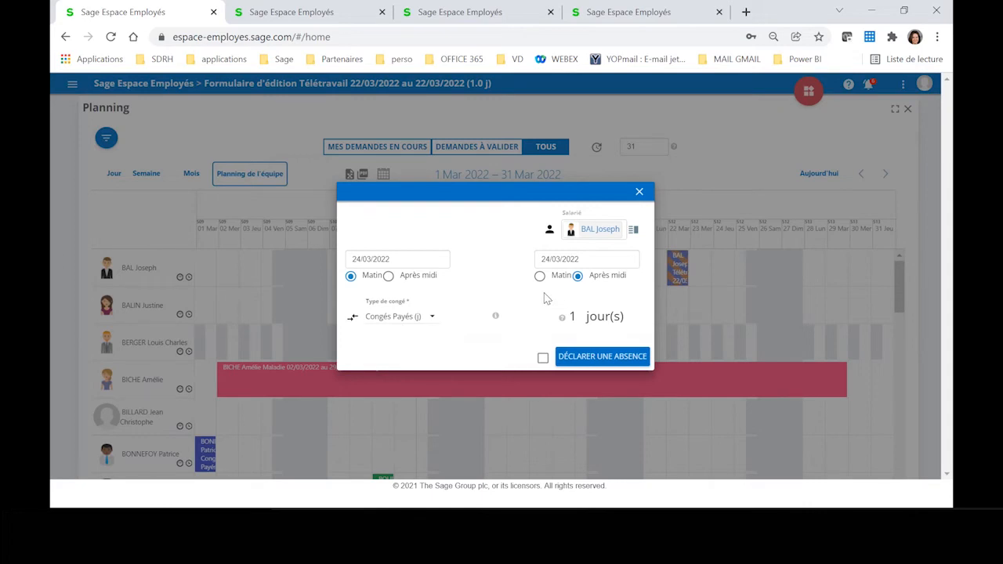
Step: Declare the one-day Congés Payés absence for the selected employees without a message, and check the new entries in the team planning
{"action": "left_click", "coordinate": [621, 357]}
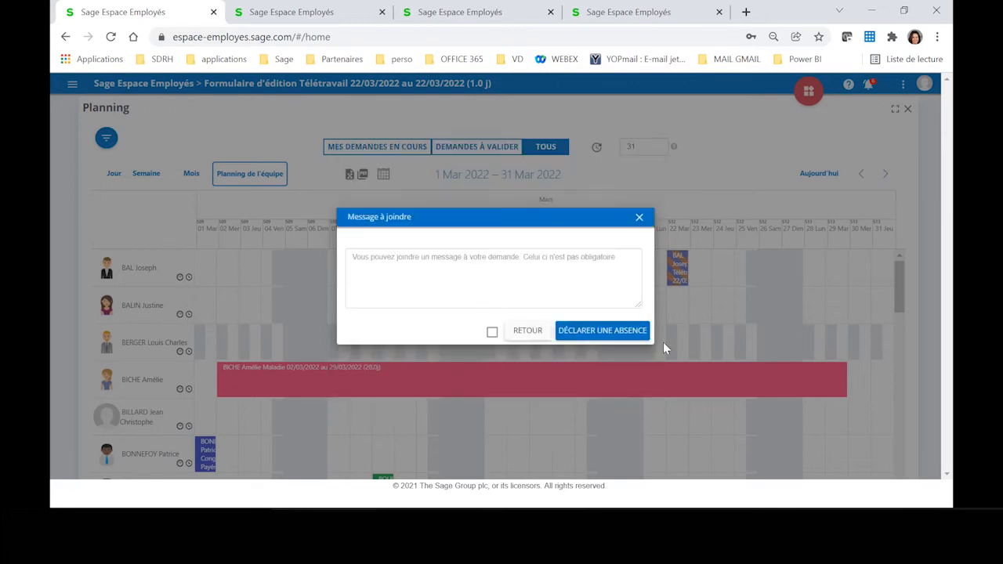
{"action": "left_click", "coordinate": [566, 332]}
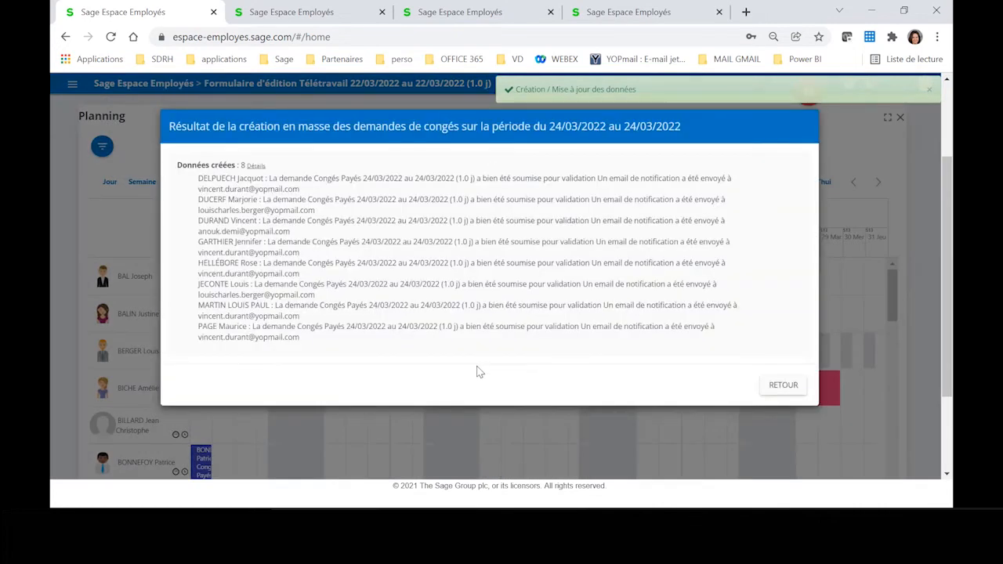
{"action": "left_click", "coordinate": [783, 385]}
{"action": "scroll", "coordinate": [766, 373], "scroll_direction": "down", "scroll_amount": 10}
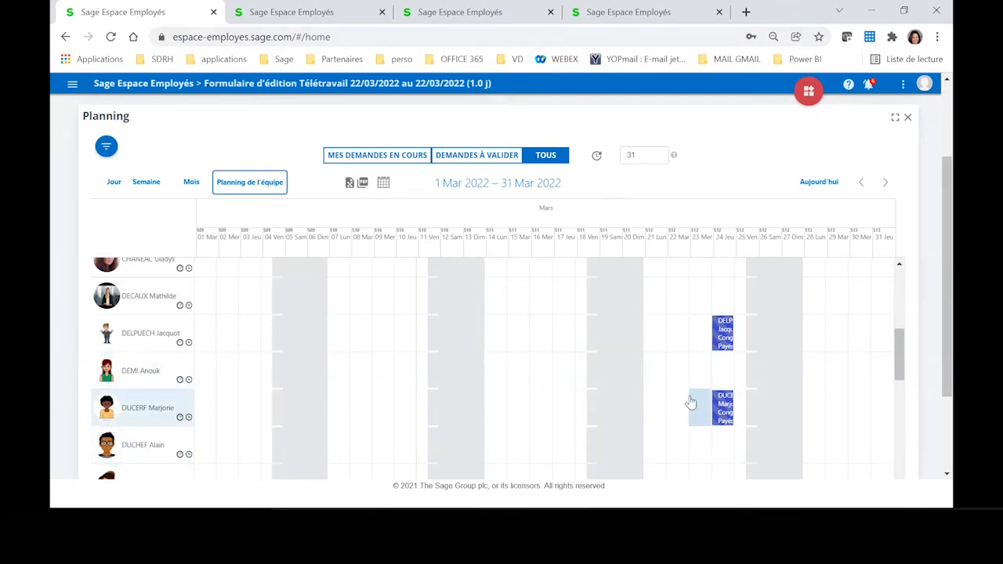
{"action": "scroll", "coordinate": [693, 398], "scroll_direction": "up", "scroll_amount": 3}
{"action": "scroll", "coordinate": [693, 397], "scroll_direction": "up", "scroll_amount": 5}
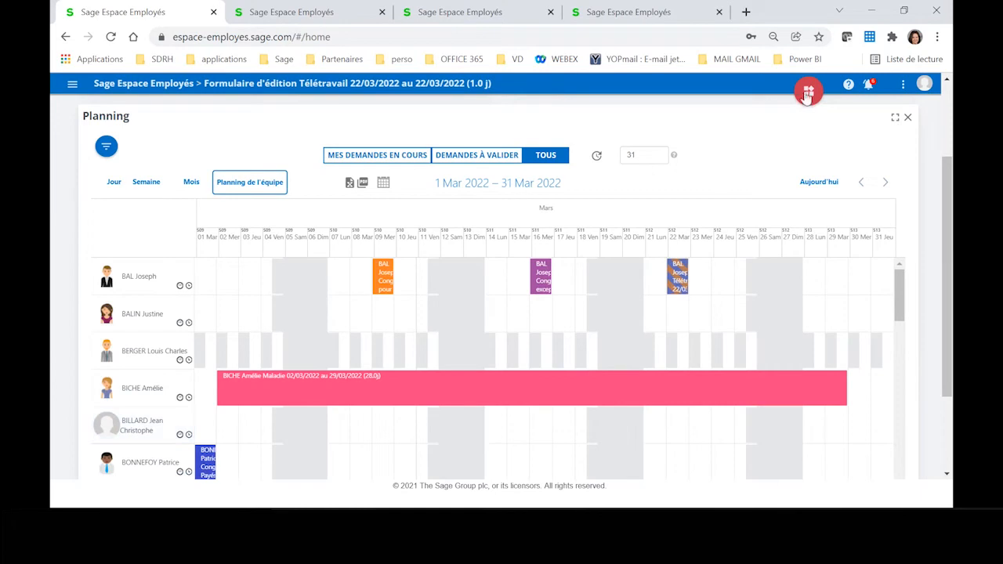
Step: Set the team planning's displayed period to 60 days
{"action": "double_click", "coordinate": [642, 155]}
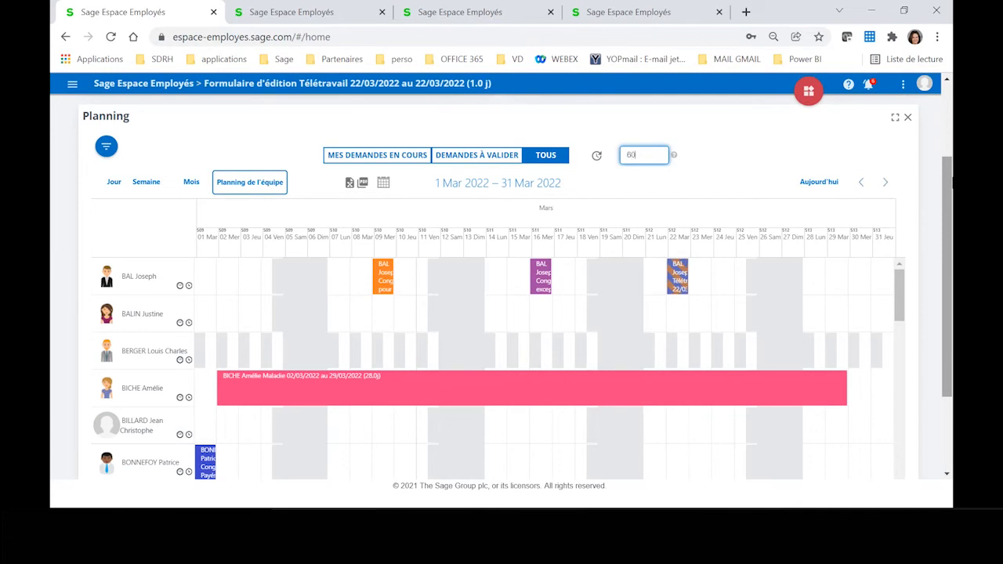
{"action": "key", "text": "Return"}
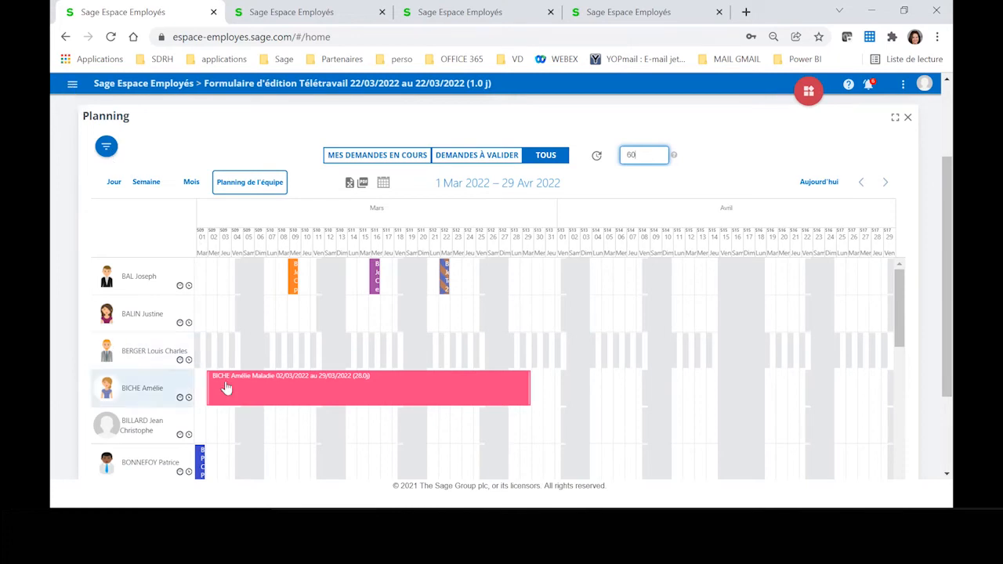
Step: Open the Demandes de Congés list under Congés et Absences
{"action": "left_click", "coordinate": [72, 84]}
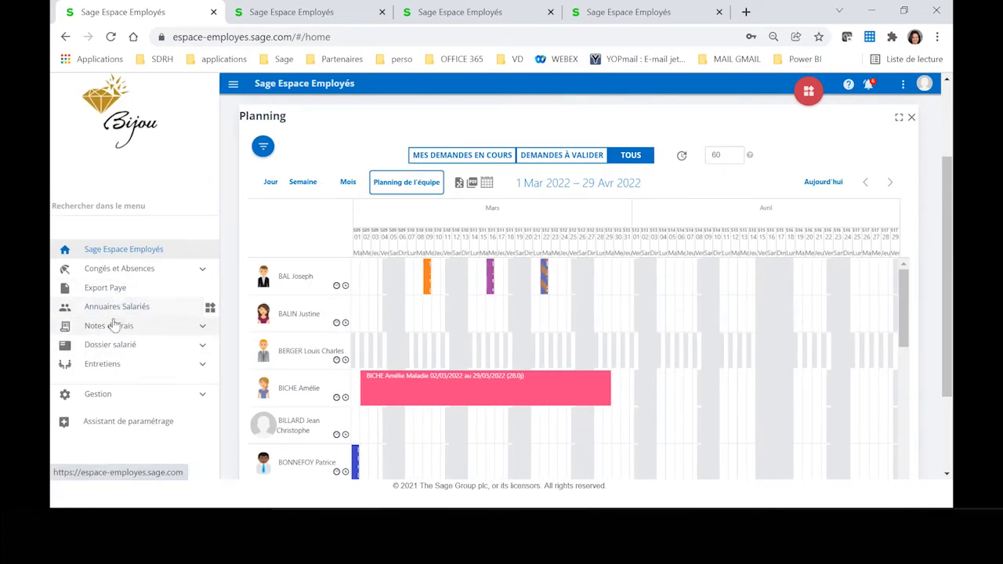
{"action": "left_click", "coordinate": [121, 268]}
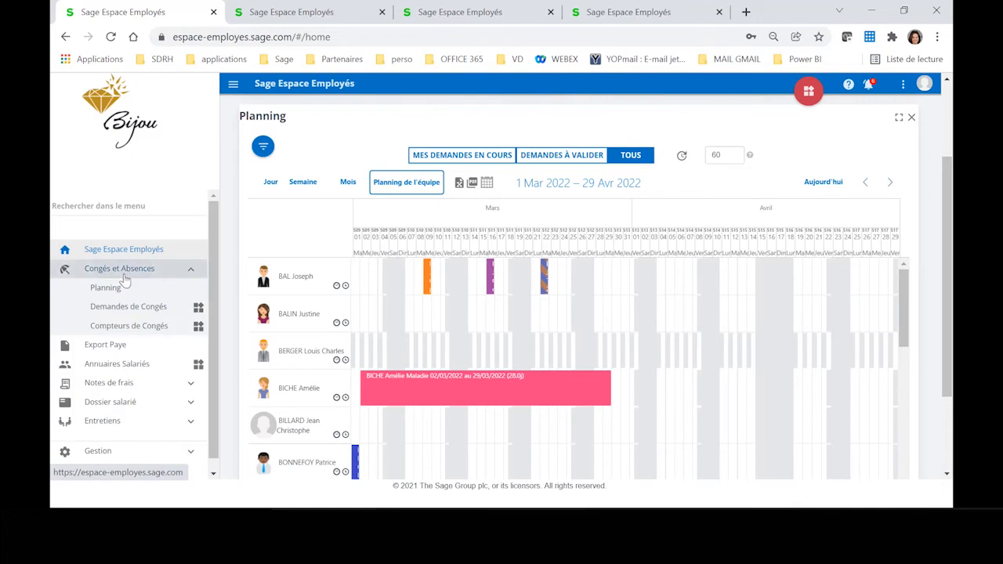
{"action": "left_click", "coordinate": [125, 310]}
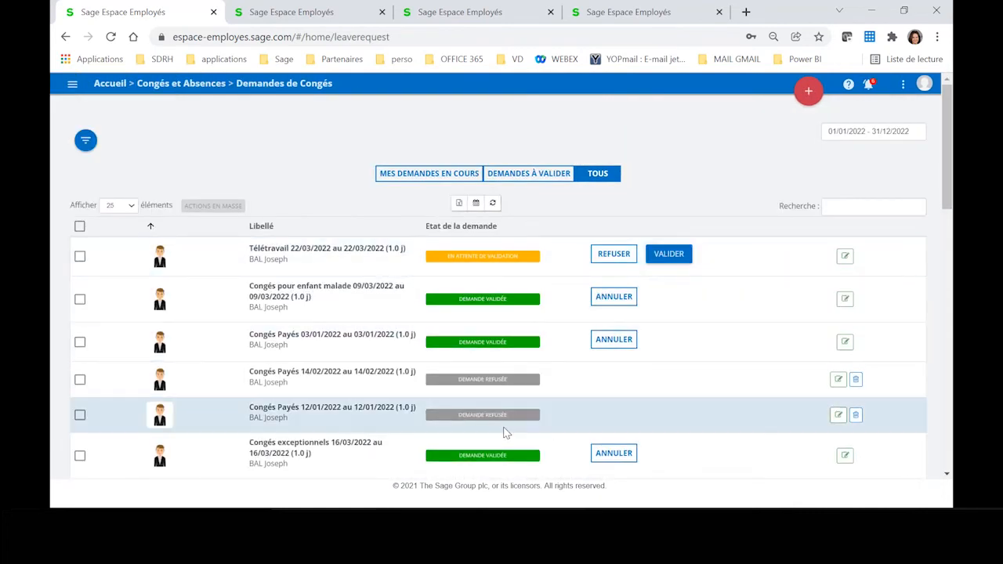
Step: Filter the leave requests to type Congés Payés and status En attente de validation, and review the matching requests
{"action": "left_click", "coordinate": [86, 141]}
{"action": "left_click", "coordinate": [542, 141]}
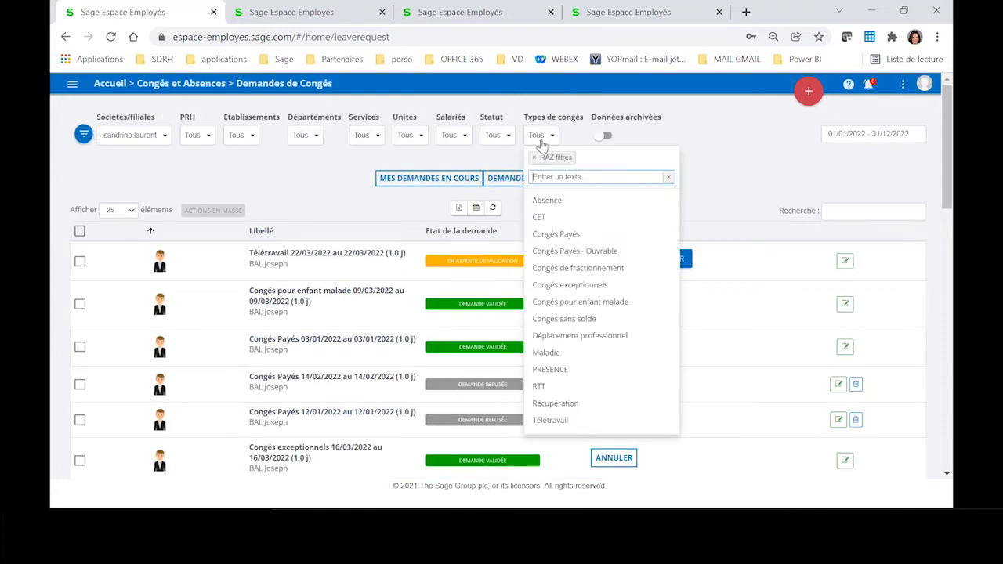
{"action": "left_click", "coordinate": [575, 237]}
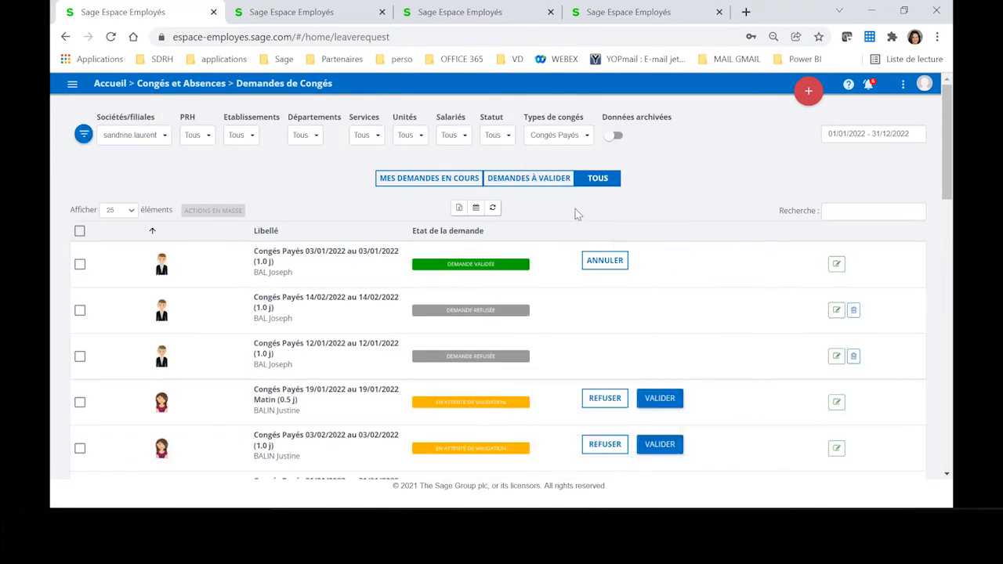
{"action": "left_click", "coordinate": [494, 136]}
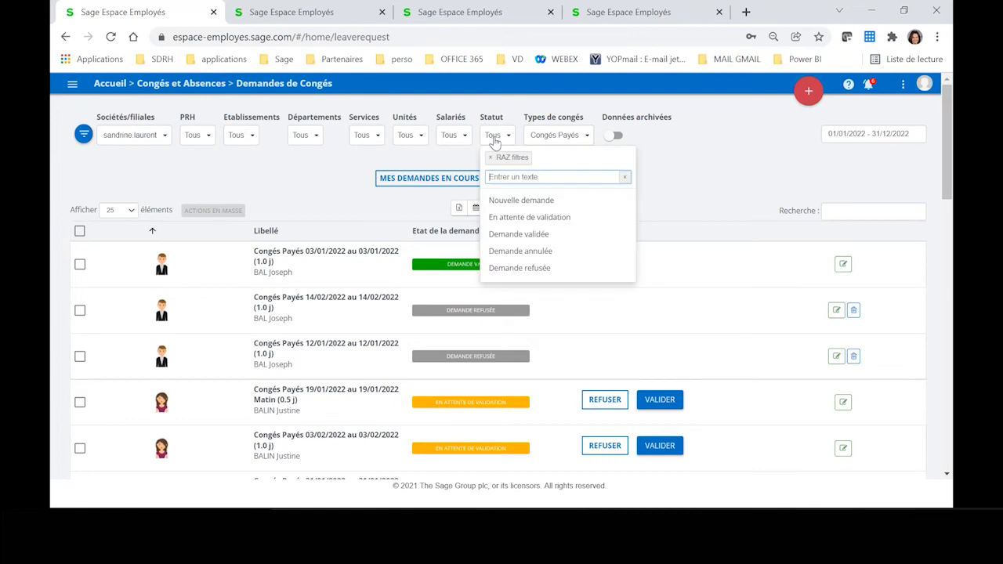
{"action": "left_click", "coordinate": [503, 223]}
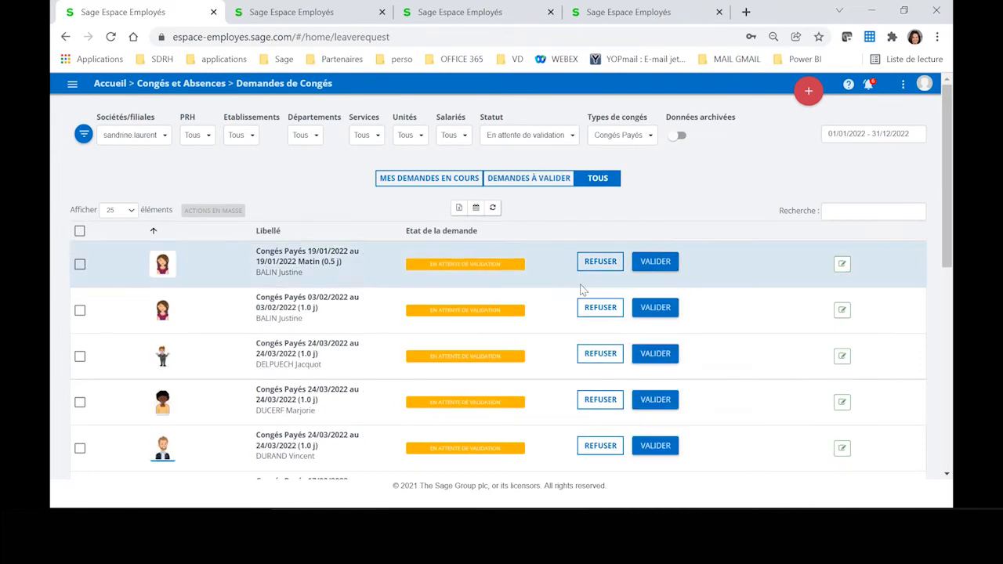
{"action": "scroll", "coordinate": [546, 325], "scroll_direction": "down", "scroll_amount": 3}
{"action": "scroll", "coordinate": [547, 331], "scroll_direction": "down", "scroll_amount": 3}
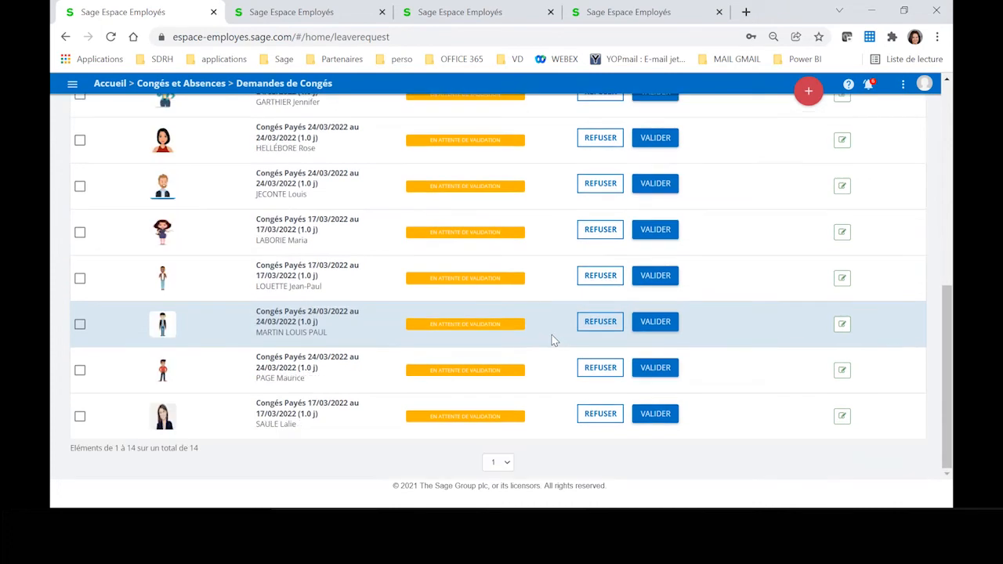
{"action": "scroll", "coordinate": [555, 338], "scroll_direction": "up", "scroll_amount": 3}
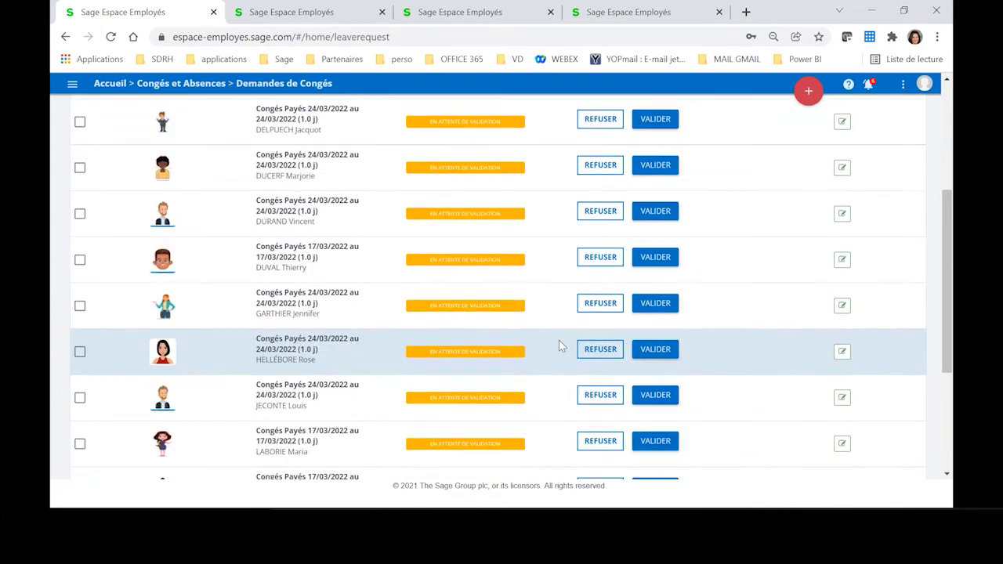
{"action": "scroll", "coordinate": [559, 342], "scroll_direction": "up", "scroll_amount": 3}
{"action": "scroll", "coordinate": [552, 345], "scroll_direction": "up", "scroll_amount": 1}
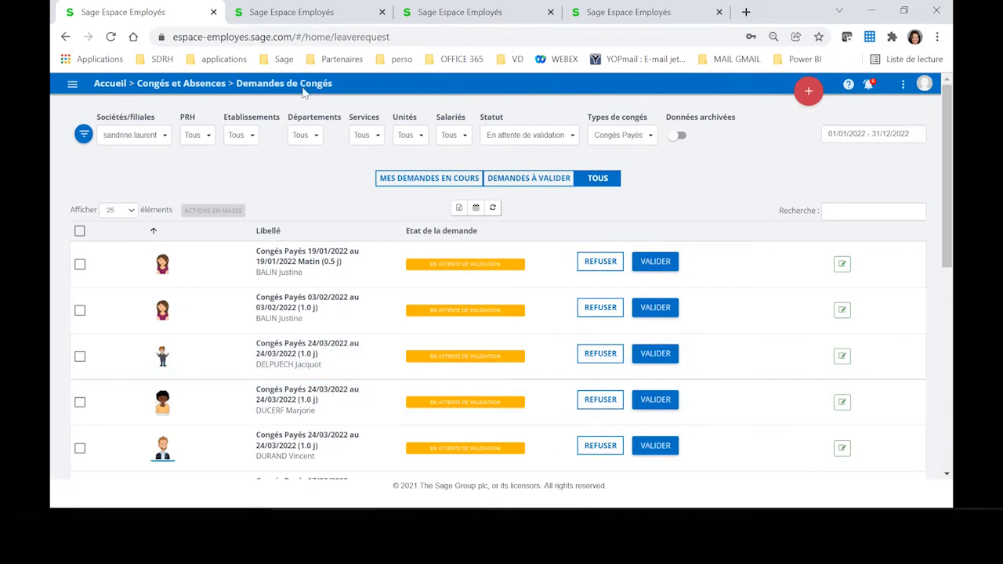
Step: Restrict the pending leave requests to the Production service and review the filtered list
{"action": "left_click", "coordinate": [373, 140]}
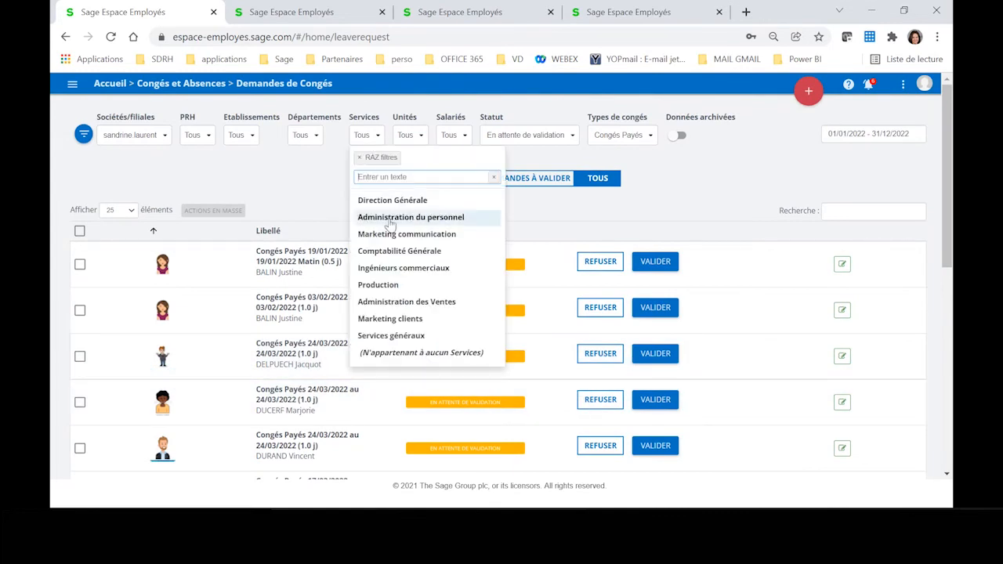
{"action": "left_click", "coordinate": [378, 285]}
{"action": "left_click", "coordinate": [734, 286]}
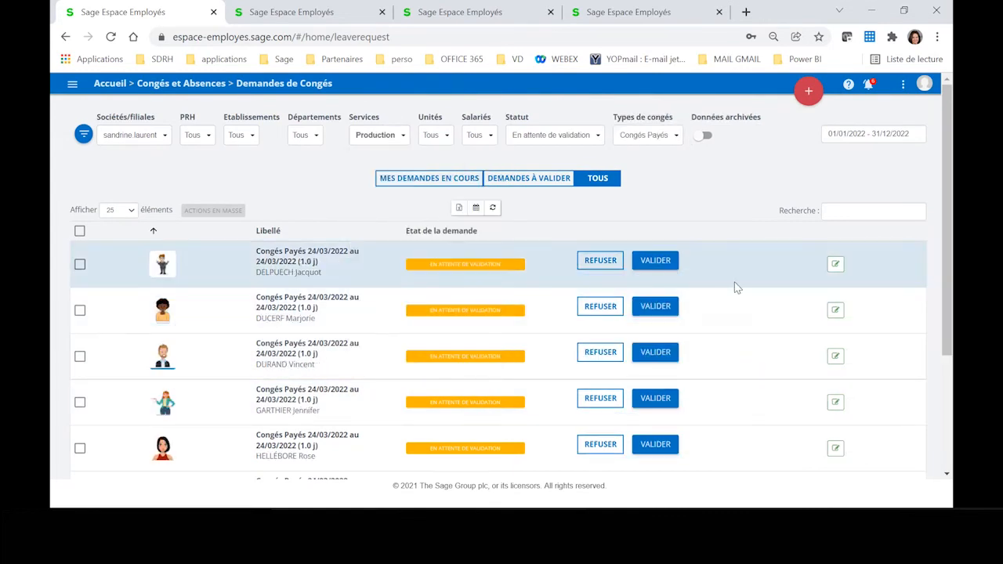
{"action": "scroll", "coordinate": [734, 288], "scroll_direction": "down", "scroll_amount": 2}
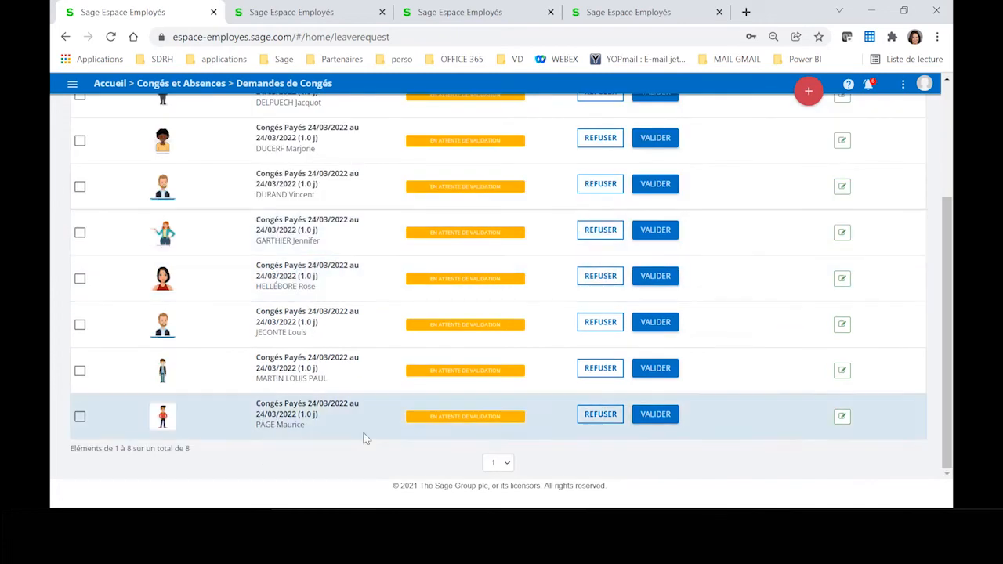
{"action": "scroll", "coordinate": [355, 339], "scroll_direction": "up", "scroll_amount": 3}
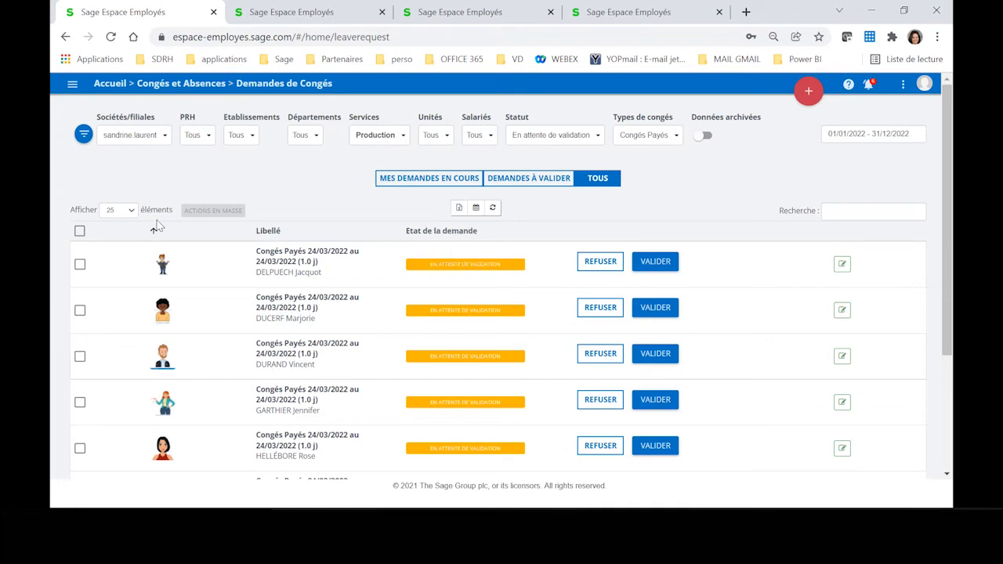
Step: Select all the filtered Production requests and approve them together with the Valider bulk action
{"action": "left_click", "coordinate": [80, 232]}
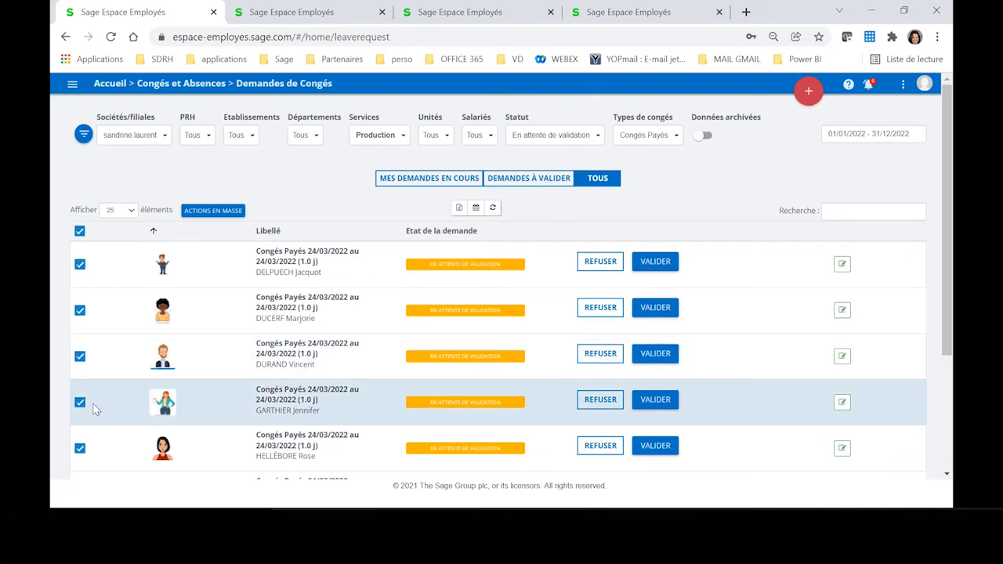
{"action": "left_click", "coordinate": [217, 211]}
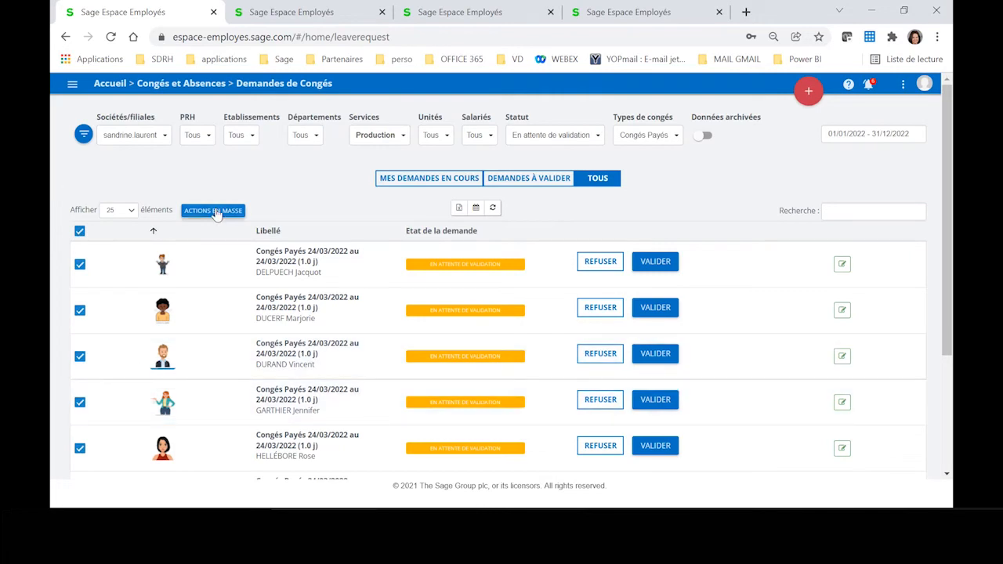
{"action": "left_click", "coordinate": [404, 170]}
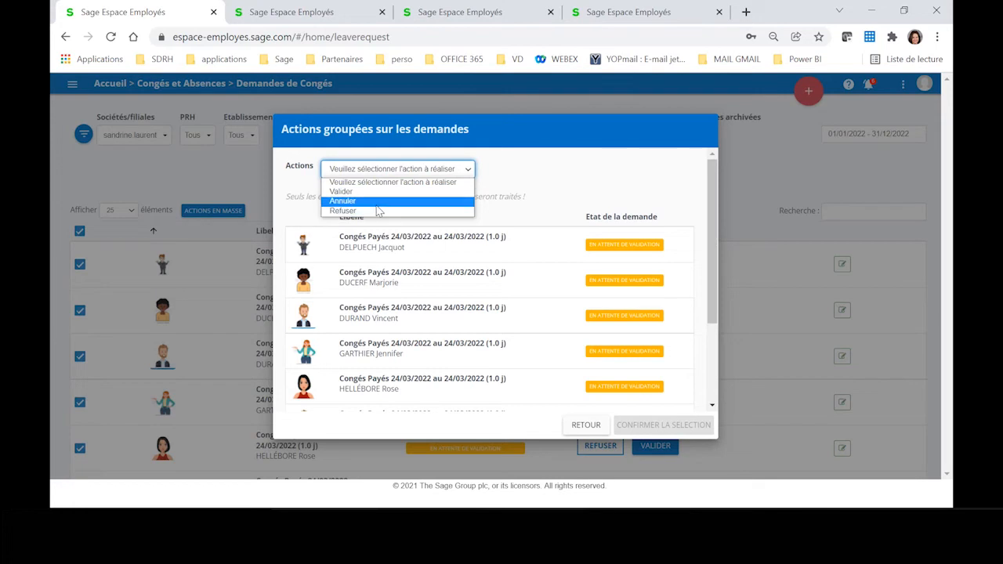
{"action": "left_click", "coordinate": [368, 191]}
{"action": "left_click", "coordinate": [657, 427]}
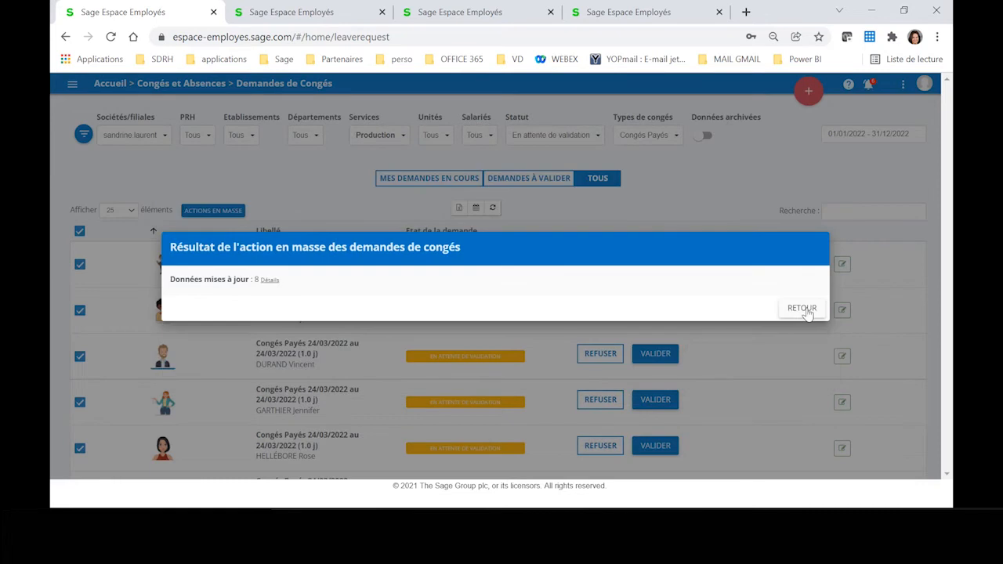
{"action": "left_click", "coordinate": [803, 309]}
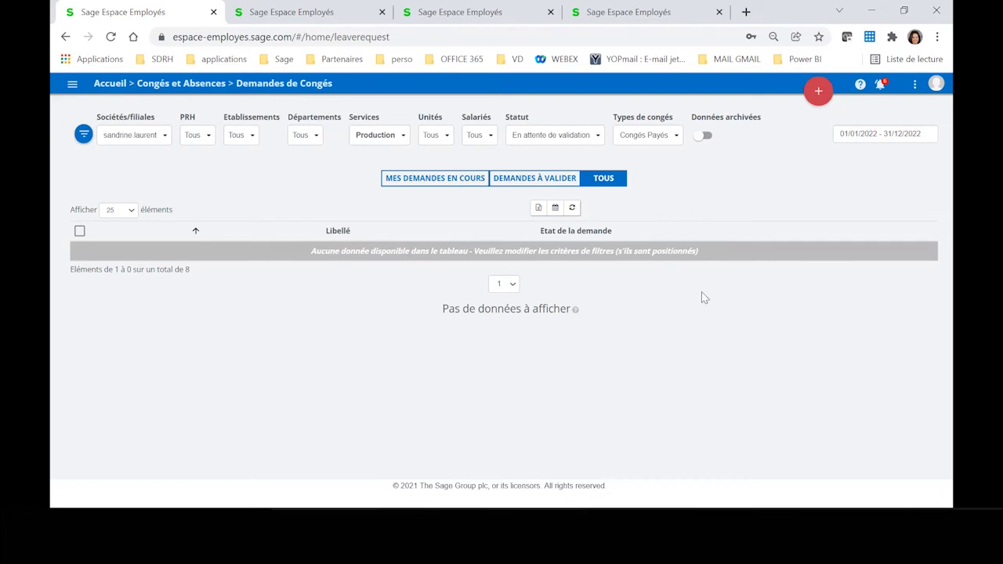
Step: Reset the Services and Statut filters and review the status of all the Congés Payés requests
{"action": "left_click", "coordinate": [382, 141]}
{"action": "left_click", "coordinate": [401, 159]}
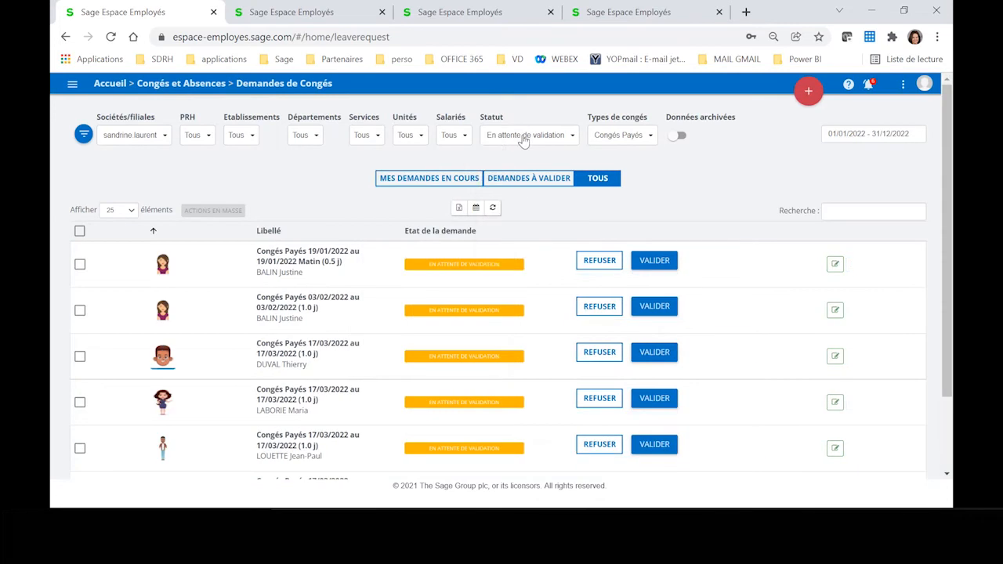
{"action": "left_click", "coordinate": [525, 135]}
{"action": "left_click", "coordinate": [514, 159]}
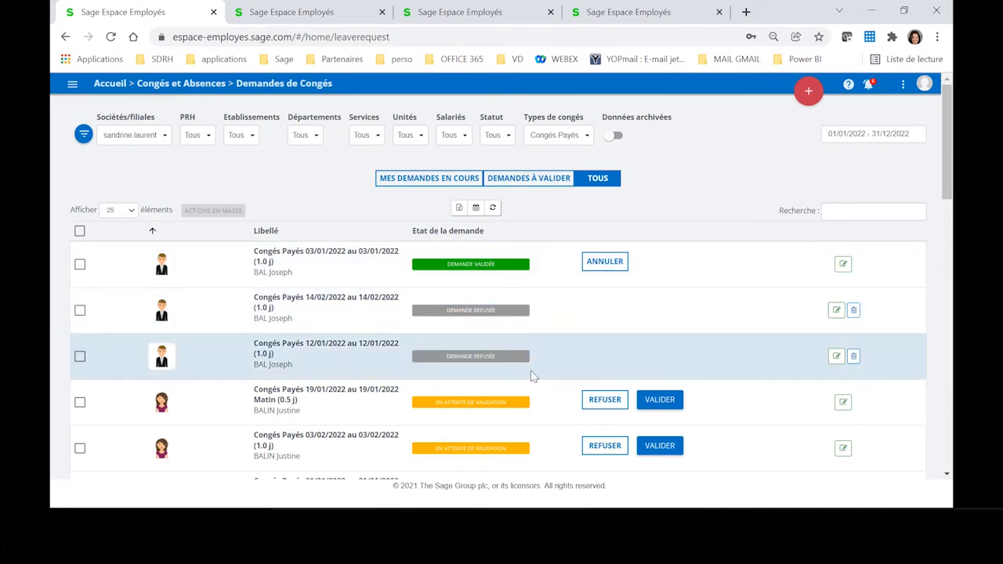
{"action": "scroll", "coordinate": [468, 409], "scroll_direction": "down", "scroll_amount": 3}
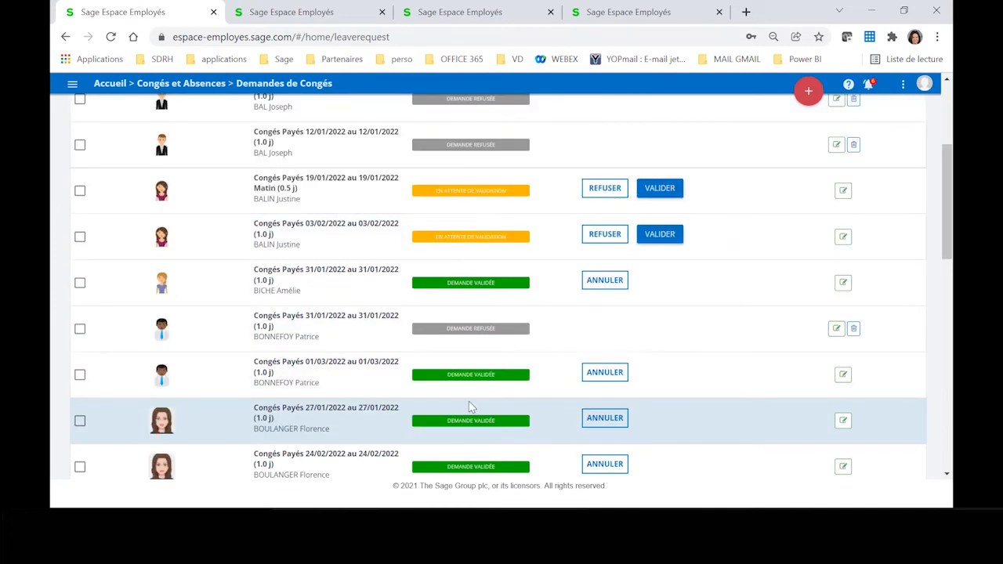
{"action": "scroll", "coordinate": [468, 405], "scroll_direction": "down", "scroll_amount": 6}
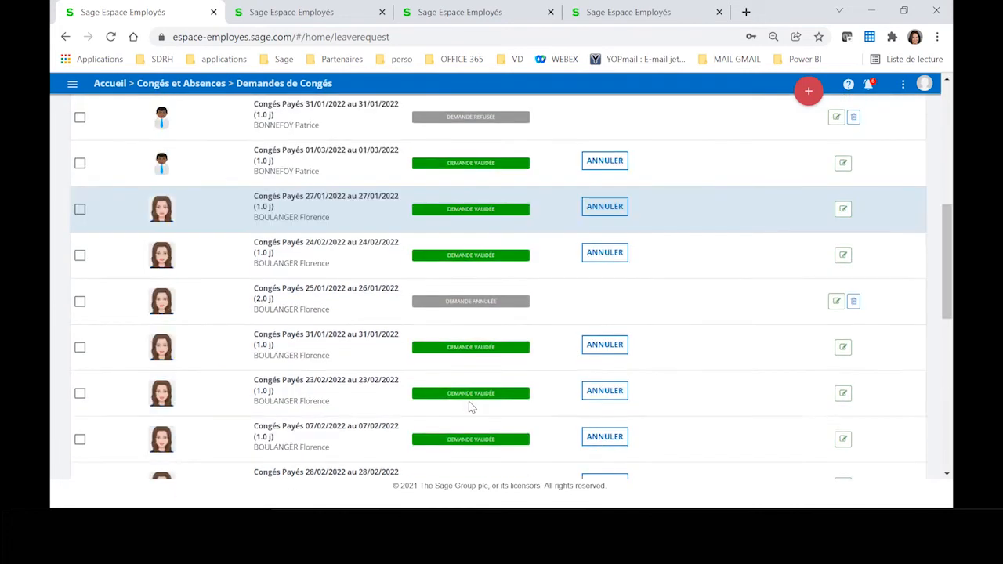
{"action": "scroll", "coordinate": [470, 407], "scroll_direction": "down", "scroll_amount": 3}
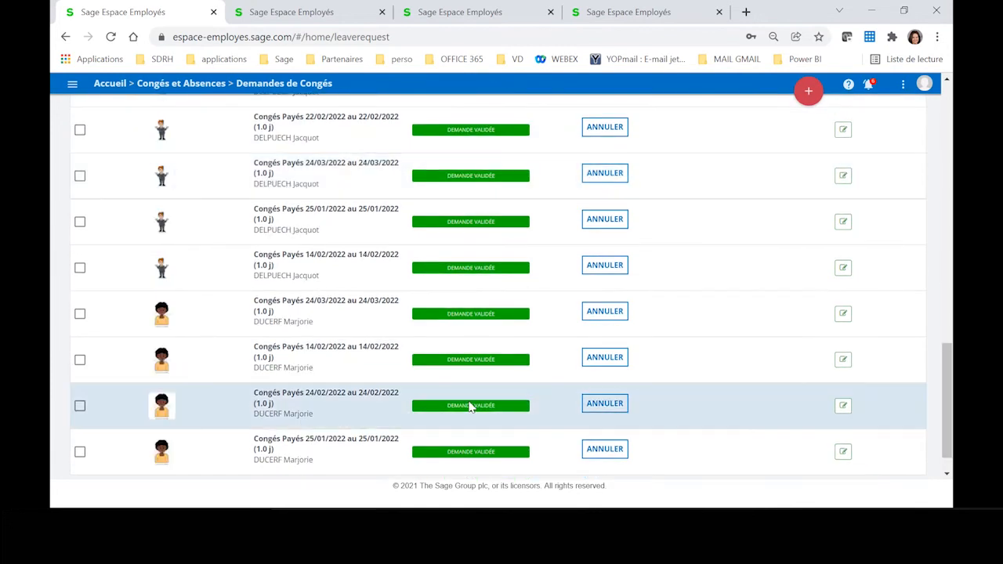
{"action": "scroll", "coordinate": [573, 303], "scroll_direction": "up", "scroll_amount": 15}
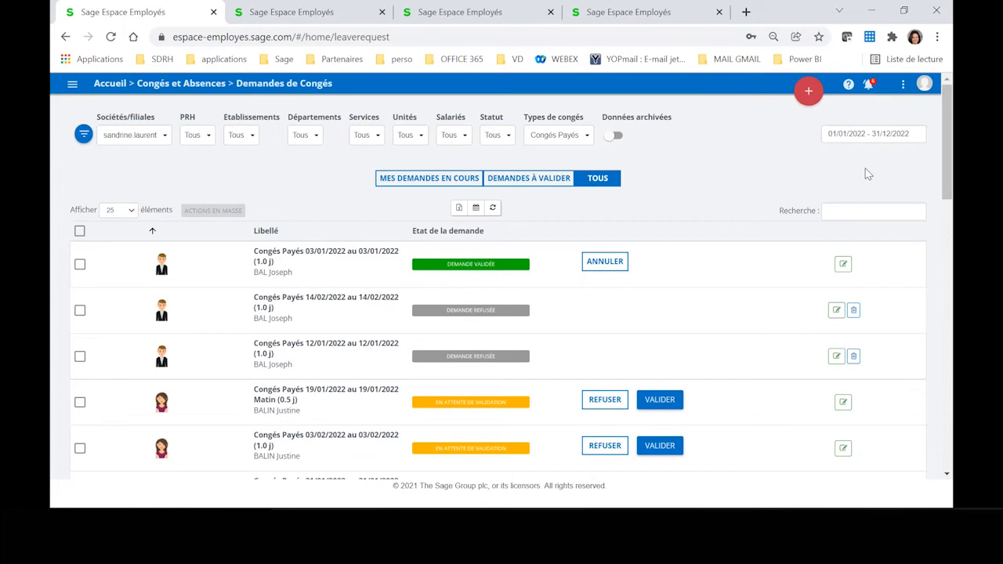
Step: Open the Annuaires Salariés directory and display it as an organisation chart
{"action": "left_click", "coordinate": [72, 84]}
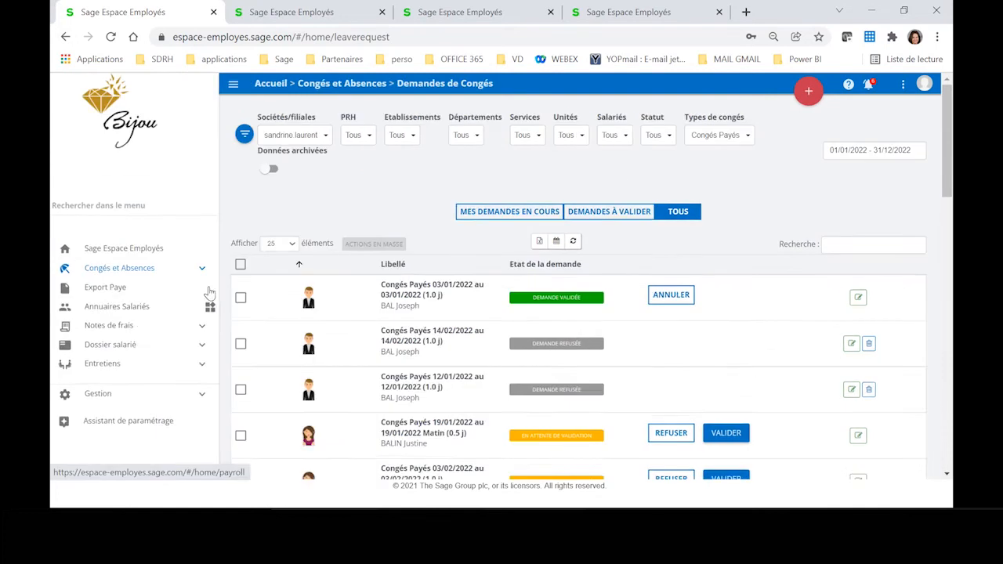
{"action": "left_click", "coordinate": [146, 309]}
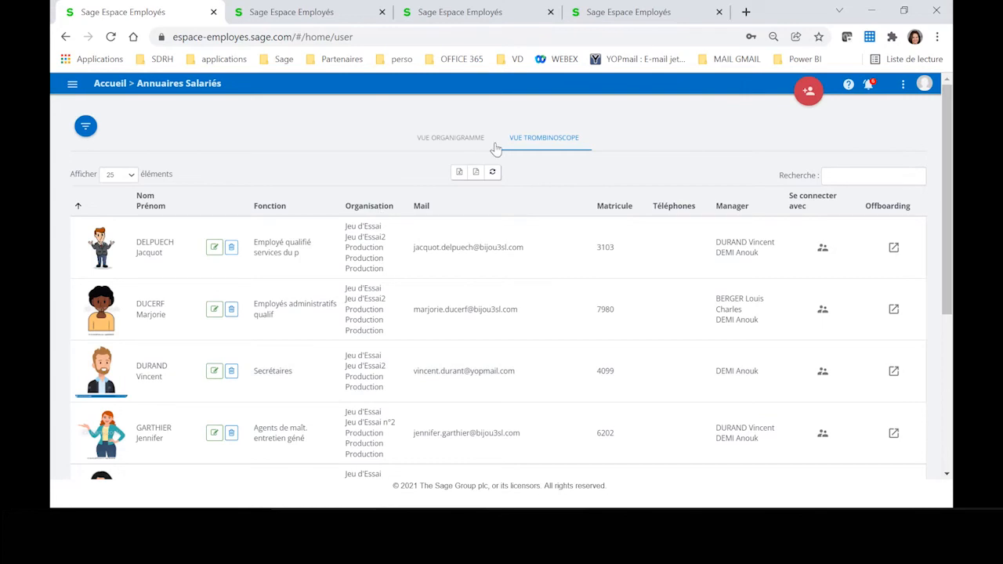
{"action": "left_click", "coordinate": [429, 142]}
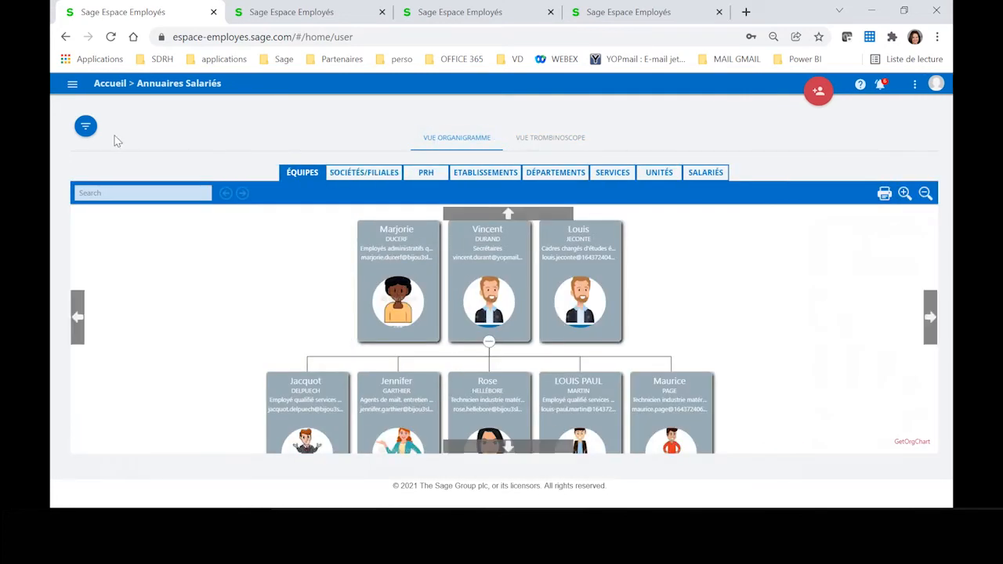
Step: Show the directory's filters and reset the Services filter to include every service
{"action": "left_click", "coordinate": [86, 127]}
{"action": "left_click", "coordinate": [366, 135]}
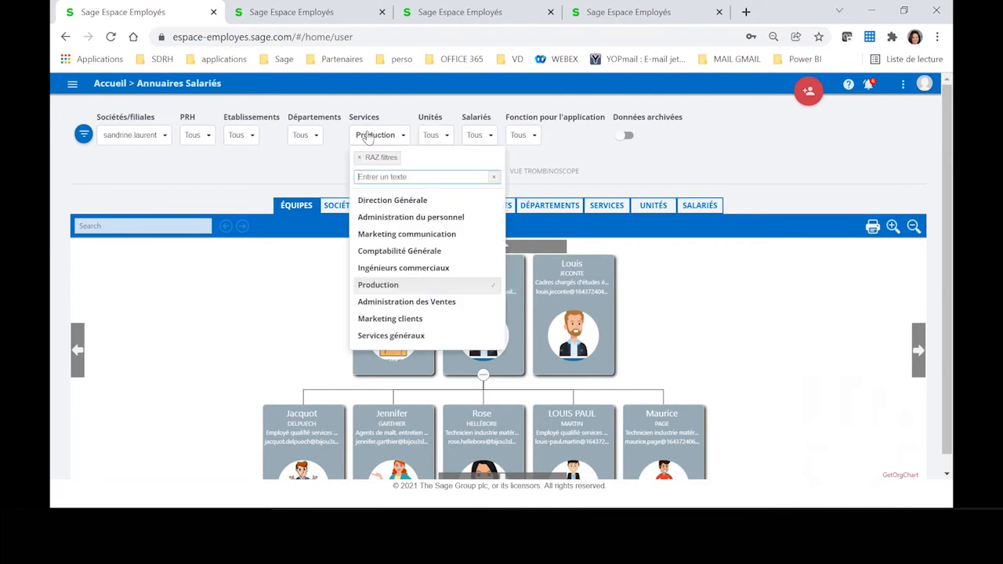
{"action": "left_click", "coordinate": [380, 158]}
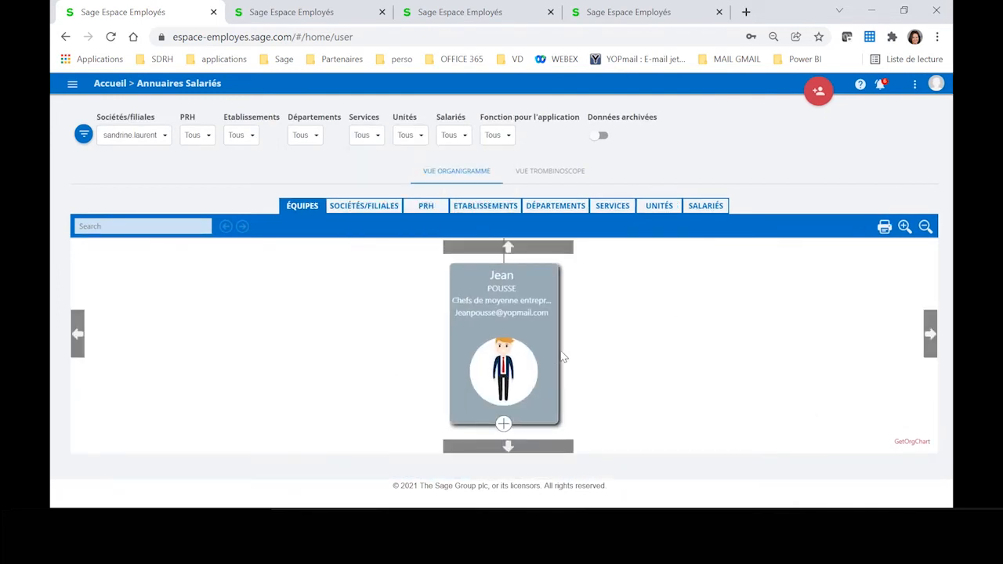
Step: Expand the Équipes chart from the top manager down to the team under the Responsable qualifié RH
{"action": "left_click_drag", "start_coordinate": [541, 361], "coordinate": [532, 317]}
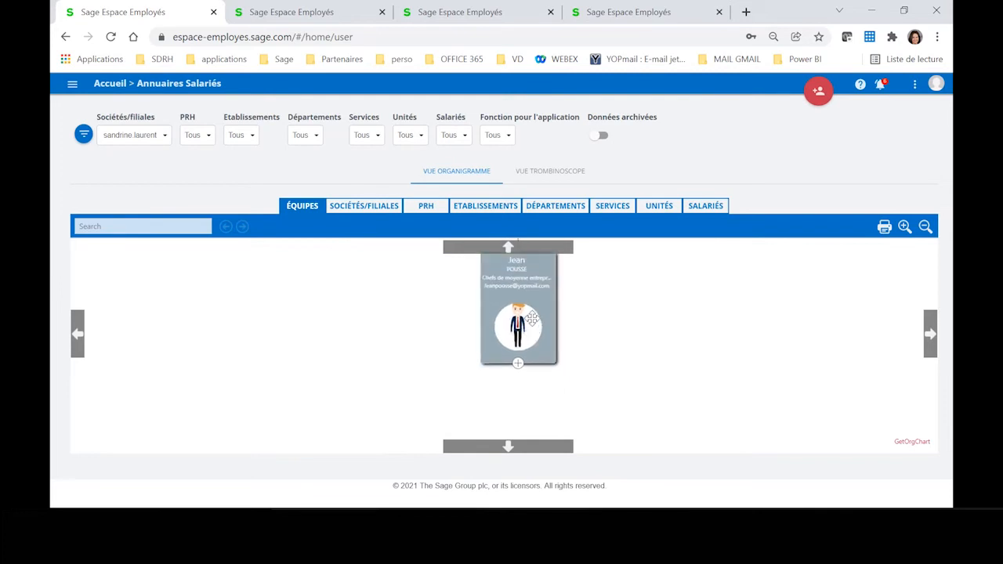
{"action": "left_click", "coordinate": [518, 365]}
{"action": "scroll", "coordinate": [645, 421], "scroll_direction": "down", "scroll_amount": 1}
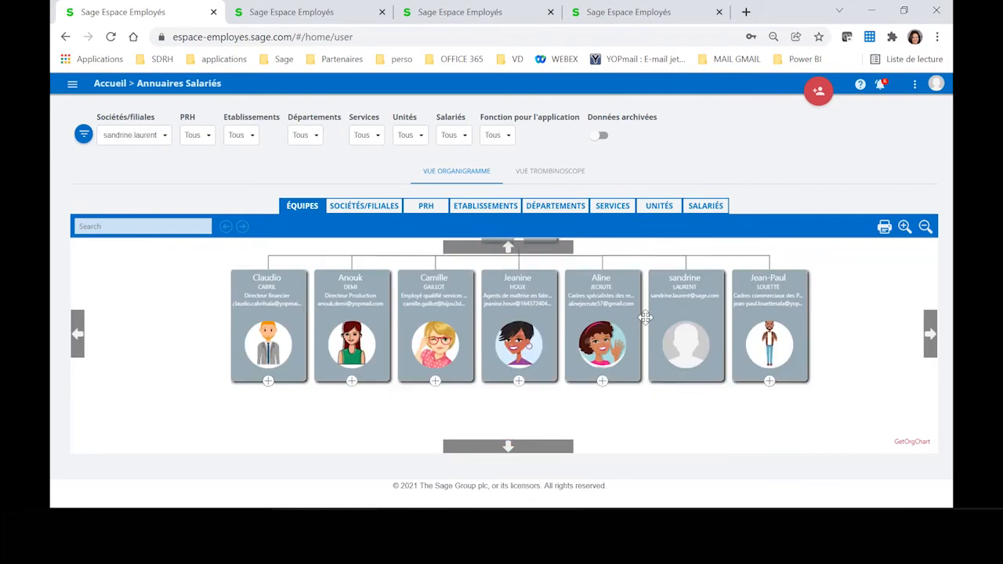
{"action": "left_click", "coordinate": [601, 370]}
{"action": "scroll", "coordinate": [682, 384], "scroll_direction": "down", "scroll_amount": 1}
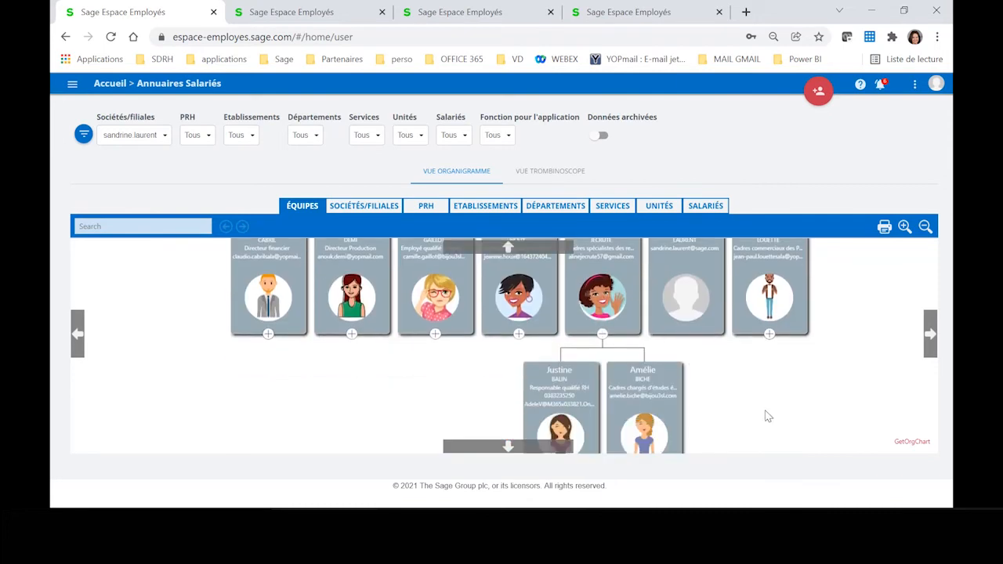
{"action": "scroll", "coordinate": [763, 413], "scroll_direction": "down", "scroll_amount": 2}
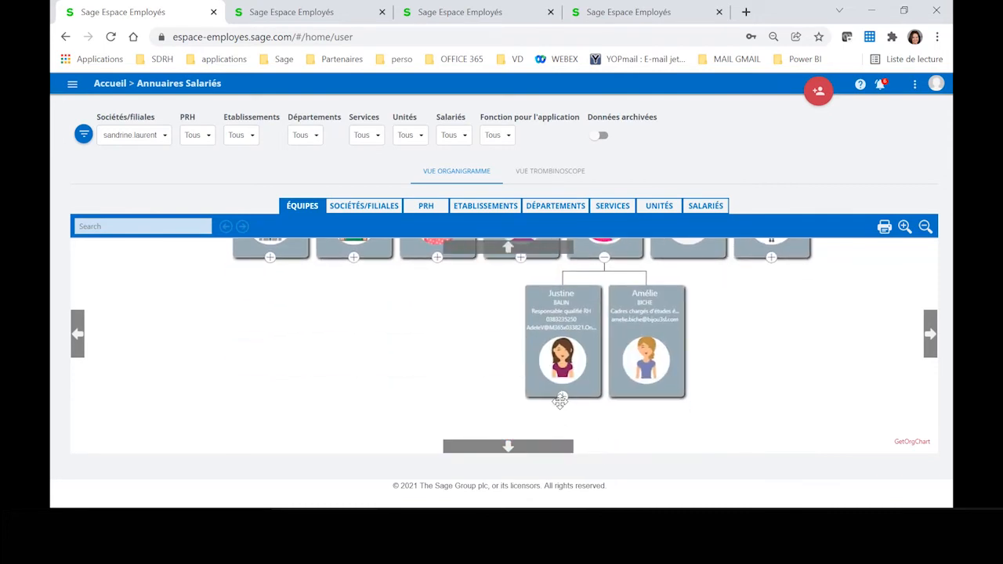
{"action": "left_click", "coordinate": [564, 399]}
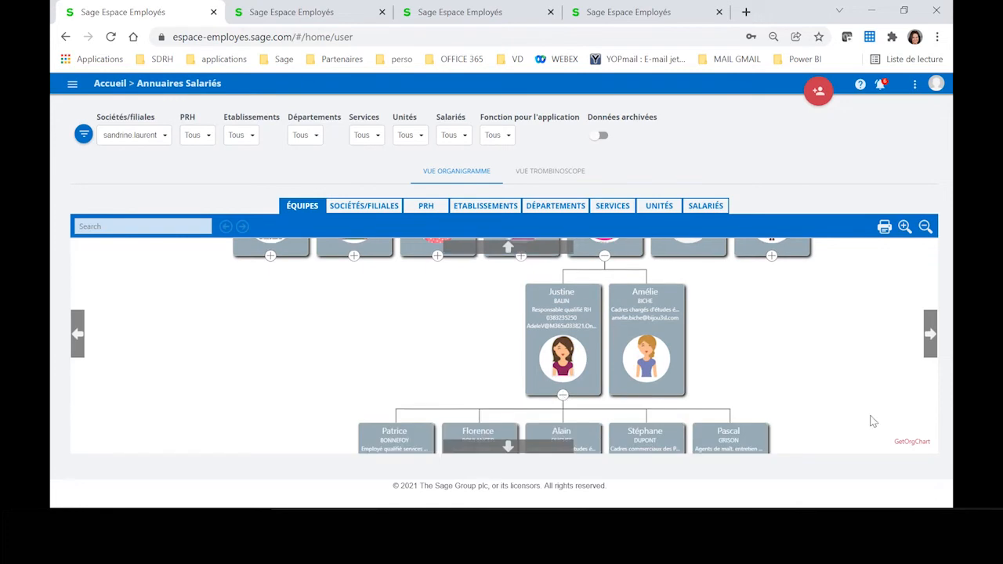
{"action": "scroll", "coordinate": [874, 421], "scroll_direction": "down", "scroll_amount": 1}
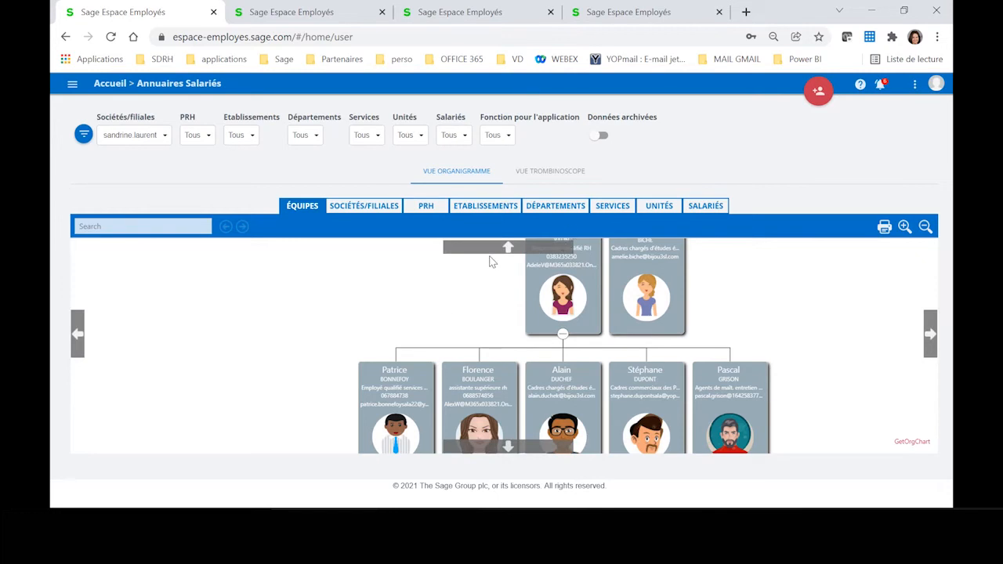
Step: Switch the organisation chart to Départements and expand the Commercial department to view its employees
{"action": "left_click", "coordinate": [554, 206]}
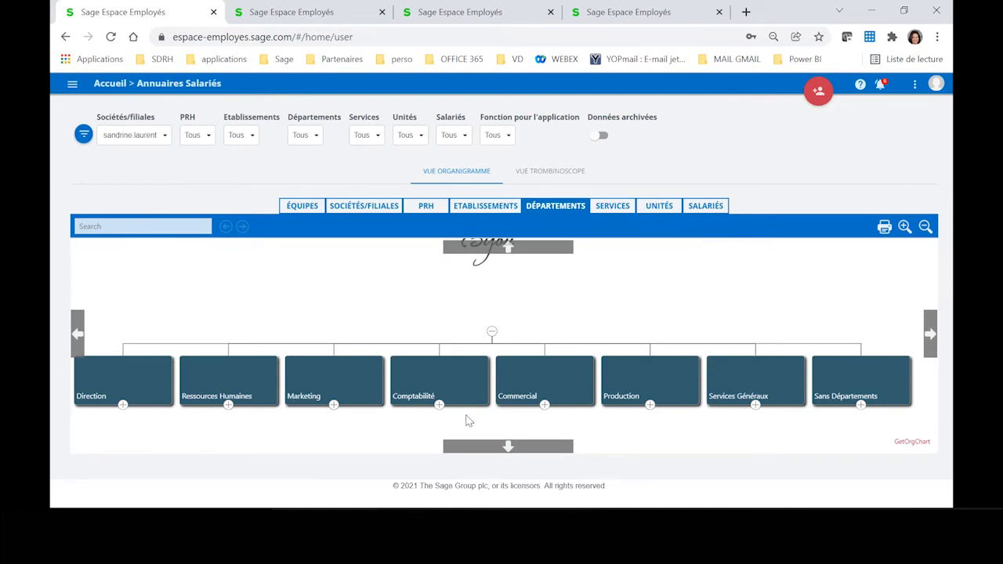
{"action": "left_click", "coordinate": [545, 404]}
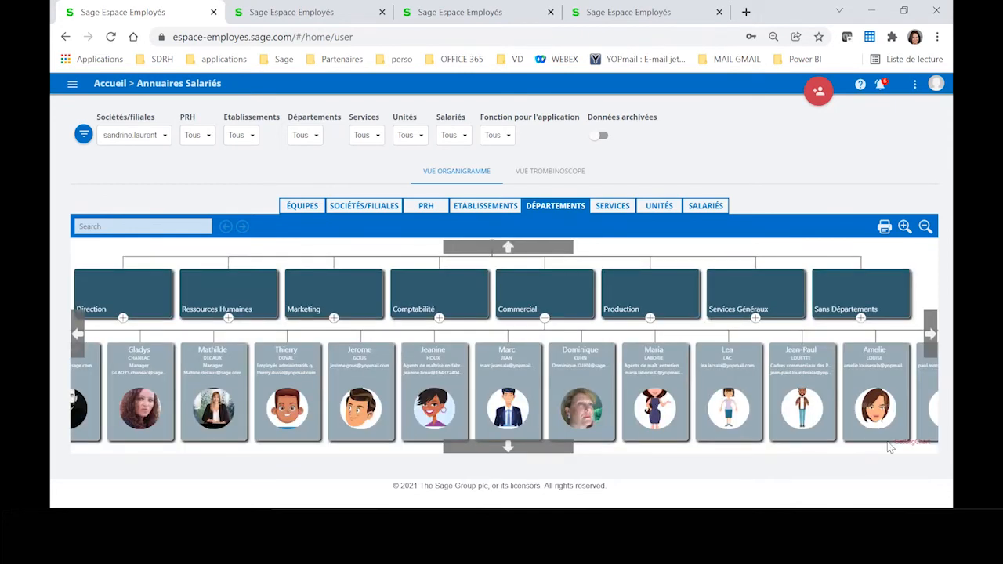
Step: Collapse the Commercial department and expand Comptabilité to view its employees in the organisation chart
{"action": "left_click", "coordinate": [544, 317]}
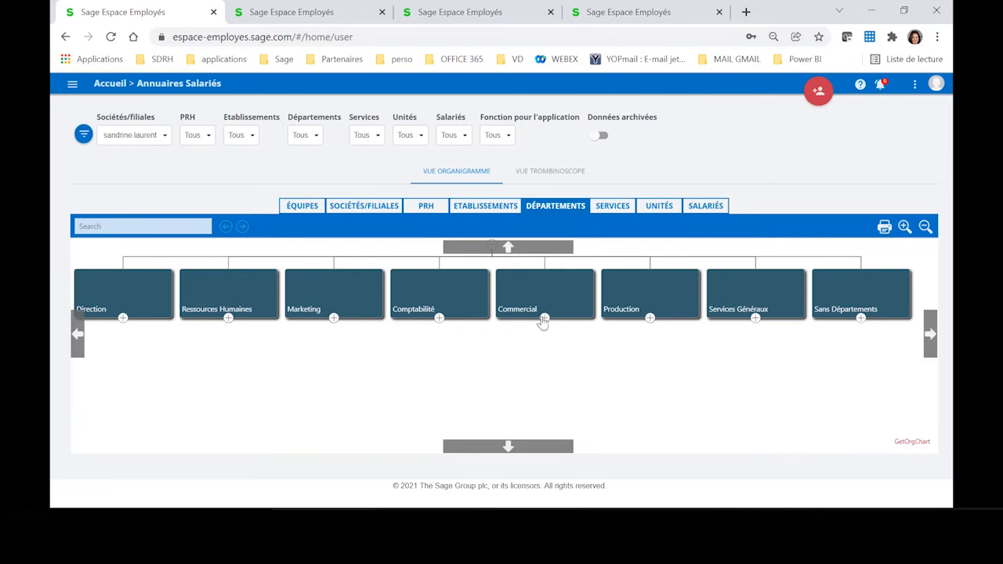
{"action": "left_click", "coordinate": [440, 318]}
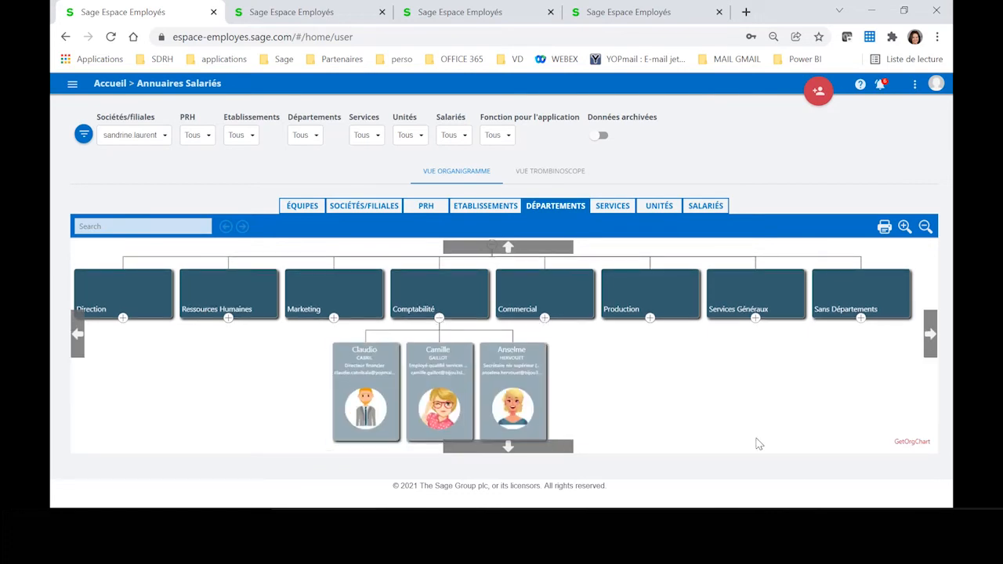
Step: Leave the browser and the PowerPoint presentation, and start mirroring the phone in ApowerMirror with the trial version
{"action": "left_click", "coordinate": [876, 11]}
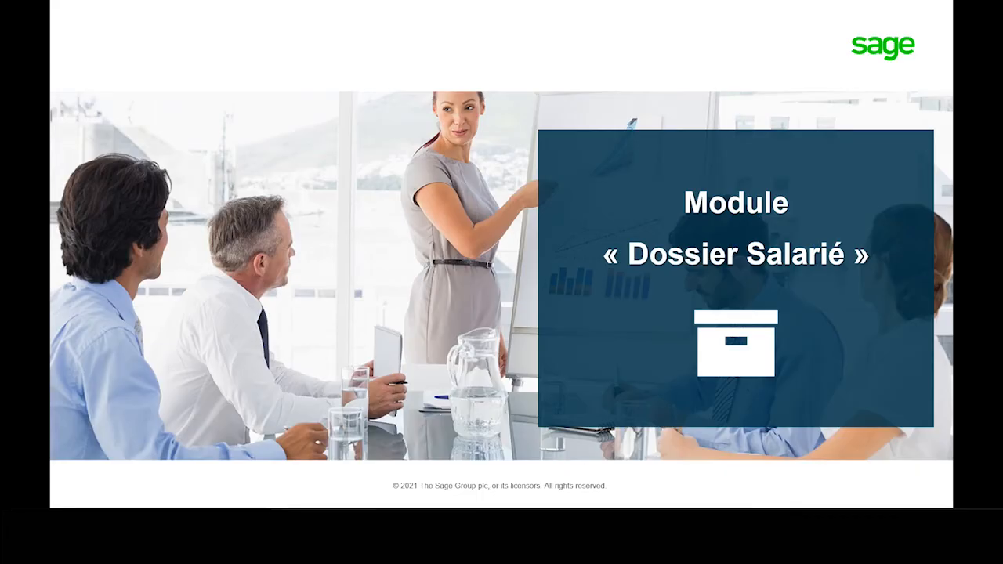
{"action": "key", "text": "Escape"}
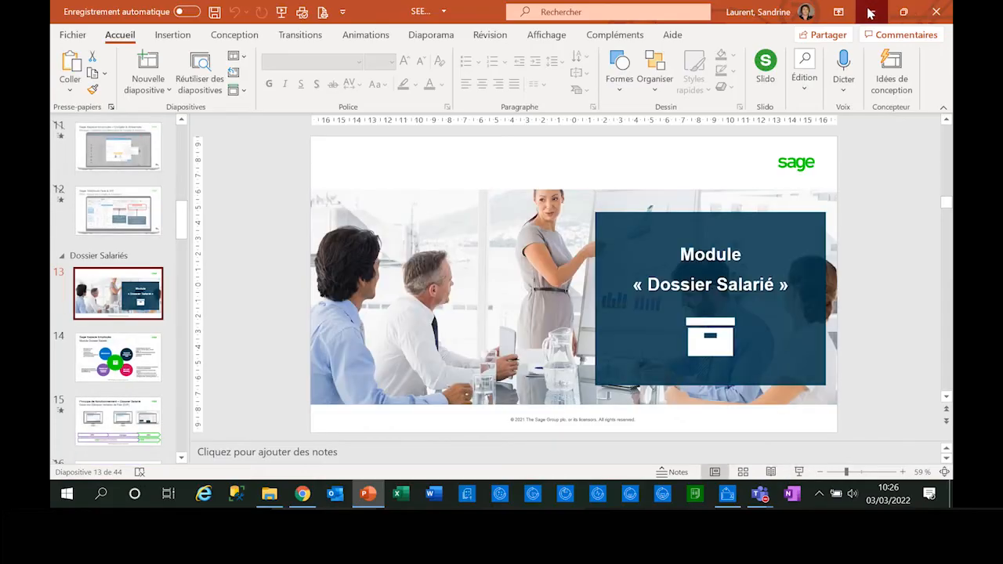
{"action": "left_click", "coordinate": [870, 13]}
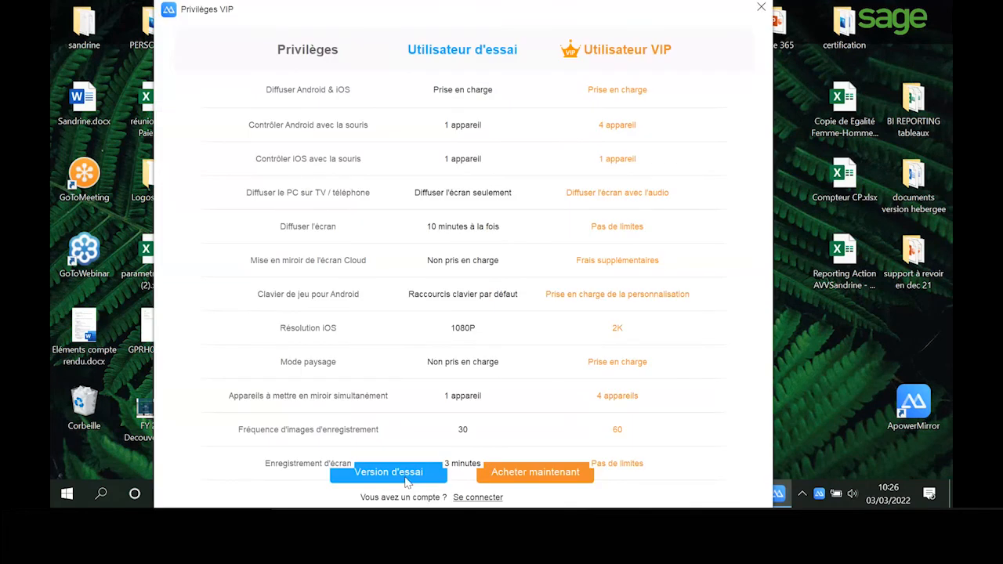
{"action": "left_click", "coordinate": [396, 473]}
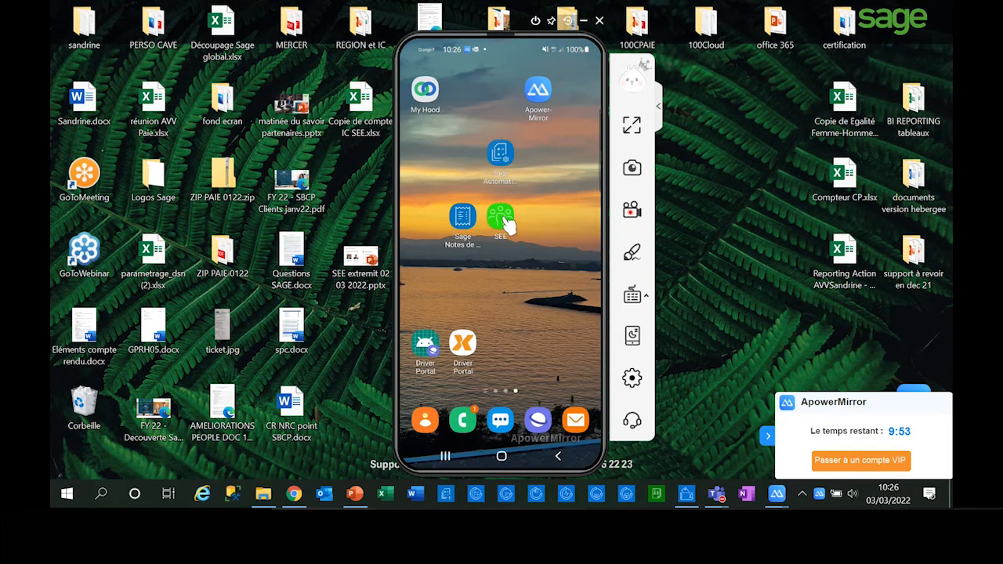
Step: Launch the SEE app on the mirrored phone and sign in by entering the account password
{"action": "left_click", "coordinate": [507, 222]}
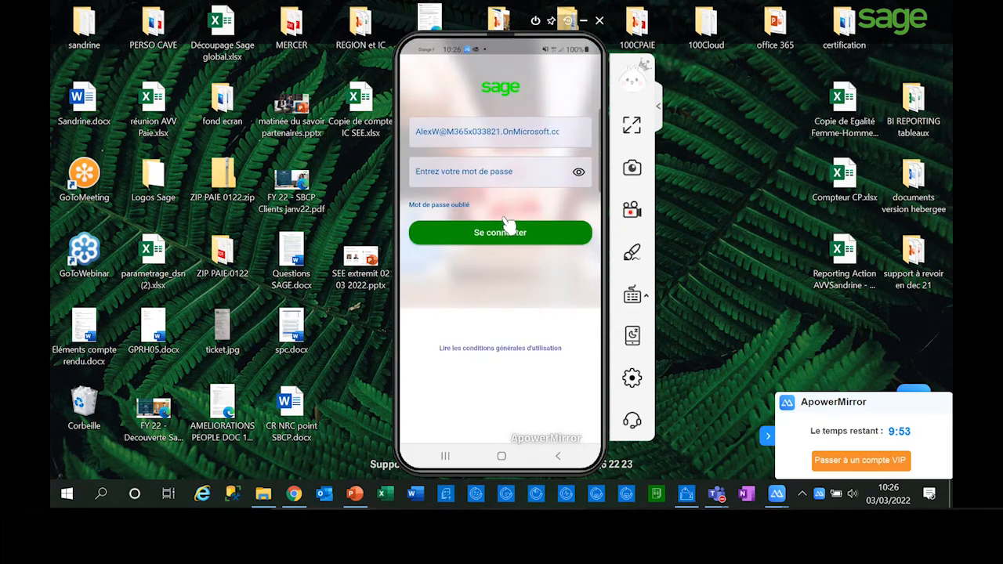
{"action": "left_click", "coordinate": [491, 174]}
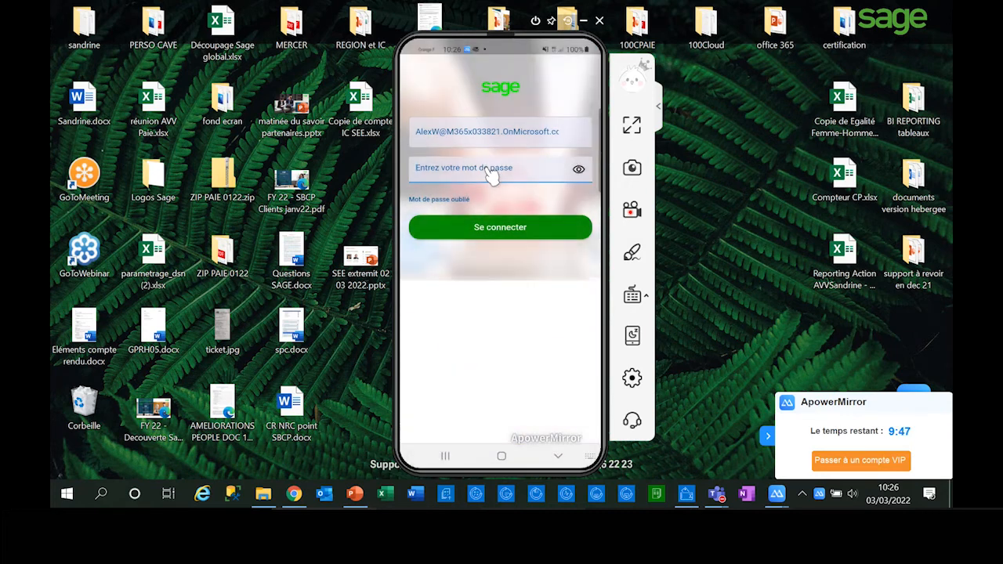
{"action": "type", "text": "••••••ne"}
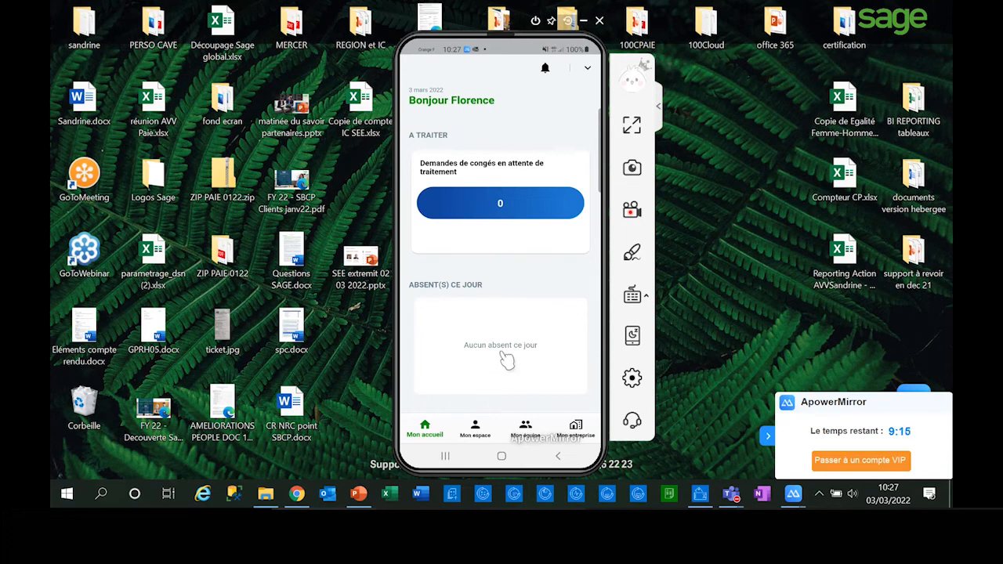
Step: Show the personal space and look through the leave balances for Récupération, RTT and Télétravail
{"action": "left_click", "coordinate": [476, 427]}
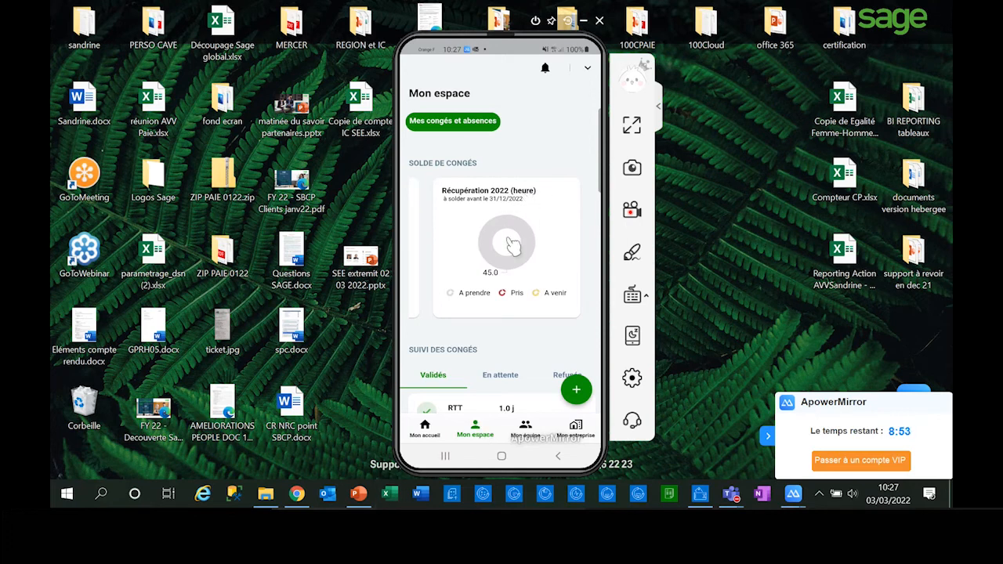
{"action": "left_click_drag", "start_coordinate": [523, 270], "coordinate": [417, 250]}
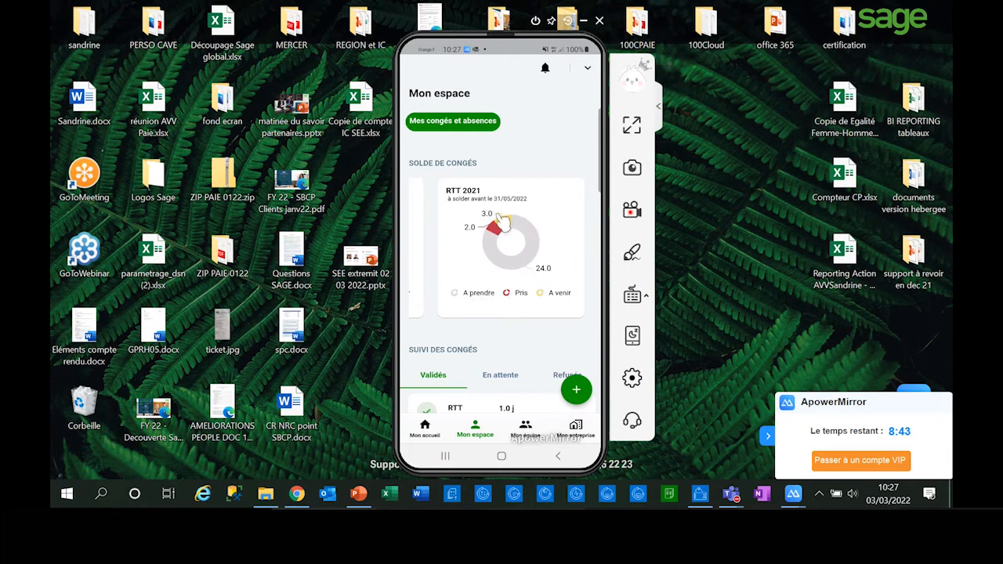
{"action": "left_click_drag", "start_coordinate": [531, 256], "coordinate": [473, 261]}
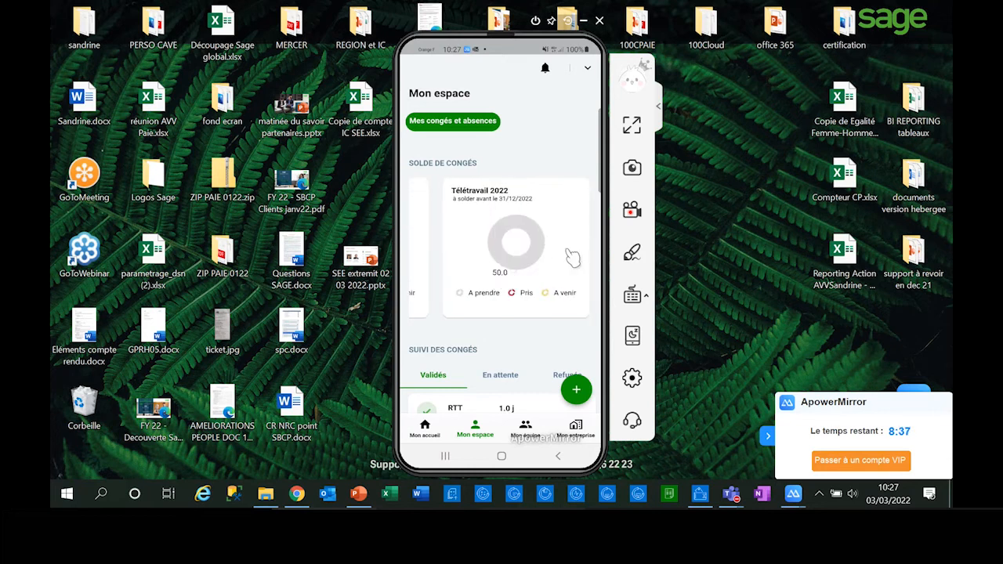
{"action": "left_click_drag", "start_coordinate": [553, 258], "coordinate": [454, 256]}
Step: View the pending and refused requests in the personal leave tracking
{"action": "scroll", "coordinate": [536, 331], "scroll_direction": "down", "scroll_amount": 3}
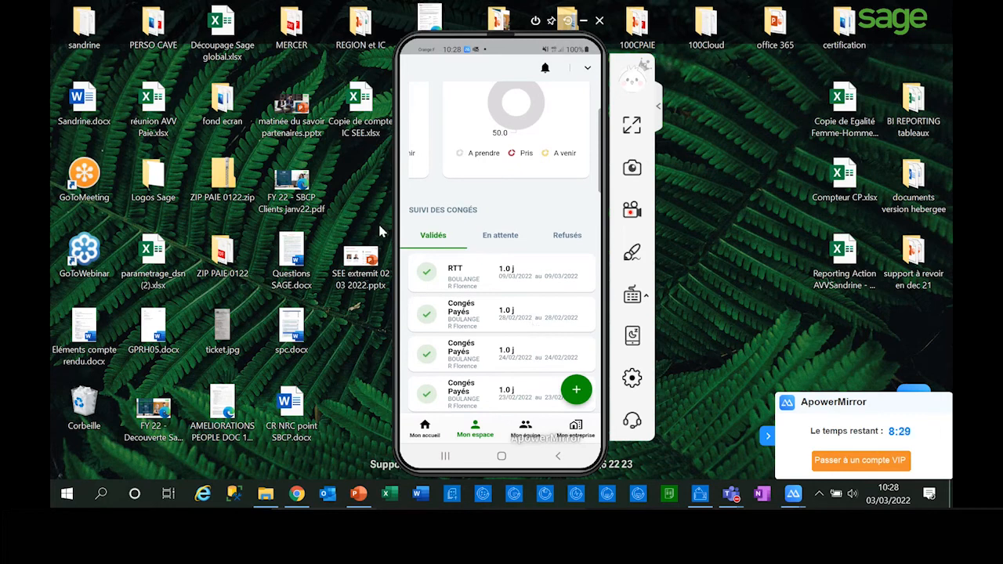
{"action": "left_click", "coordinate": [508, 240]}
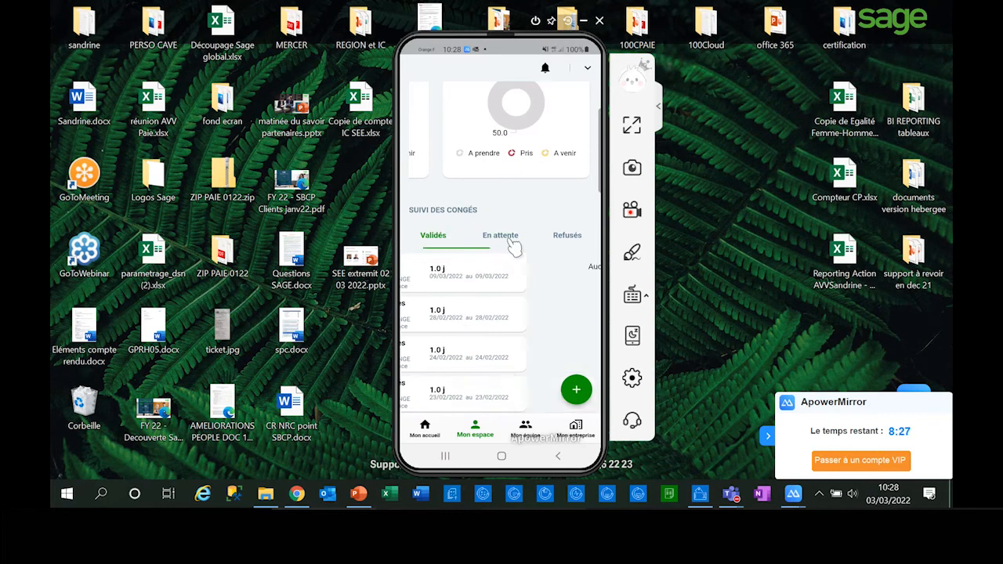
{"action": "left_click", "coordinate": [569, 239]}
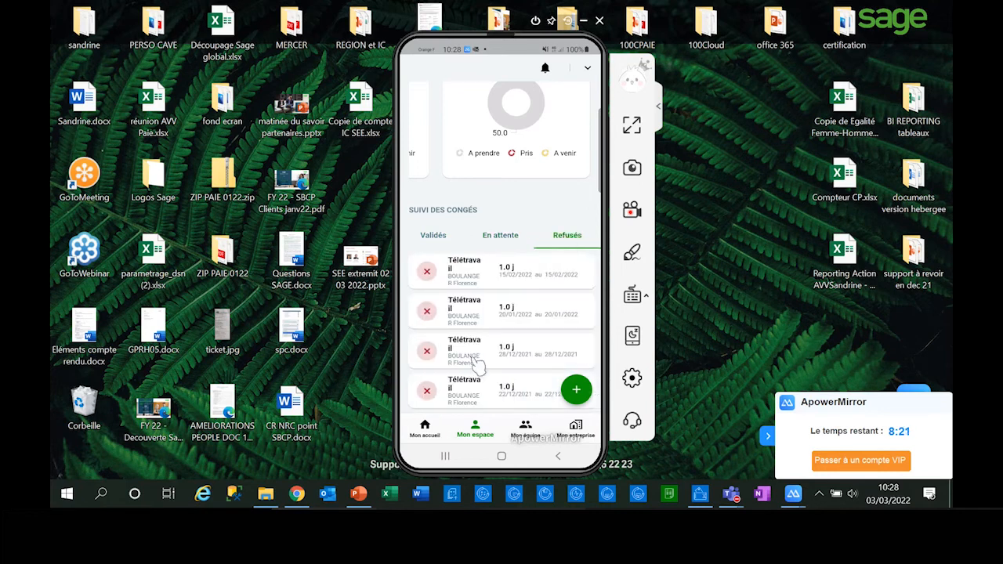
Step: View the team's leave tracking and look through the team planning across mars 2022
{"action": "left_click", "coordinate": [526, 430]}
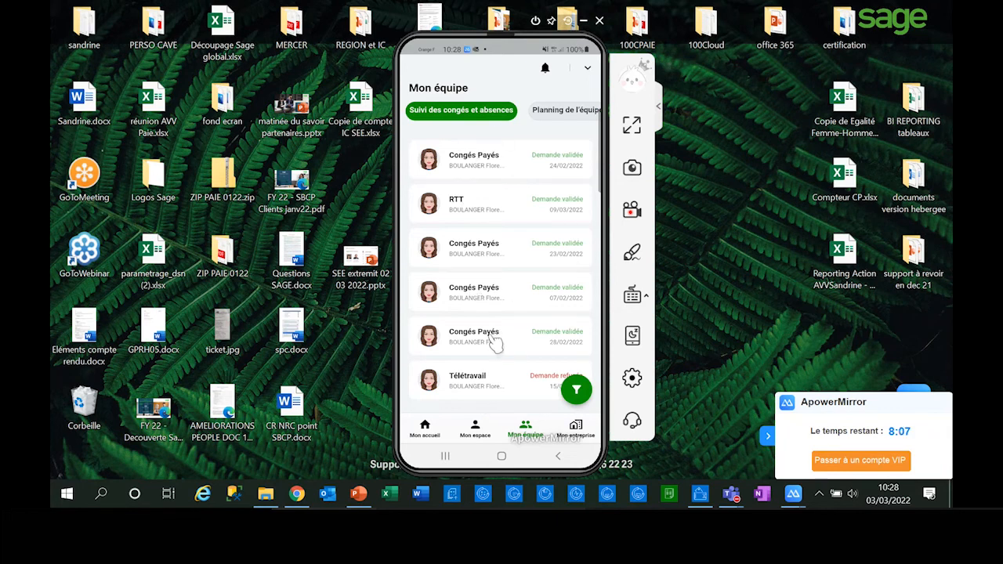
{"action": "left_click", "coordinate": [551, 113]}
{"action": "scroll", "coordinate": [554, 109], "scroll_direction": "right", "scroll_amount": 3}
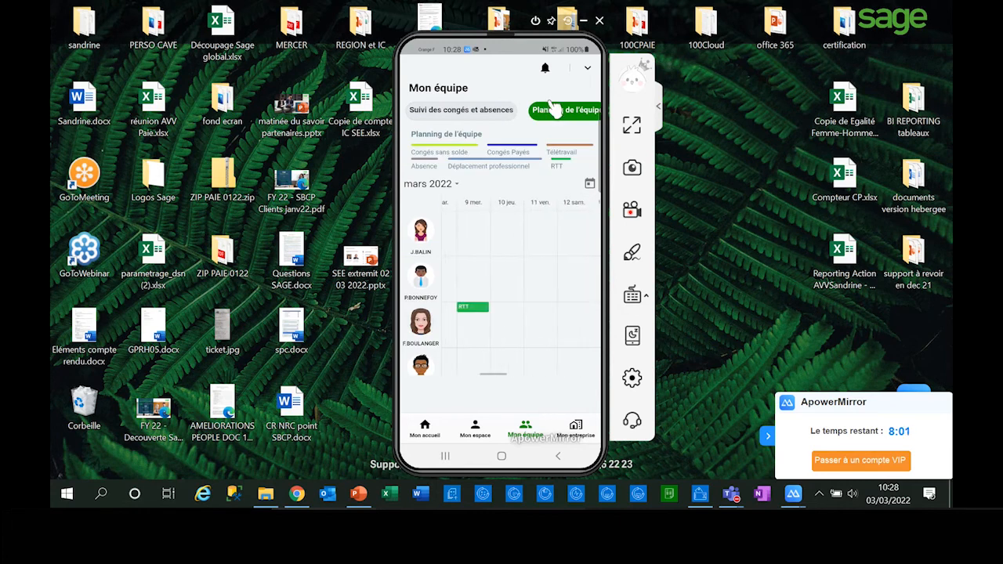
{"action": "scroll", "coordinate": [554, 109], "scroll_direction": "right", "scroll_amount": 3}
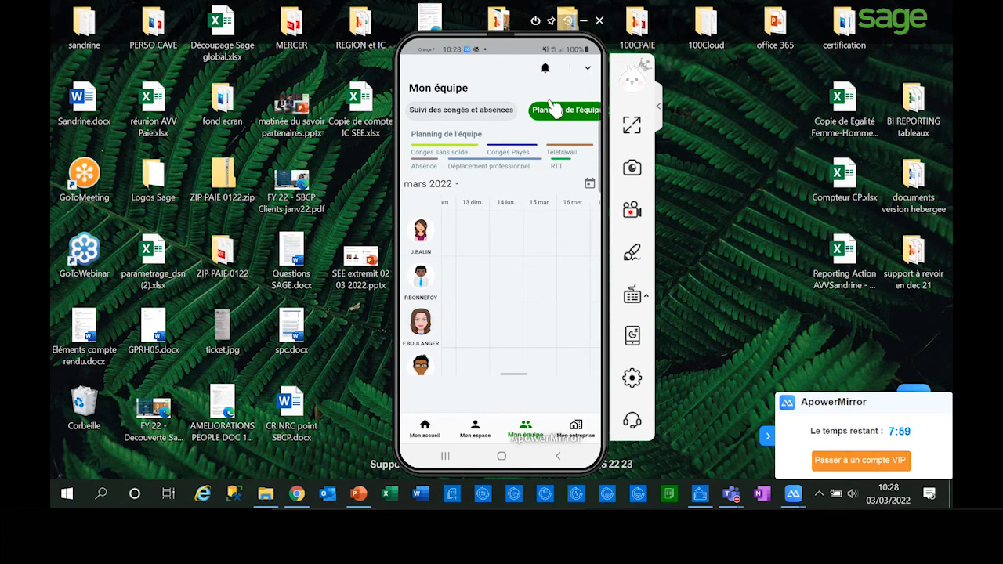
{"action": "scroll", "coordinate": [555, 109], "scroll_direction": "right", "scroll_amount": 3}
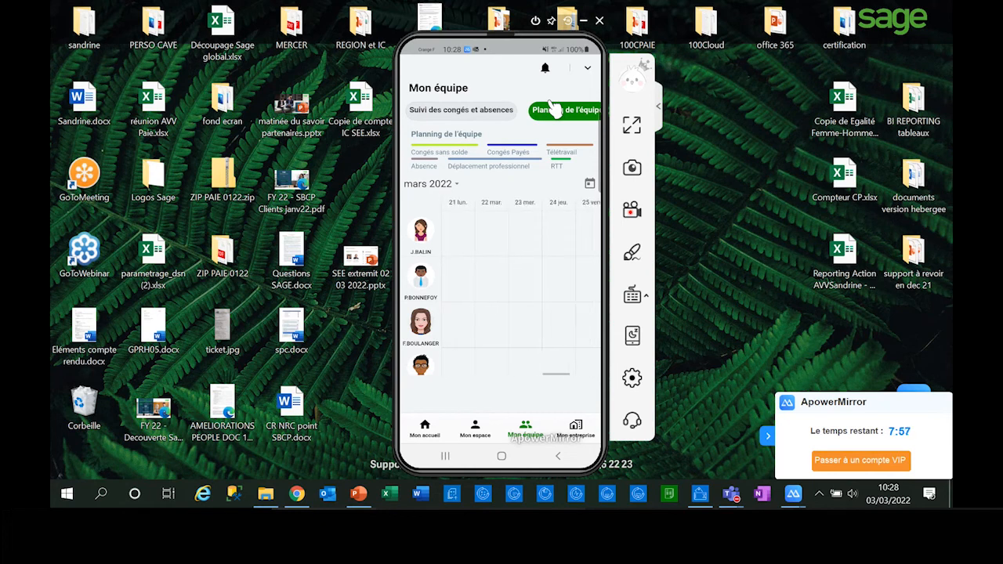
{"action": "scroll", "coordinate": [554, 109], "scroll_direction": "left", "scroll_amount": 3}
{"action": "scroll", "coordinate": [554, 109], "scroll_direction": "left", "scroll_amount": 2}
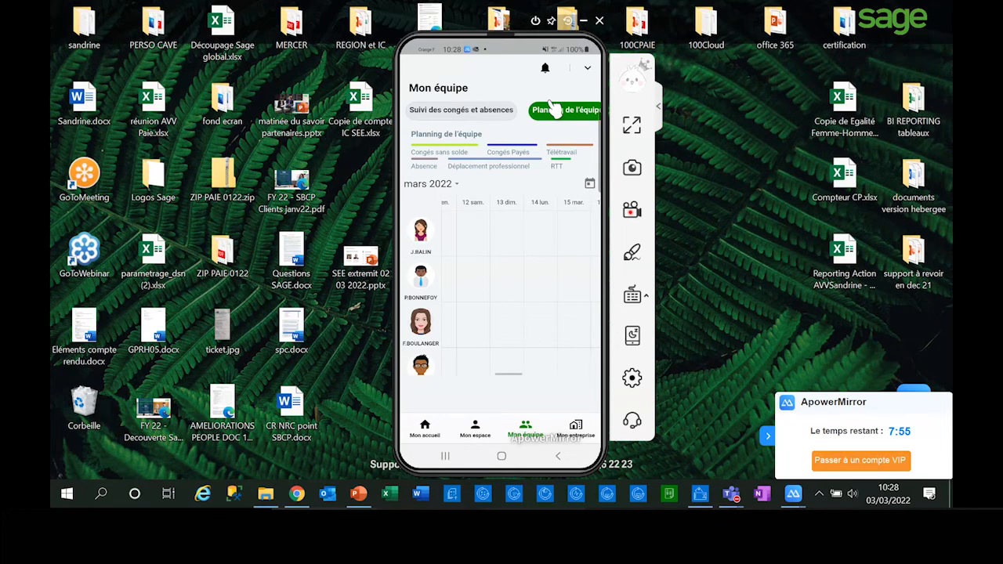
{"action": "scroll", "coordinate": [554, 109], "scroll_direction": "left", "scroll_amount": 2}
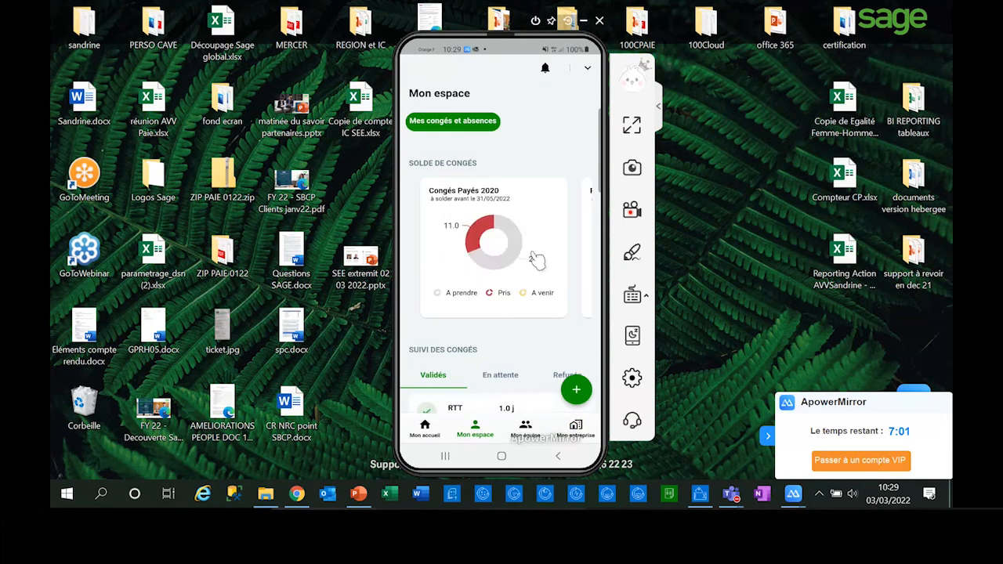
Step: Create a leave request in the personal space for 22 mars 2022 with the type Congés Payés
{"action": "left_click", "coordinate": [578, 390]}
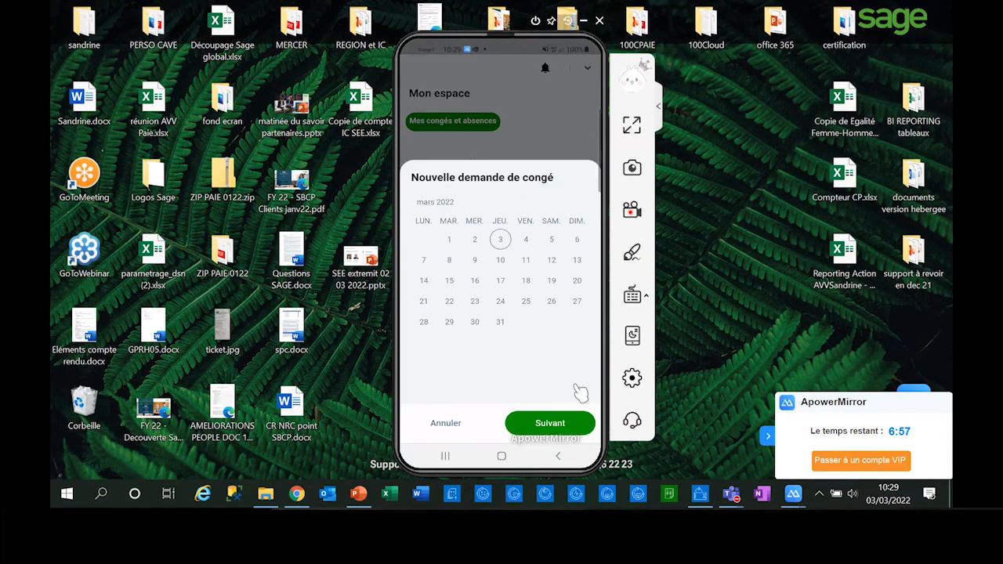
{"action": "left_click", "coordinate": [450, 304]}
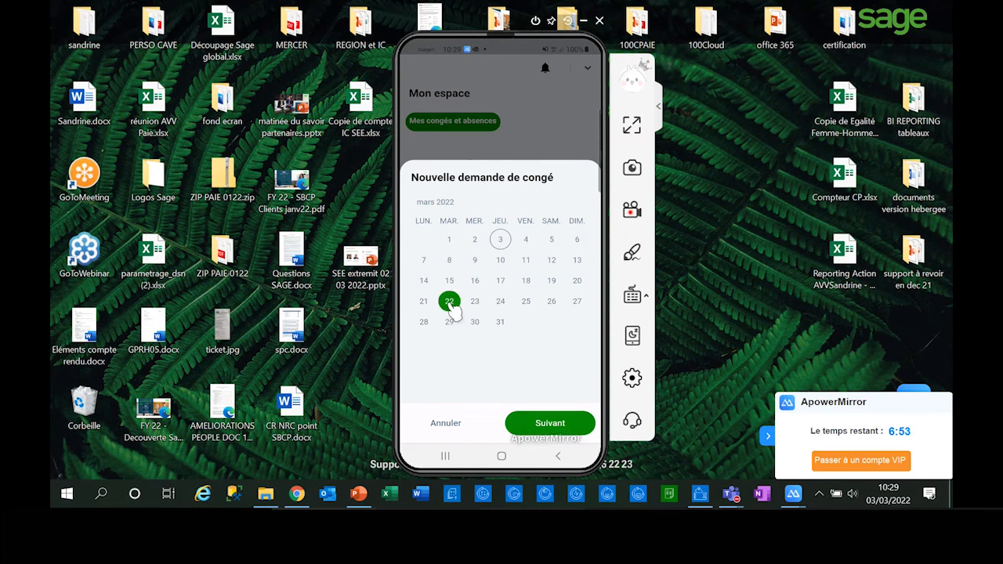
{"action": "left_click", "coordinate": [551, 425]}
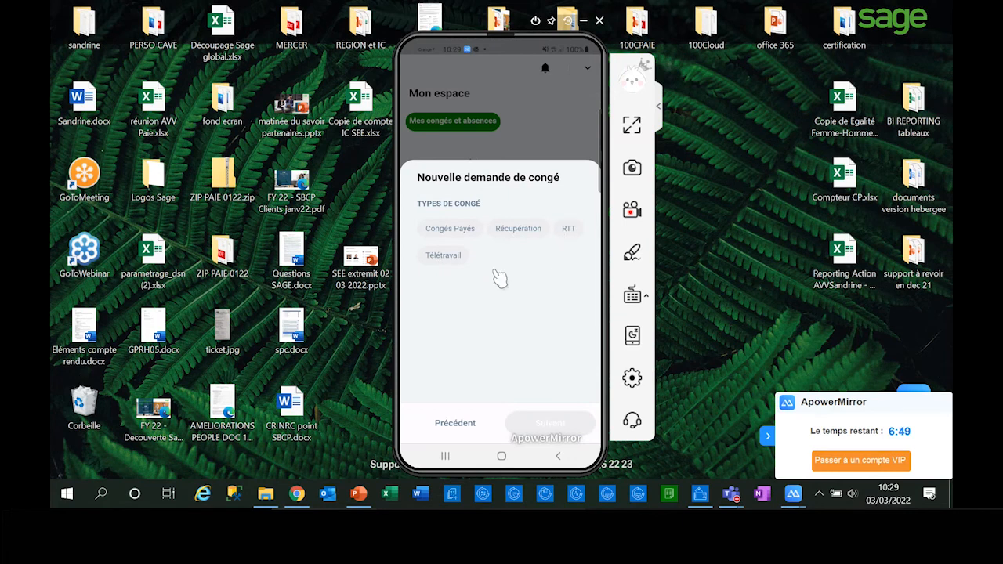
{"action": "left_click", "coordinate": [453, 230]}
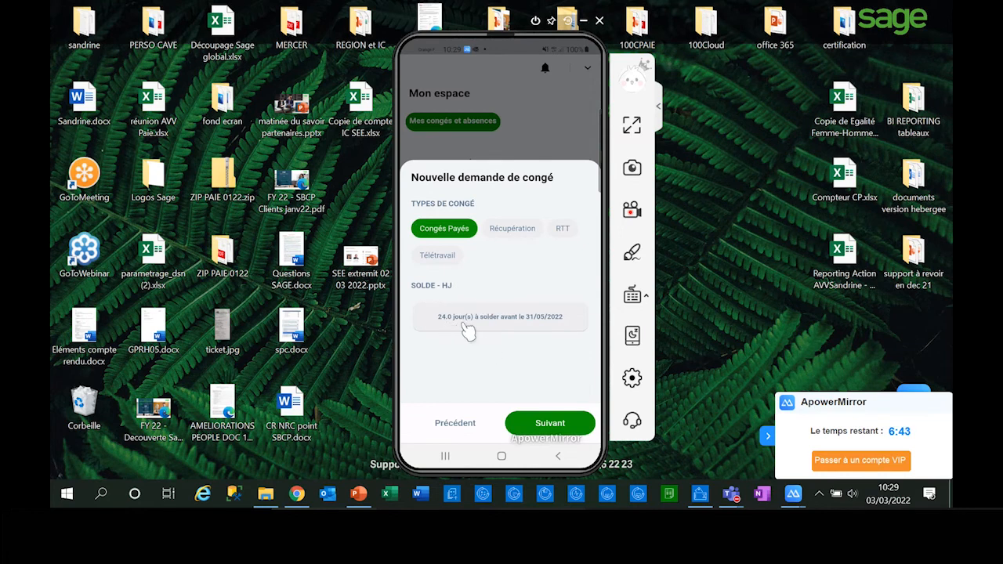
{"action": "left_click", "coordinate": [553, 425]}
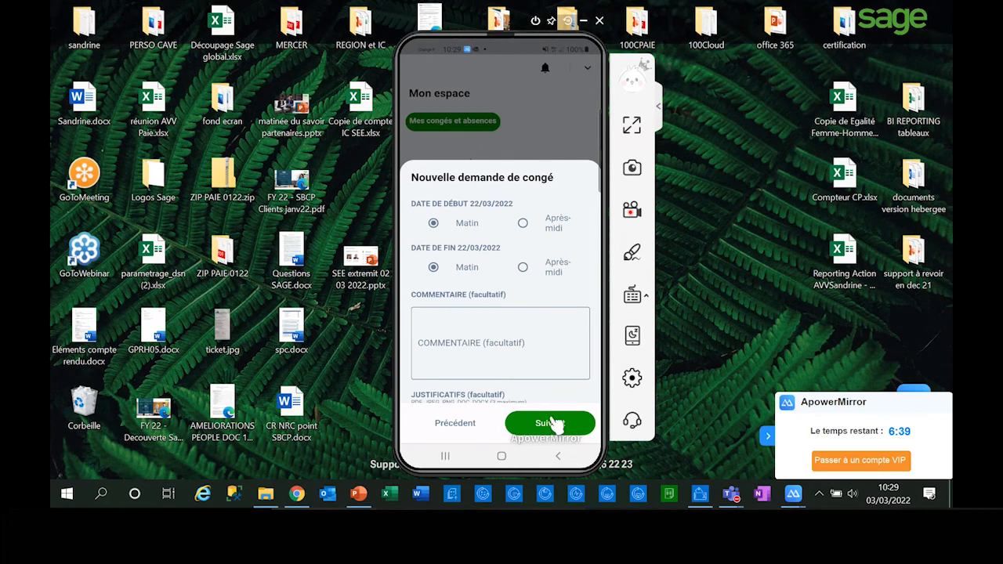
Step: Set the leave to end in the Après-midi and submit the request with the comment "urgence"
{"action": "left_click", "coordinate": [526, 268]}
{"action": "left_click", "coordinate": [523, 345]}
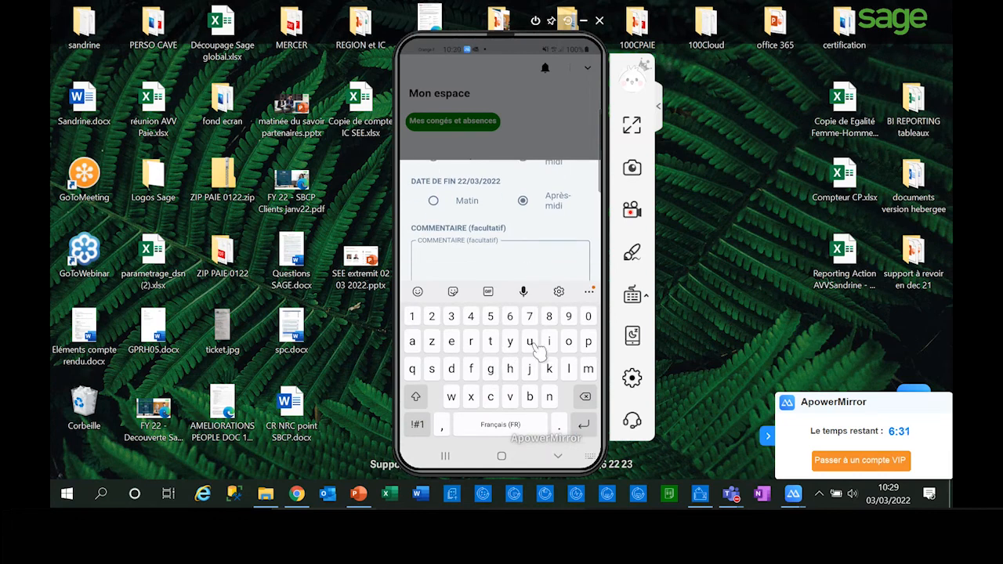
{"action": "left_click", "coordinate": [530, 343]}
{"action": "left_click", "coordinate": [471, 341]}
{"action": "left_click", "coordinate": [491, 369]}
{"action": "left_click", "coordinate": [549, 400]}
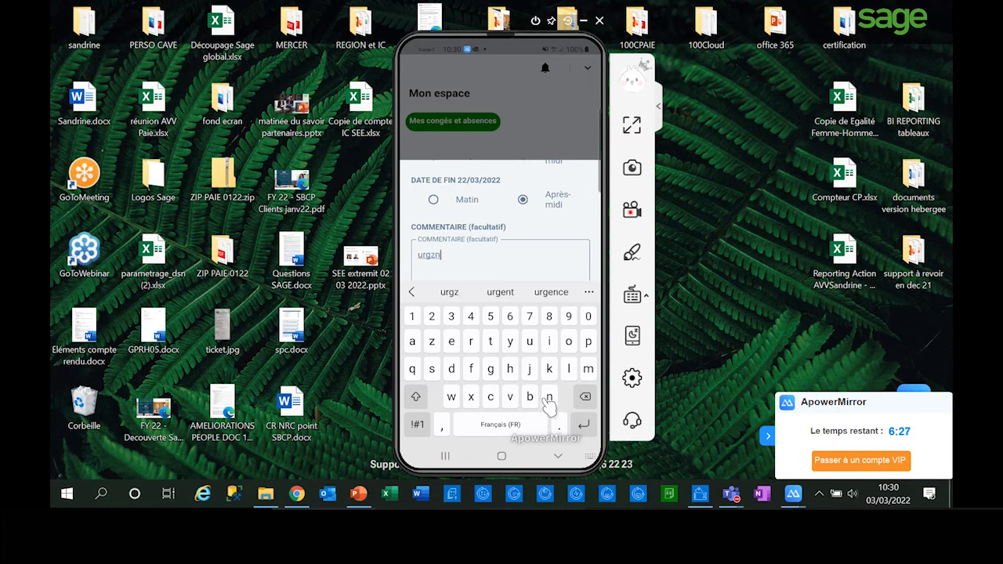
{"action": "left_click", "coordinate": [552, 293]}
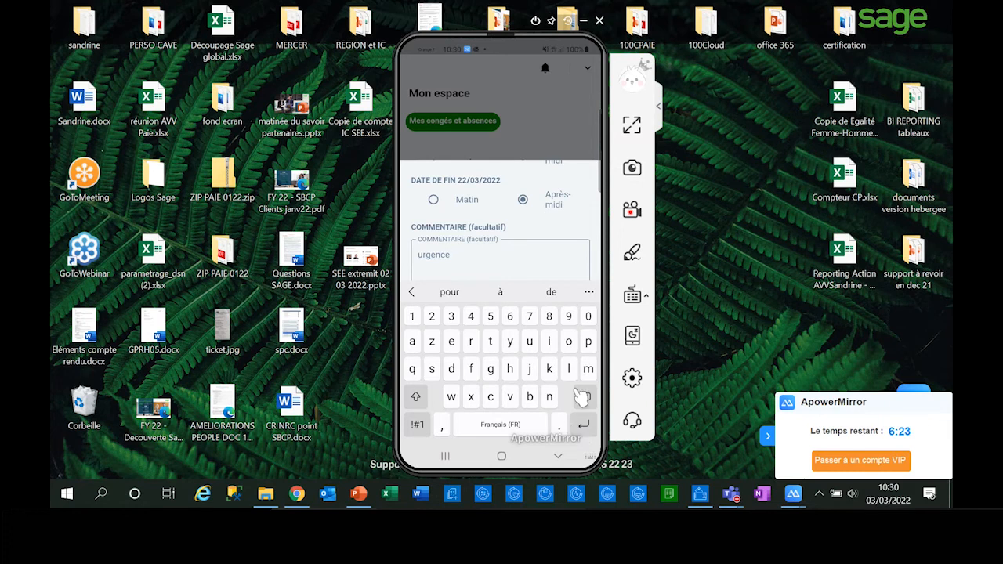
{"action": "left_click", "coordinate": [558, 456]}
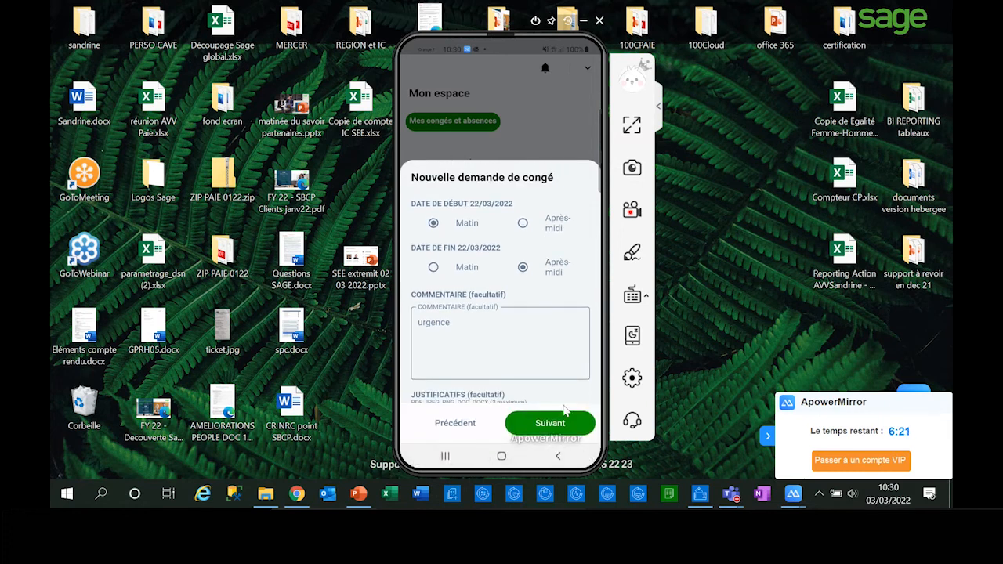
{"action": "left_click", "coordinate": [559, 421]}
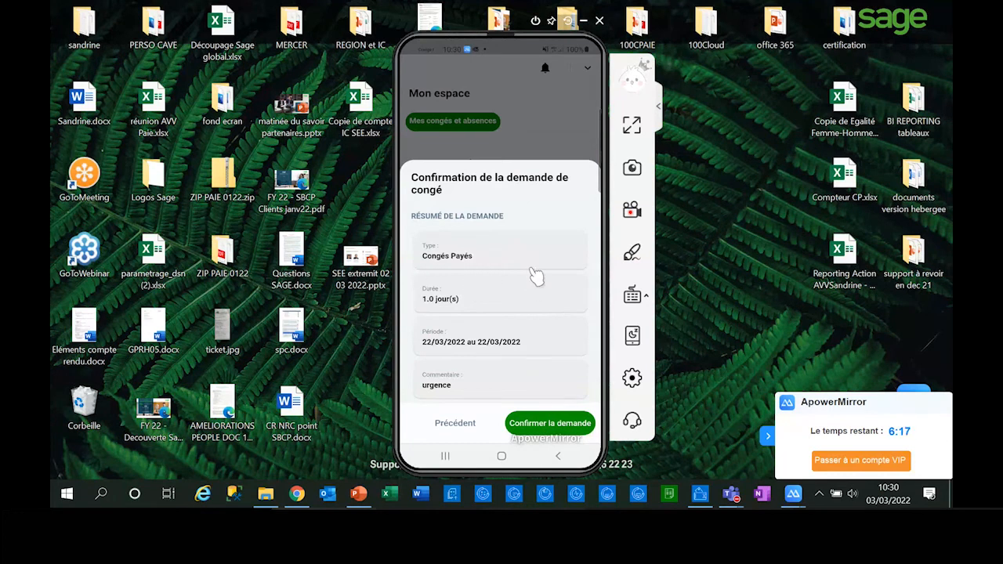
{"action": "left_click", "coordinate": [531, 426]}
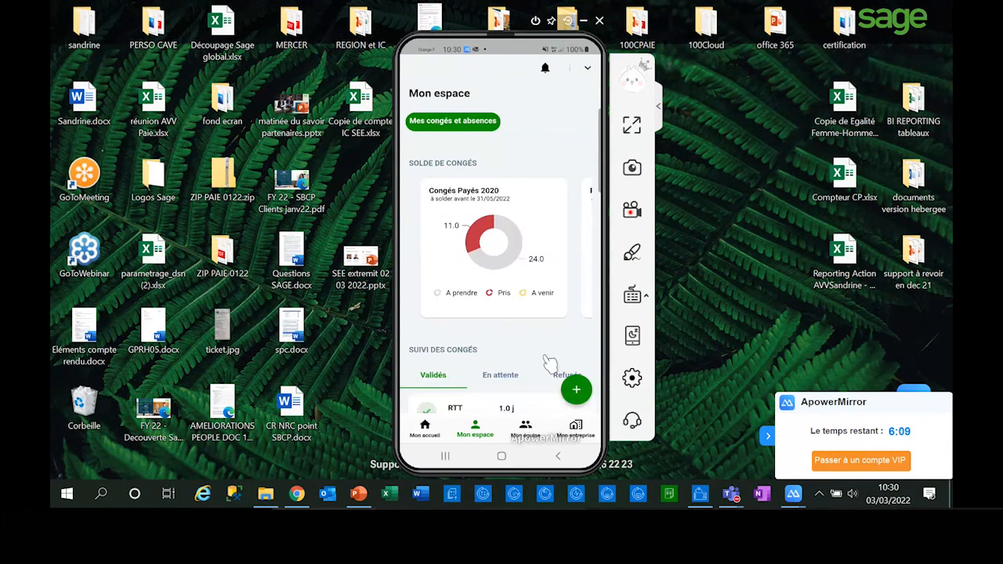
Step: Submit a new Télétravail request in the personal space for 24 mars 2022, ending in the Après-midi
{"action": "left_click", "coordinate": [583, 398]}
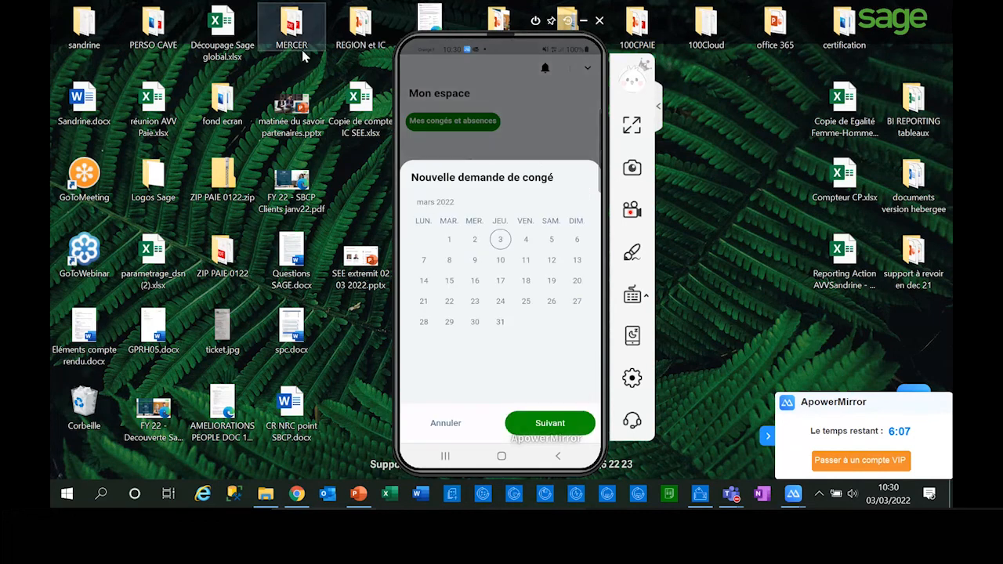
{"action": "left_click", "coordinate": [500, 302]}
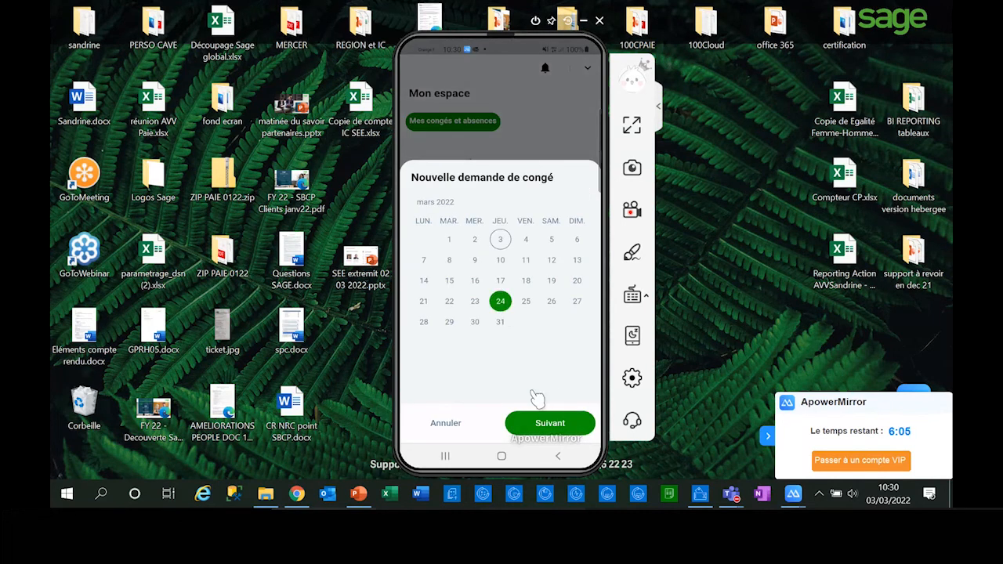
{"action": "left_click", "coordinate": [530, 424]}
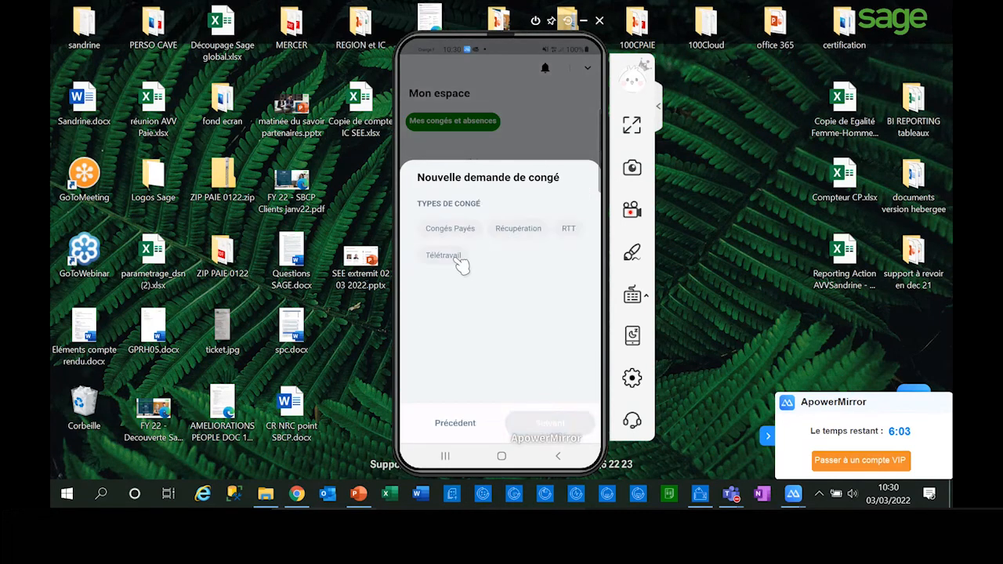
{"action": "left_click", "coordinate": [438, 257]}
{"action": "left_click", "coordinate": [552, 426]}
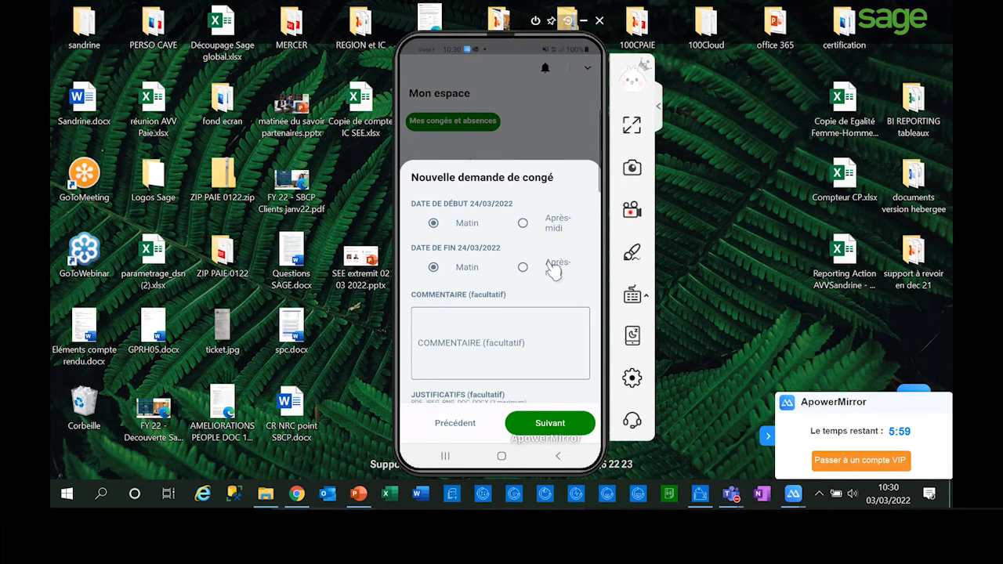
{"action": "left_click", "coordinate": [524, 268]}
{"action": "left_click", "coordinate": [553, 427]}
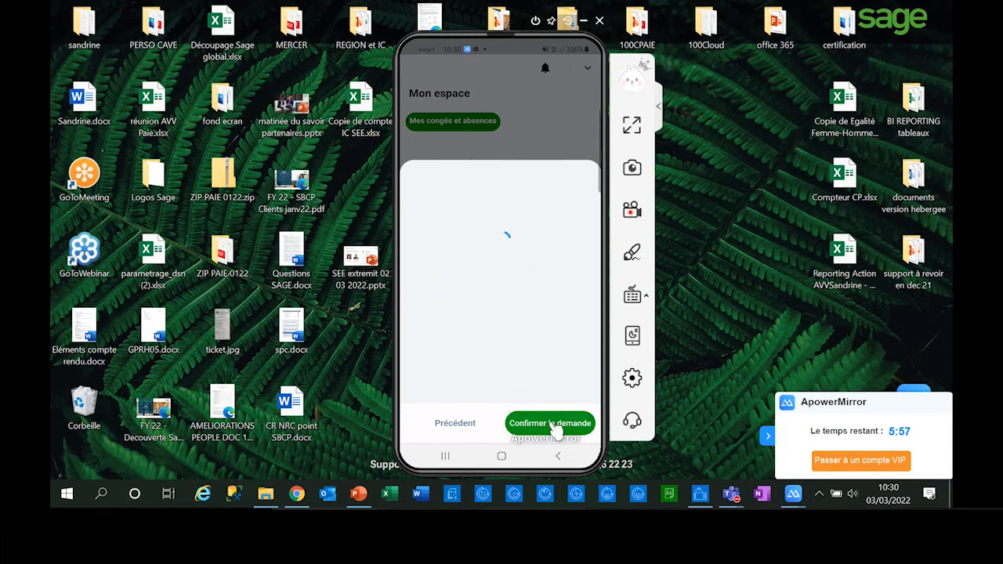
{"action": "left_click", "coordinate": [552, 426]}
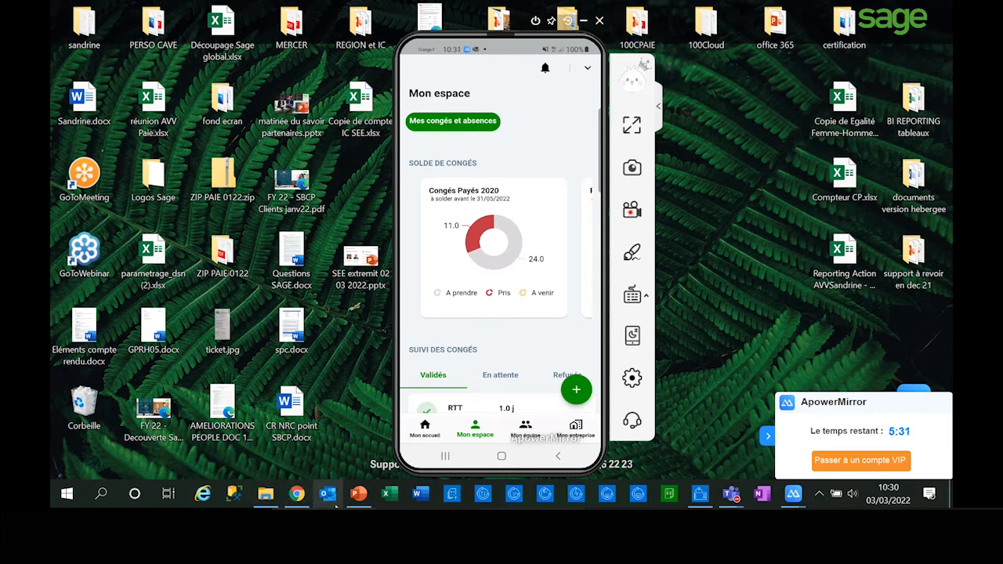
Step: Switch to the browser and sign in to Sage Espace Employés with the prefilled credentials on the Bijou login page
{"action": "left_click", "coordinate": [296, 493]}
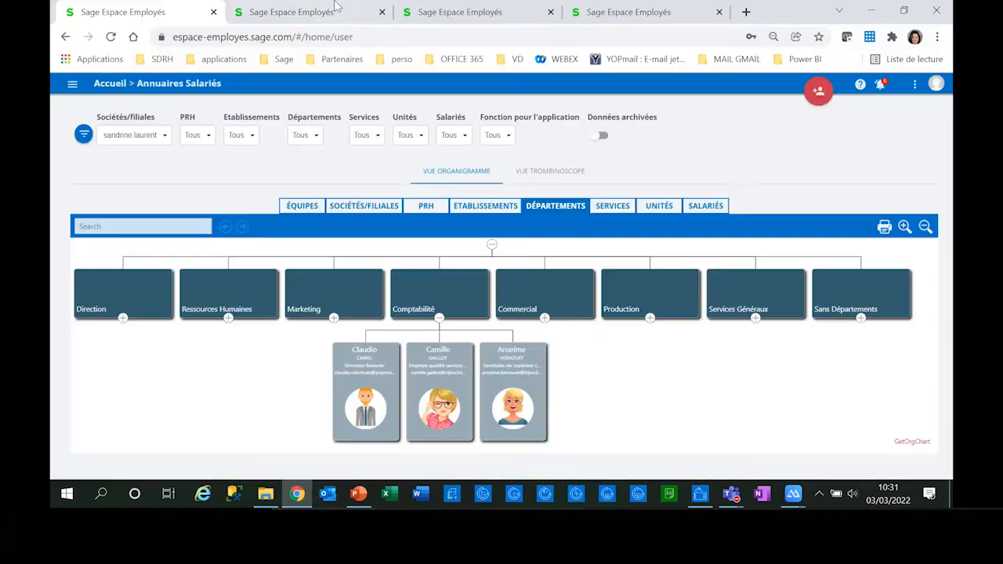
{"action": "left_click", "coordinate": [337, 16]}
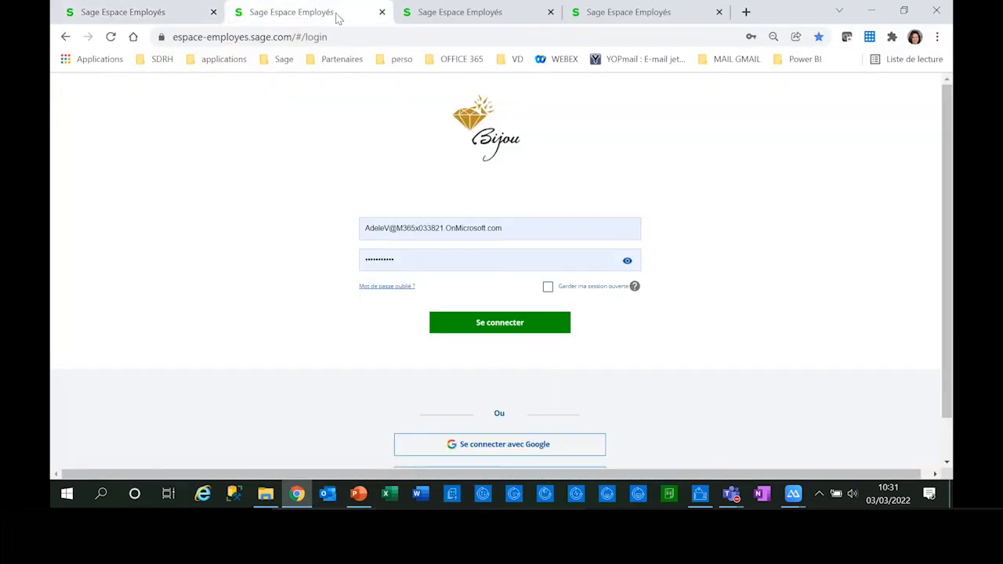
{"action": "left_click", "coordinate": [499, 324]}
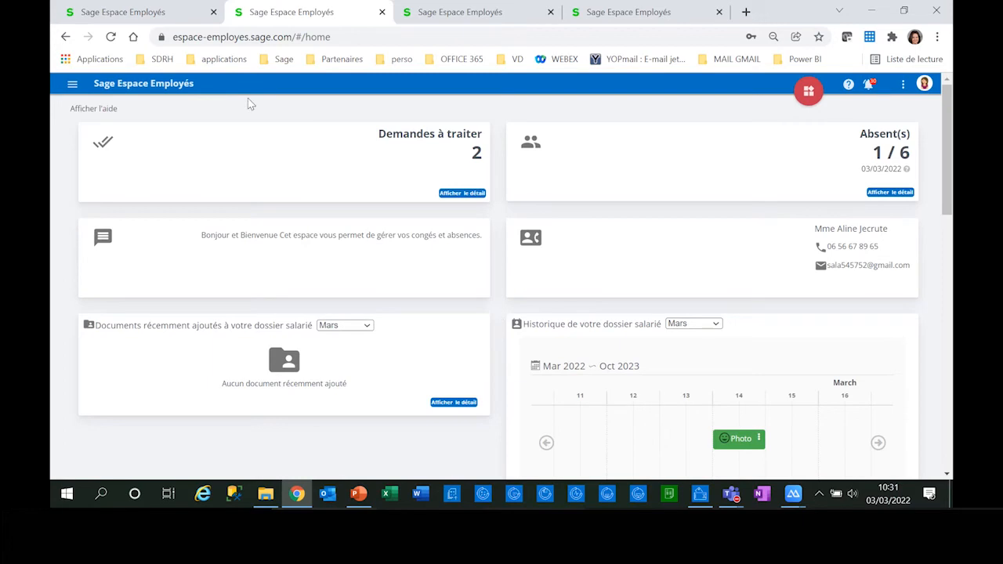
Step: View the details of the requests to process and of the day's absences on the home dashboard, then hide them again
{"action": "left_click", "coordinate": [457, 192]}
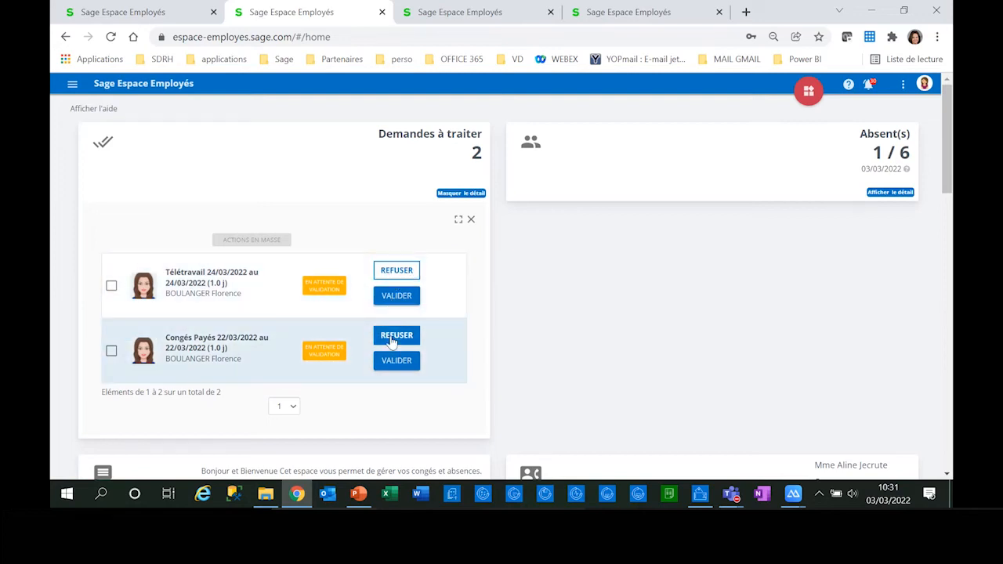
{"action": "left_click", "coordinate": [452, 195]}
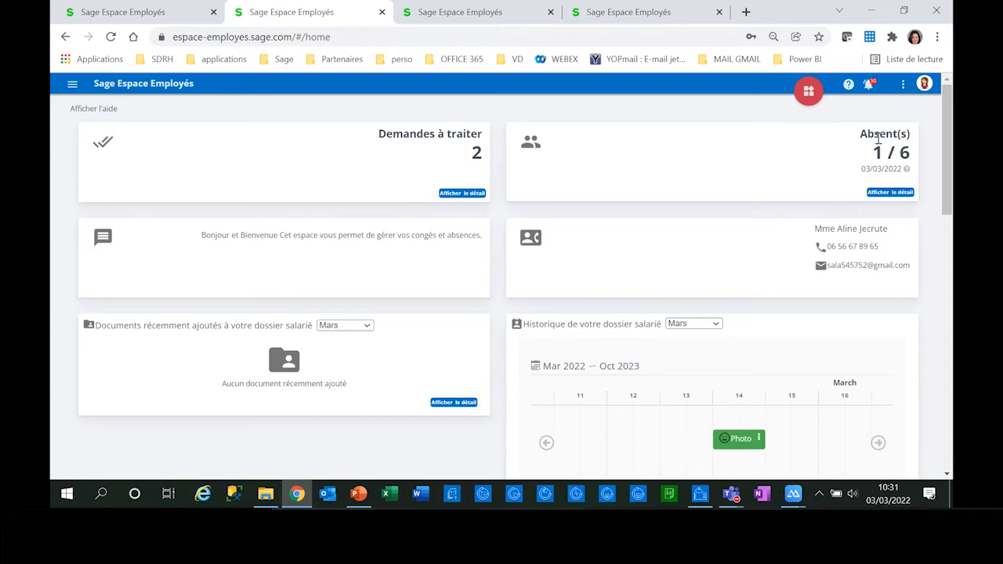
{"action": "left_click", "coordinate": [878, 193]}
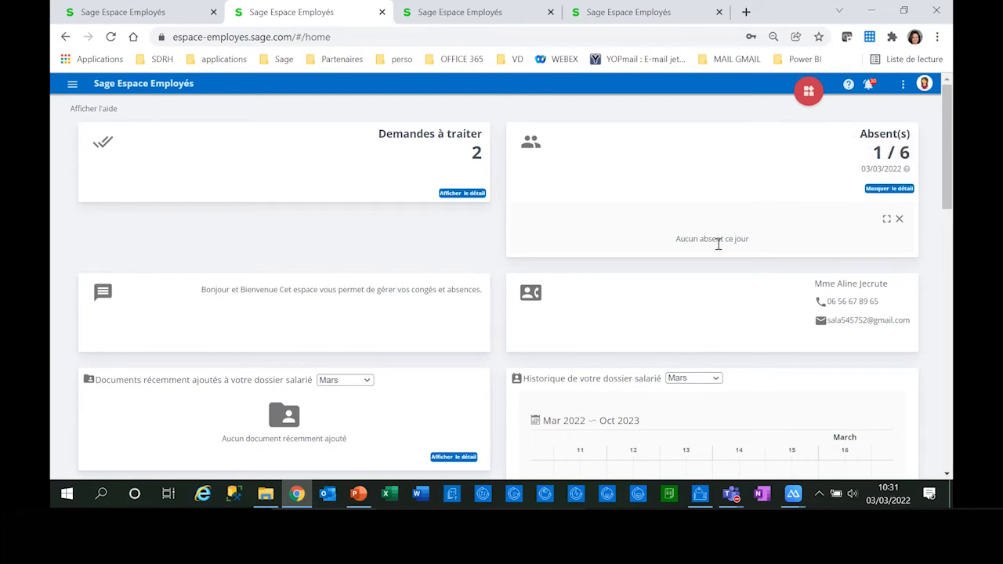
{"action": "left_click", "coordinate": [910, 192]}
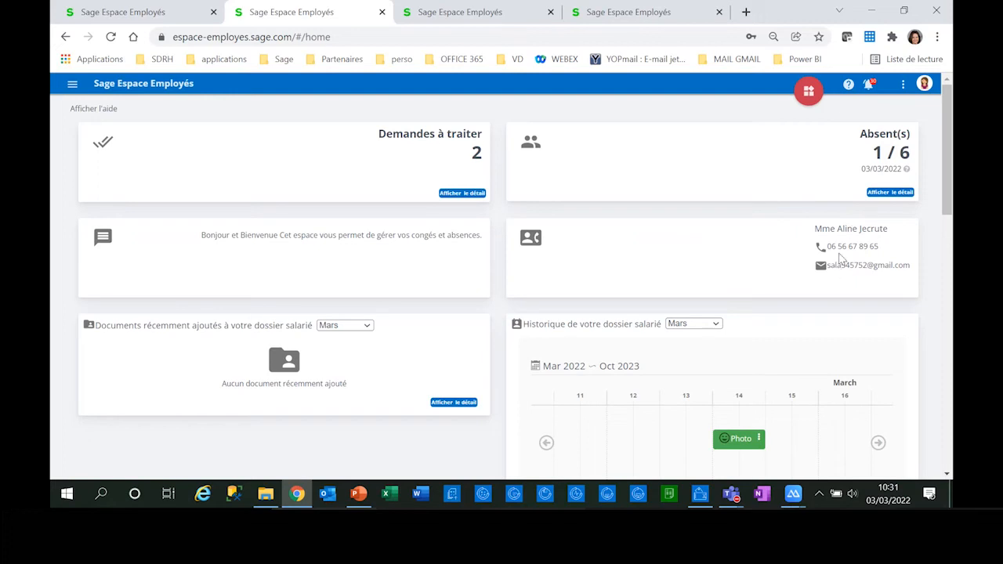
Step: Review the employee file history's Photo event and the current leave entitlement charts on the dashboard
{"action": "scroll", "coordinate": [454, 372], "scroll_direction": "down", "scroll_amount": 1}
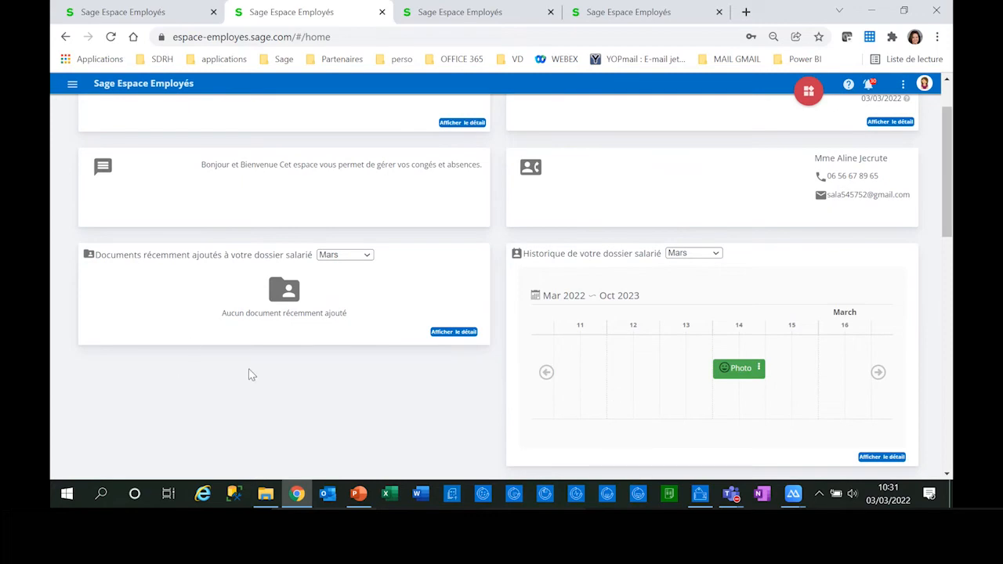
{"action": "mouse_move", "coordinate": [686, 378]}
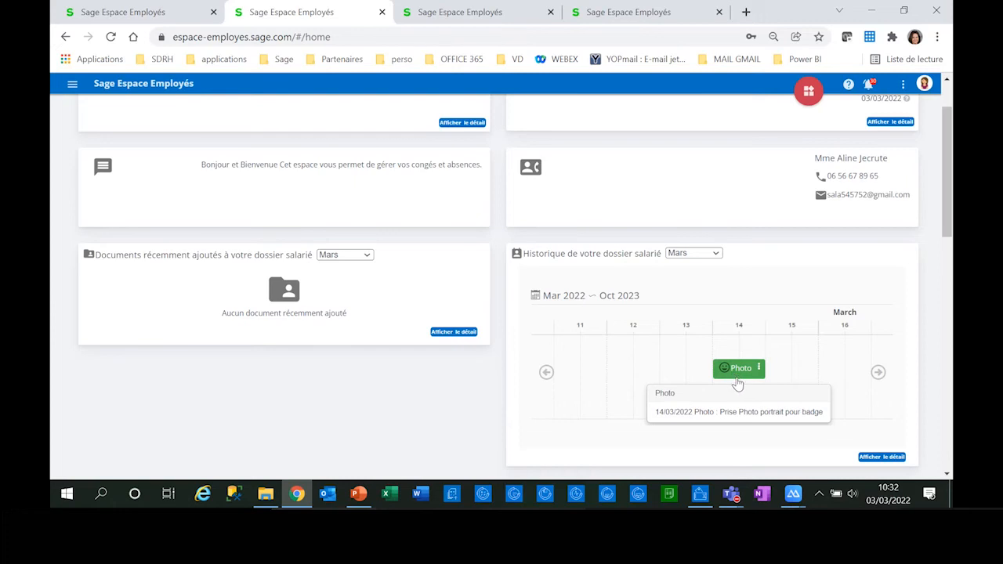
{"action": "scroll", "coordinate": [730, 381], "scroll_direction": "down", "scroll_amount": 3}
{"action": "scroll", "coordinate": [727, 383], "scroll_direction": "down", "scroll_amount": 1}
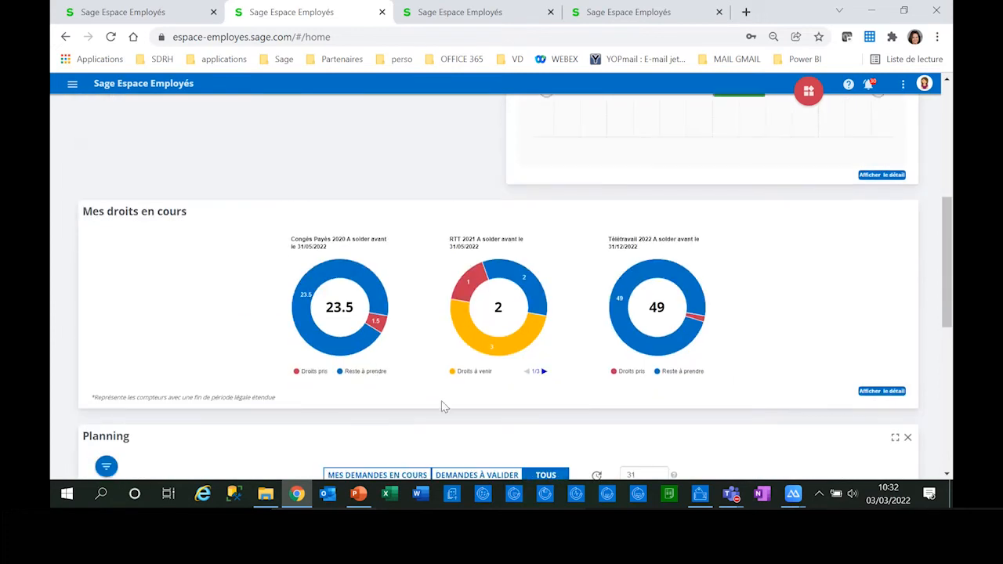
{"action": "mouse_move", "coordinate": [453, 326]}
{"action": "mouse_move", "coordinate": [649, 352]}
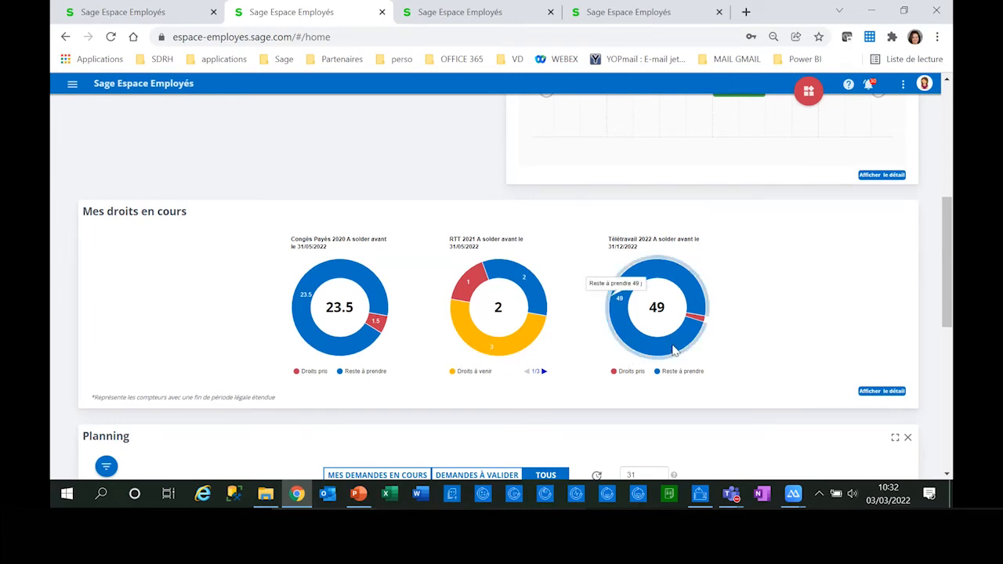
Step: Validate the Congés Payés request of 22/03/2022 from the team planning with the message "OK"
{"action": "scroll", "coordinate": [672, 349], "scroll_direction": "down", "scroll_amount": 5}
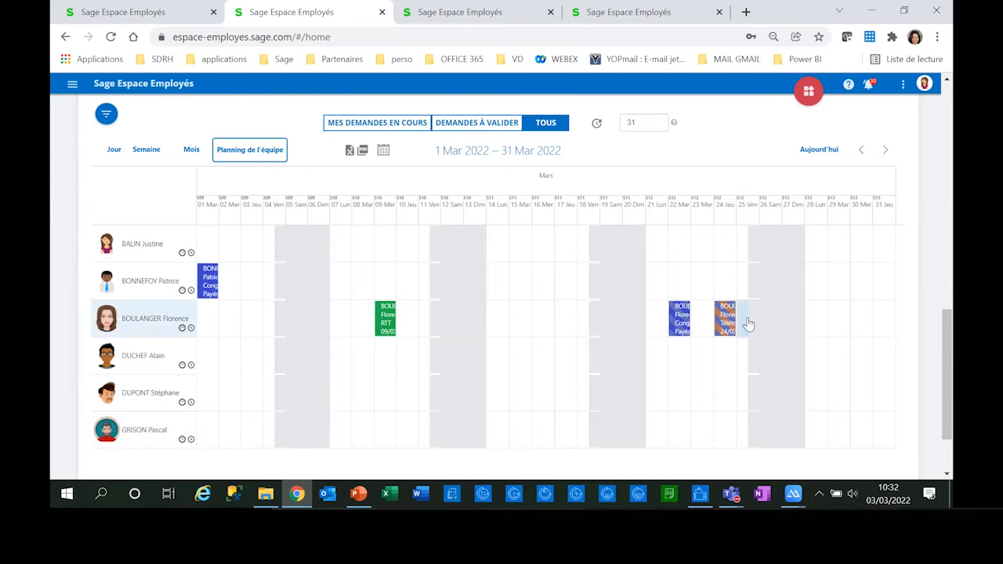
{"action": "left_click", "coordinate": [679, 328]}
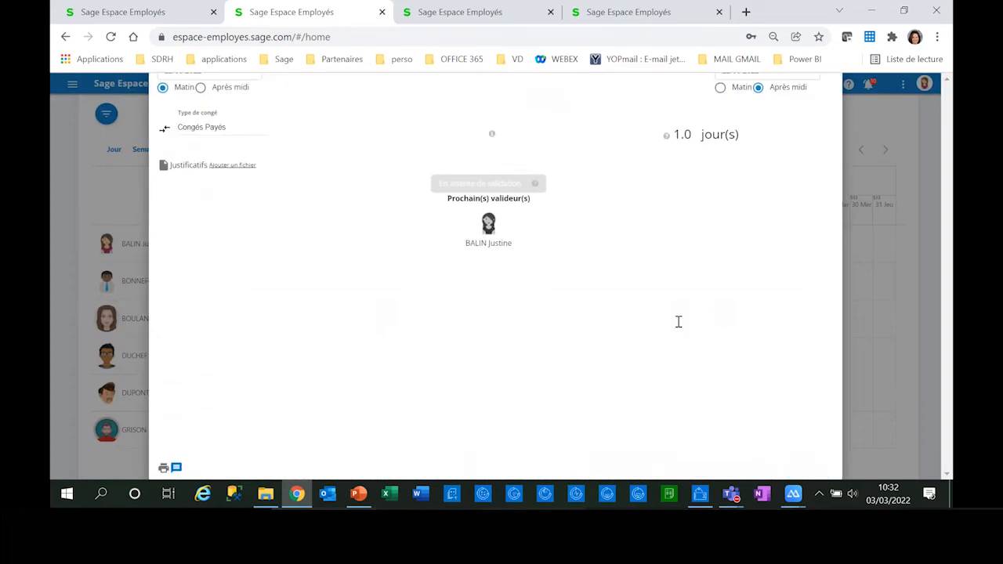
{"action": "left_click", "coordinate": [641, 406]}
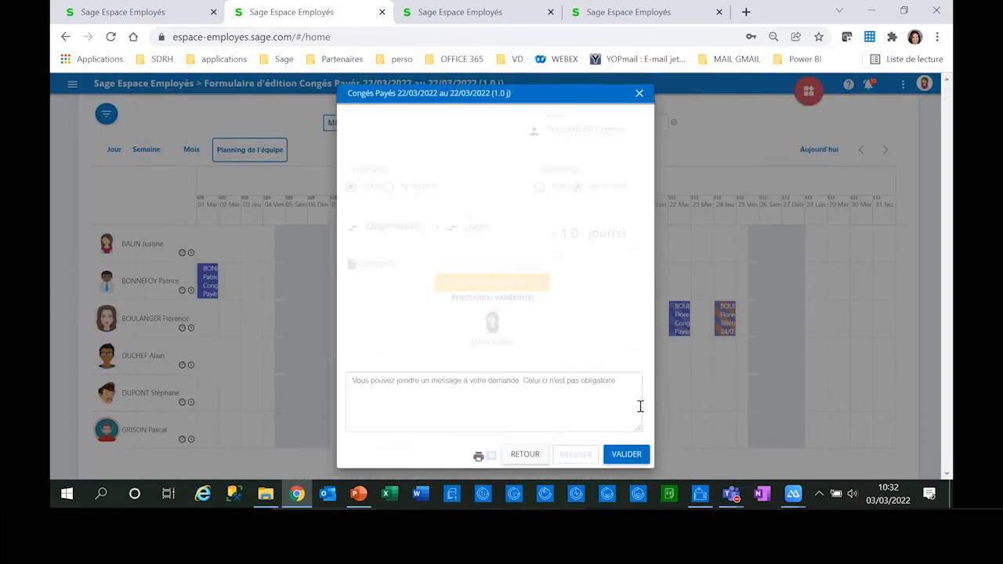
{"action": "left_click", "coordinate": [509, 280]}
{"action": "type", "text": "OK"}
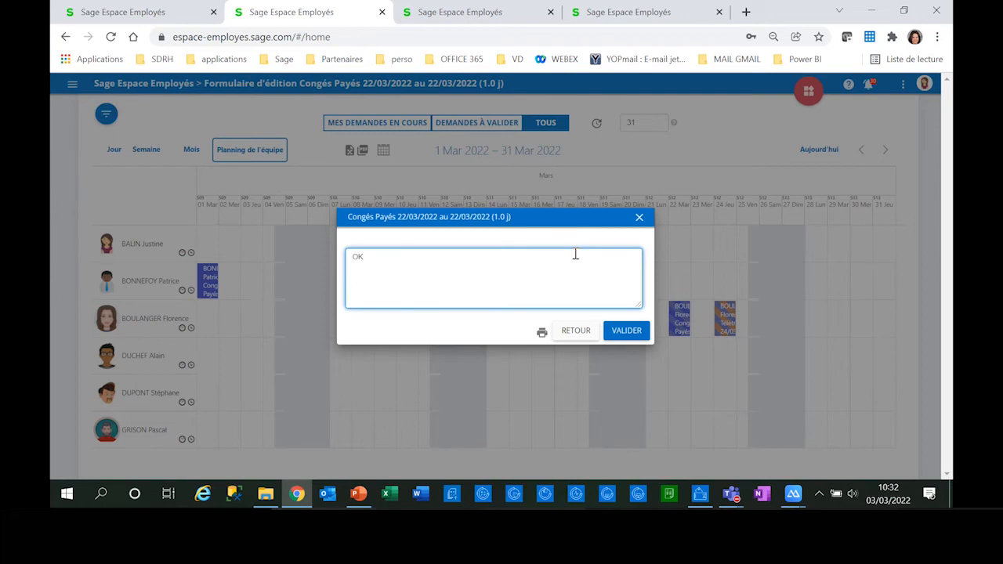
{"action": "left_click", "coordinate": [623, 334]}
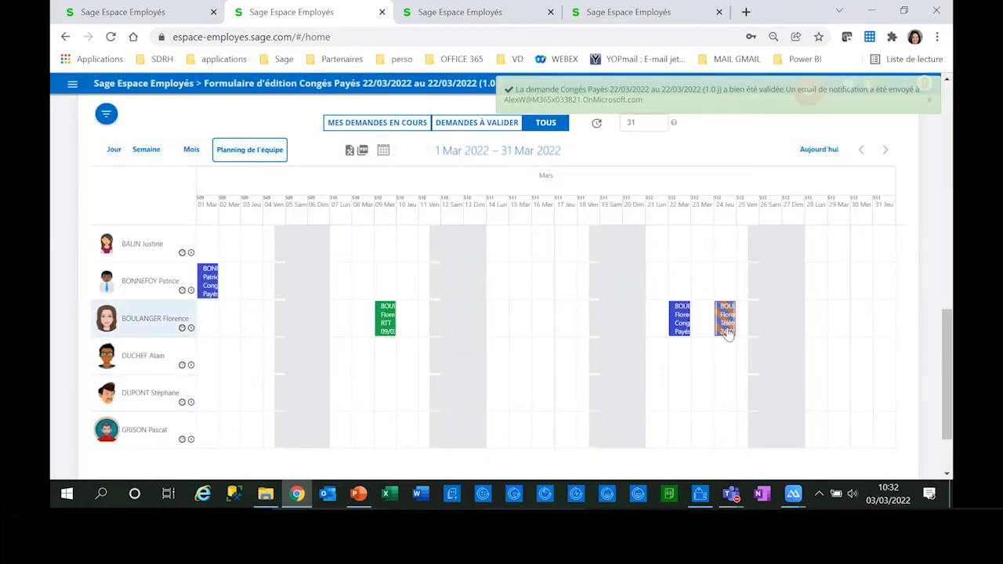
Step: Refuse the Télétravail request of 24/03/2022 in the team planning with the message "REUNION EQUIPE"
{"action": "left_click", "coordinate": [728, 333]}
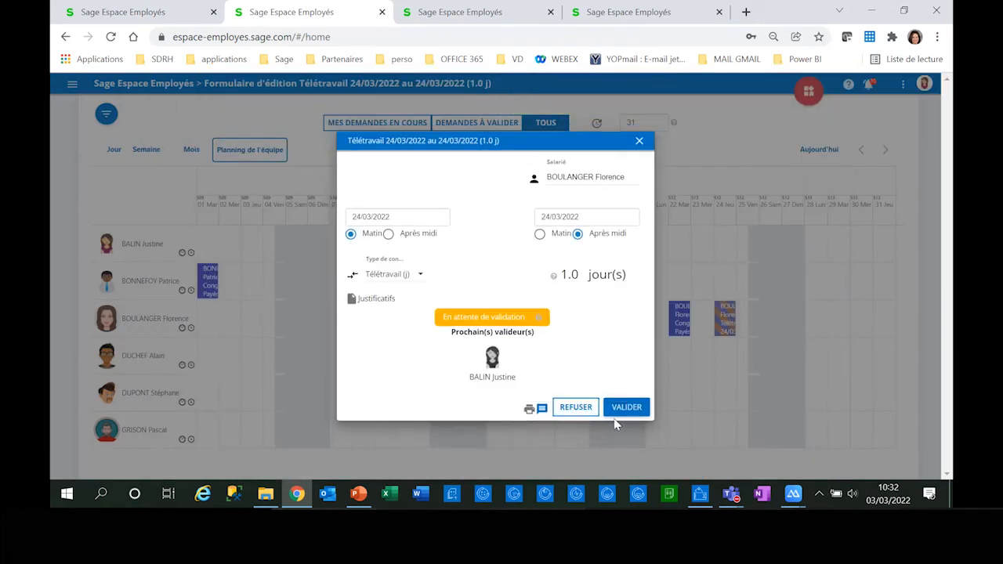
{"action": "left_click", "coordinate": [574, 407]}
{"action": "left_click", "coordinate": [396, 267]}
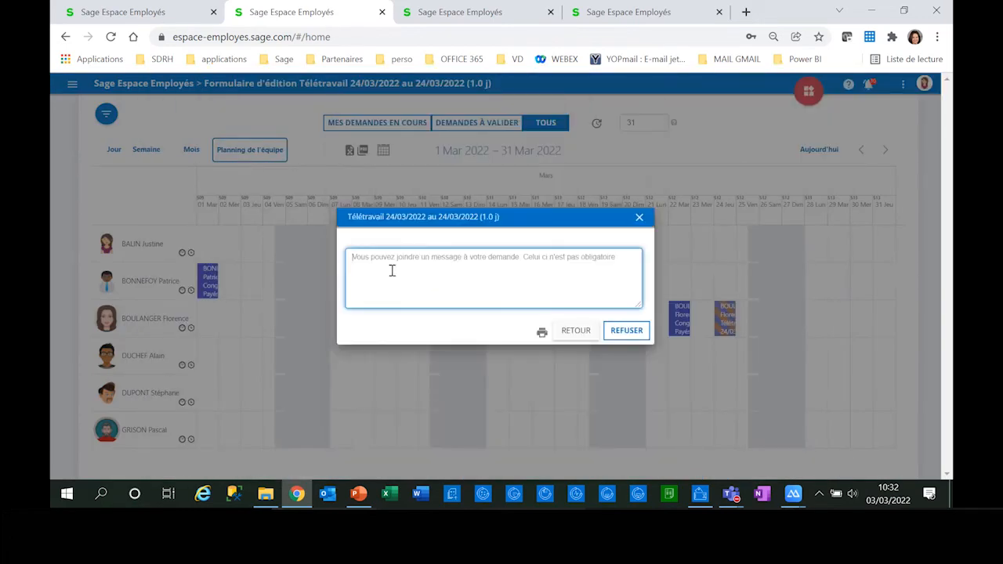
{"action": "type", "text": "RE"}
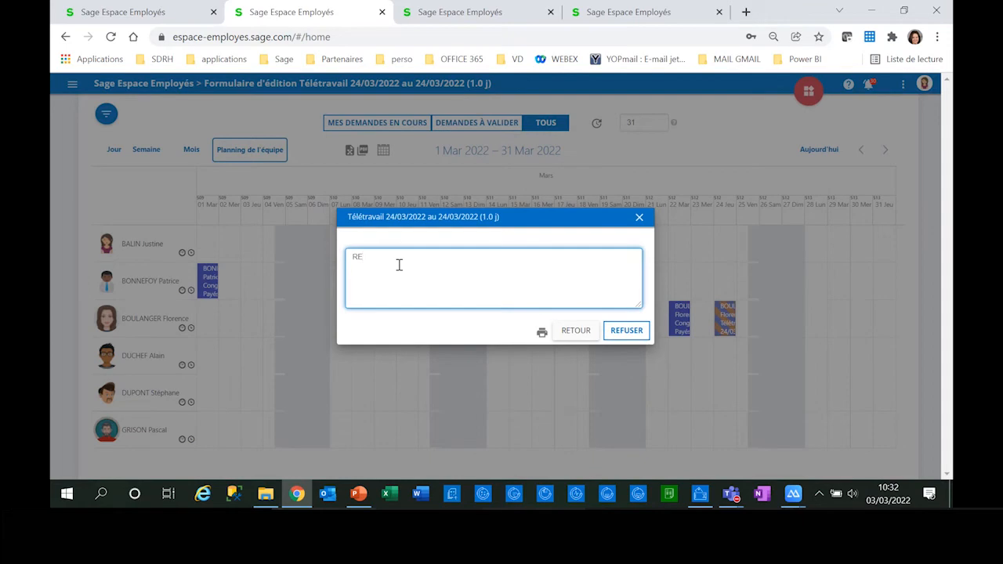
{"action": "type", "text": "UNION A"}
{"action": "key", "text": "BackSpace"}
{"action": "type", "text": "EQUIPE"}
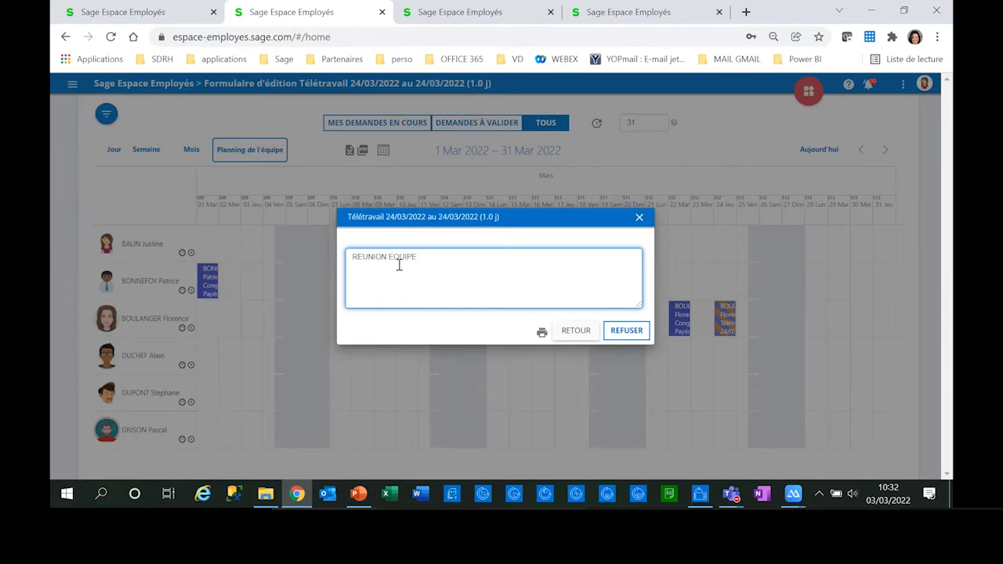
{"action": "left_click", "coordinate": [623, 334]}
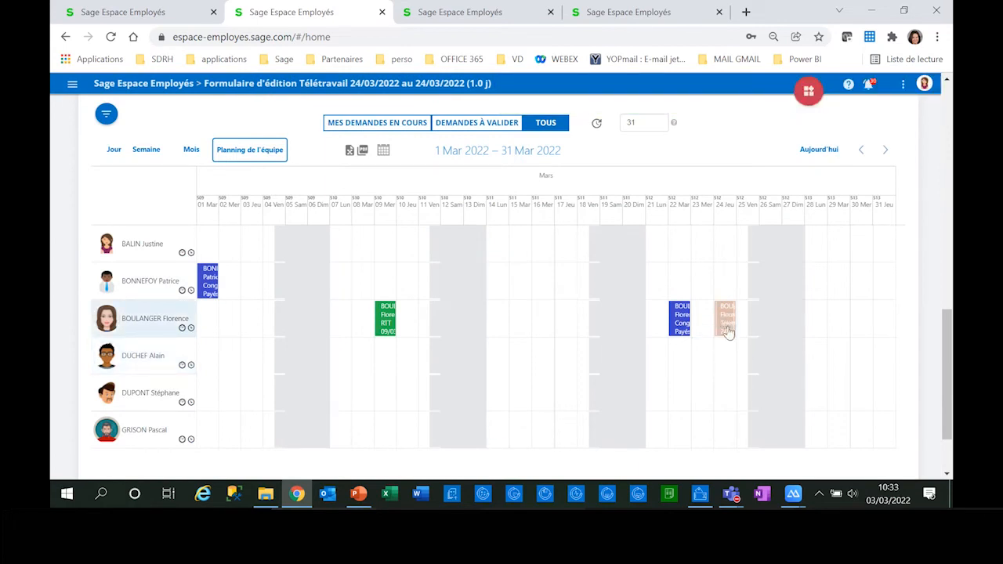
Step: Check the action history and refusal comment of the Télétravail request of 24/03/2022, and close its form
{"action": "left_click", "coordinate": [728, 332]}
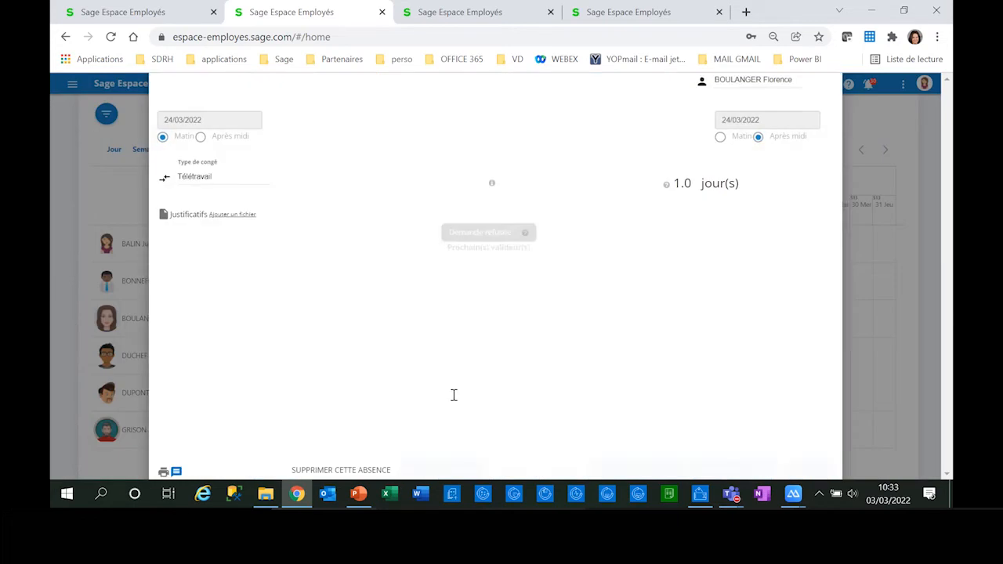
{"action": "left_click", "coordinate": [514, 354]}
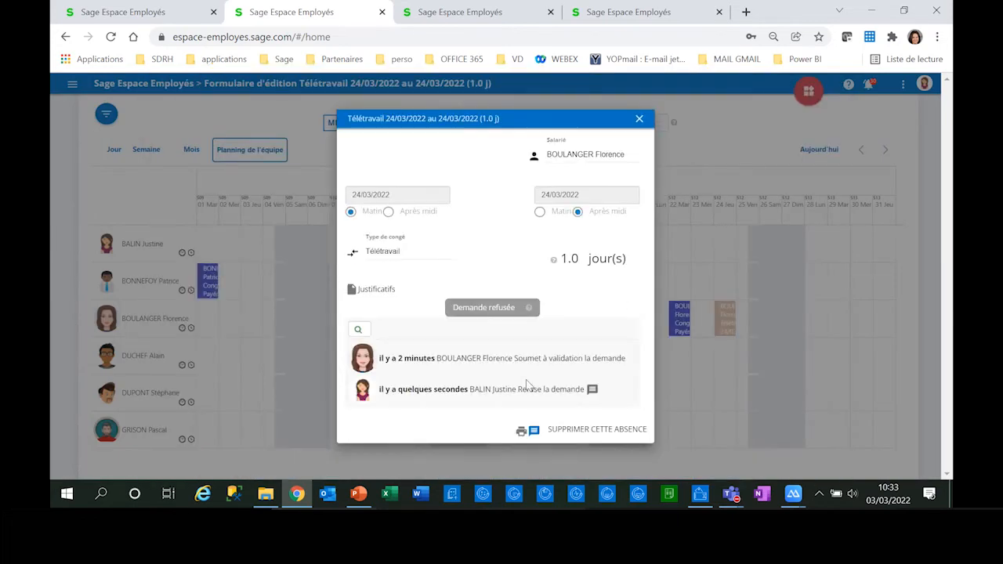
{"action": "mouse_move", "coordinate": [592, 392]}
{"action": "left_click", "coordinate": [639, 119]}
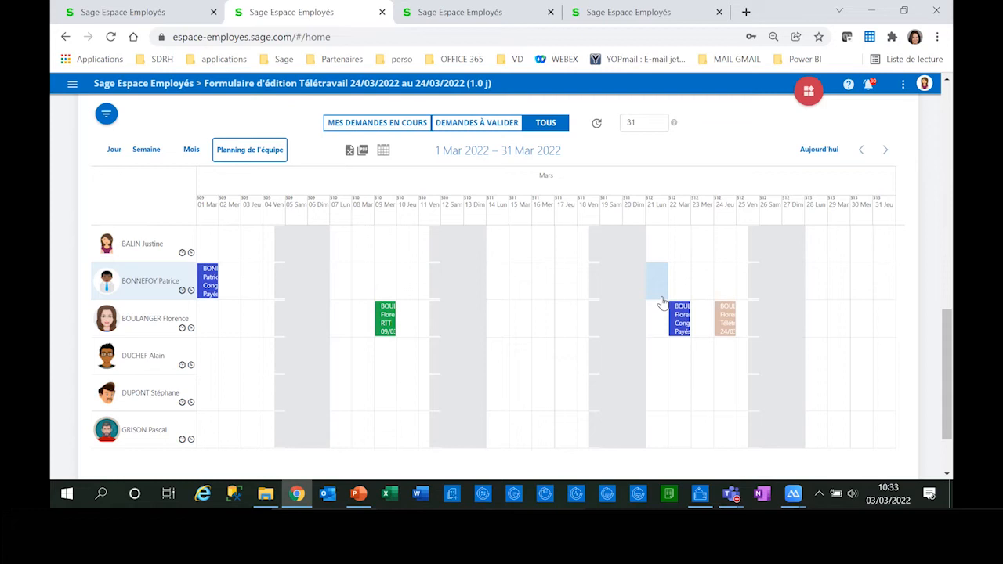
Step: Switch to Sage Paie & RH and list the leave and absence events to import for 01/03/22 to 31/03/22
{"action": "left_click", "coordinate": [704, 506]}
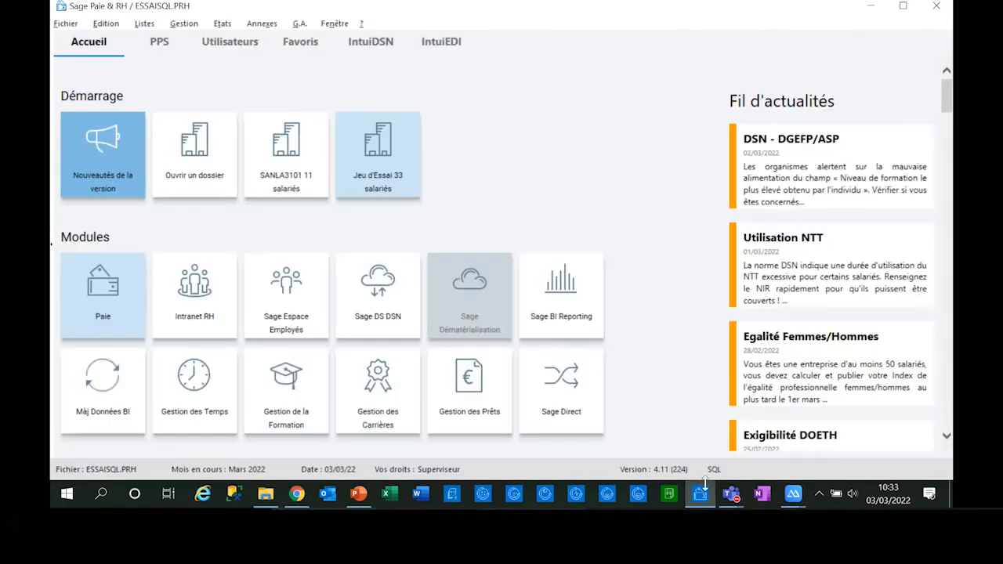
{"action": "left_click", "coordinate": [263, 25]}
{"action": "mouse_move", "coordinate": [314, 124]}
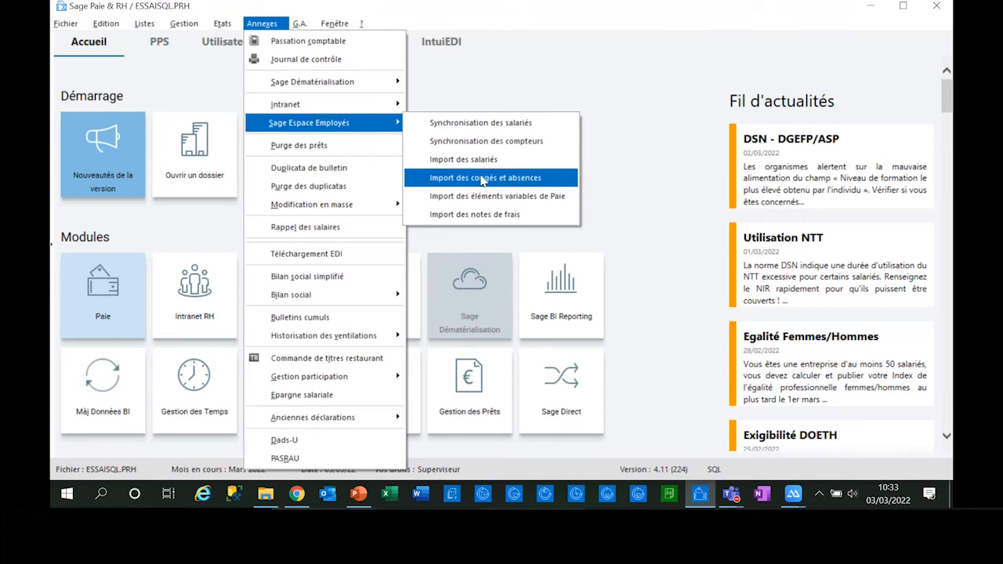
{"action": "left_click", "coordinate": [484, 179]}
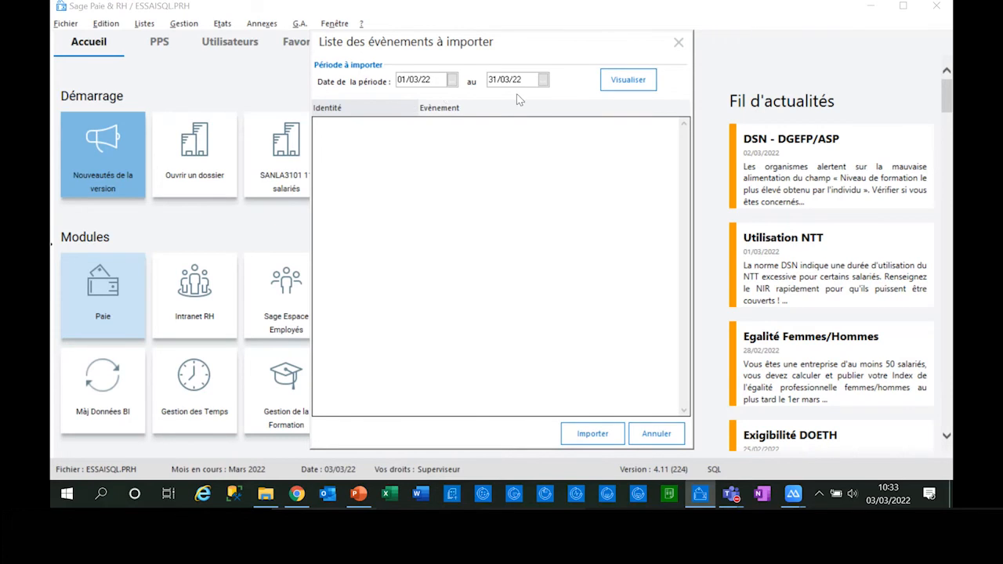
{"action": "left_click", "coordinate": [624, 82]}
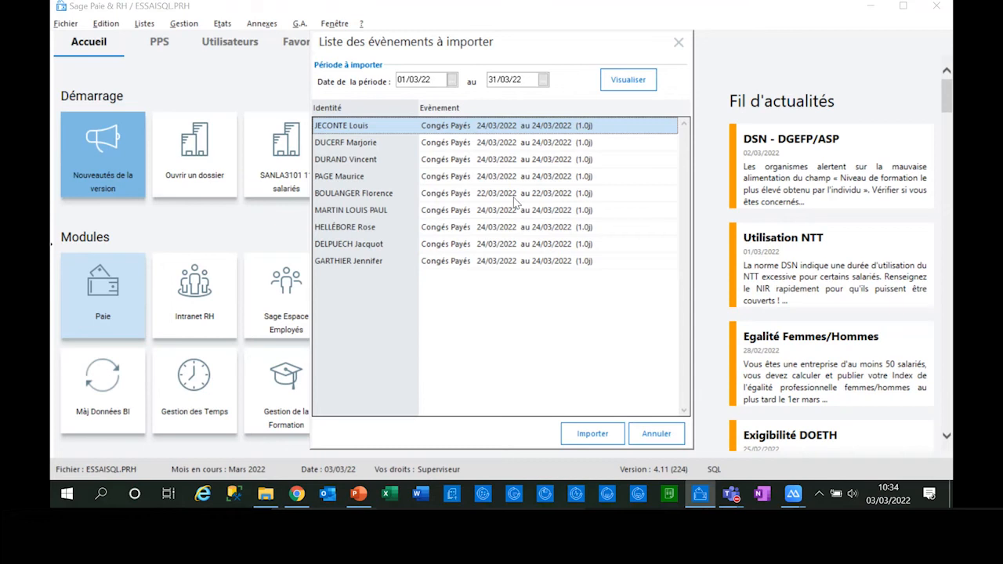
Step: Import the listed leave events into payroll with the report shown as a print preview, and close the preview
{"action": "left_click", "coordinate": [577, 433]}
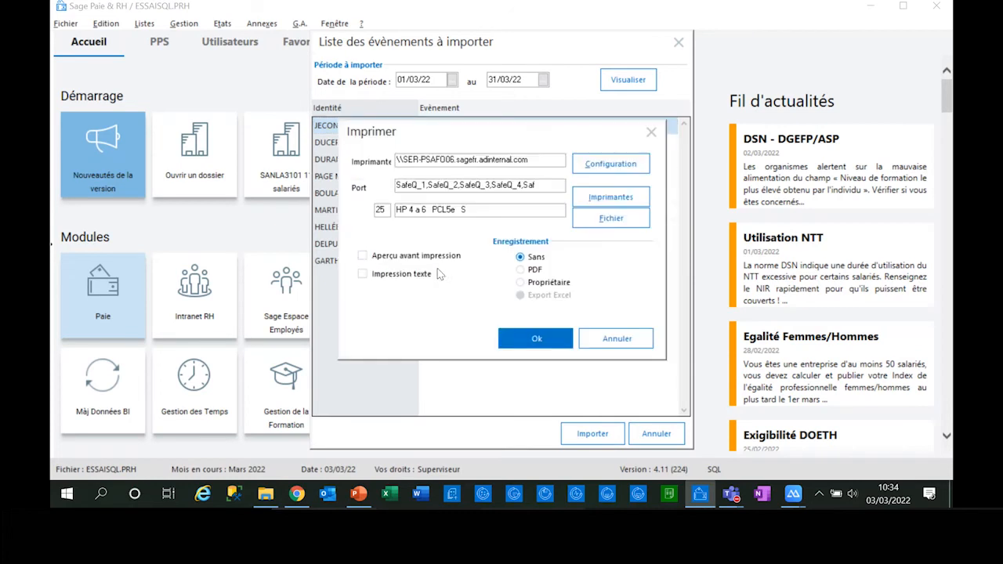
{"action": "left_click", "coordinate": [362, 256]}
{"action": "left_click", "coordinate": [536, 338]}
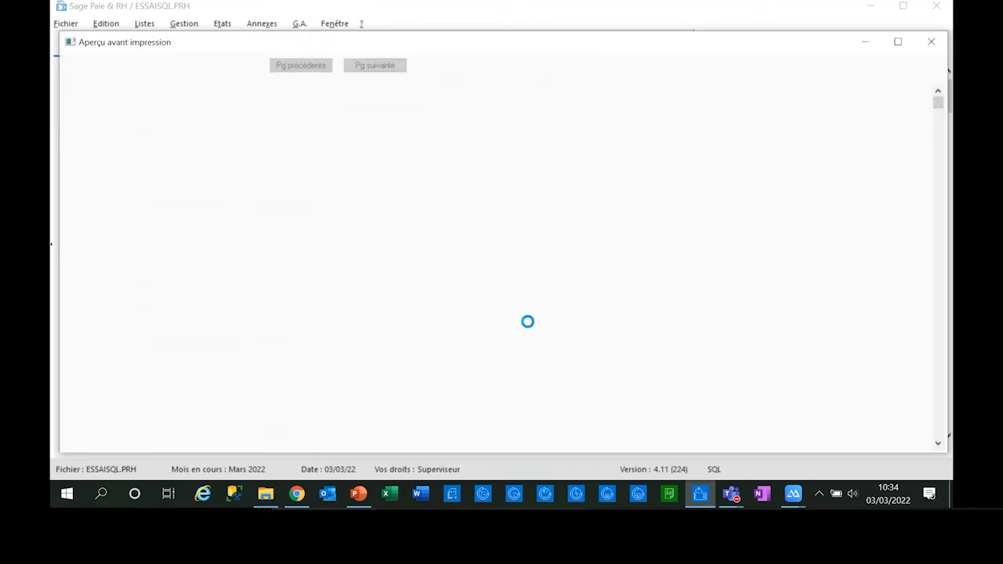
{"action": "left_click", "coordinate": [930, 43]}
Step: Check the CP absence of 22/03/22 in the leave and absence details of the employee's payslip, and close the payslip
{"action": "left_click", "coordinate": [184, 23]}
{"action": "left_click", "coordinate": [202, 58]}
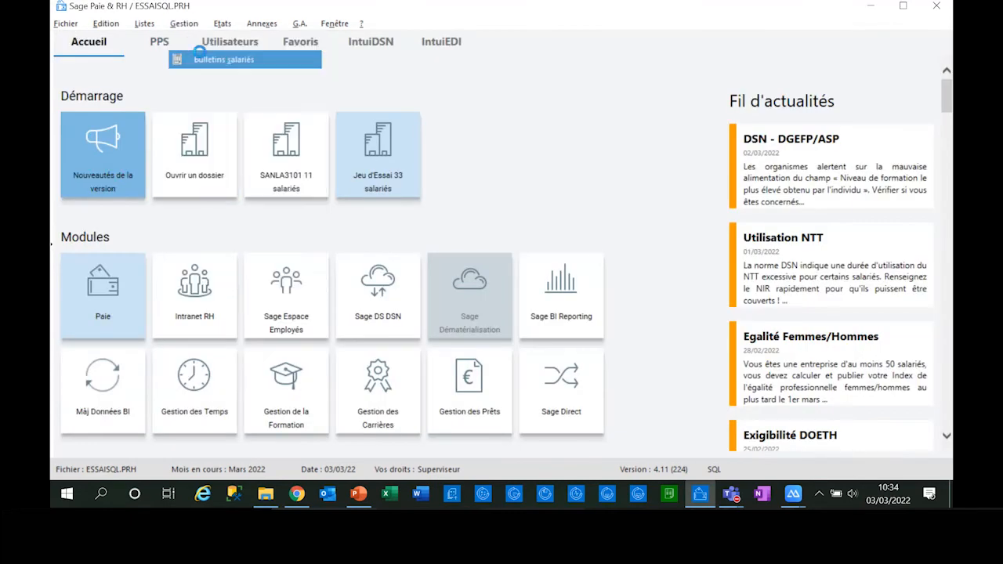
{"action": "left_click", "coordinate": [353, 329]}
{"action": "double_click", "coordinate": [353, 331]}
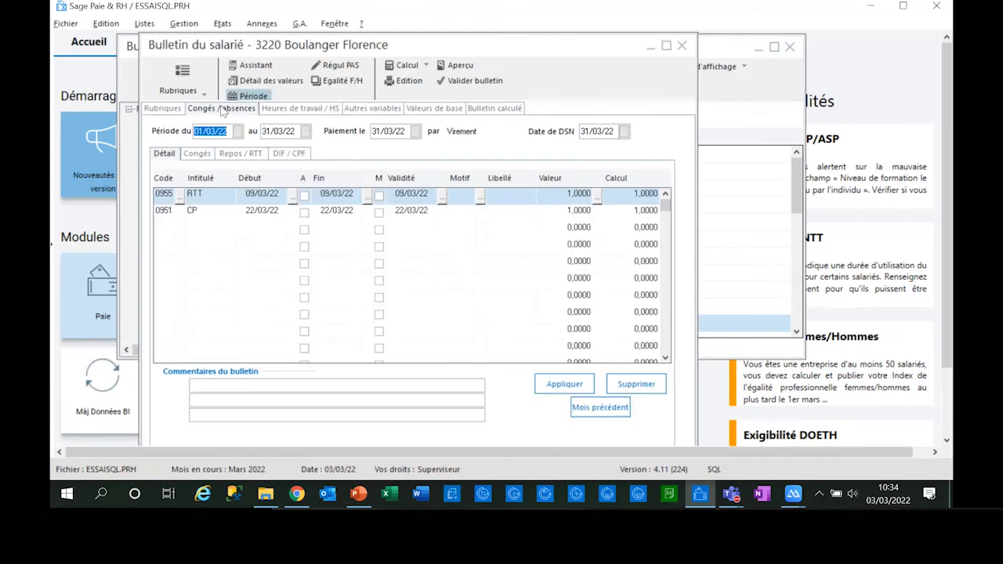
{"action": "left_click", "coordinate": [189, 214]}
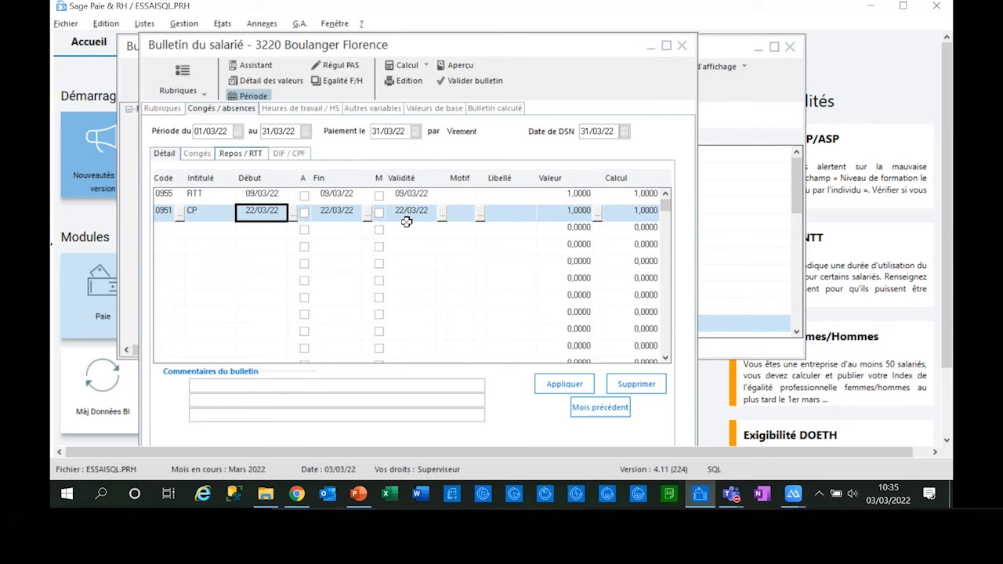
{"action": "left_click", "coordinate": [681, 46]}
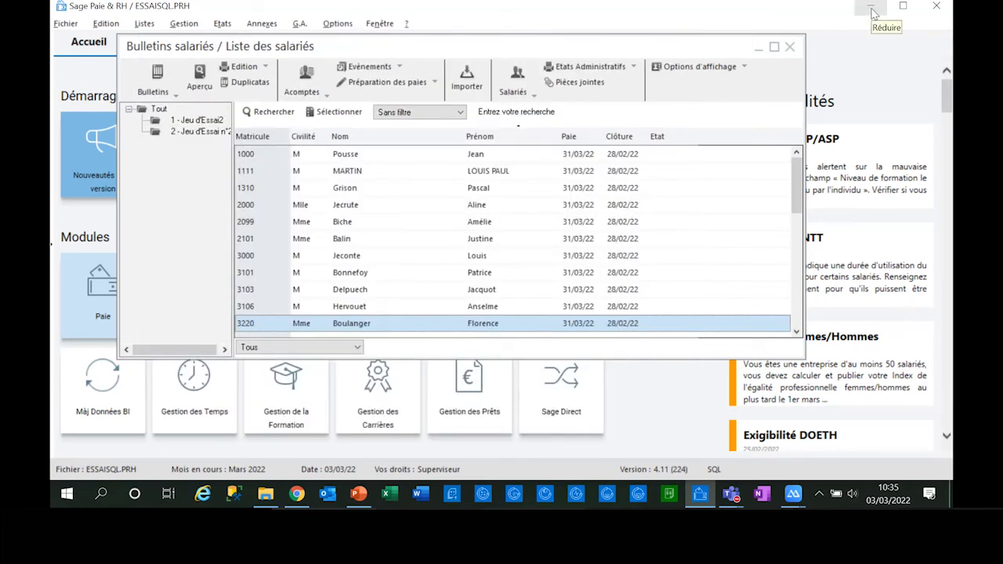
Step: Return to Sage Espace Employés in the browser and review the all-staff team planning for 29 Jan 2022 – 28 Fév 2022
{"action": "left_click", "coordinate": [871, 8]}
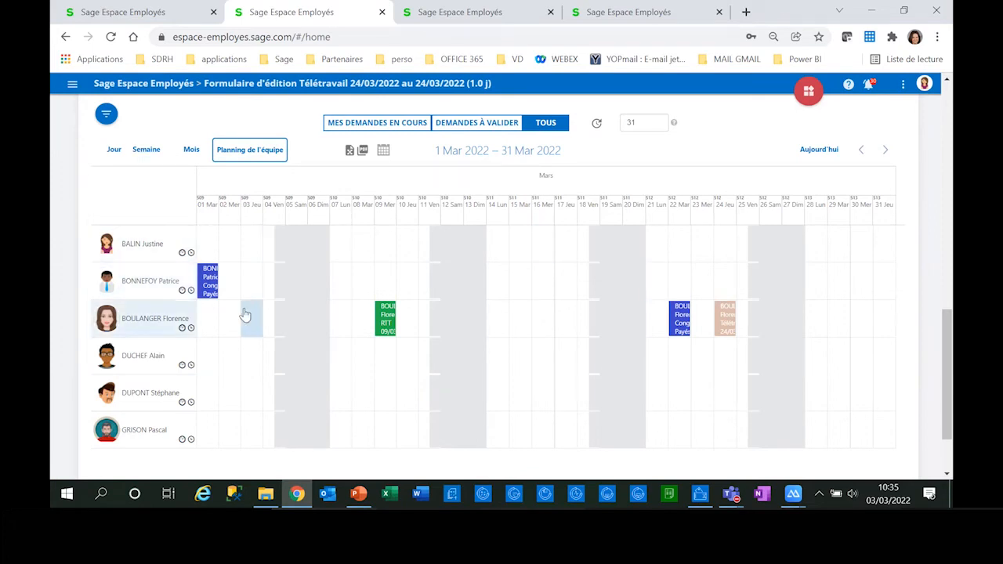
{"action": "left_click", "coordinate": [154, 21]}
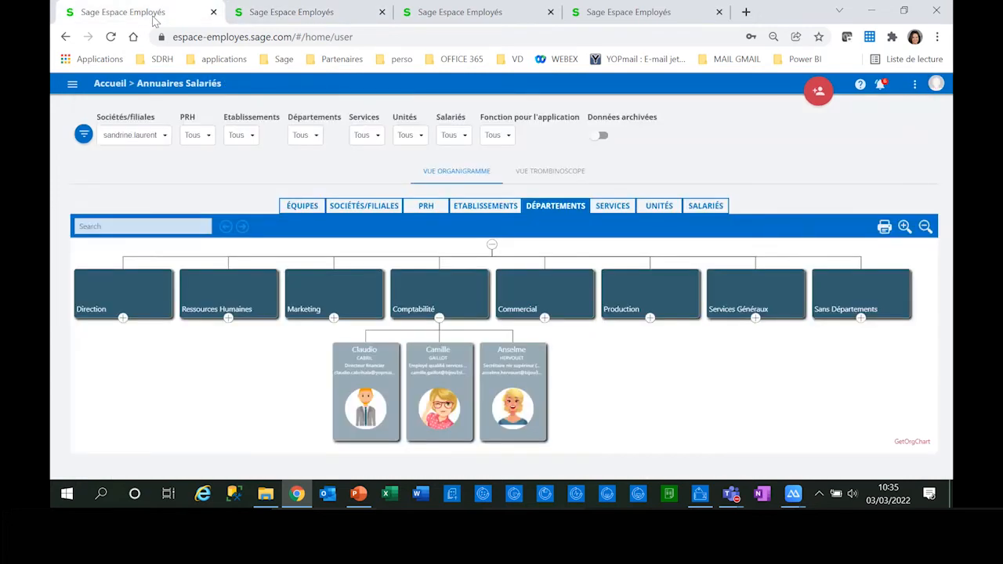
{"action": "left_click", "coordinate": [109, 84]}
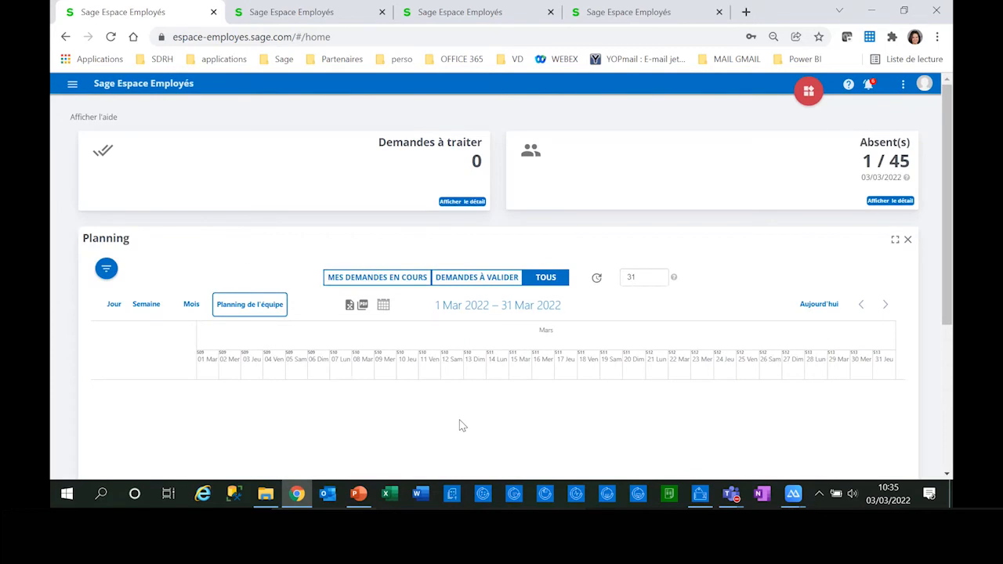
{"action": "left_click", "coordinate": [862, 305]}
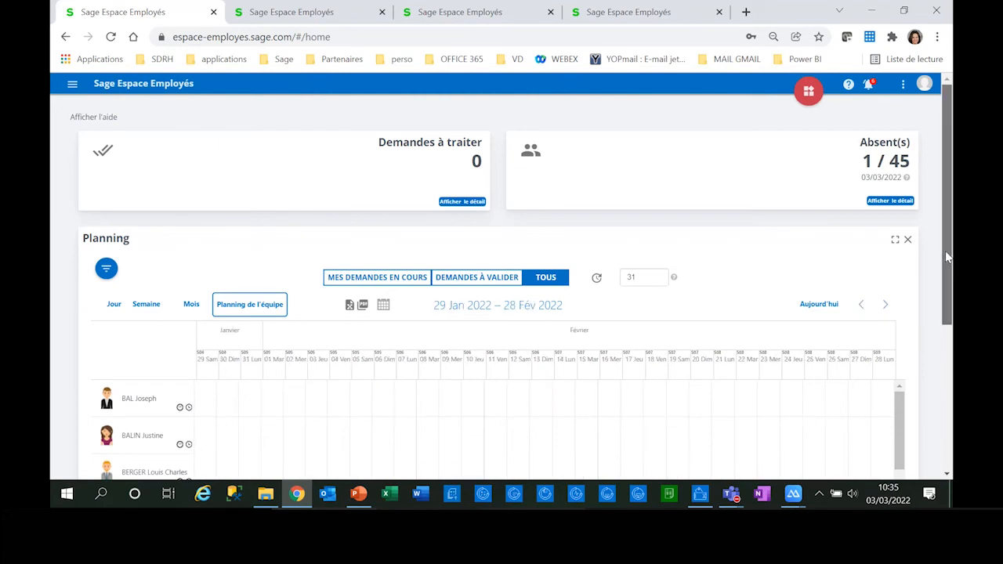
{"action": "left_click_drag", "start_coordinate": [947, 258], "coordinate": [952, 369]}
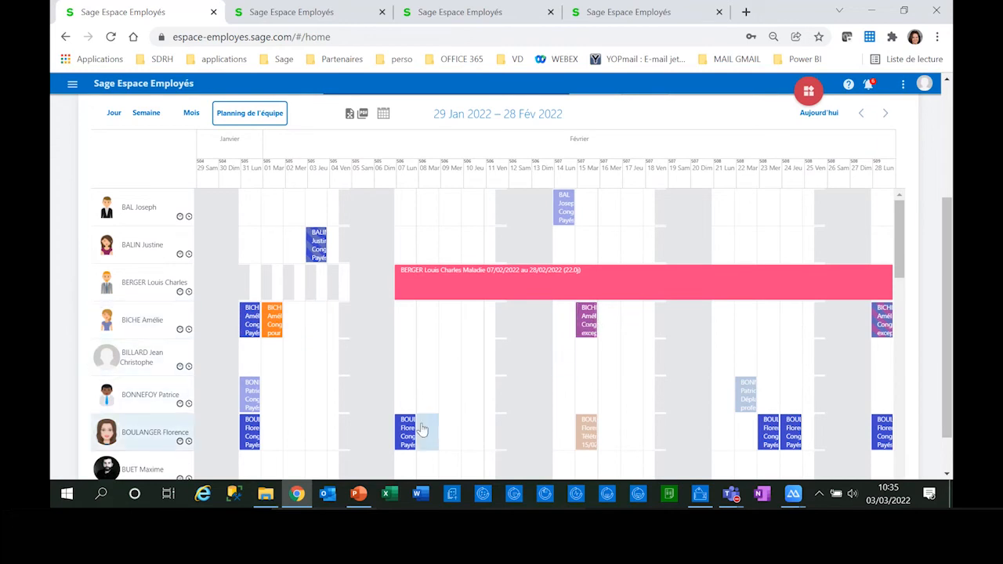
{"action": "scroll", "coordinate": [406, 435], "scroll_direction": "down", "scroll_amount": 1}
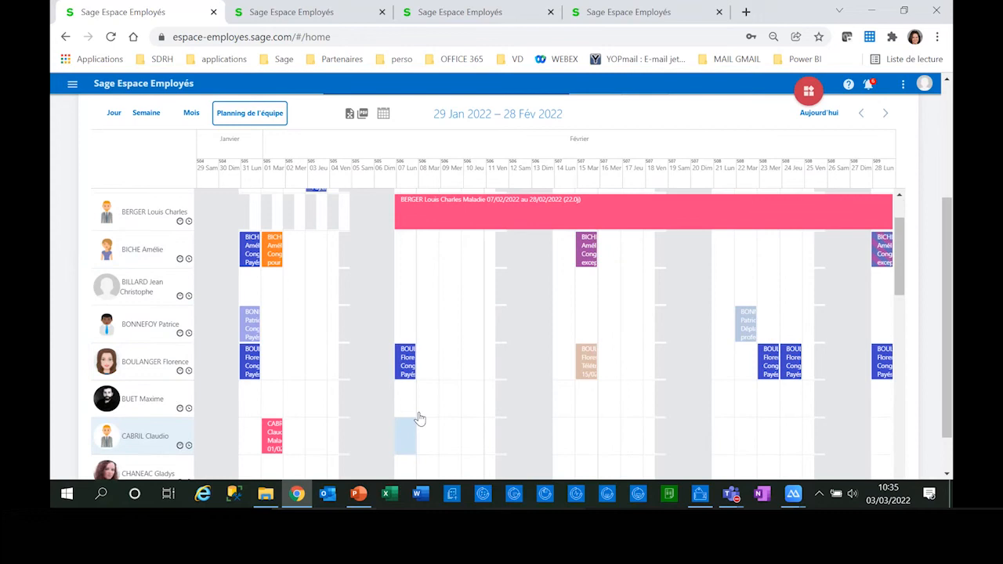
Step: Start cancelling the validated Congés Payés request of 07/02/2022 from the team planning, and back out at the confirmation
{"action": "left_click", "coordinate": [402, 373]}
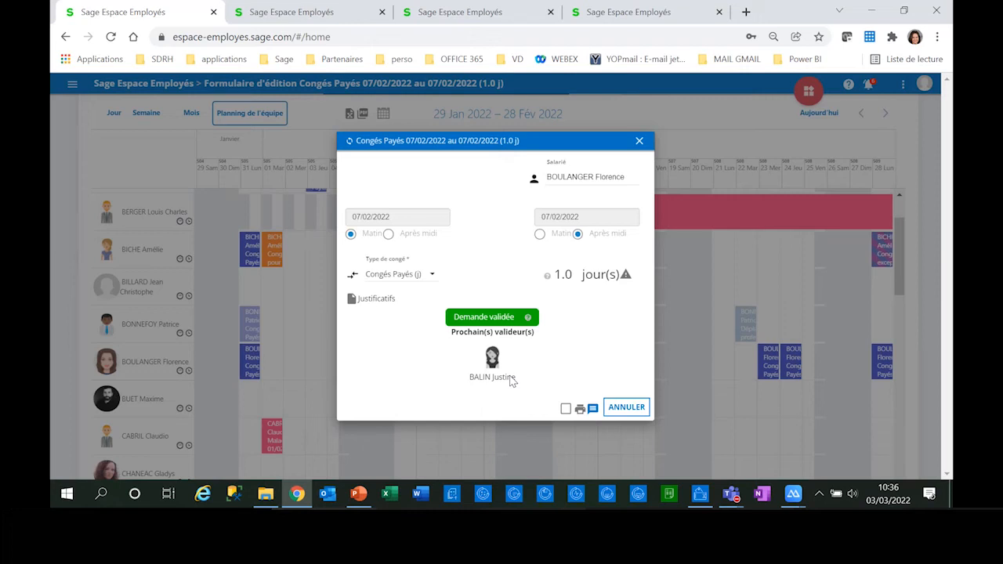
{"action": "left_click", "coordinate": [616, 406]}
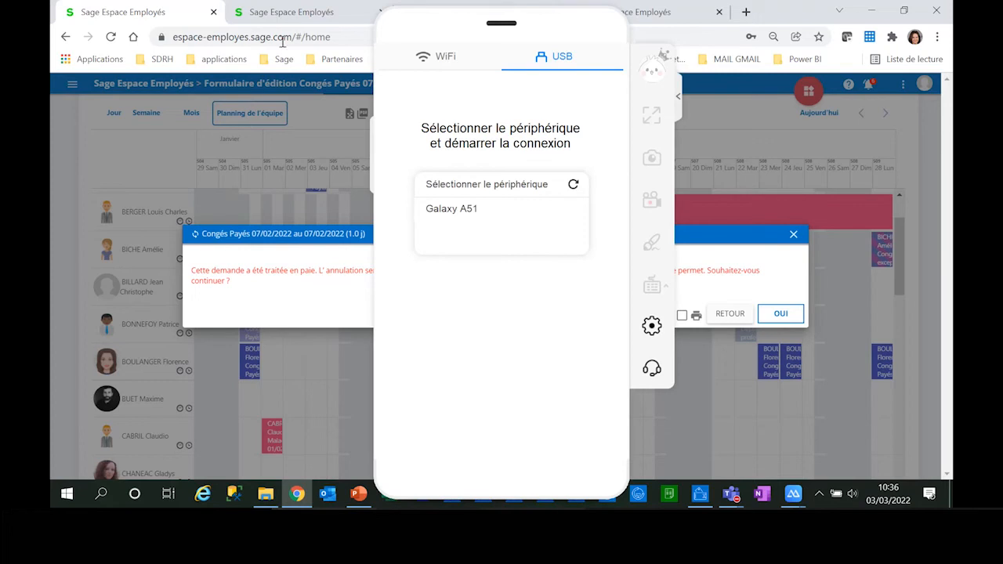
{"action": "left_click", "coordinate": [594, 33]}
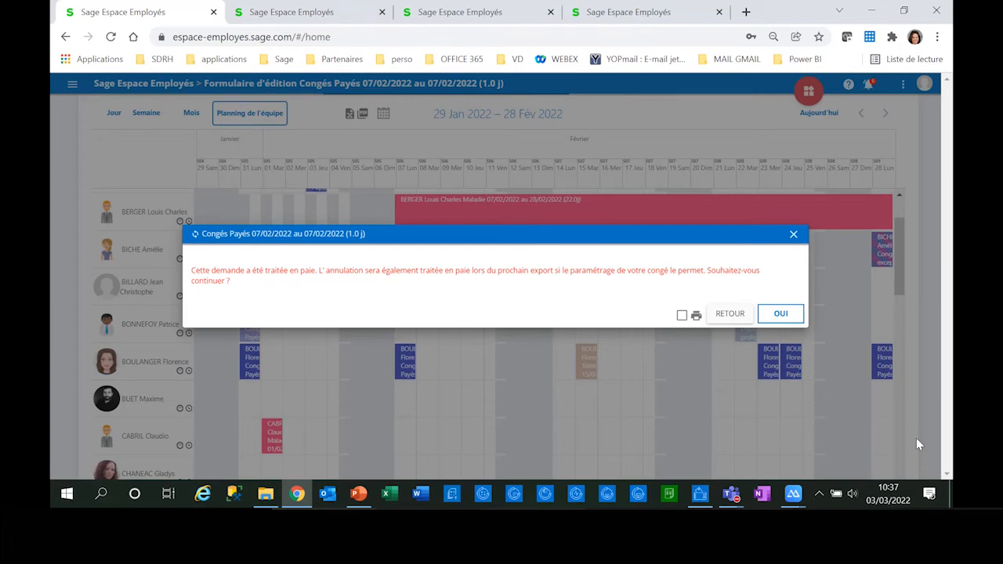
{"action": "left_click", "coordinate": [793, 234]}
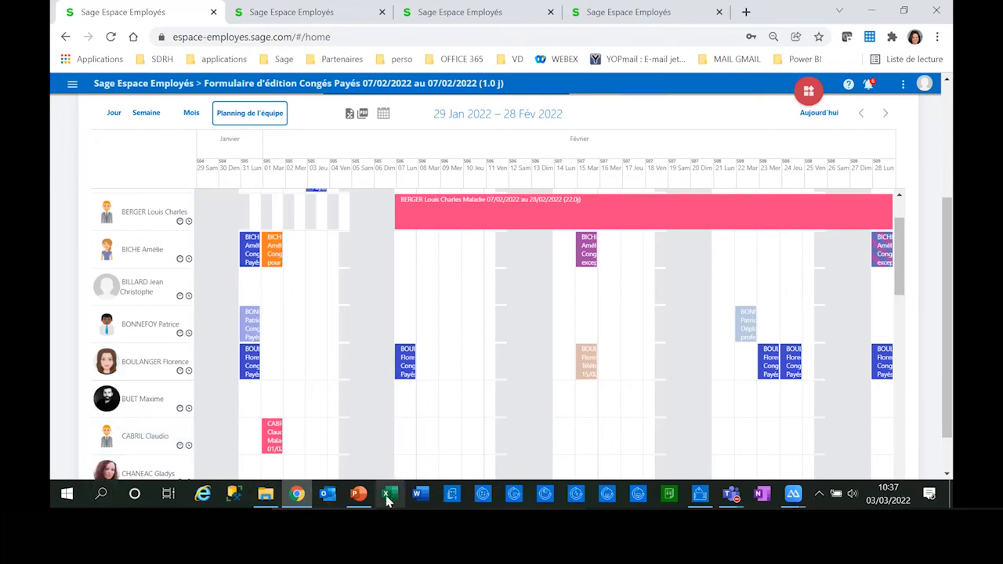
Step: Switch to PowerPoint, start the slide show from the Module « Dossier Salarié » slide and advance to the module overview
{"action": "left_click", "coordinate": [359, 495]}
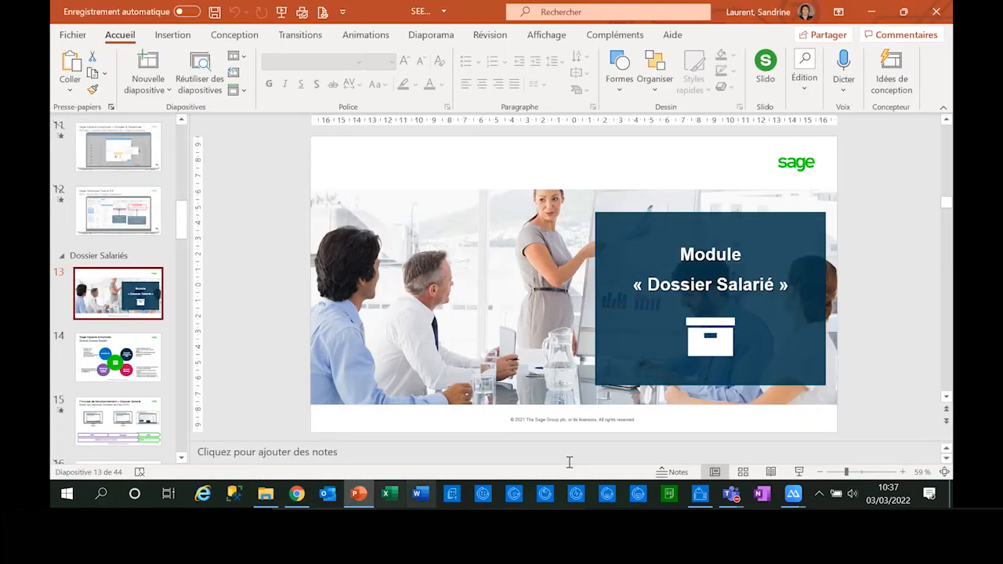
{"action": "key", "text": "shift+F5"}
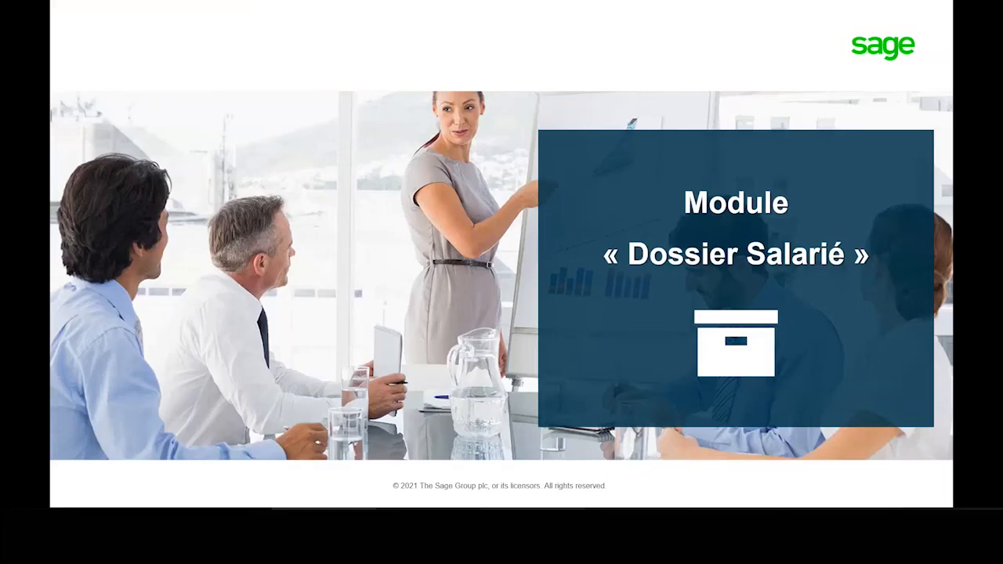
{"action": "key", "text": "Right"}
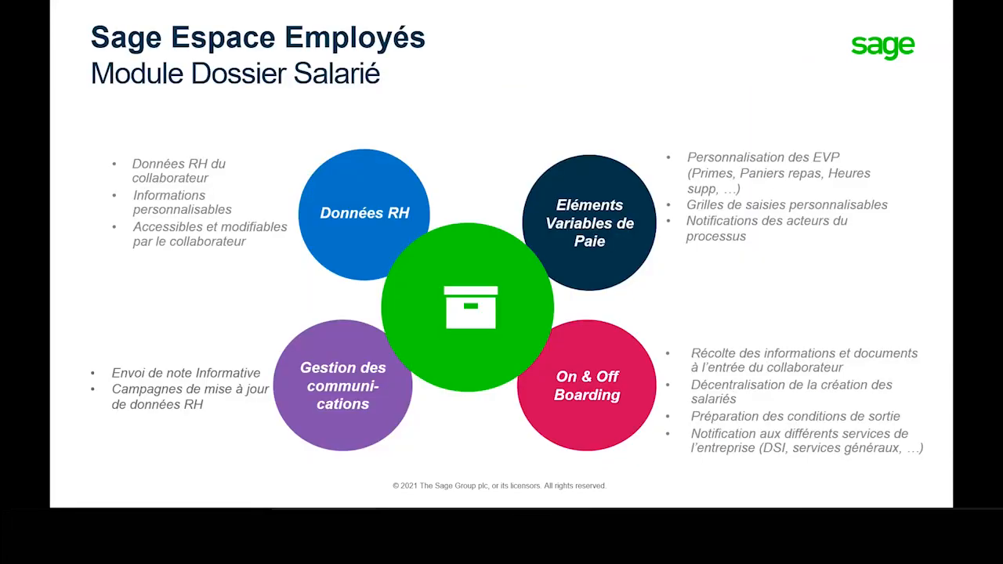
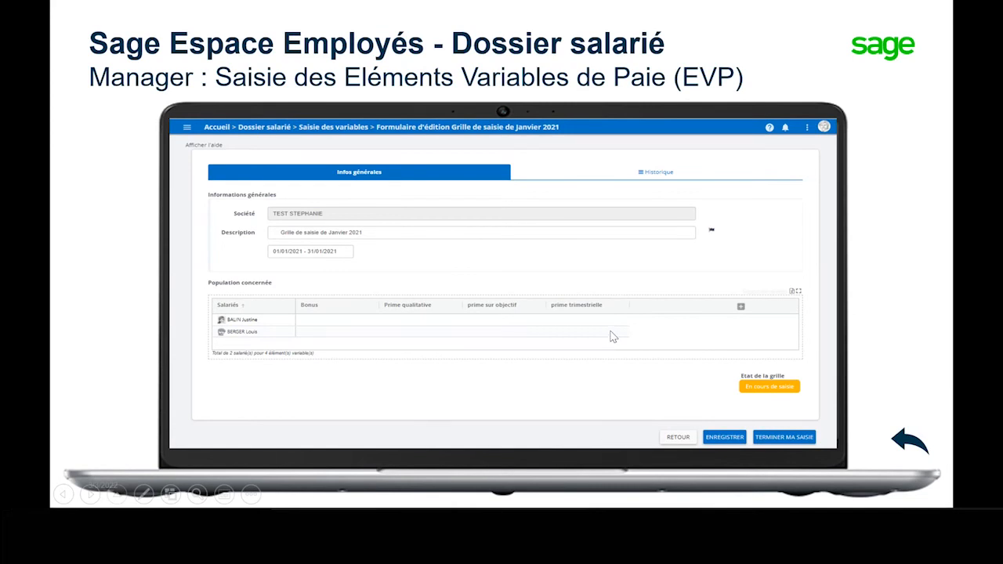
Step: Present the EVP workflow slides through the DRH import into Sage 100cloud Paie & RH, and advance to the Module « Entretiens & Objectifs » slide
{"action": "left_click", "coordinate": [887, 443]}
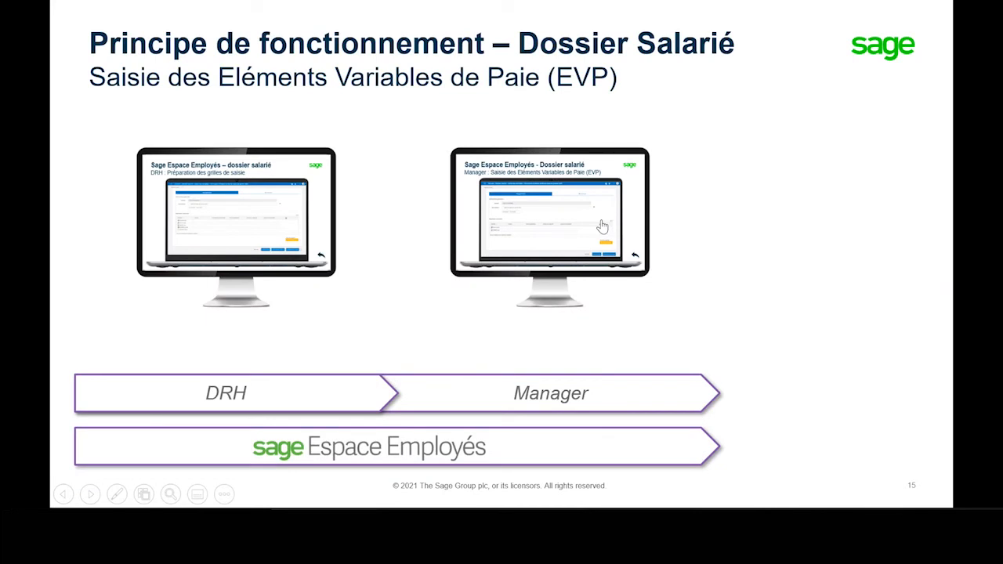
{"action": "left_click", "coordinate": [739, 325]}
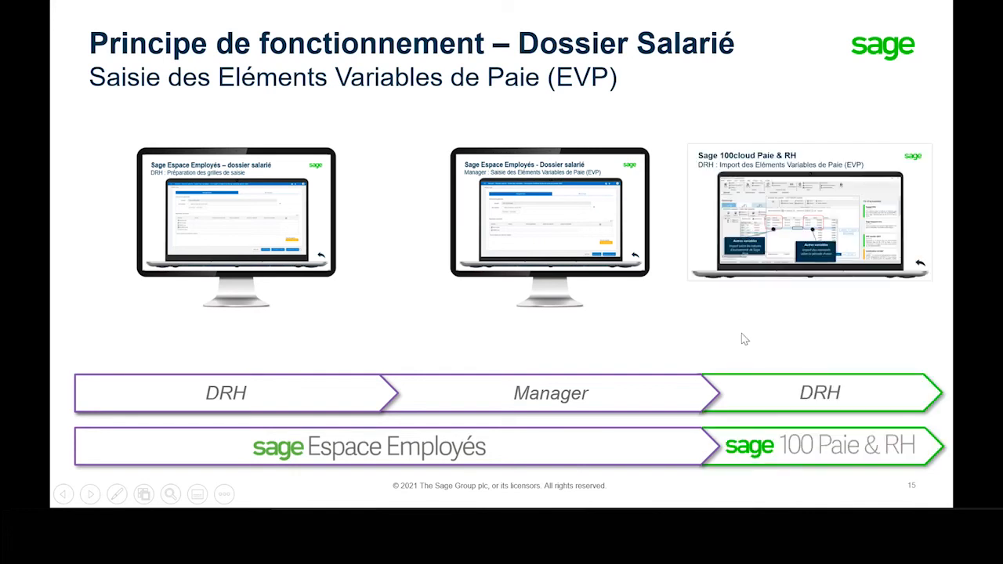
{"action": "left_click", "coordinate": [797, 242]}
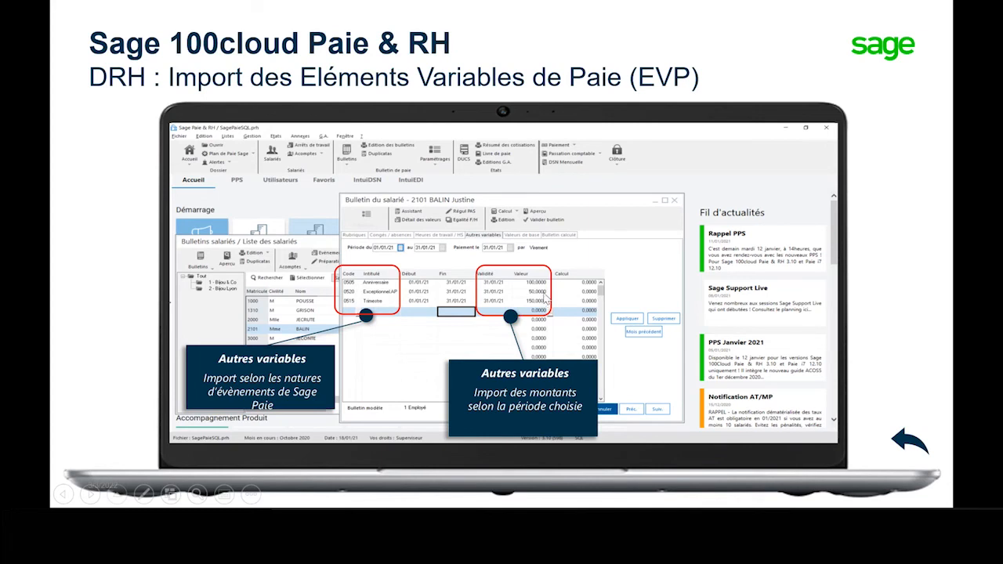
{"action": "left_click", "coordinate": [902, 444]}
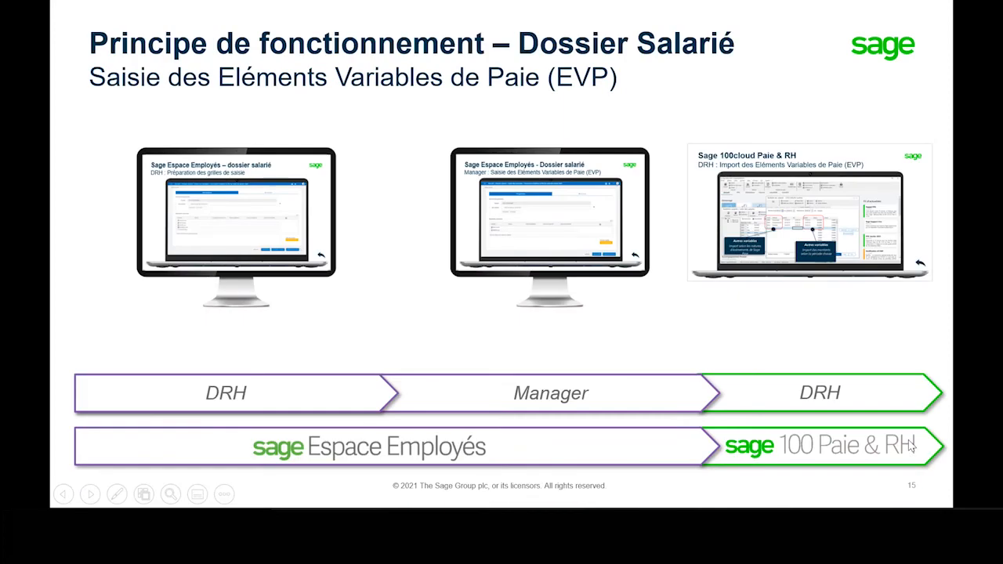
{"action": "left_click", "coordinate": [631, 328]}
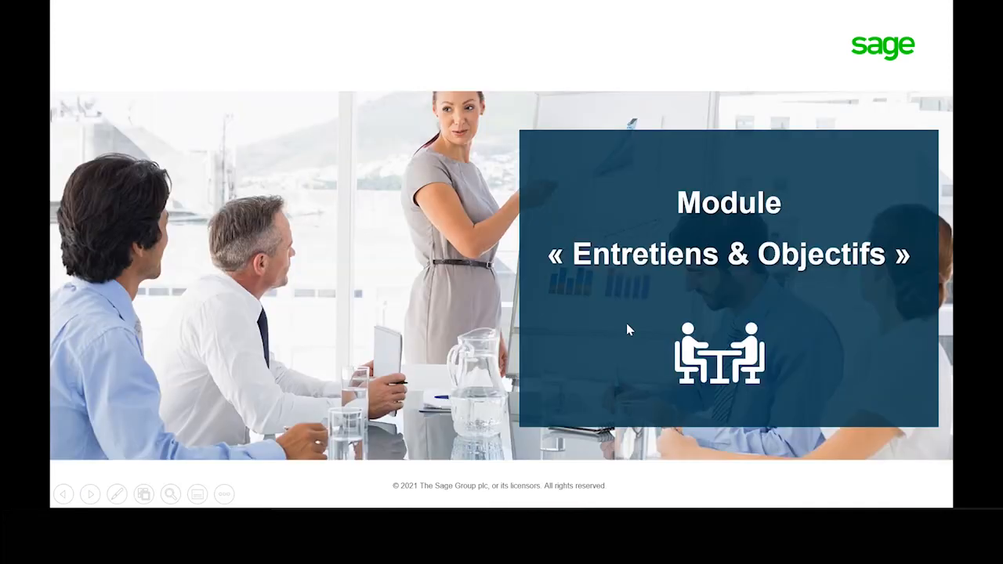
Step: Switch to Sage Espace Employés in the browser and open Saisie des variables under Dossier salarié
{"action": "key", "text": "alt+Tab"}
{"action": "key", "text": "alt+Tab"}
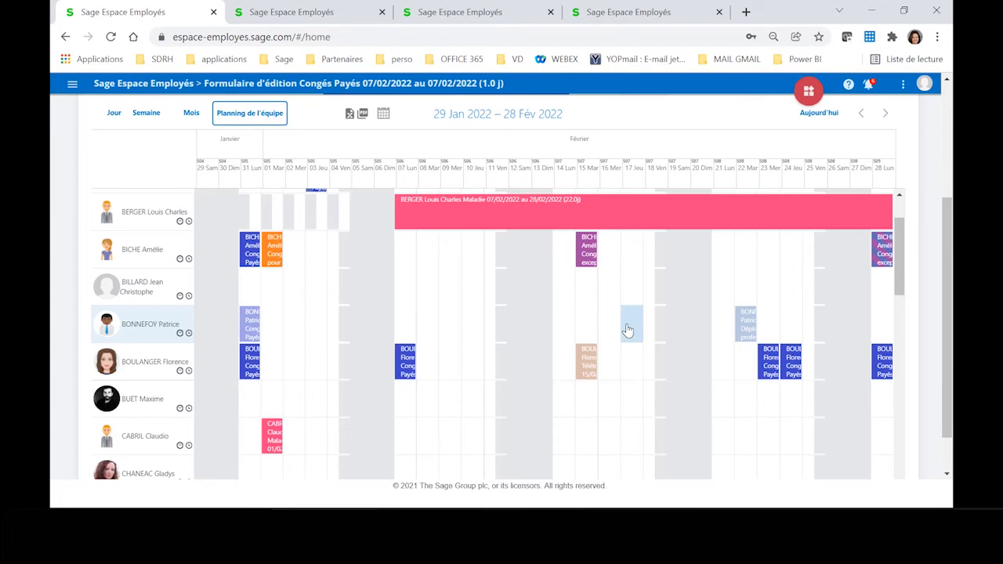
{"action": "left_click", "coordinate": [72, 84]}
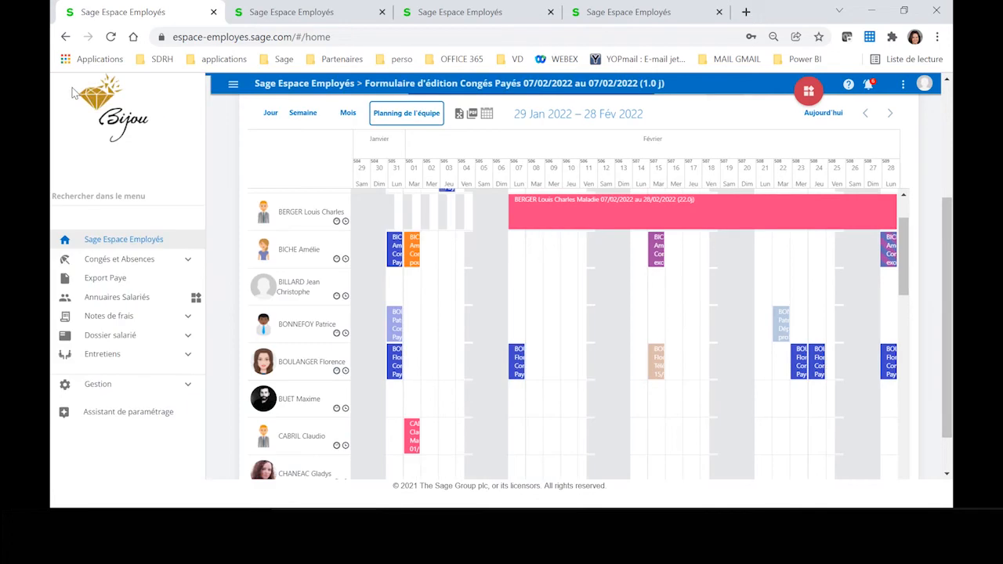
{"action": "left_click", "coordinate": [141, 342]}
{"action": "left_click", "coordinate": [141, 407]}
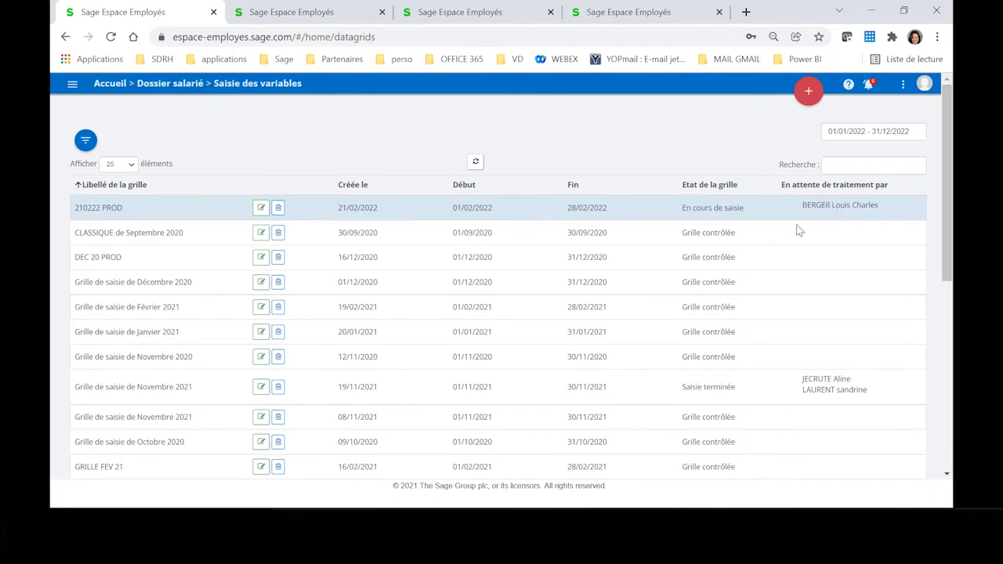
Step: Create a new variable entry grid for 01/03/2022 - 31/03/2022 with the description 030322 PROD
{"action": "left_click", "coordinate": [809, 93]}
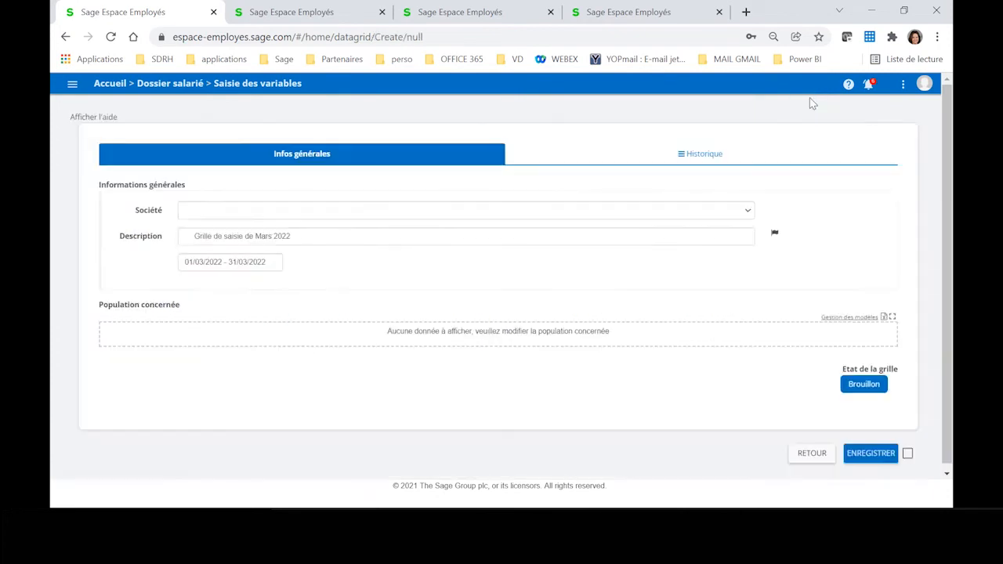
{"action": "left_click", "coordinate": [237, 239]}
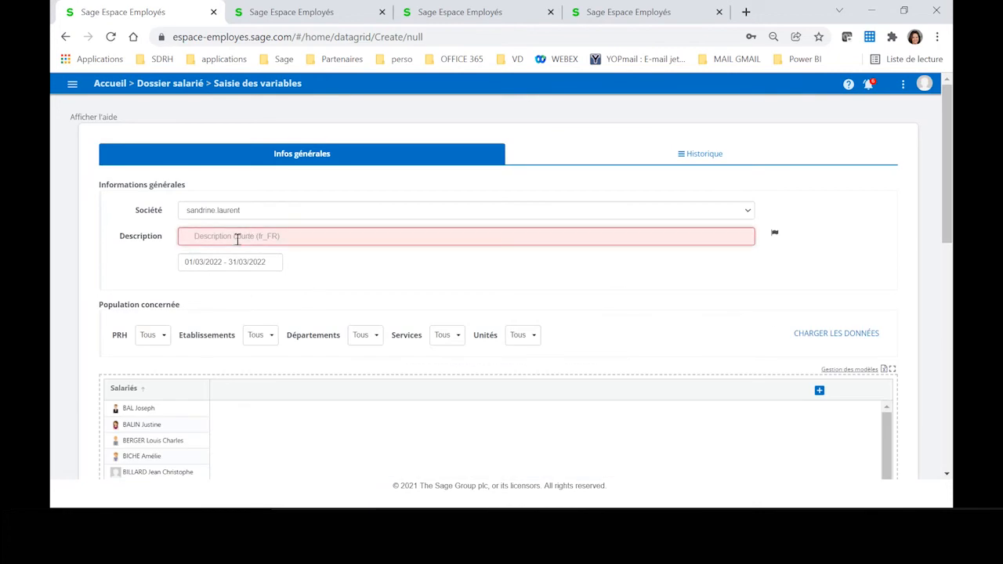
{"action": "type", "text": "p"}
{"action": "key", "text": "BackSpace"}
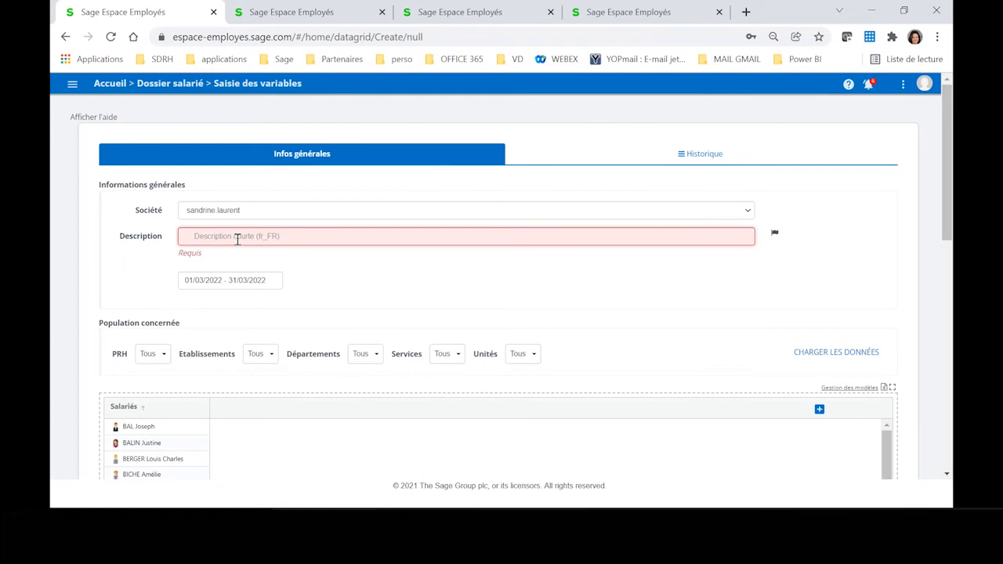
{"action": "type", "text": "à"}
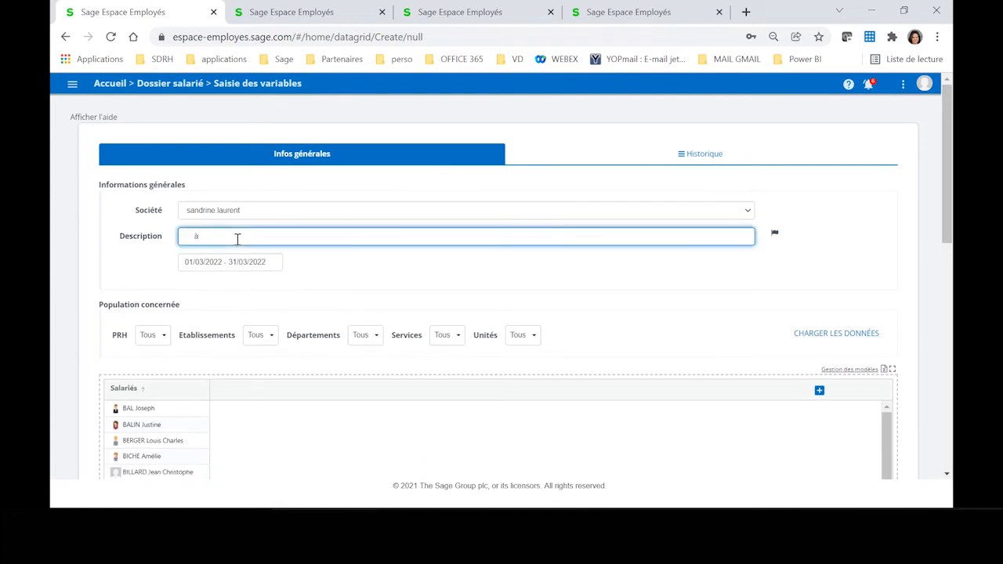
{"action": "key", "text": "BackSpace"}
{"action": "type", "text": "030322 PROD"}
Step: Look through the grid's employee list and apply the Production Prime model to the grid, confirming the application
{"action": "scroll", "coordinate": [184, 406], "scroll_direction": "down", "scroll_amount": 2}
{"action": "scroll", "coordinate": [218, 431], "scroll_direction": "down", "scroll_amount": 5}
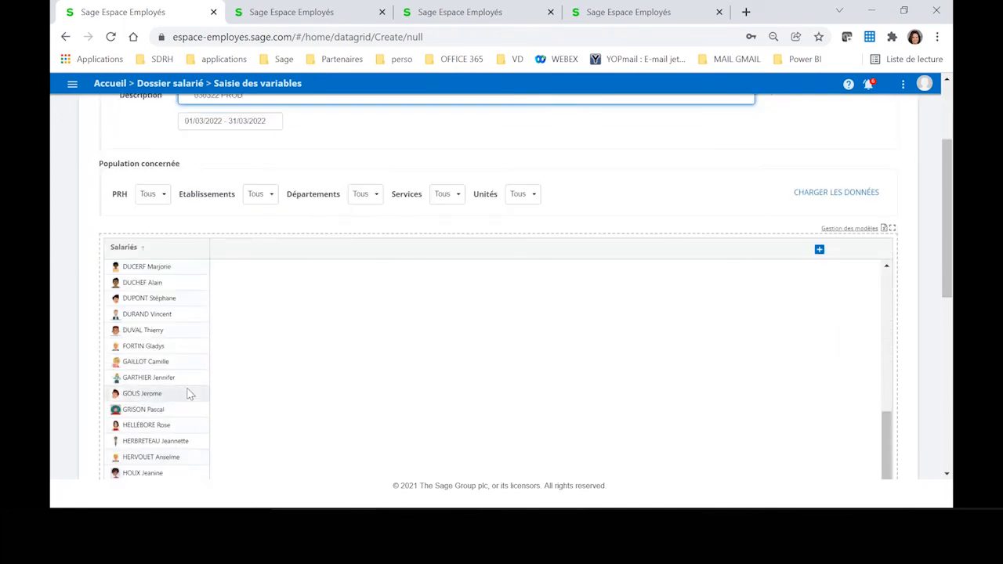
{"action": "scroll", "coordinate": [188, 393], "scroll_direction": "up", "scroll_amount": 3}
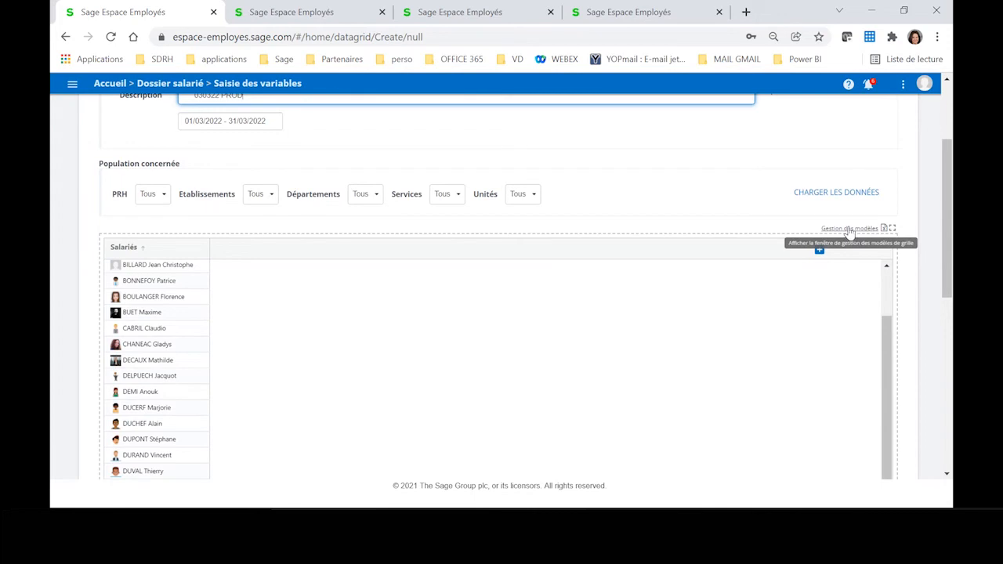
{"action": "left_click", "coordinate": [849, 229]}
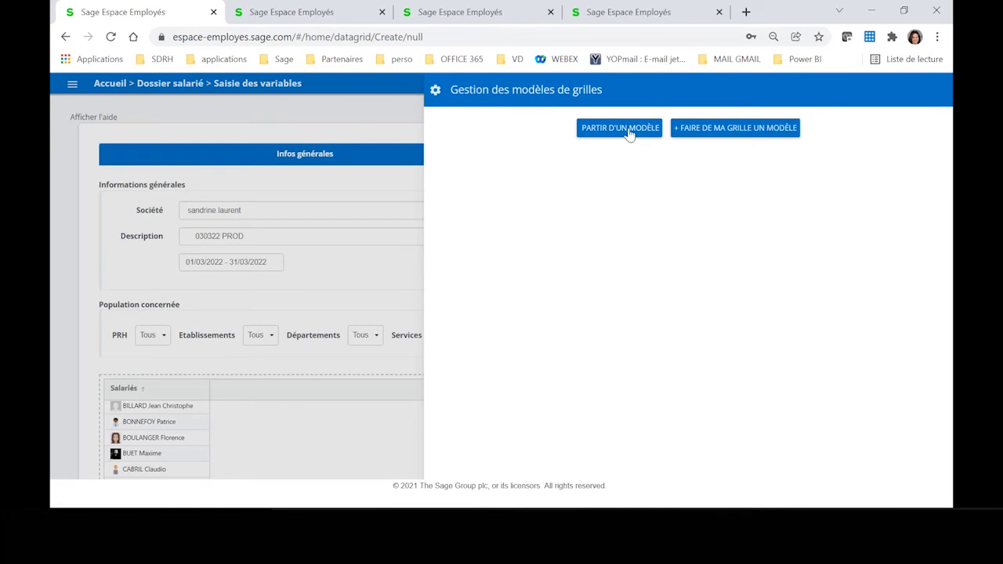
{"action": "left_click", "coordinate": [627, 131]}
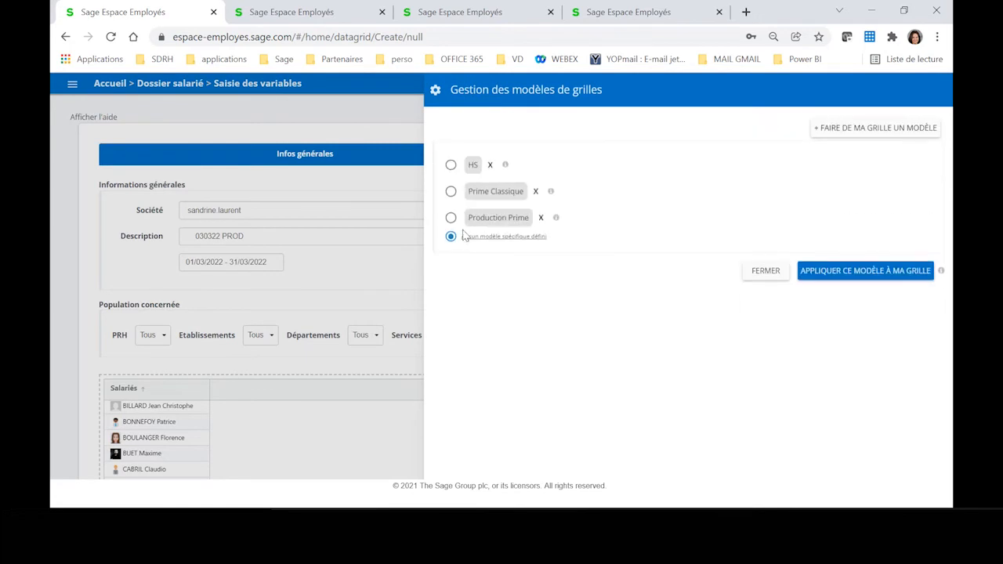
{"action": "left_click", "coordinate": [451, 218]}
{"action": "left_click", "coordinate": [841, 276]}
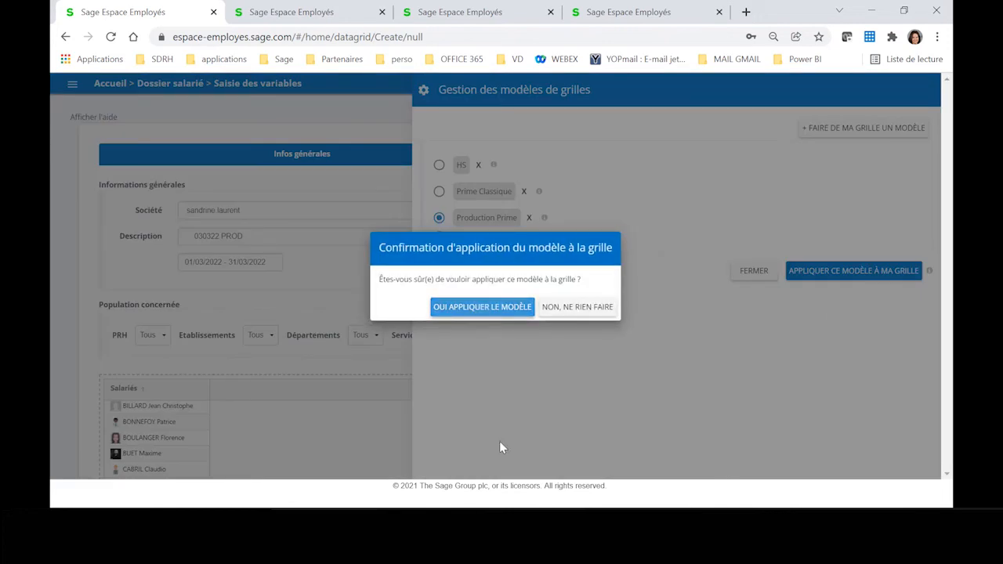
{"action": "left_click", "coordinate": [482, 306]}
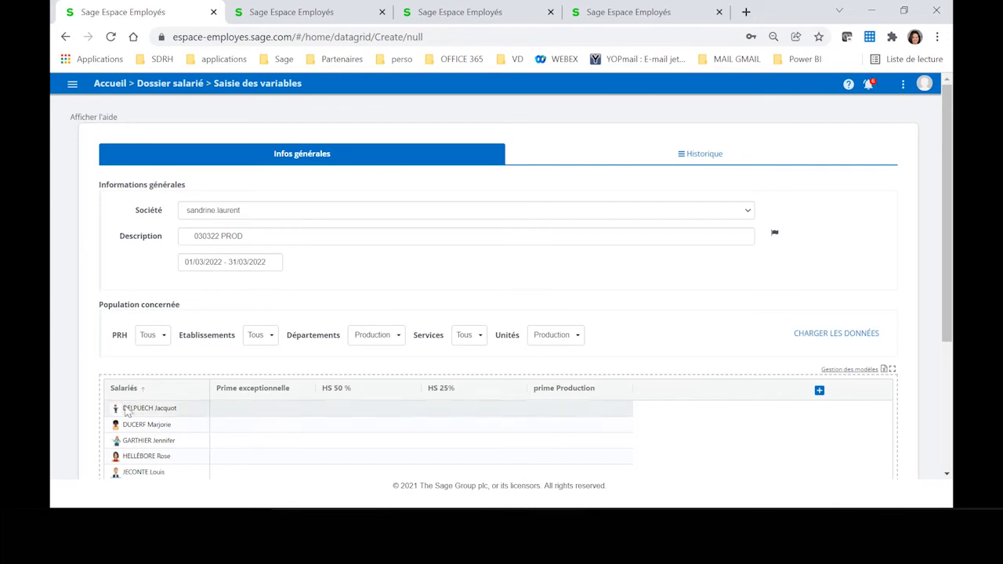
Step: Review the employees and variable columns loaded by the model, and save the 030322 PROD grid
{"action": "scroll", "coordinate": [133, 423], "scroll_direction": "down", "scroll_amount": 1}
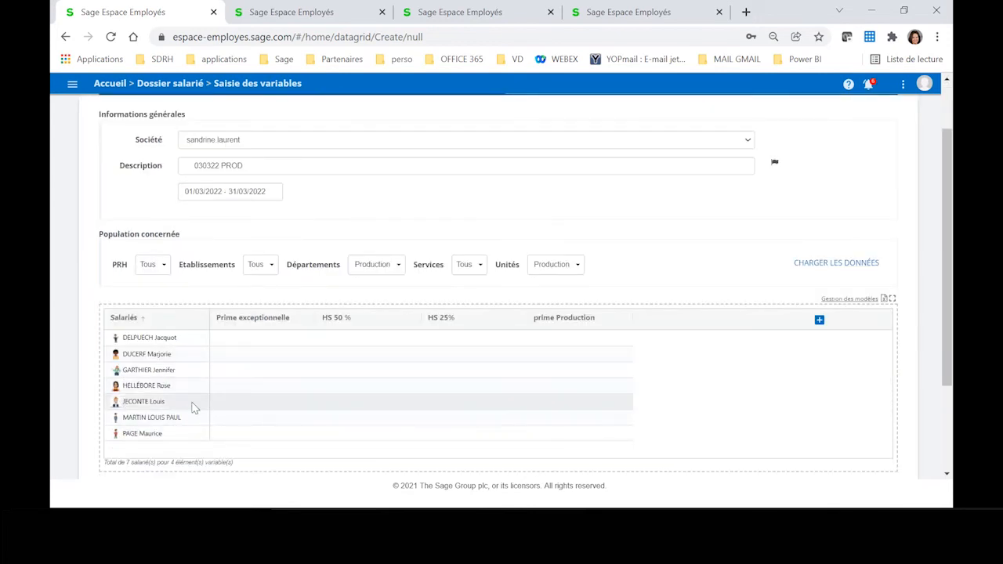
{"action": "scroll", "coordinate": [753, 394], "scroll_direction": "down", "scroll_amount": 2}
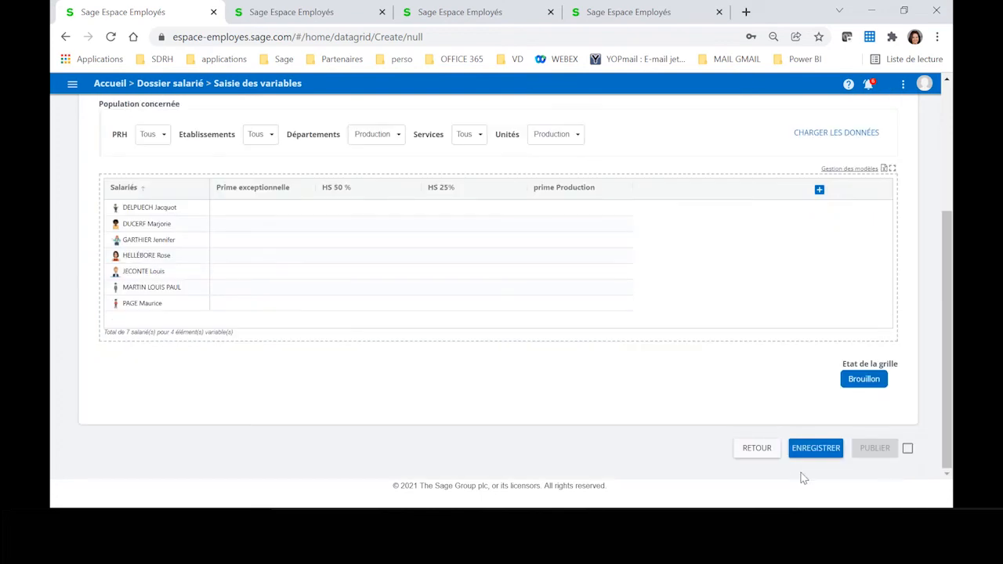
{"action": "left_click", "coordinate": [813, 448]}
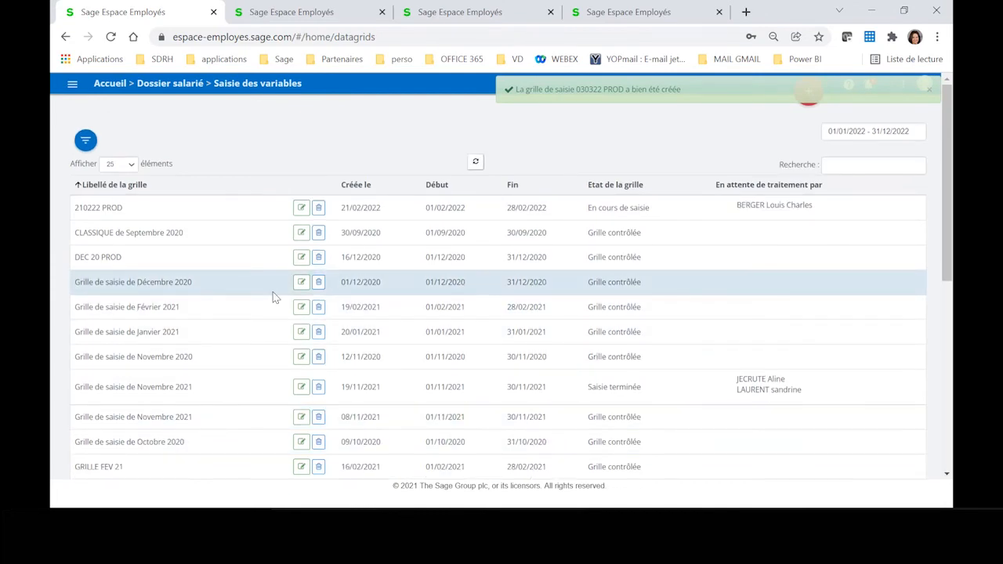
Step: Filter the list of variable grids by the status Brouillon to locate the new grid
{"action": "scroll", "coordinate": [268, 298], "scroll_direction": "down", "scroll_amount": 5}
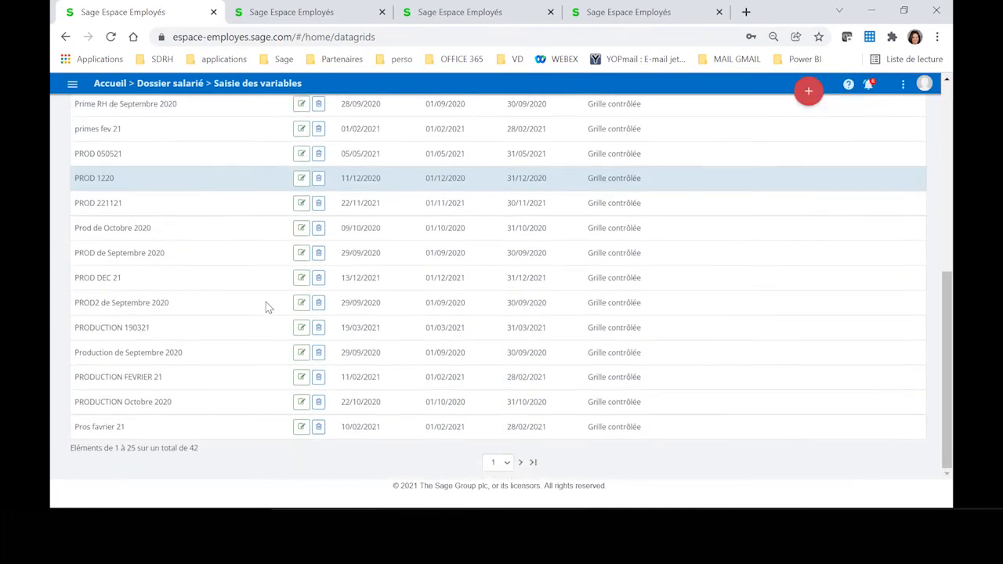
{"action": "scroll", "coordinate": [266, 305], "scroll_direction": "up", "scroll_amount": 5}
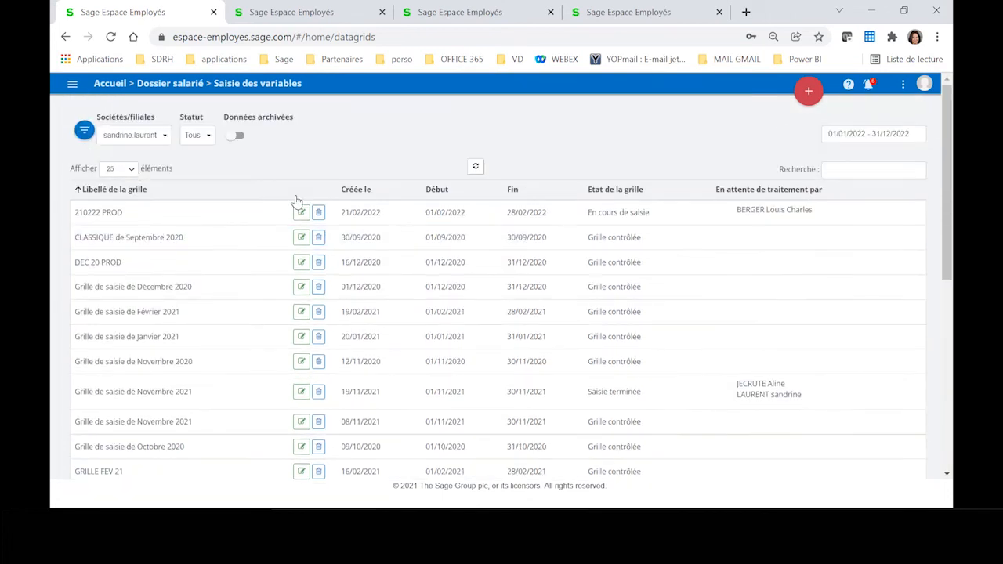
{"action": "left_click", "coordinate": [194, 141]}
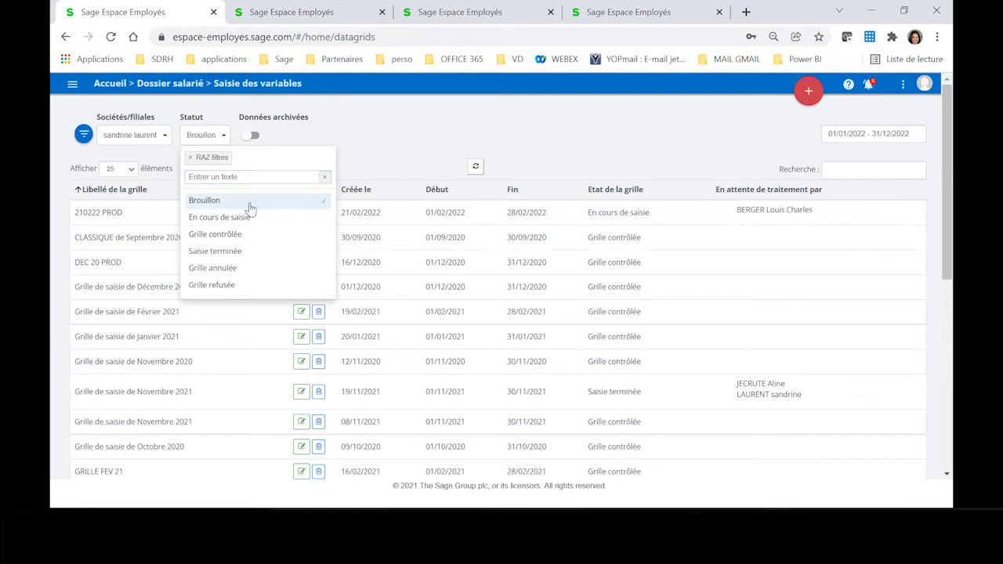
{"action": "left_click", "coordinate": [249, 201]}
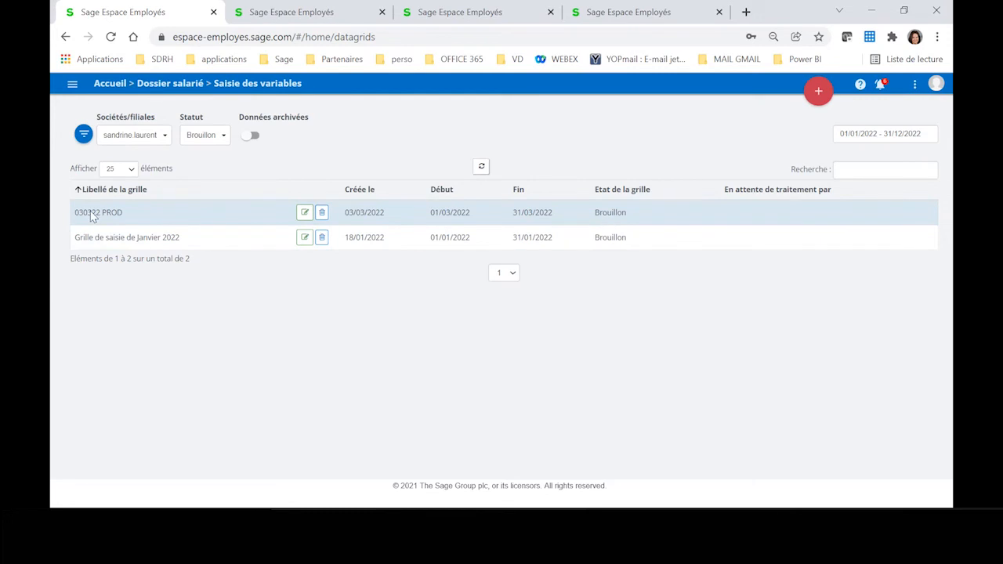
Step: Open the 030322 PROD grid for editing, publish it with e-mail notification, and return to the grid list
{"action": "left_click", "coordinate": [305, 213]}
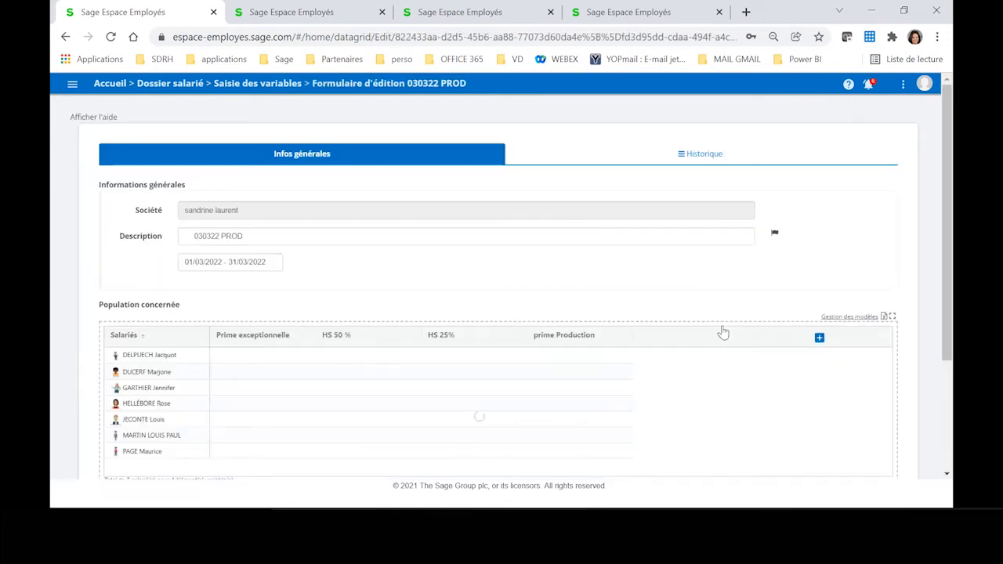
{"action": "scroll", "coordinate": [721, 334], "scroll_direction": "down", "scroll_amount": 2}
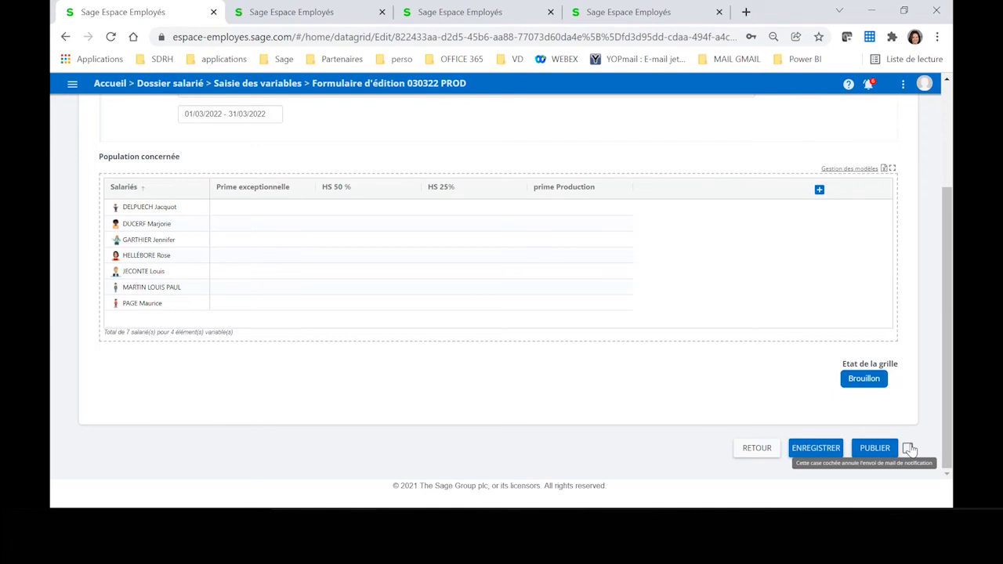
{"action": "left_click", "coordinate": [884, 447]}
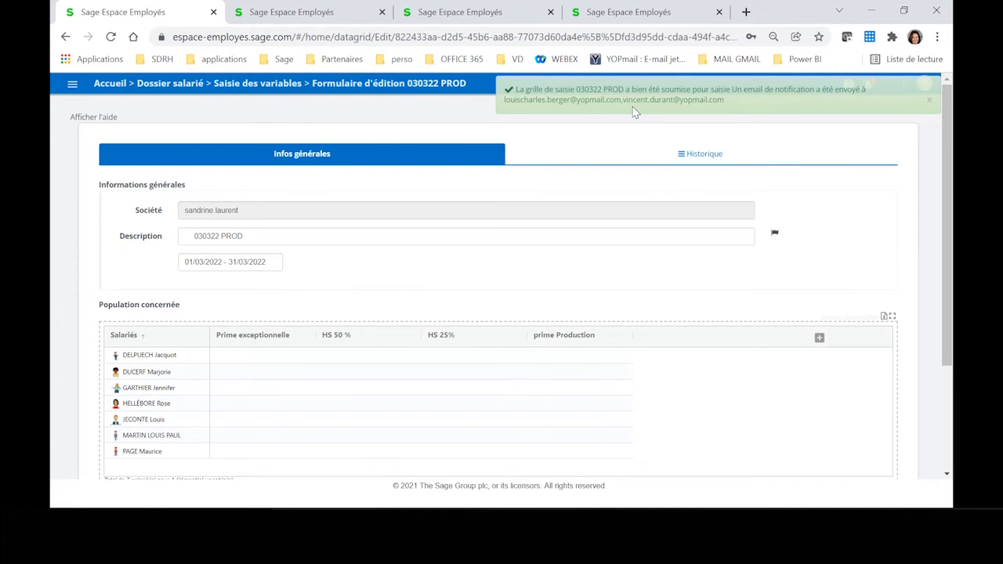
{"action": "scroll", "coordinate": [618, 437], "scroll_direction": "down", "scroll_amount": 3}
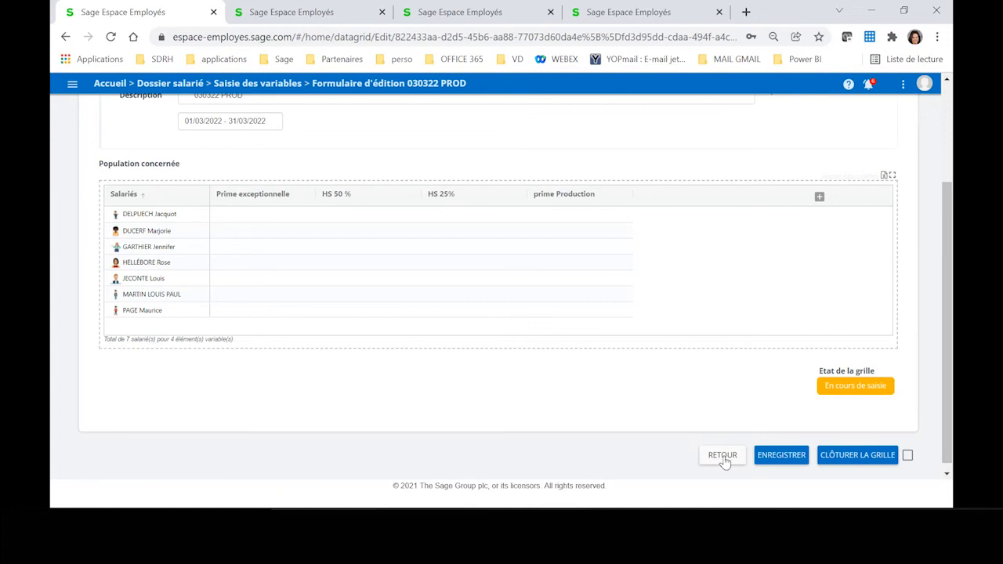
{"action": "left_click", "coordinate": [722, 456]}
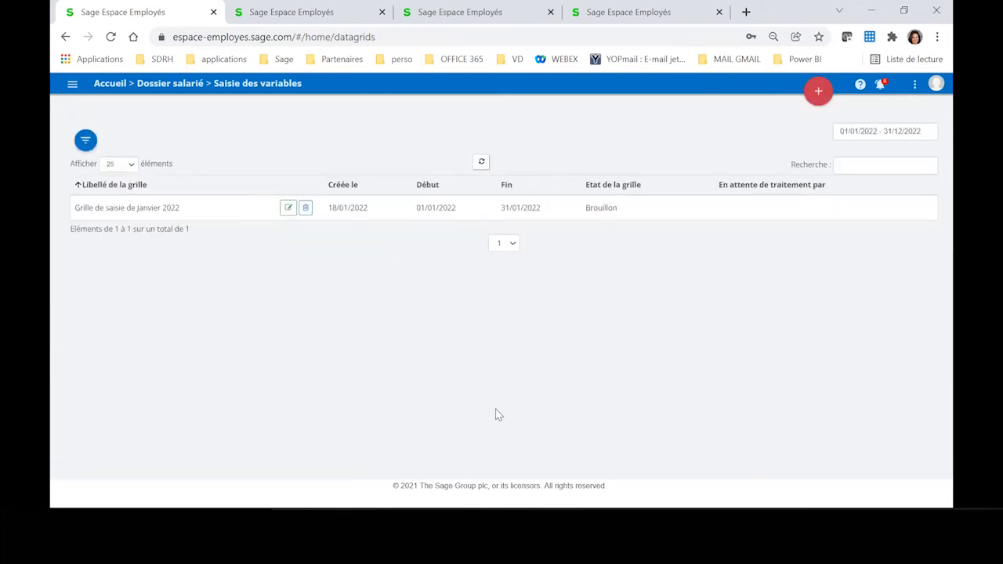
Step: Add the status En cours de saisie to the grid list's Statut filter alongside Brouillon
{"action": "left_click", "coordinate": [85, 141]}
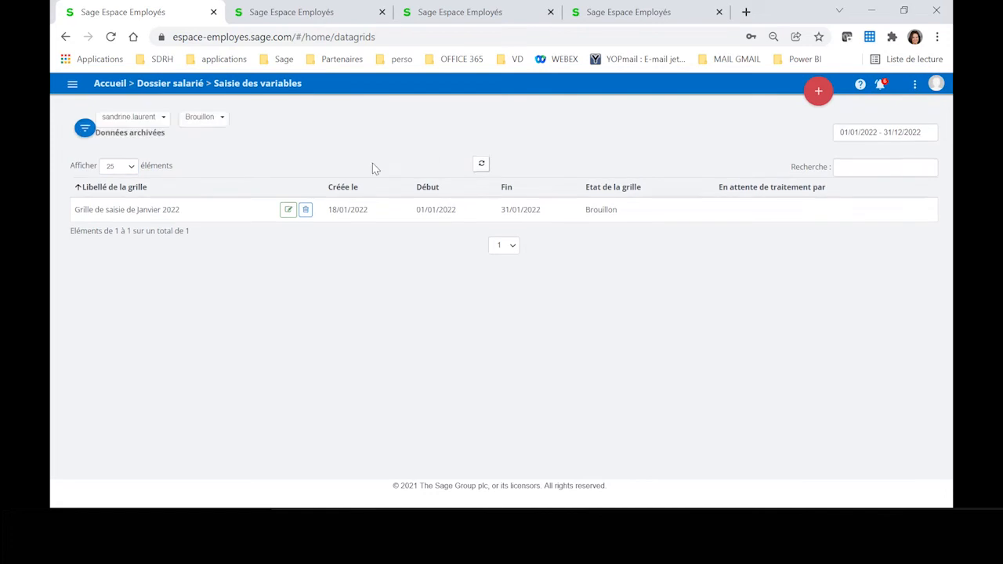
{"action": "left_click", "coordinate": [188, 138]}
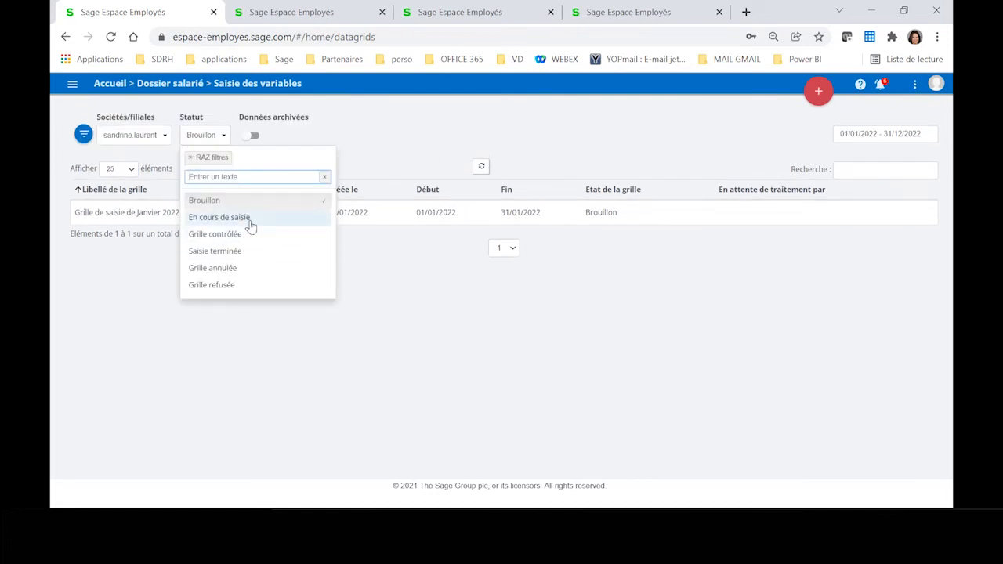
{"action": "left_click", "coordinate": [219, 217]}
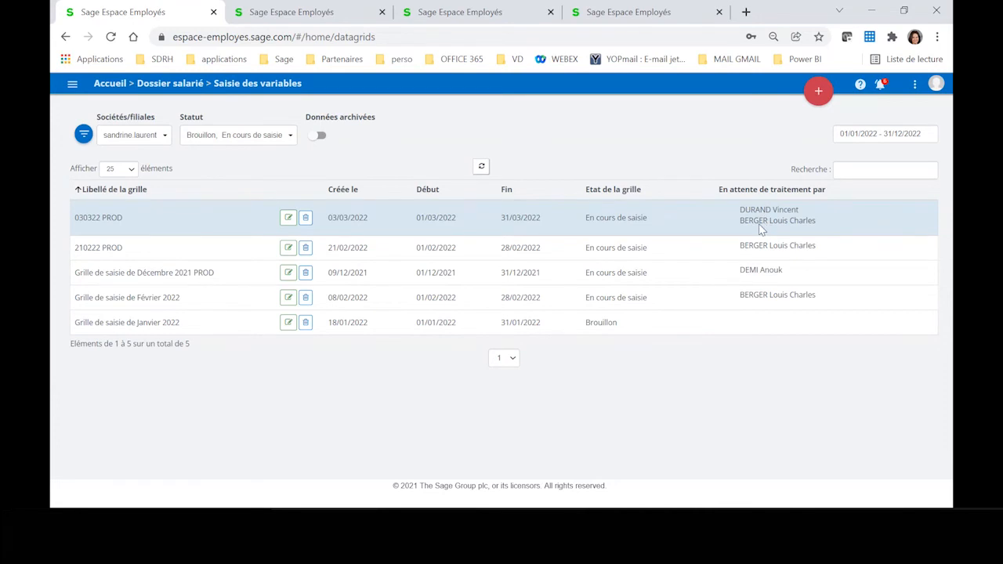
Step: Switch to the Sage Espace Employés login page in the fourth browser tab and sign in with the prefilled manager account
{"action": "left_click", "coordinate": [658, 14]}
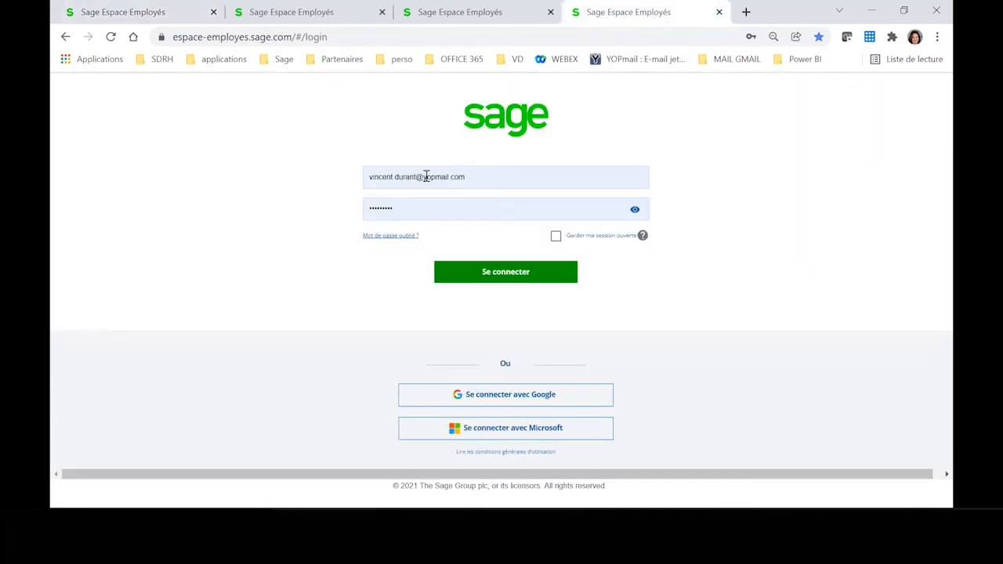
{"action": "left_click", "coordinate": [489, 280]}
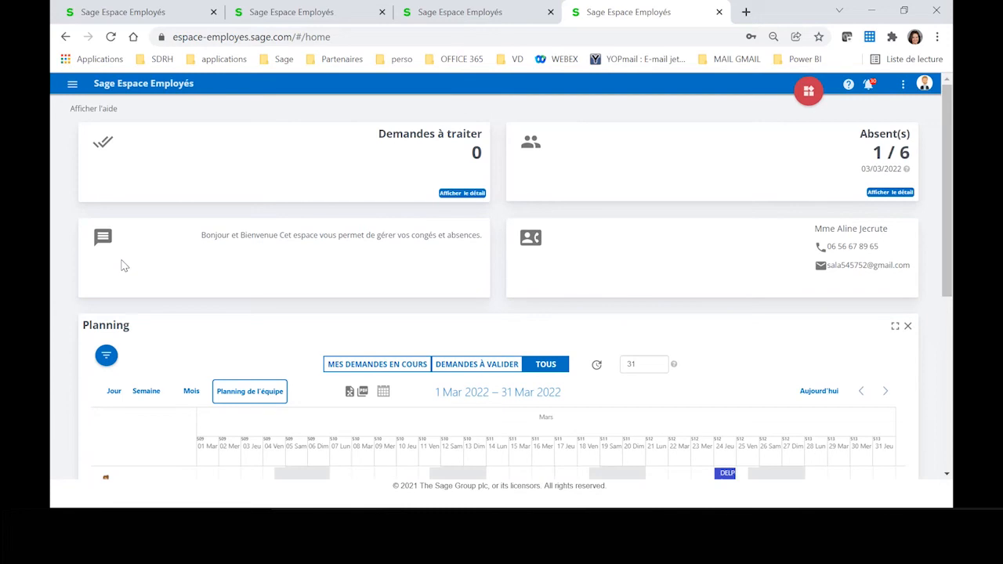
Step: Open the Dossier salarié list of variable entry grids and filter its Statut to En cours de saisie
{"action": "left_click", "coordinate": [72, 86]}
{"action": "left_click", "coordinate": [143, 328]}
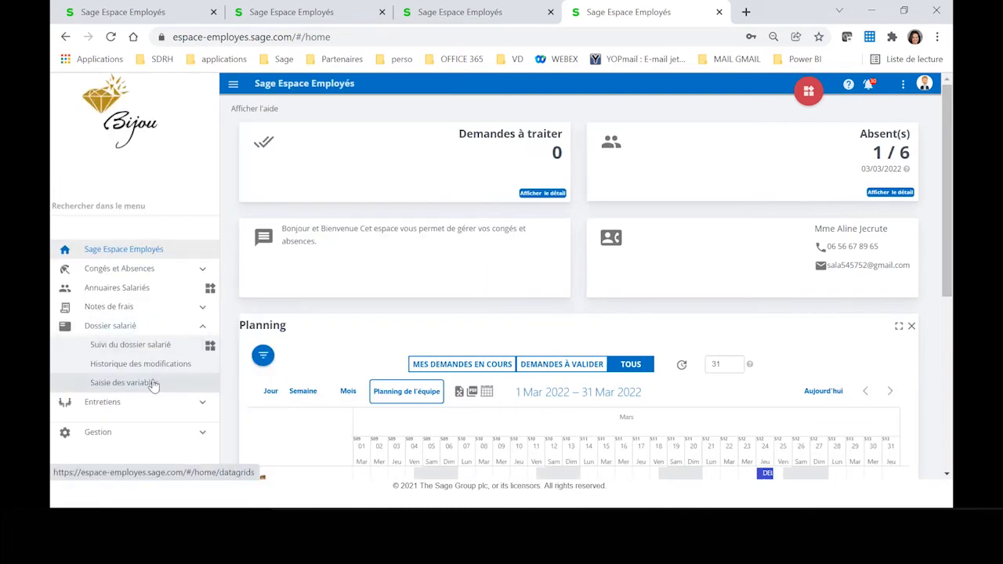
{"action": "left_click", "coordinate": [150, 383]}
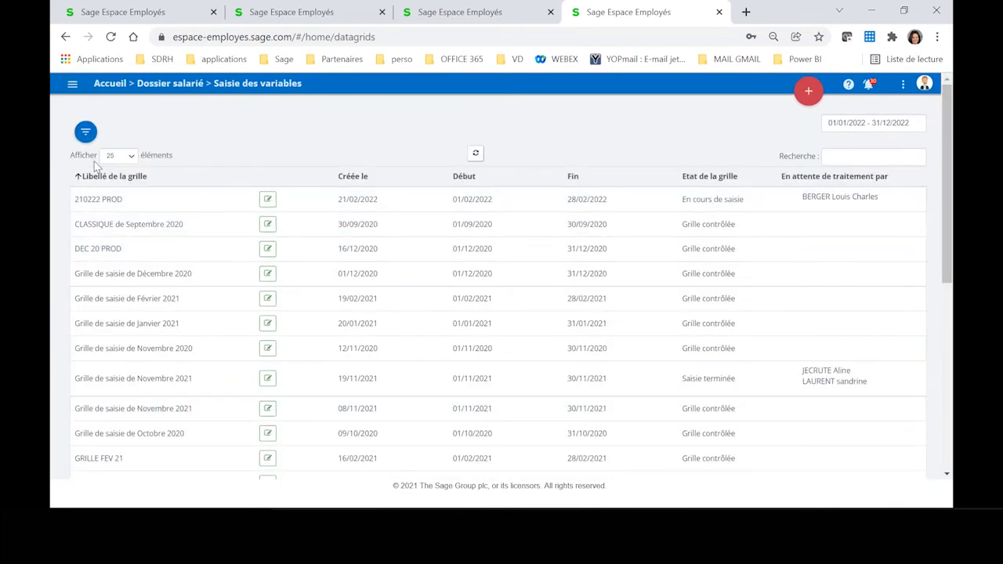
{"action": "left_click", "coordinate": [85, 132]}
{"action": "left_click", "coordinate": [212, 129]}
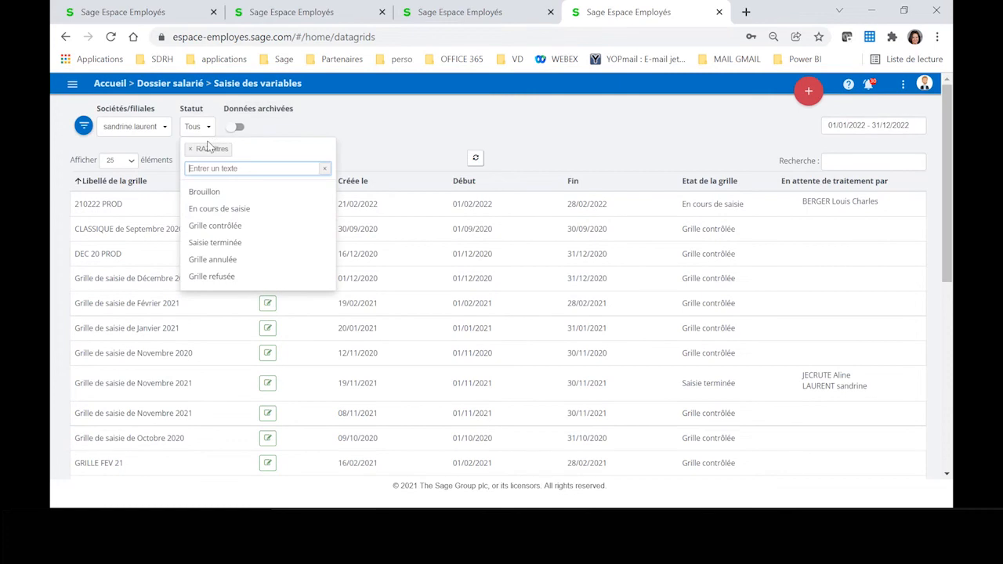
{"action": "left_click", "coordinate": [305, 208]}
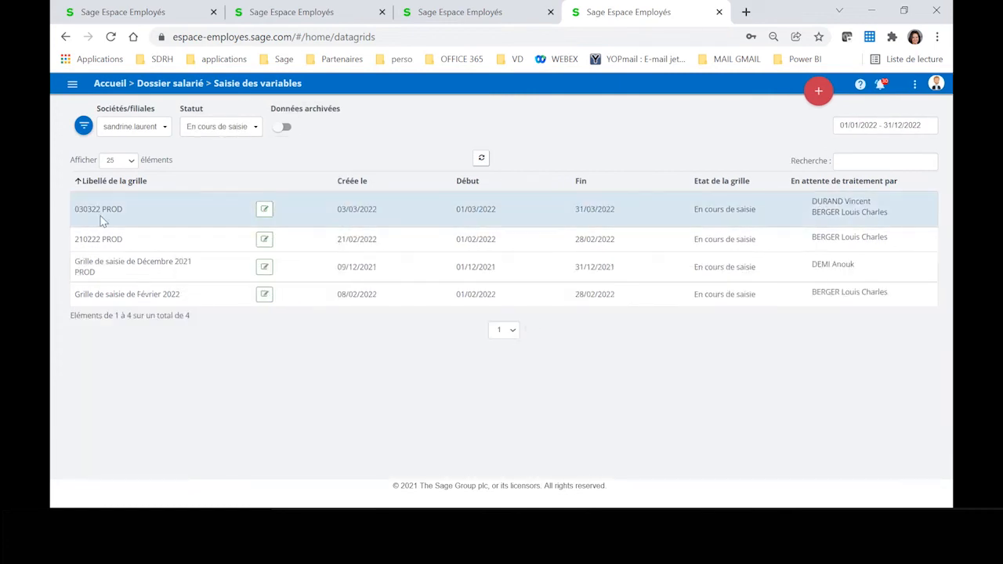
Step: Open the 030322 PROD grid, enter 250 as the first employee's prime Production, and duplicate it to all rows below
{"action": "left_click", "coordinate": [265, 209]}
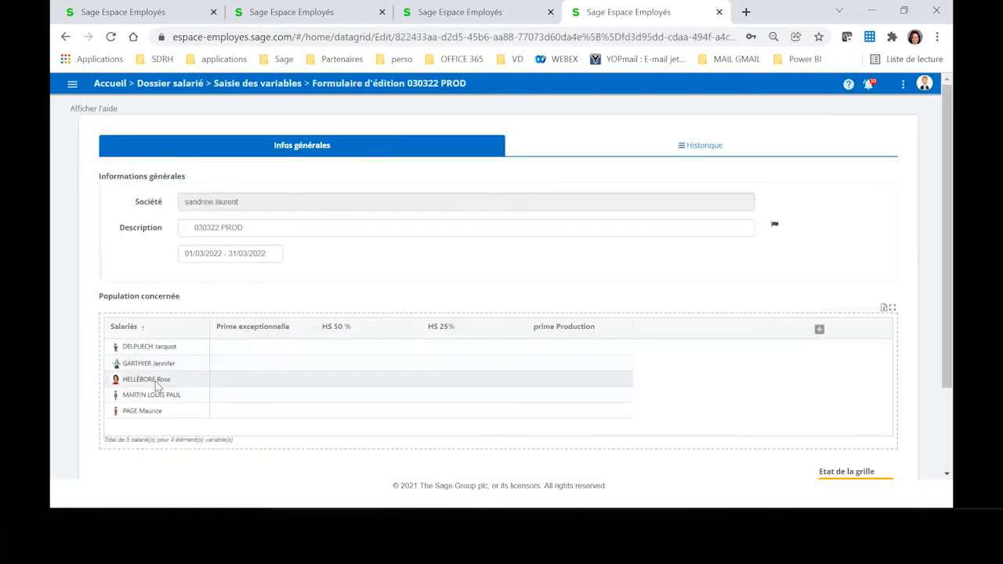
{"action": "left_click", "coordinate": [560, 351]}
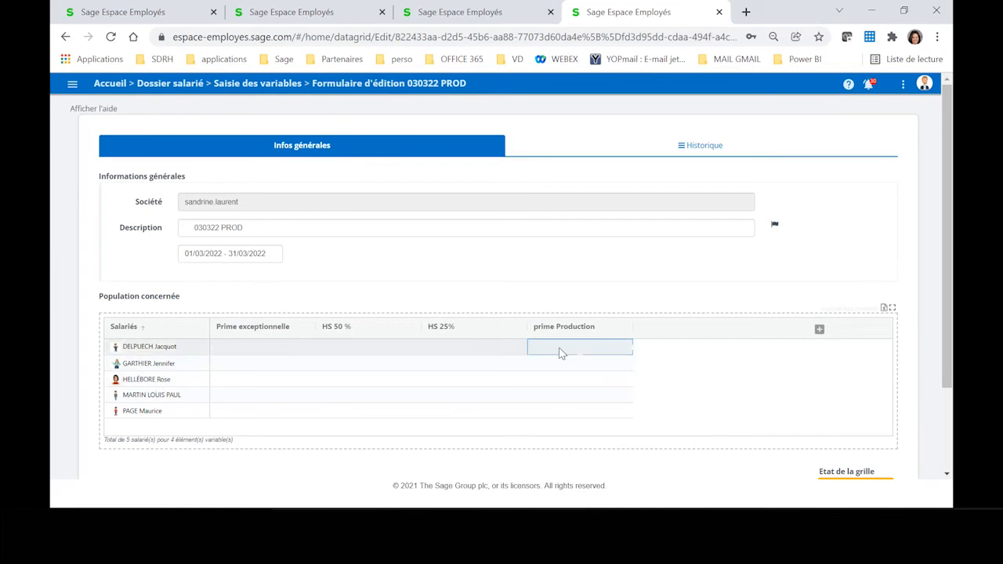
{"action": "left_click", "coordinate": [562, 349]}
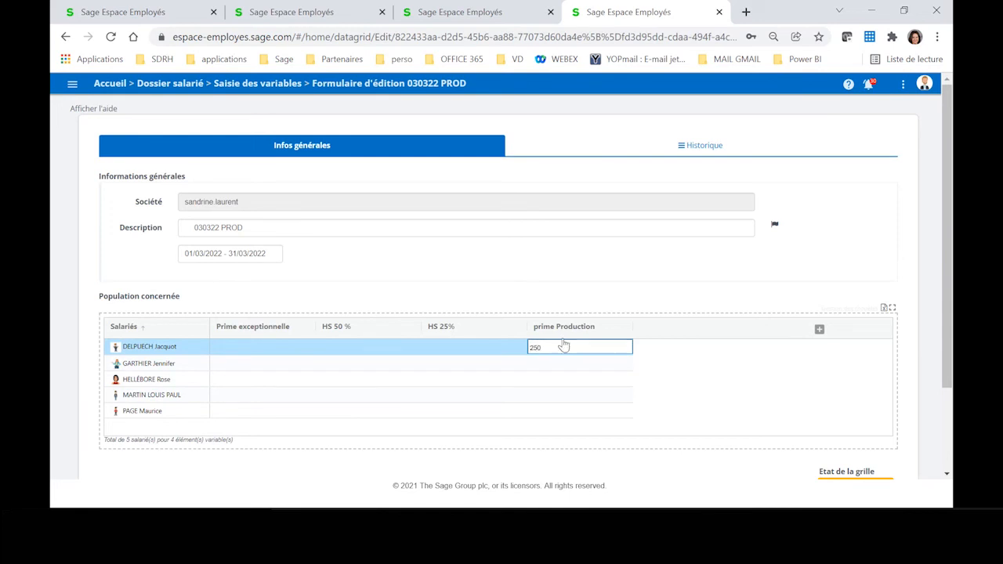
{"action": "left_click", "coordinate": [553, 366]}
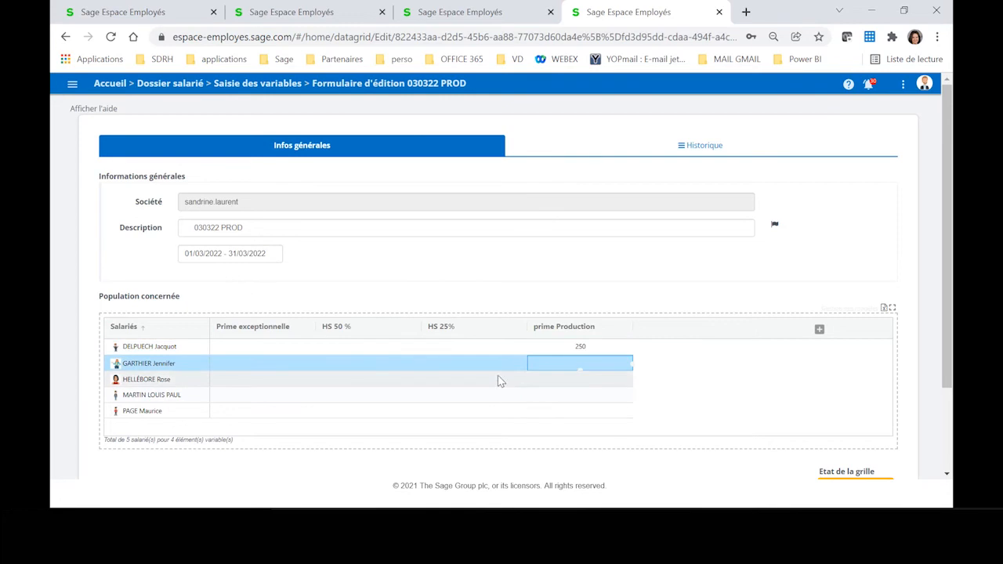
{"action": "left_click", "coordinate": [570, 353]}
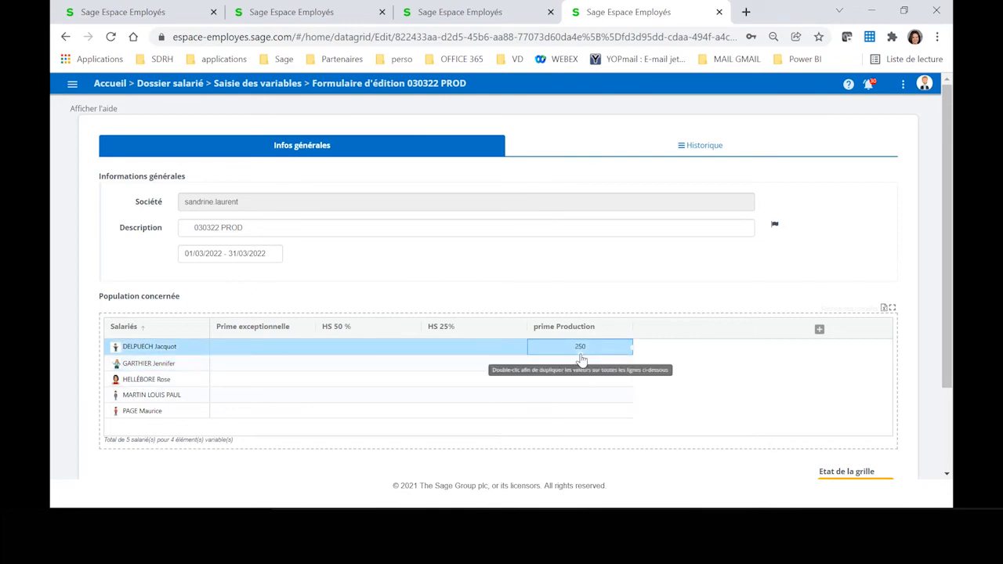
{"action": "double_click", "coordinate": [581, 355]}
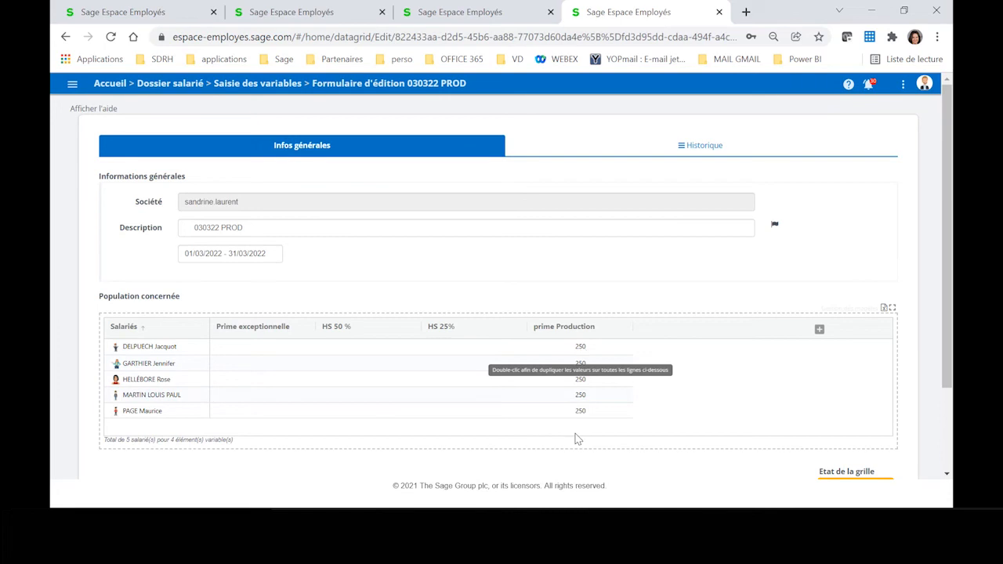
Step: Enter a Prime exceptionnelle of 100 for the first employee and save the 030322 PROD grid
{"action": "left_click", "coordinate": [254, 353]}
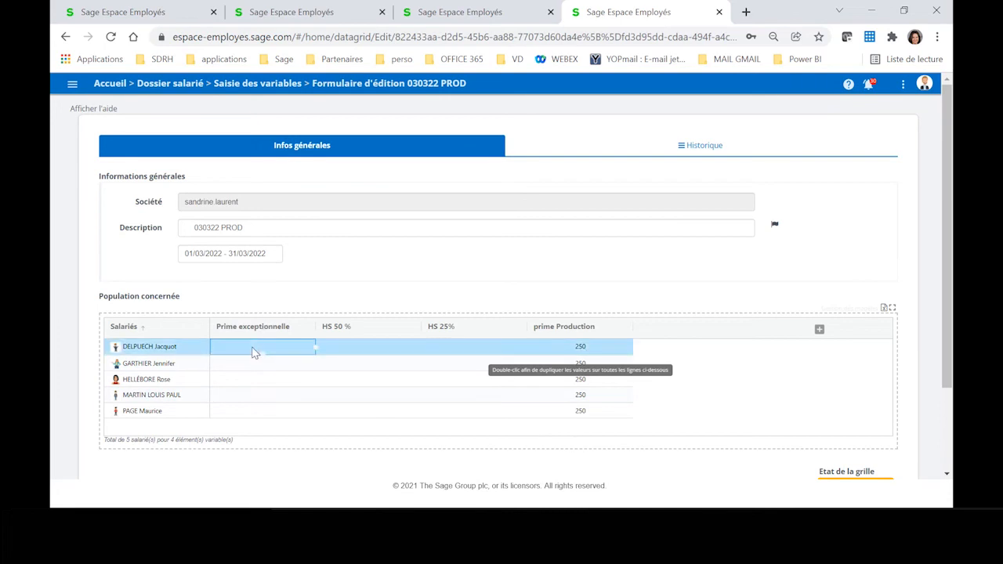
{"action": "left_click", "coordinate": [229, 345]}
{"action": "type", "text": "100"}
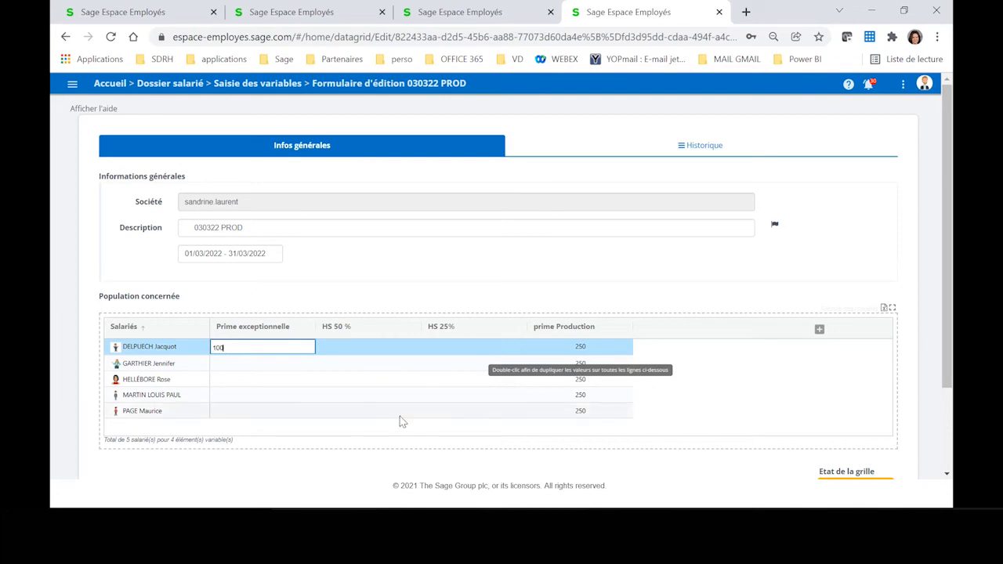
{"action": "scroll", "coordinate": [764, 402], "scroll_direction": "down", "scroll_amount": 1}
{"action": "scroll", "coordinate": [765, 402], "scroll_direction": "down", "scroll_amount": 1}
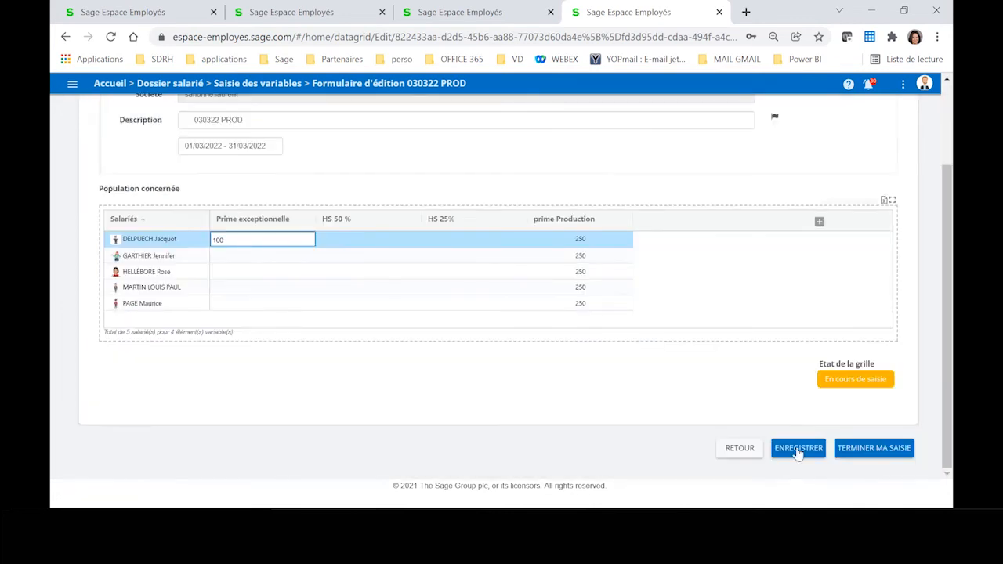
{"action": "left_click", "coordinate": [797, 453]}
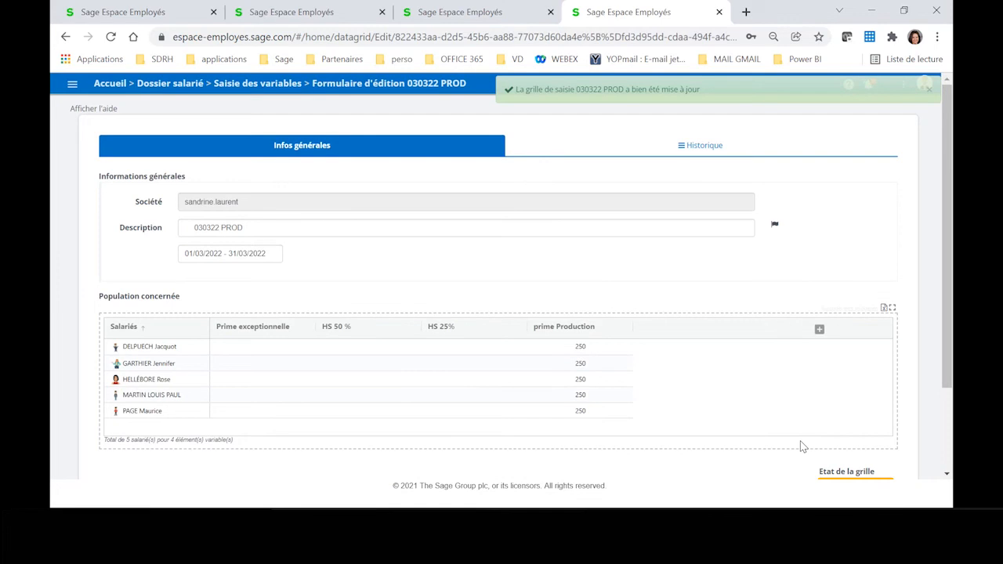
Step: Finish the manager's entry for the 030322 PROD grid and return to the grid list
{"action": "scroll", "coordinate": [855, 417], "scroll_direction": "down", "scroll_amount": 2}
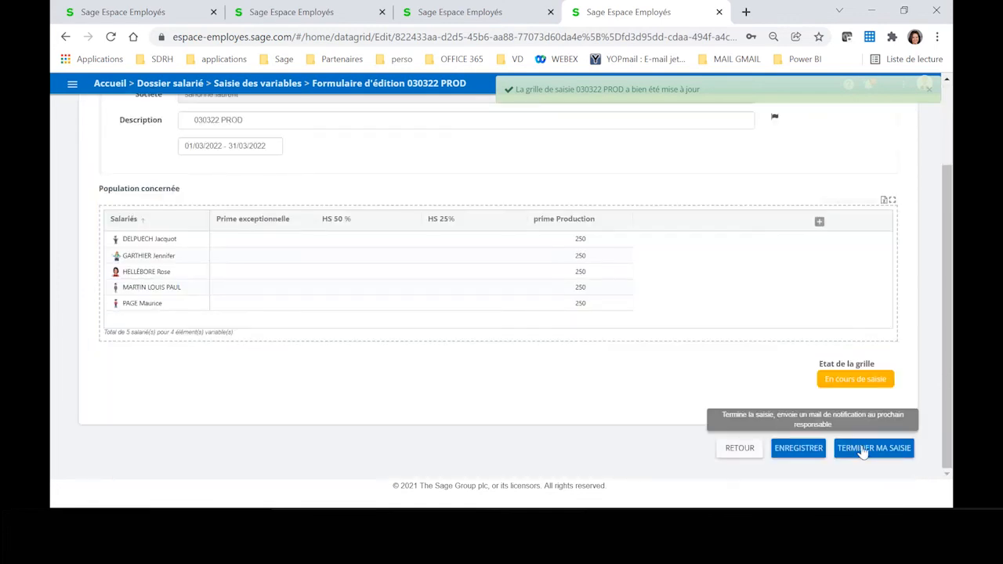
{"action": "left_click", "coordinate": [863, 451]}
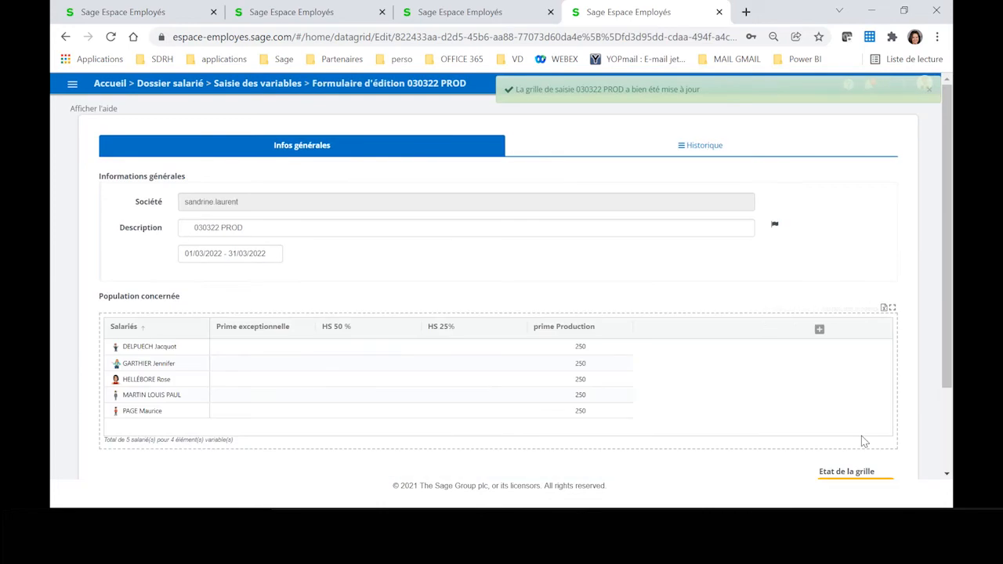
{"action": "scroll", "coordinate": [862, 435], "scroll_direction": "down", "scroll_amount": 2}
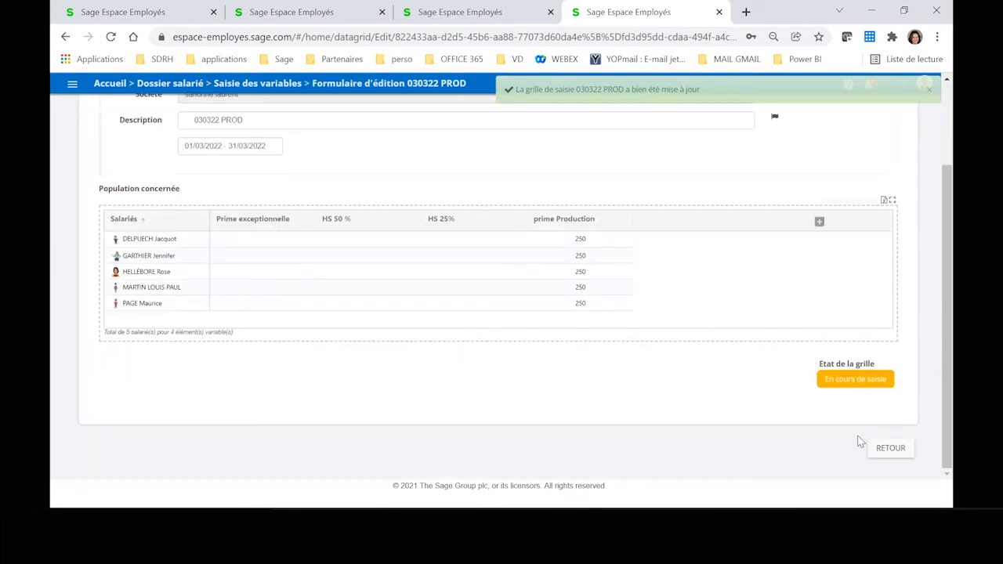
{"action": "left_click", "coordinate": [889, 450]}
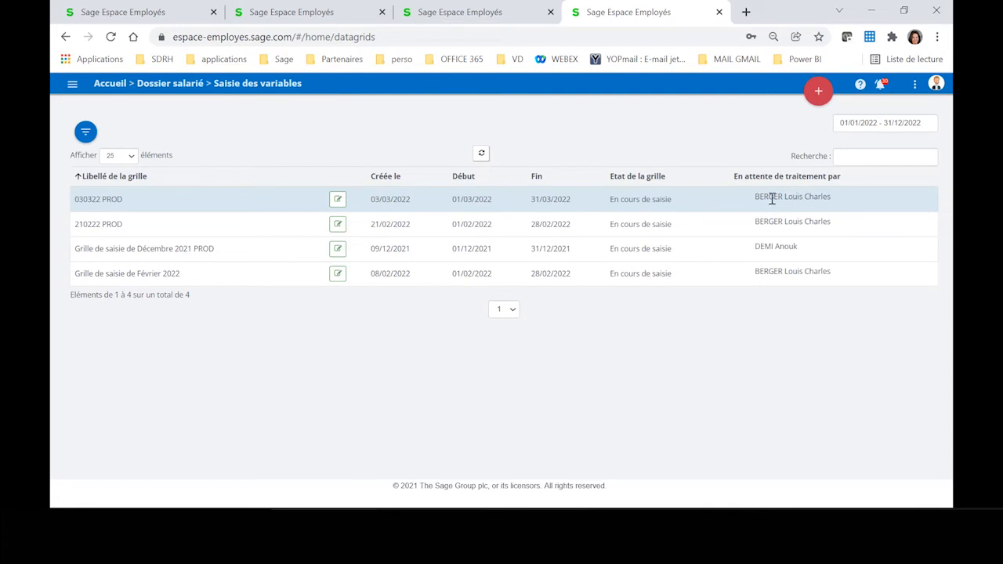
Step: Switch to the first browser tab, reload its grid list, and filter the Statut to En cours de saisie
{"action": "left_click", "coordinate": [174, 14]}
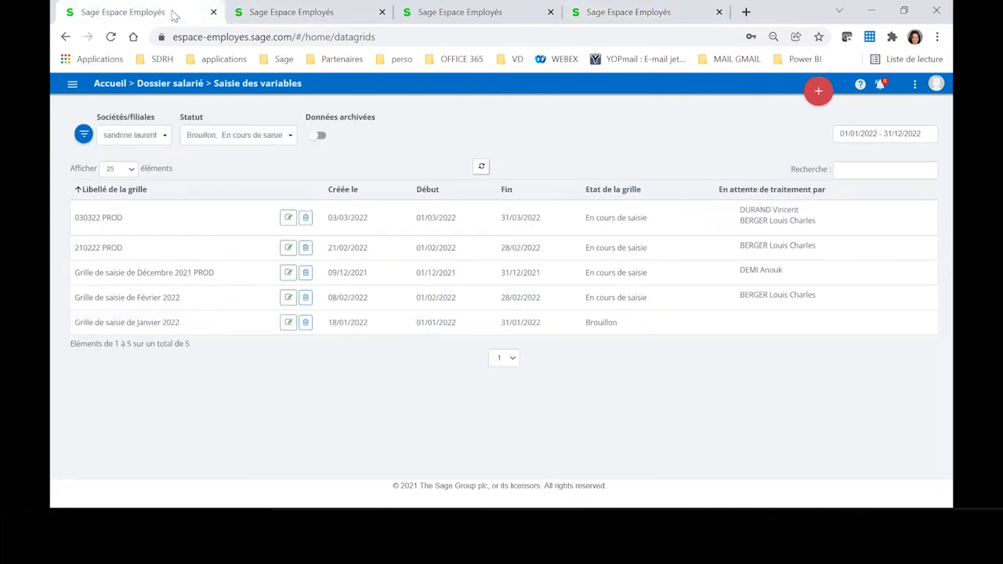
{"action": "key", "text": "F5"}
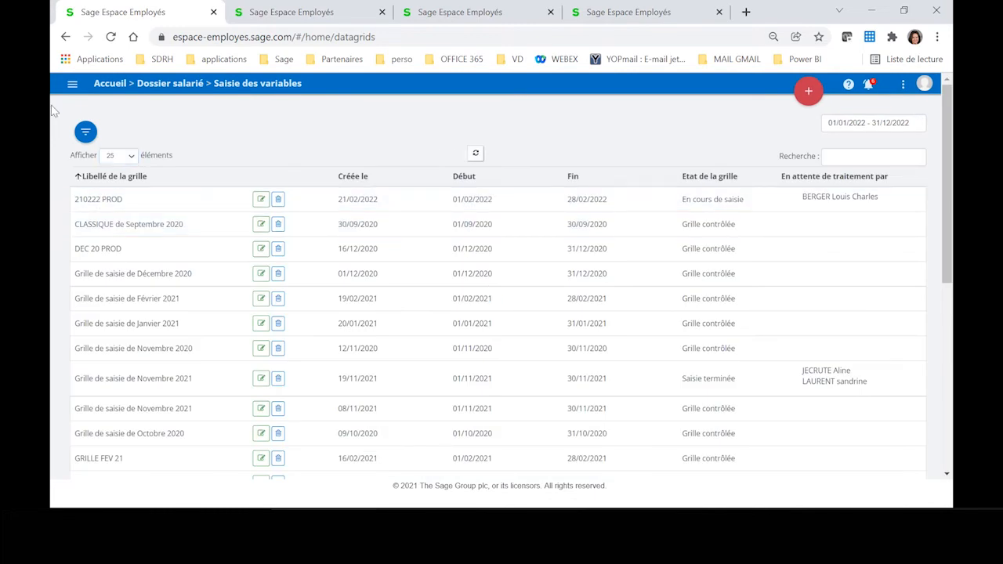
{"action": "left_click", "coordinate": [87, 133]}
{"action": "left_click", "coordinate": [195, 130]}
{"action": "left_click", "coordinate": [219, 208]}
{"action": "left_click", "coordinate": [625, 214]}
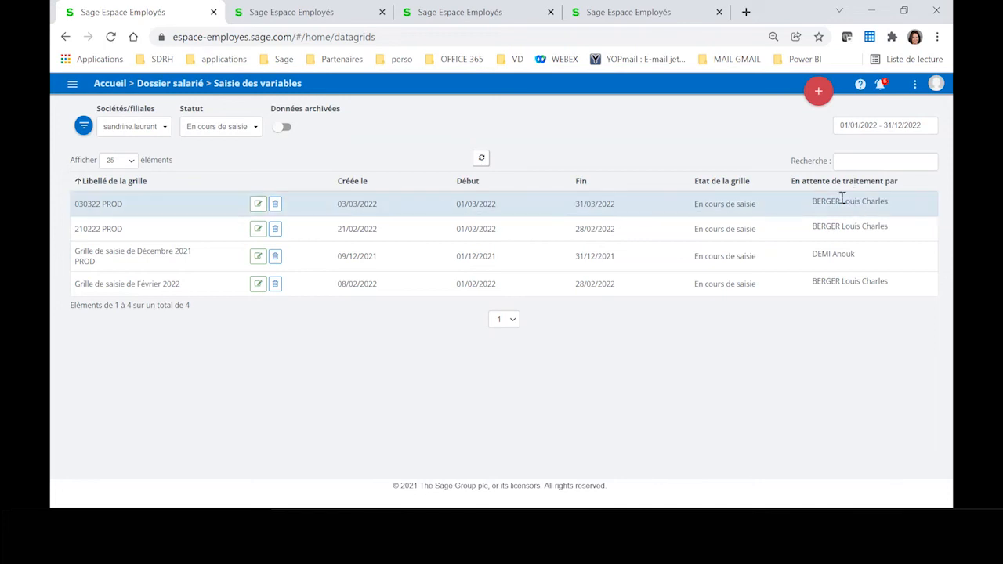
Step: Open the 030322 PROD grid for editing and set the fifth employee's prime Production to 400
{"action": "left_click", "coordinate": [258, 204]}
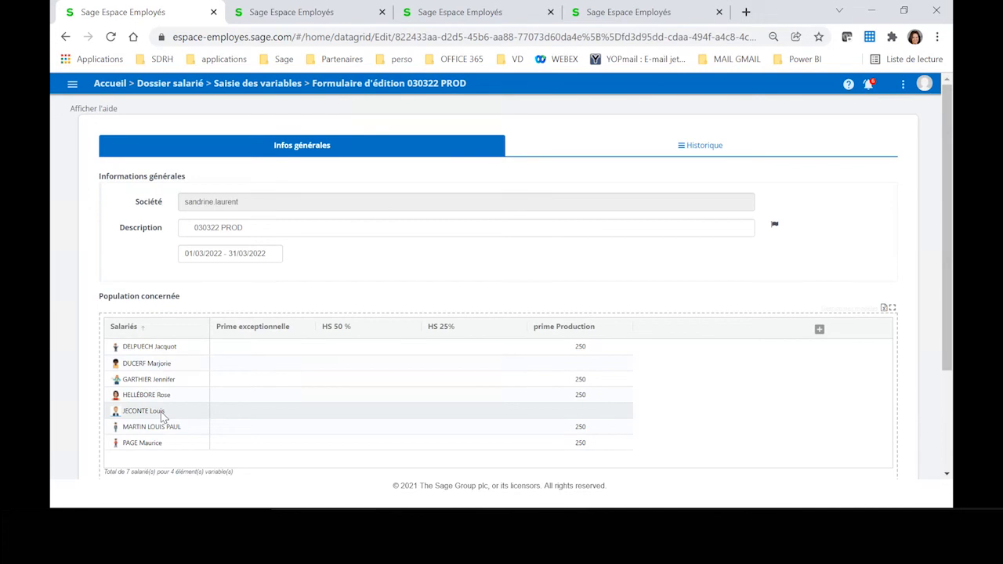
{"action": "left_click", "coordinate": [565, 413]}
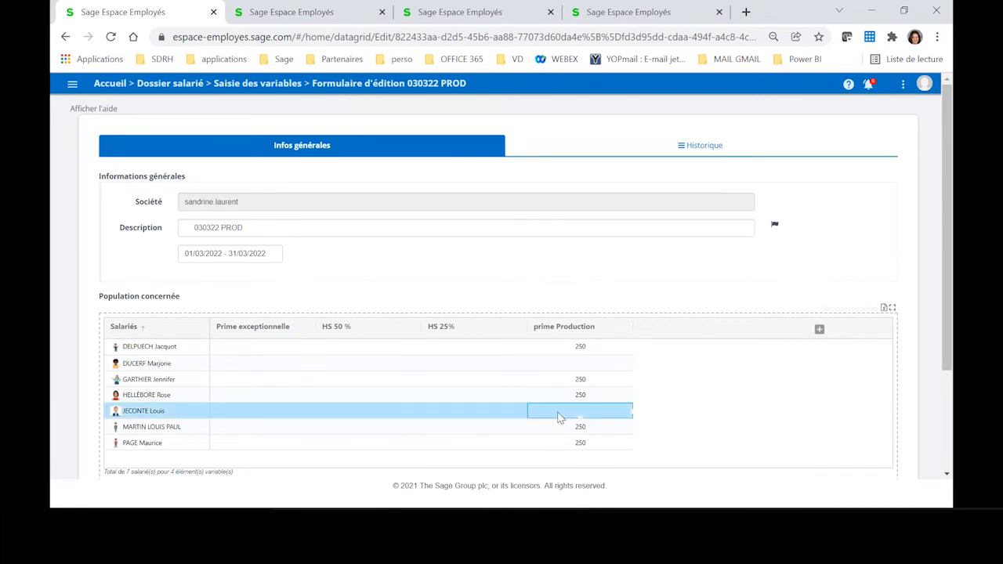
{"action": "double_click", "coordinate": [559, 412]}
{"action": "type", "text": "400"}
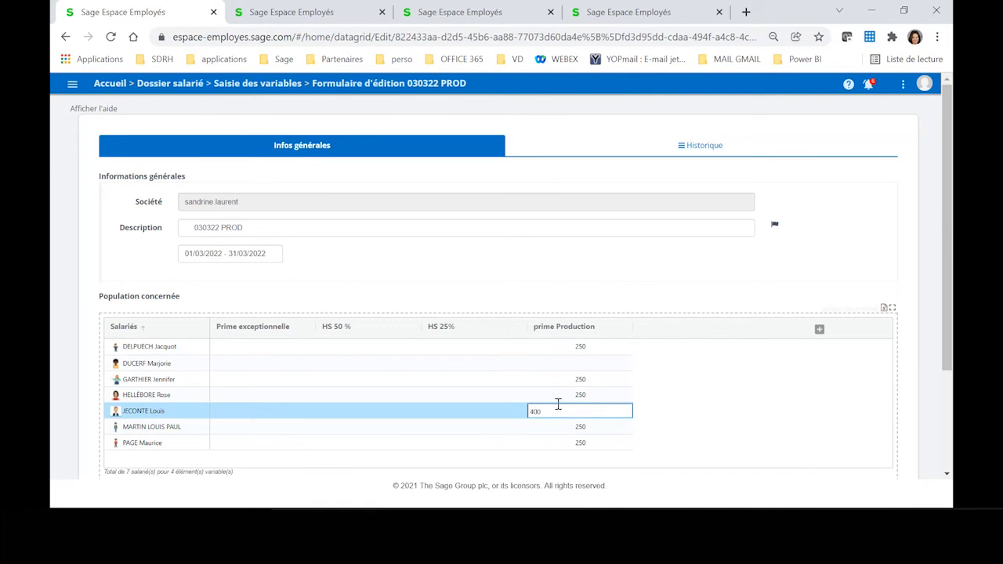
{"action": "left_click", "coordinate": [604, 364]}
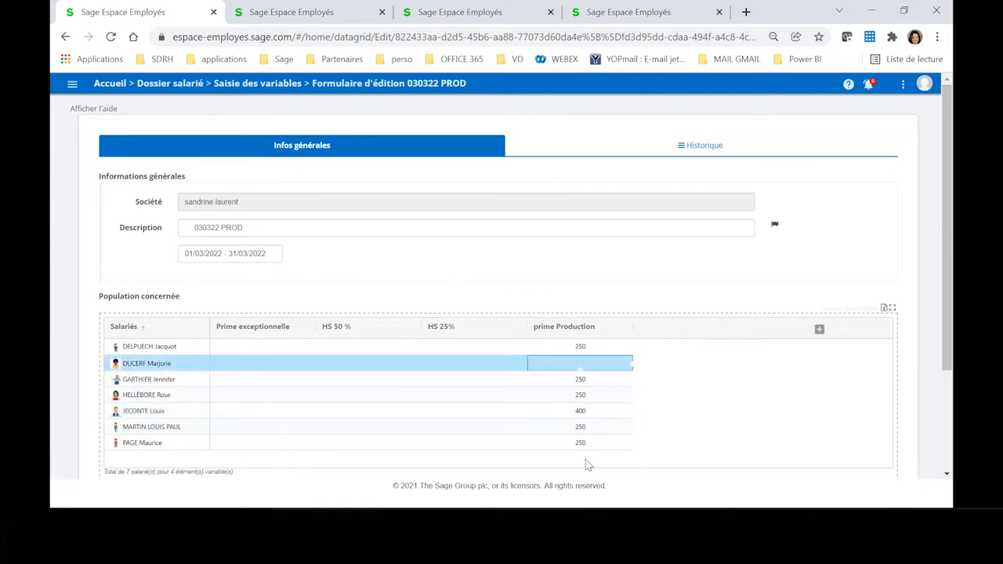
Step: Set the third employee's Prime exceptionnelle to 200
{"action": "double_click", "coordinate": [239, 378]}
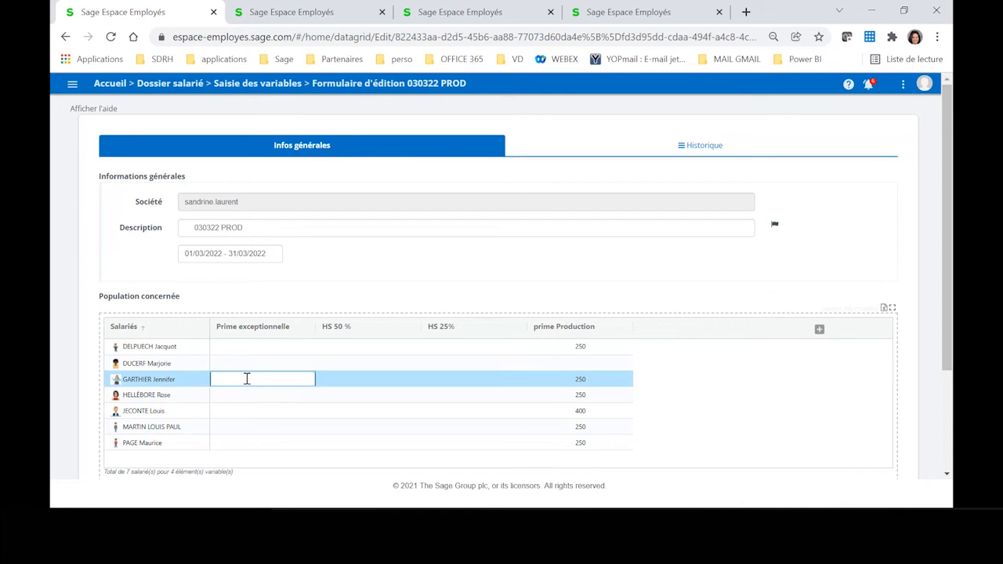
{"action": "type", "text": "200"}
{"action": "key", "text": "Return"}
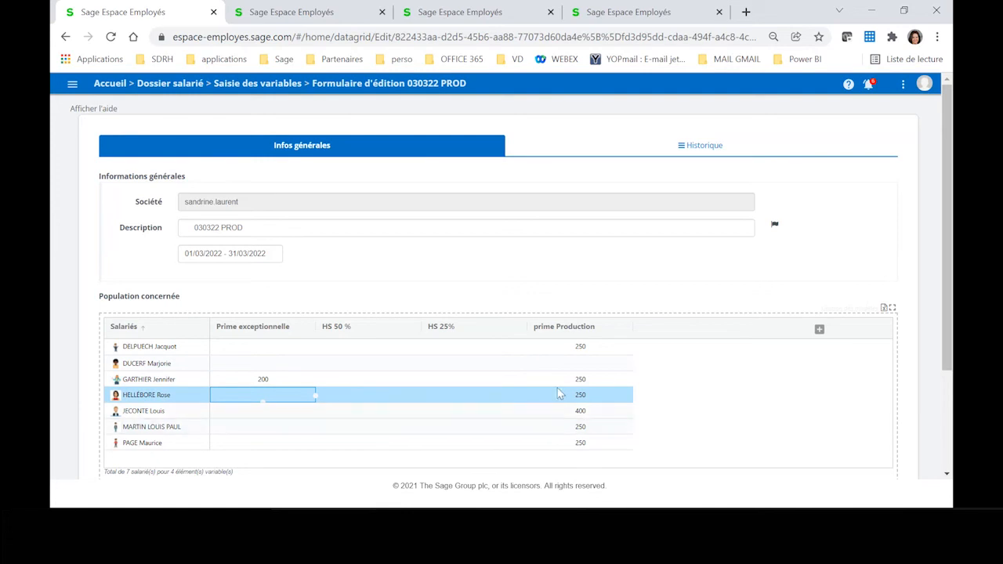
Step: Close the 030322 PROD grid for entry and complete its control
{"action": "scroll", "coordinate": [517, 379], "scroll_direction": "down", "scroll_amount": 3}
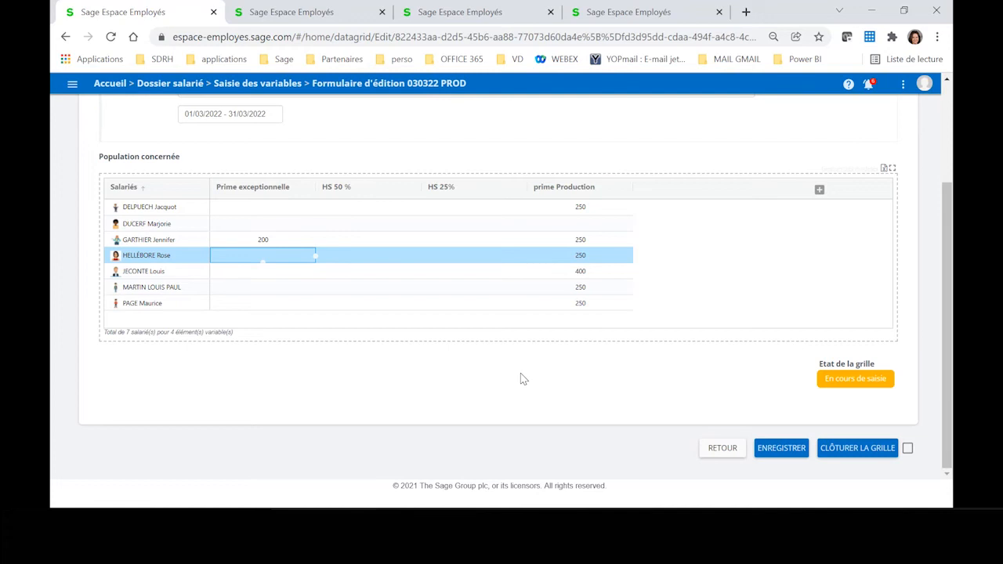
{"action": "left_click", "coordinate": [869, 451]}
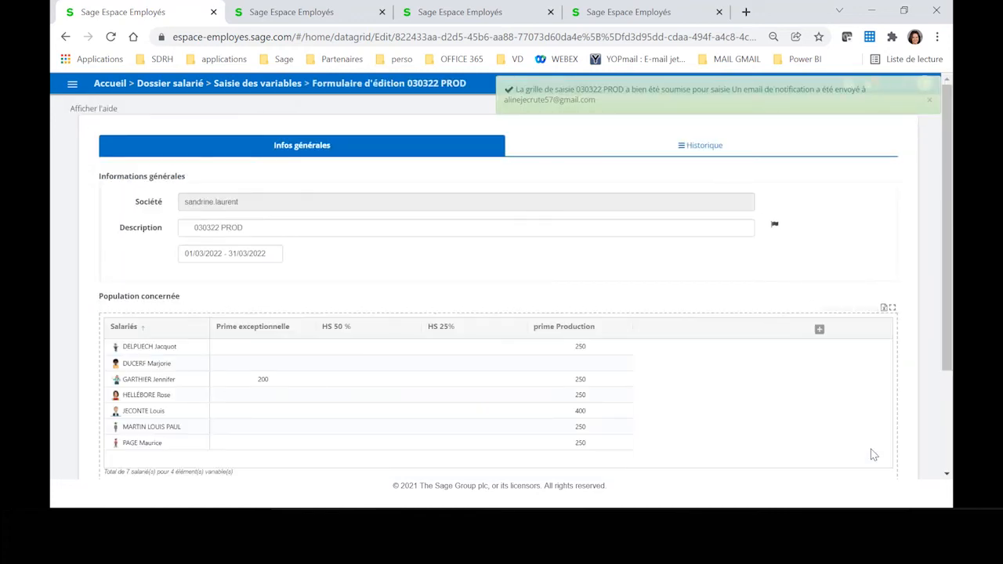
{"action": "scroll", "coordinate": [840, 459], "scroll_direction": "down", "scroll_amount": 3}
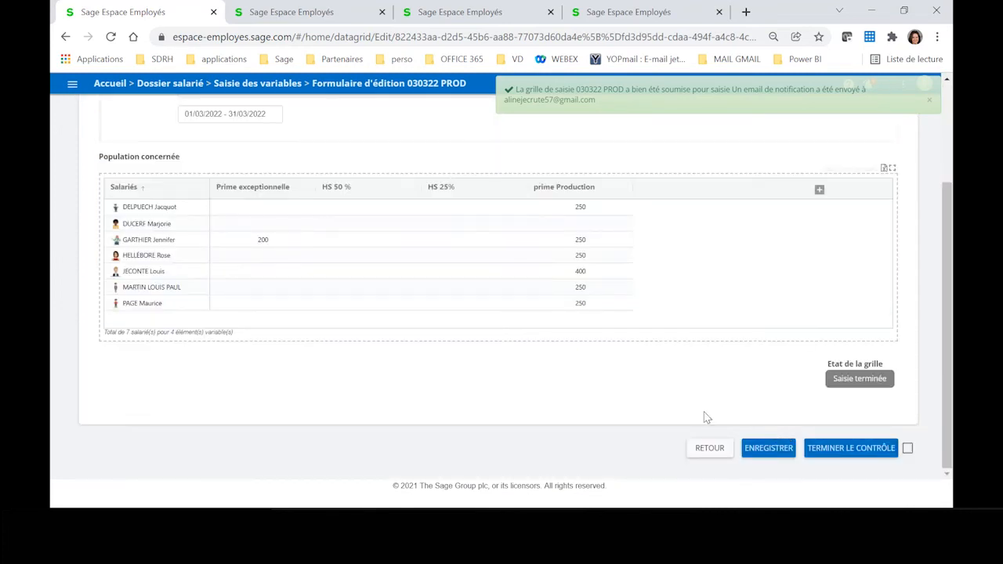
{"action": "left_click", "coordinate": [862, 453]}
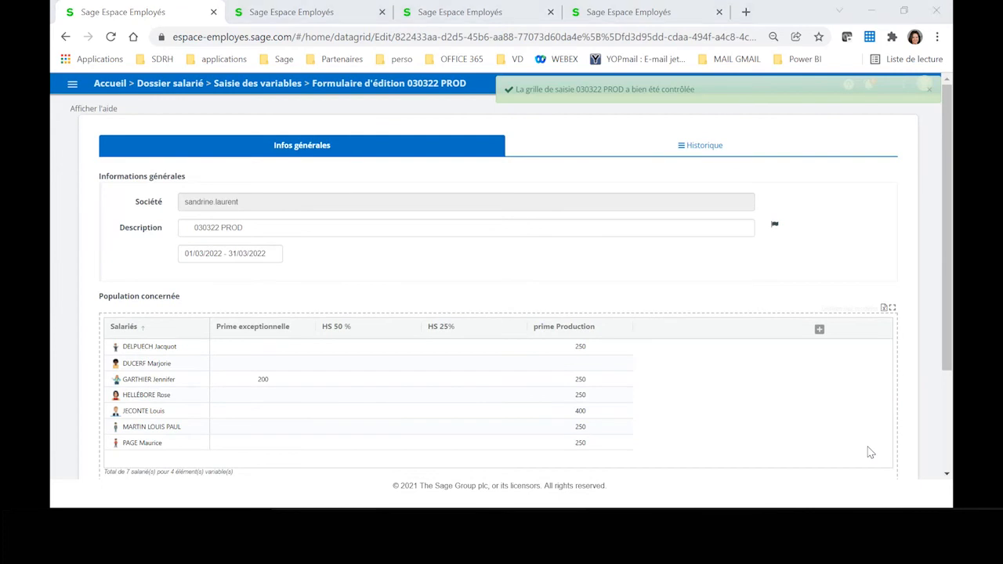
Step: Switch to Sage Paie & RH and display the Espace Employés variable pay elements to import for 01/03/22 to 31/03/22
{"action": "key", "text": "alt+Tab"}
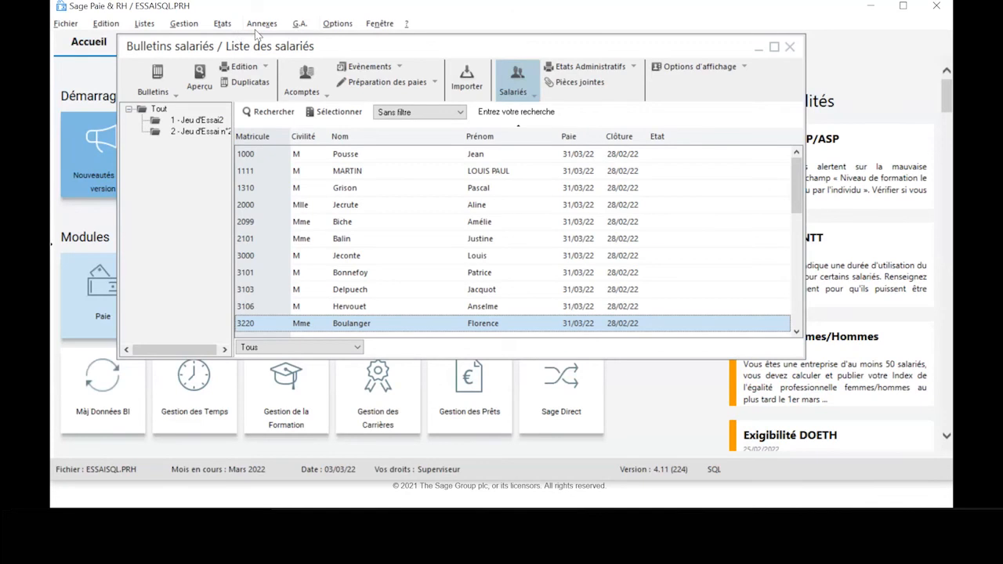
{"action": "left_click", "coordinate": [262, 24]}
{"action": "mouse_move", "coordinate": [345, 136]}
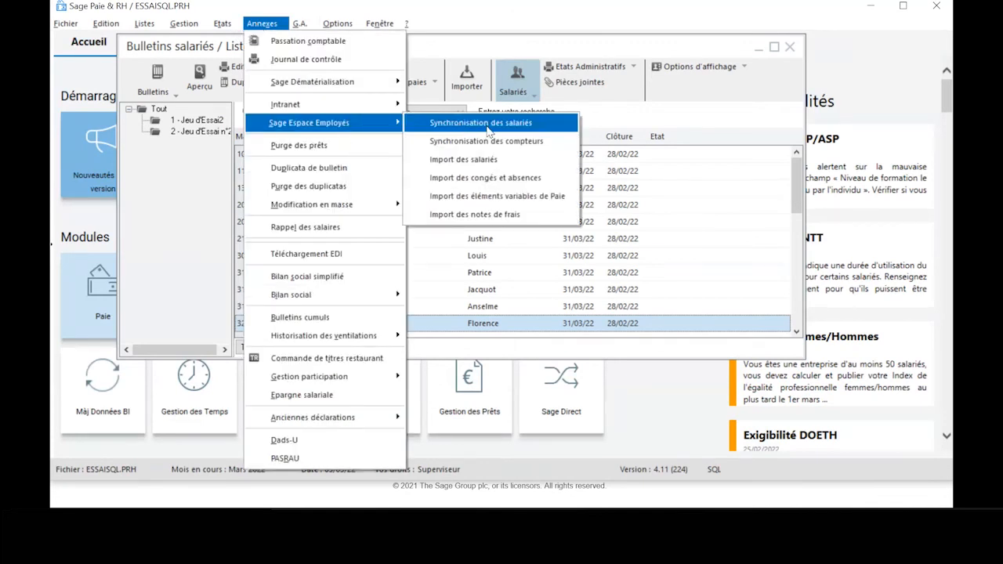
{"action": "left_click", "coordinate": [488, 197]}
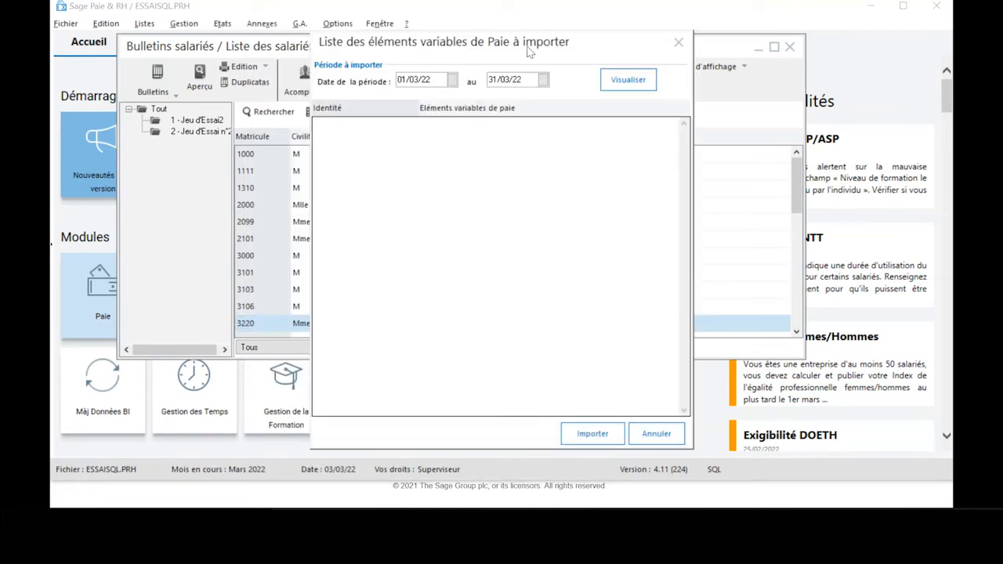
{"action": "left_click", "coordinate": [611, 81]}
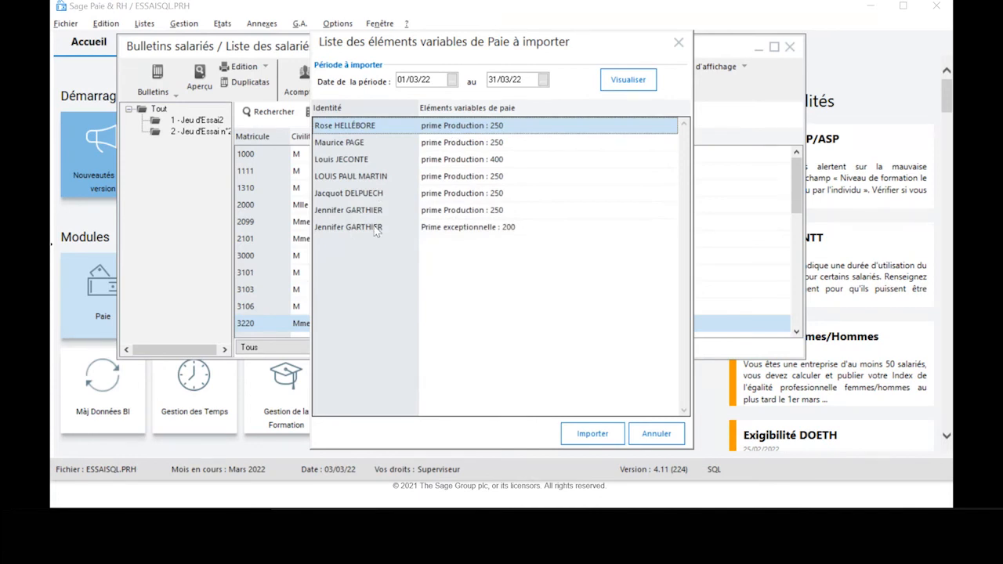
Step: Import the listed variable pay elements for March 2022 and preview the import report with Enregistrement left on Sans
{"action": "left_click", "coordinate": [572, 433]}
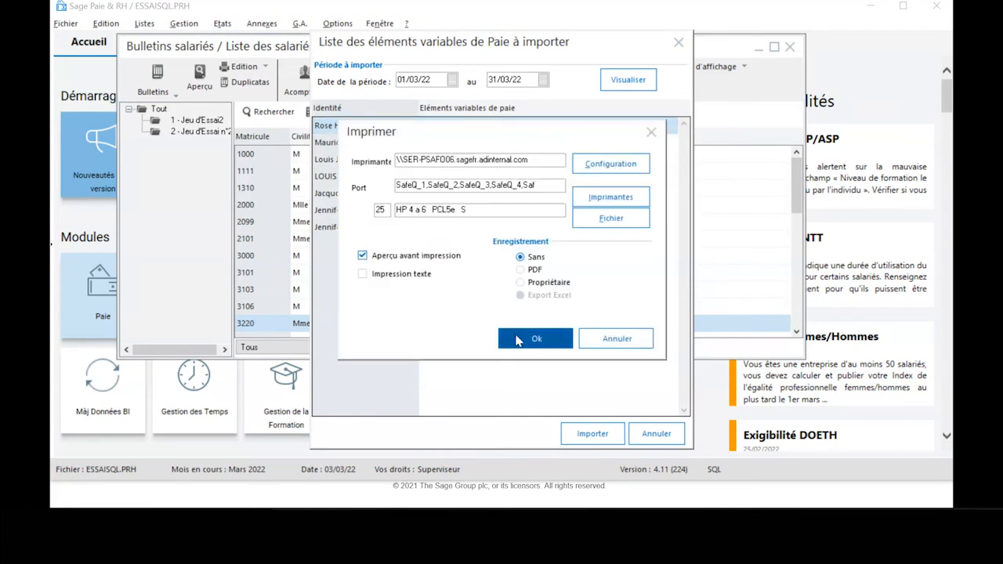
{"action": "left_click", "coordinate": [518, 338]}
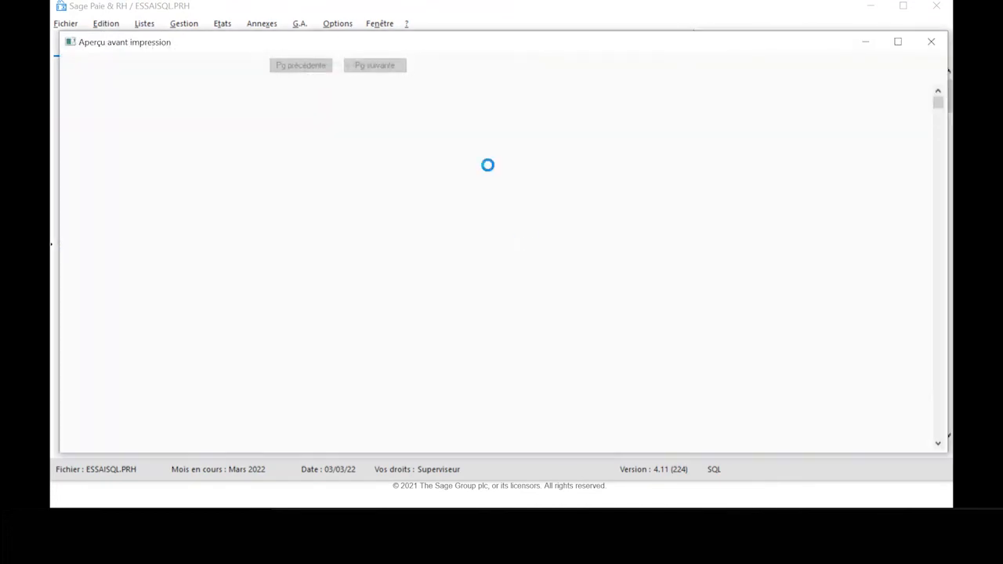
{"action": "left_click", "coordinate": [454, 66]}
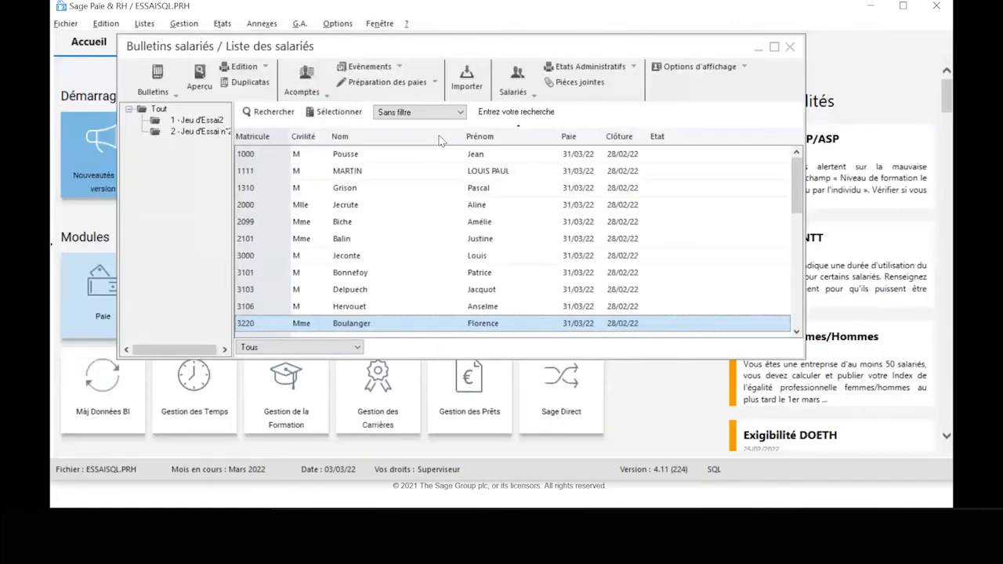
Step: Sort the employee list by Nom and check the Productivité value under Autres variables in the bulletin of the grid's first employee
{"action": "left_click", "coordinate": [368, 137]}
{"action": "left_click", "coordinate": [480, 137]}
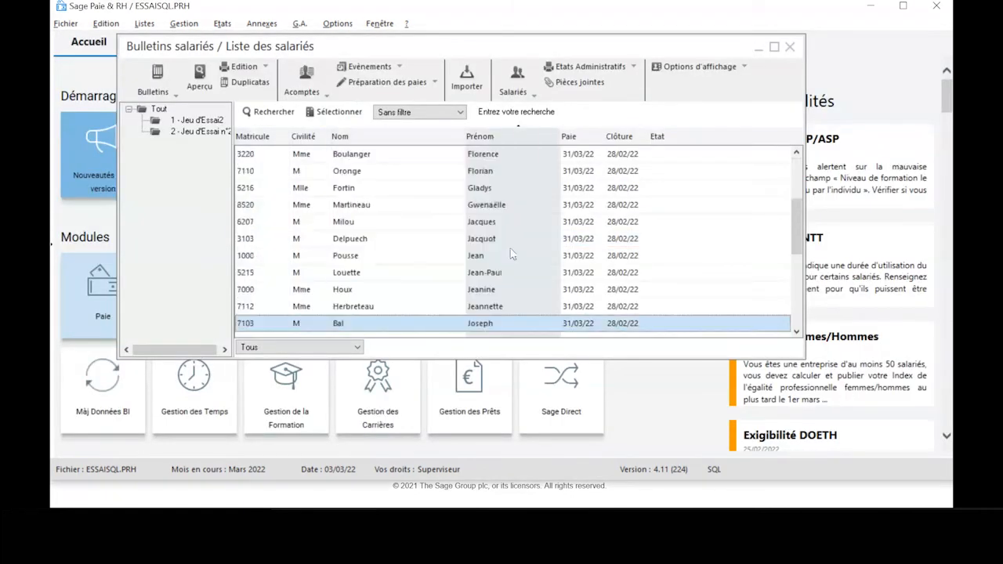
{"action": "scroll", "coordinate": [495, 303], "scroll_direction": "down", "scroll_amount": 2}
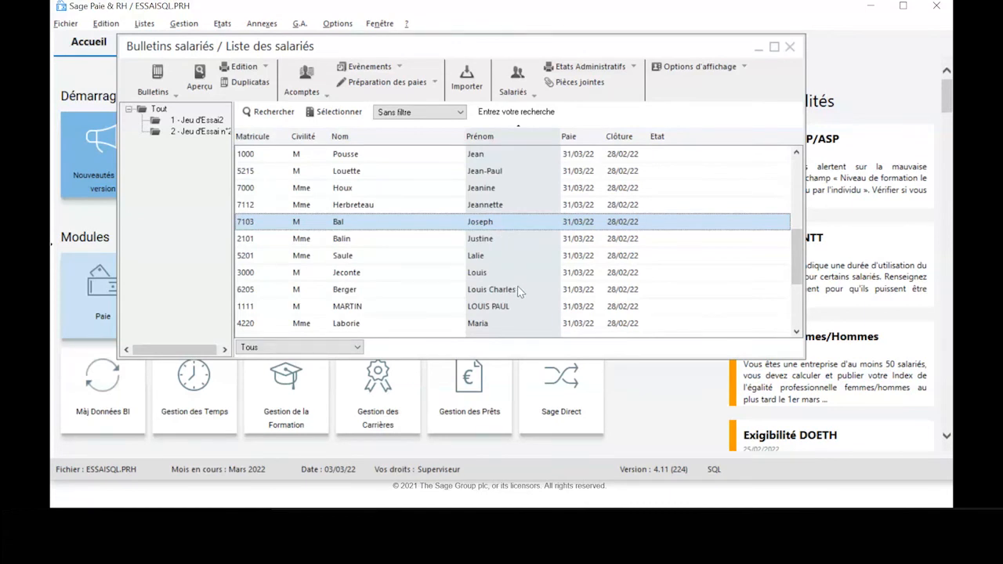
{"action": "scroll", "coordinate": [518, 292], "scroll_direction": "down", "scroll_amount": 2}
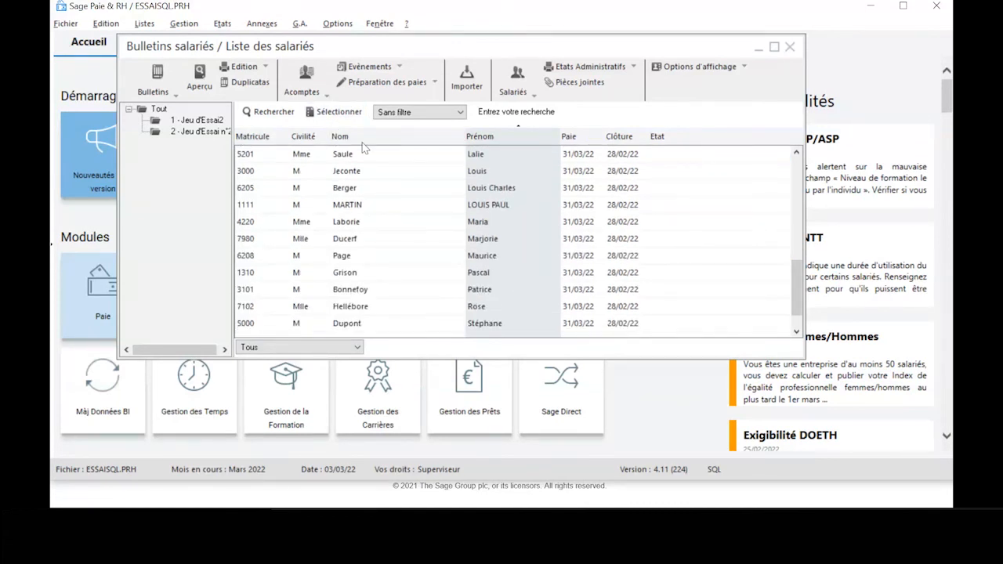
{"action": "left_click", "coordinate": [362, 137]}
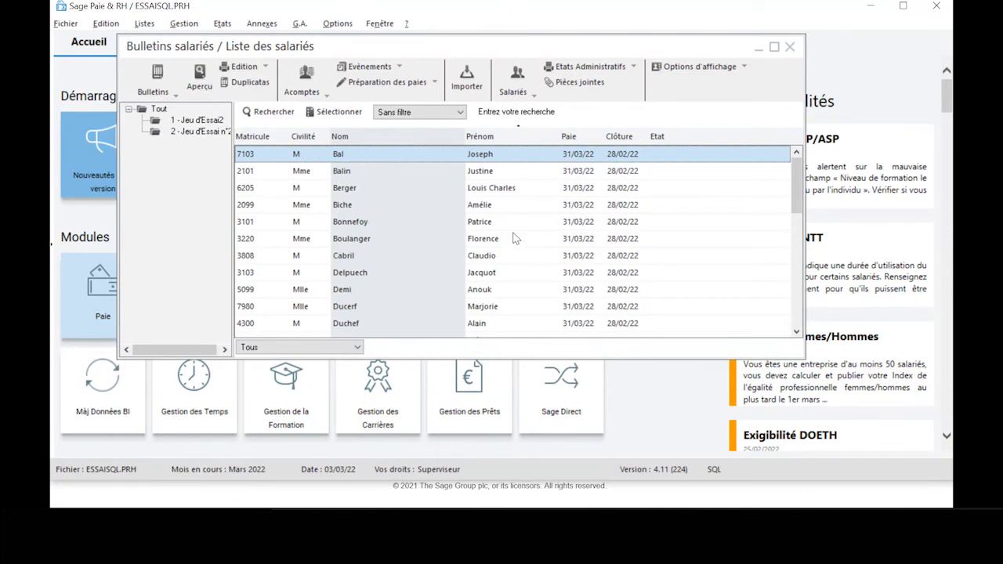
{"action": "scroll", "coordinate": [515, 240], "scroll_direction": "down", "scroll_amount": 1}
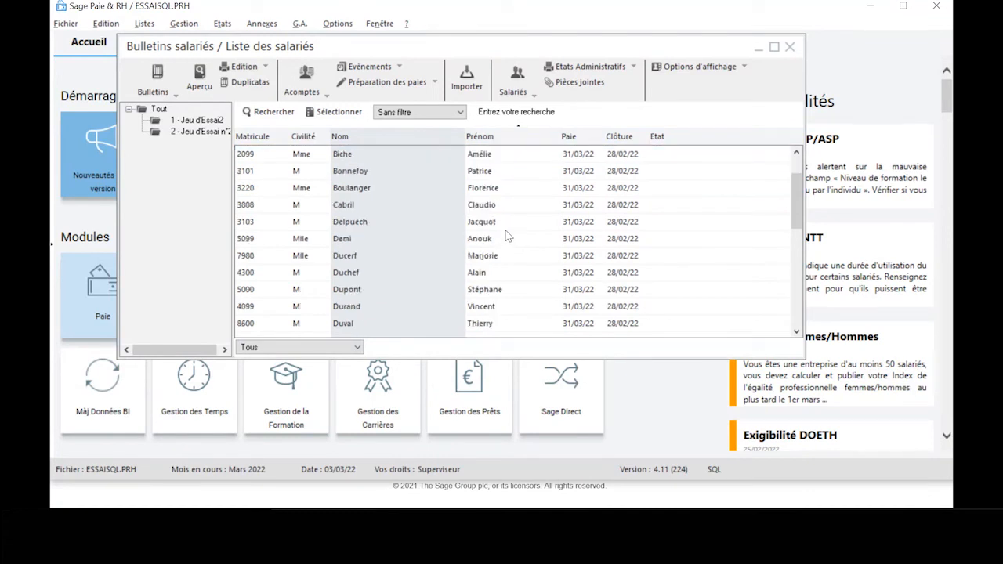
{"action": "double_click", "coordinate": [506, 222]}
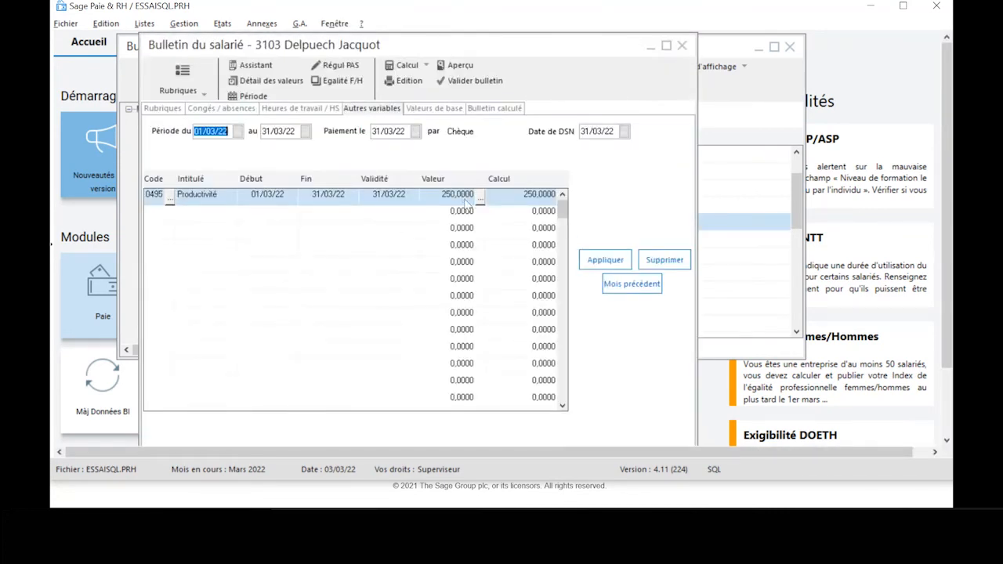
{"action": "left_click", "coordinate": [466, 199]}
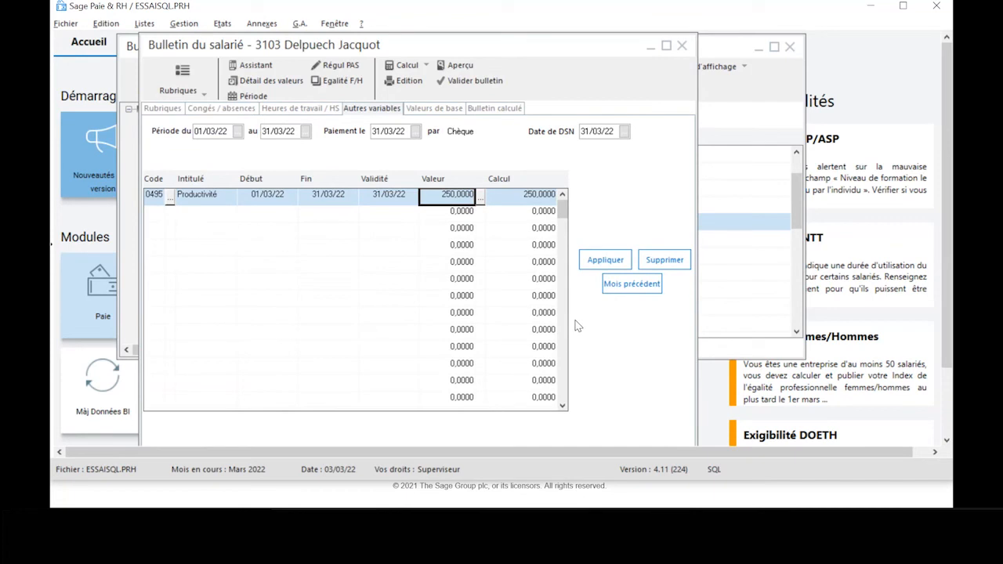
{"action": "left_click", "coordinate": [682, 46]}
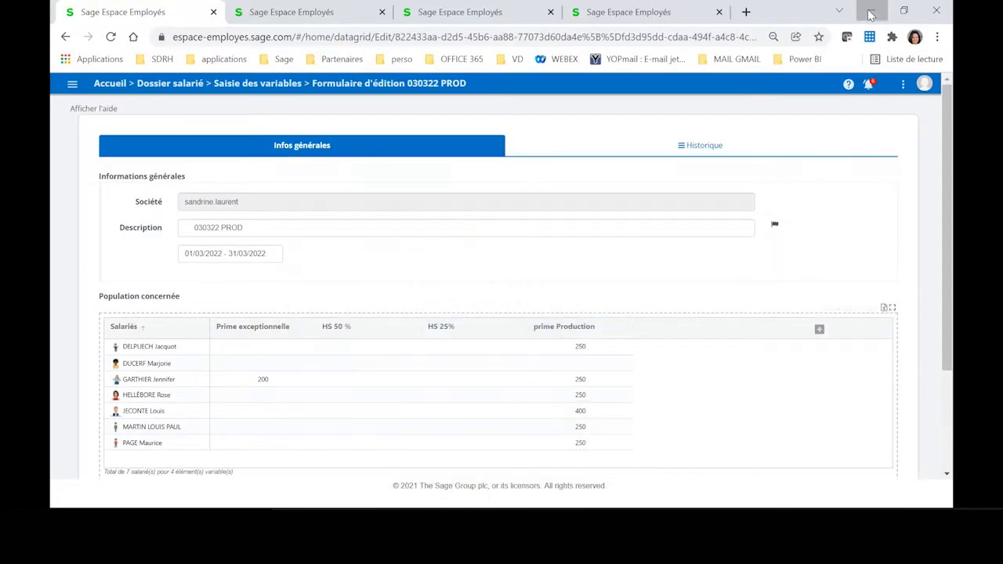
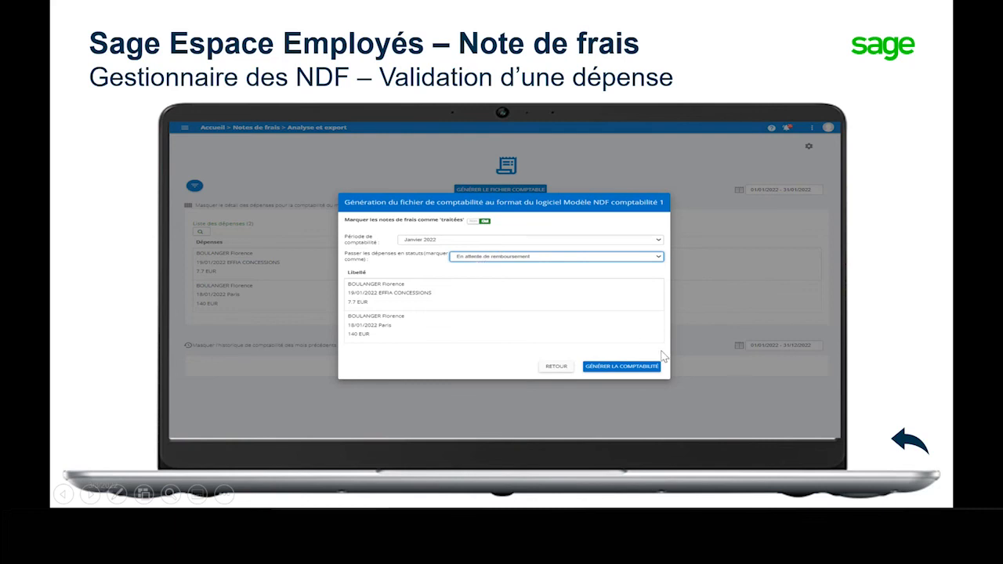
Step: Leave the slide presentation and switch to ApowerMirror to mirror the Galaxy A51 phone over USB
{"action": "left_click", "coordinate": [737, 378]}
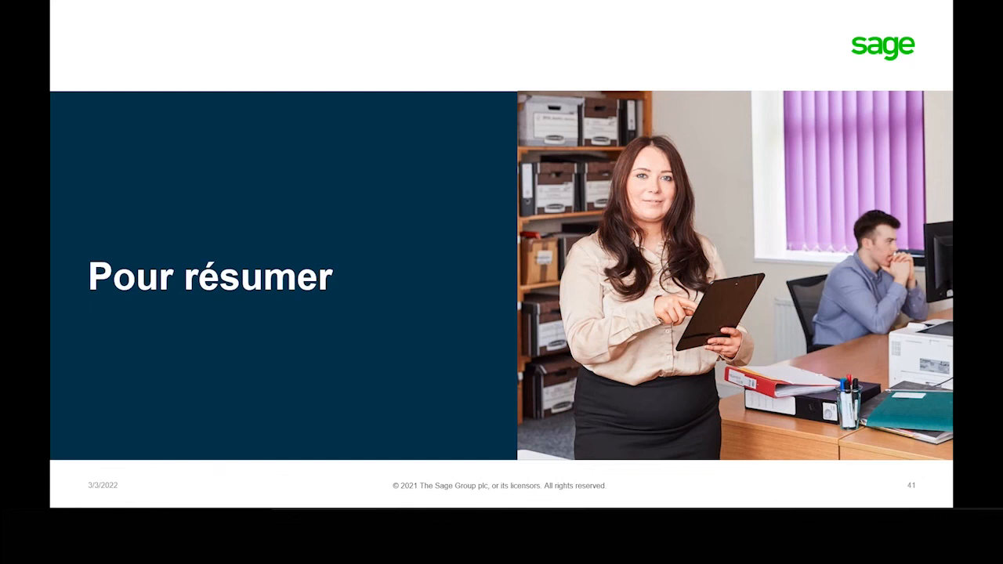
{"action": "key", "text": "Escape"}
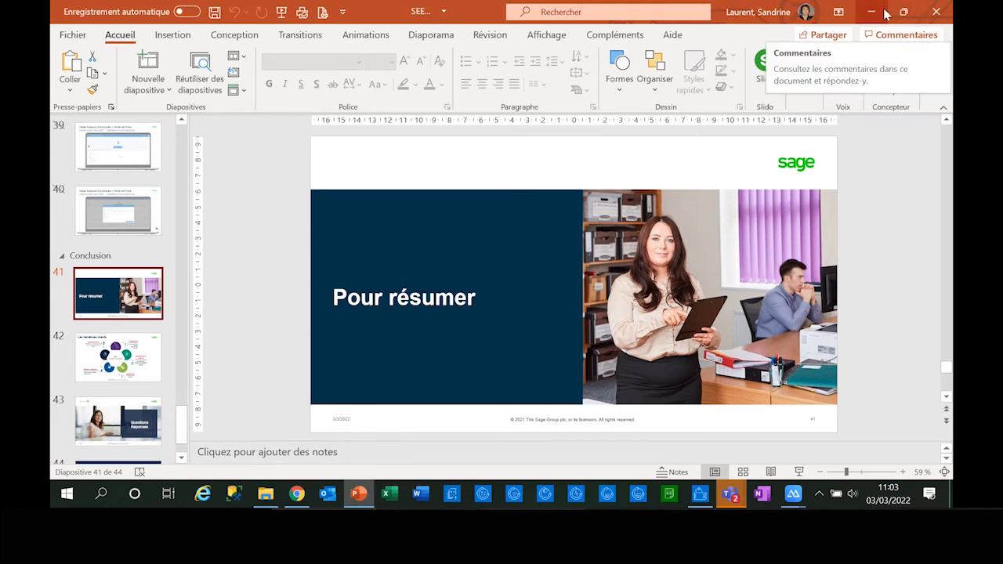
{"action": "left_click", "coordinate": [884, 13]}
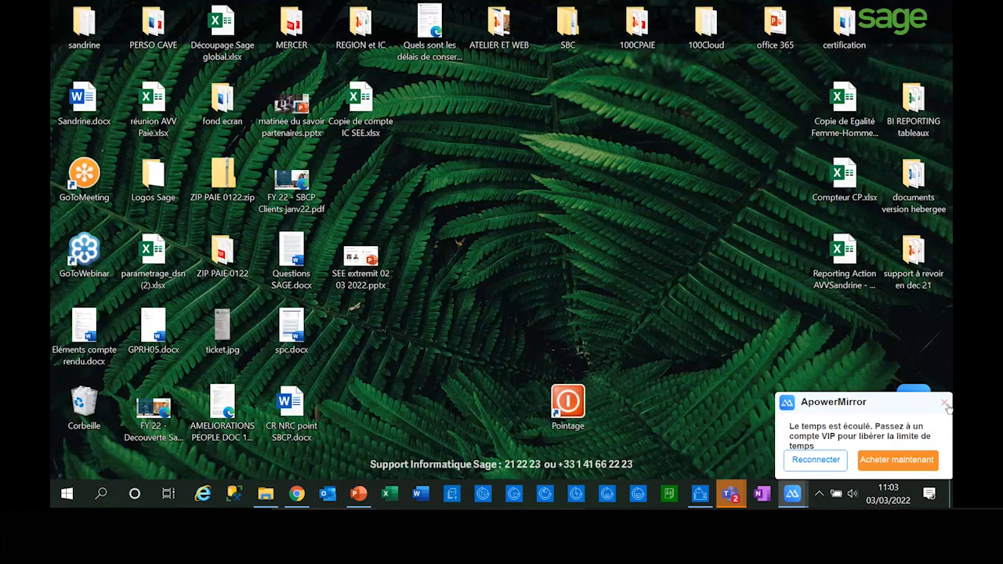
{"action": "left_click", "coordinate": [947, 407]}
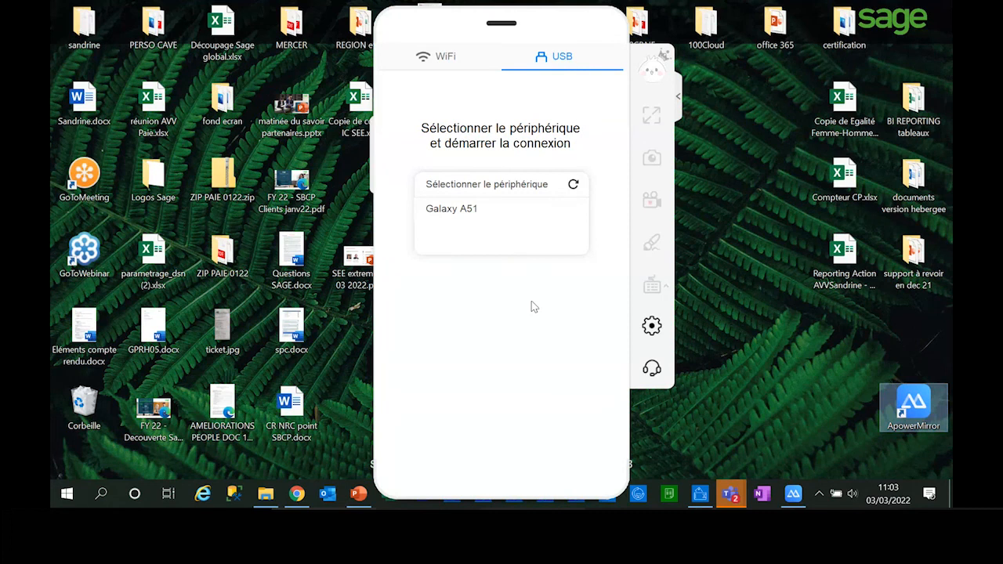
{"action": "left_click", "coordinate": [442, 212]}
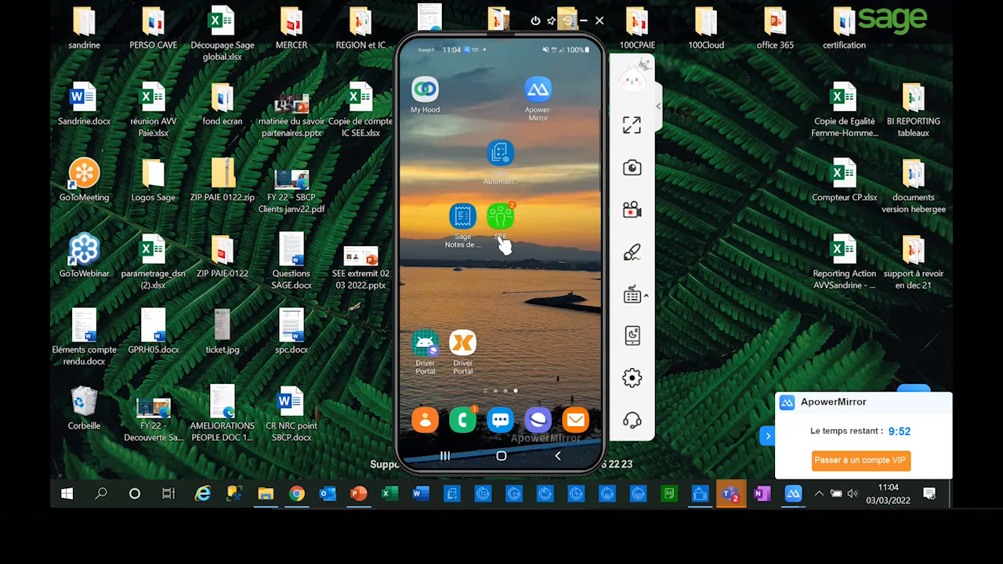
Step: Open Sage Notes de frais on the mirrored phone and review the statuses of the listed expenses
{"action": "left_click", "coordinate": [463, 221]}
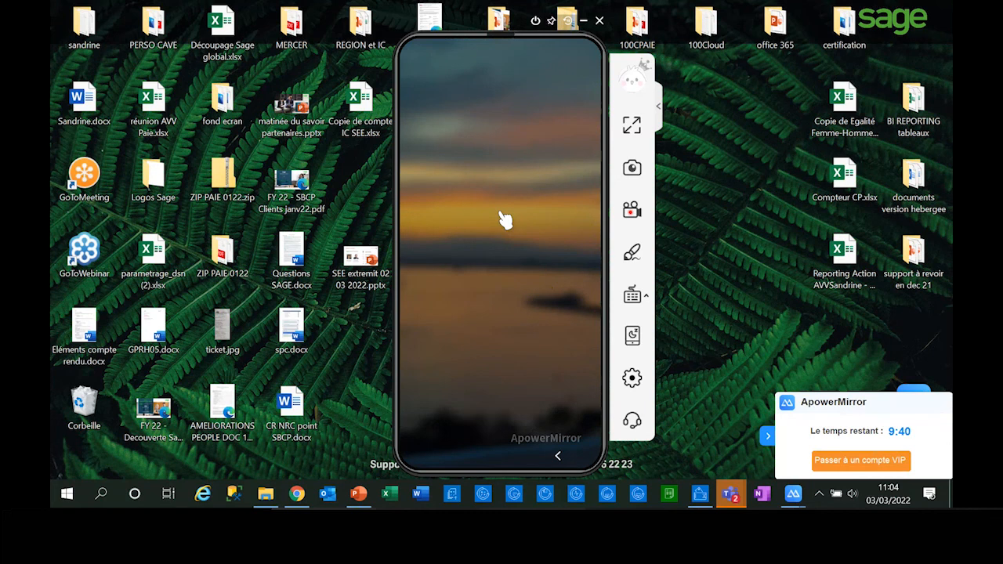
{"action": "left_click", "coordinate": [463, 218]}
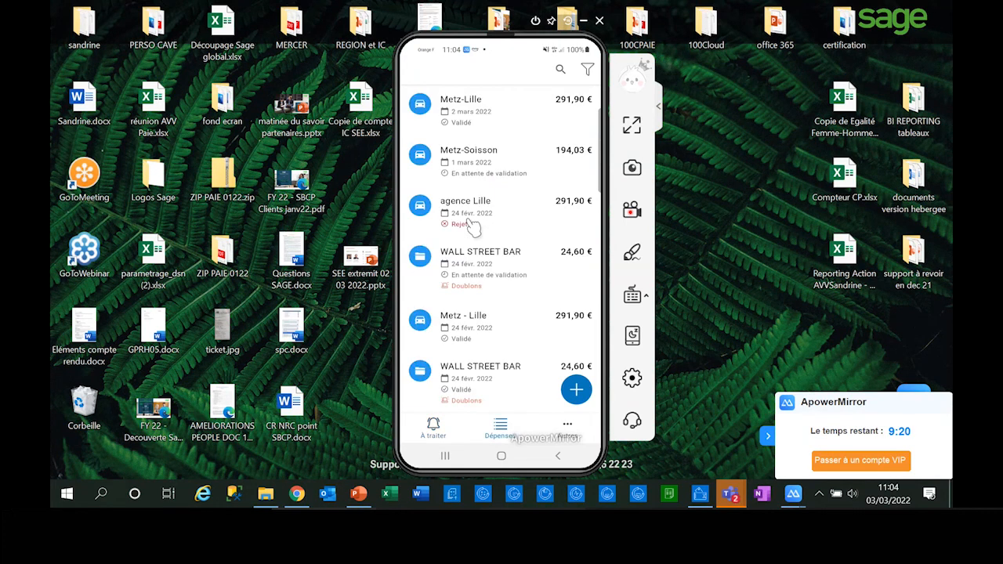
{"action": "left_click_drag", "start_coordinate": [504, 258], "coordinate": [501, 149]}
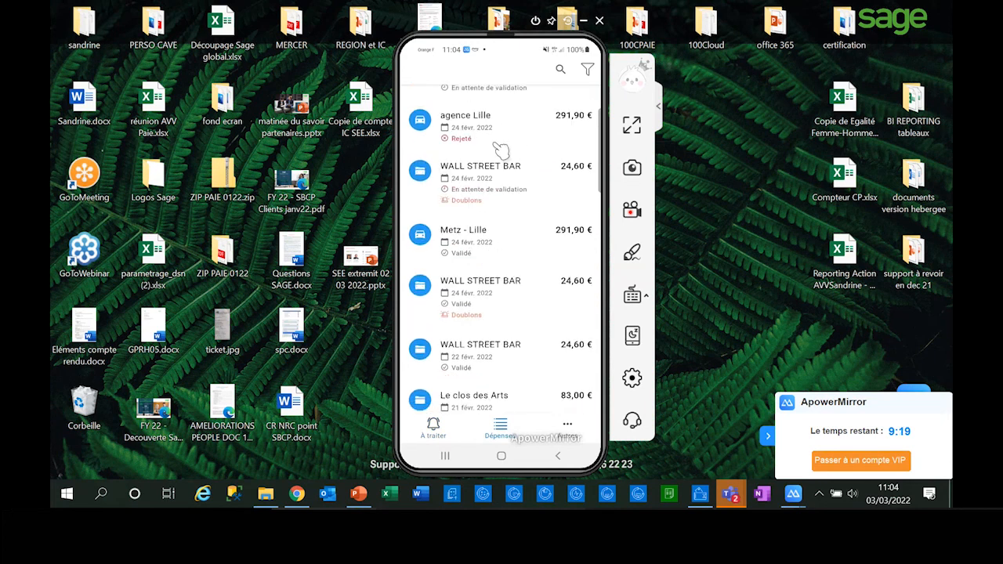
{"action": "left_click_drag", "start_coordinate": [504, 275], "coordinate": [515, 195]}
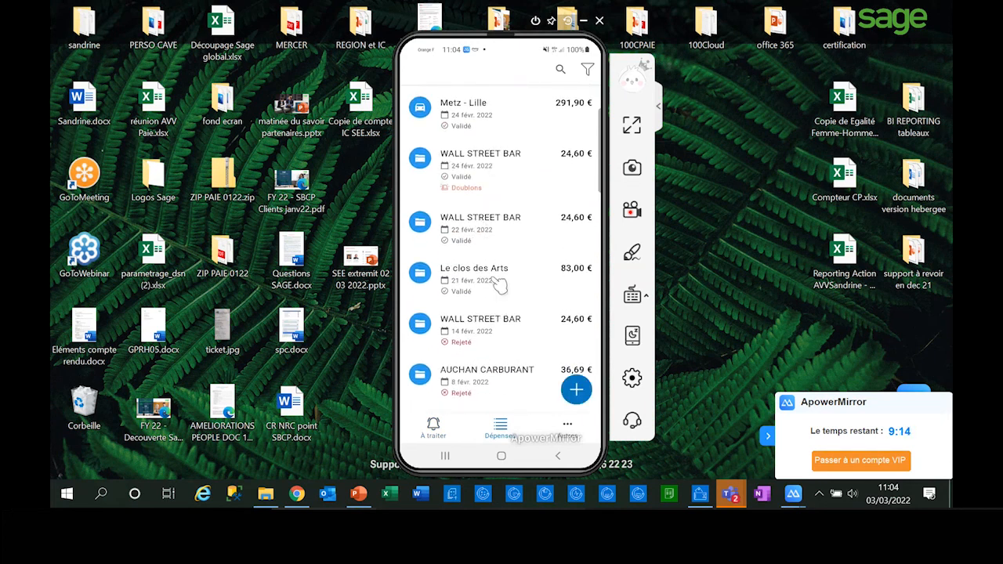
{"action": "left_click_drag", "start_coordinate": [497, 286], "coordinate": [510, 173]}
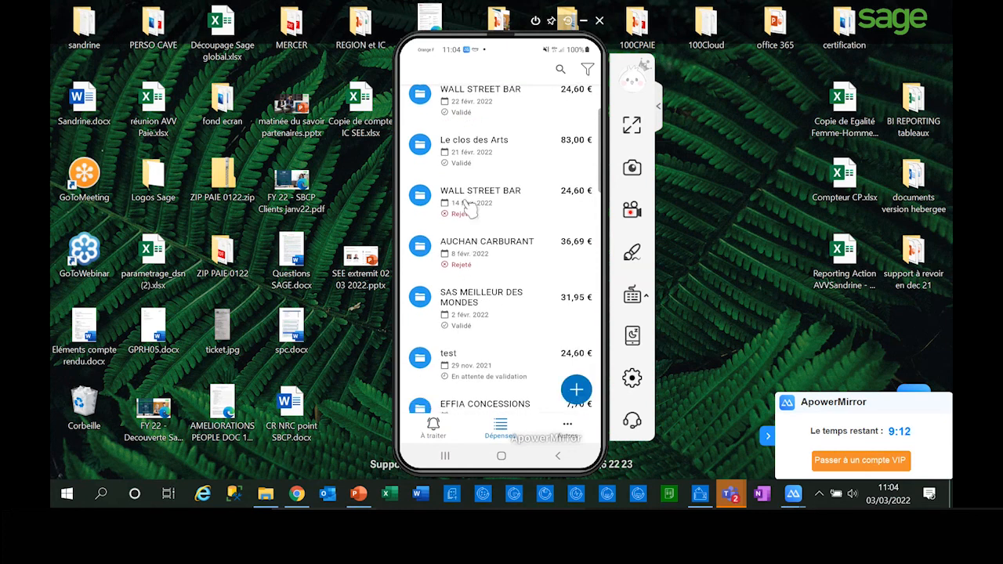
{"action": "left_click_drag", "start_coordinate": [511, 238], "coordinate": [518, 212]}
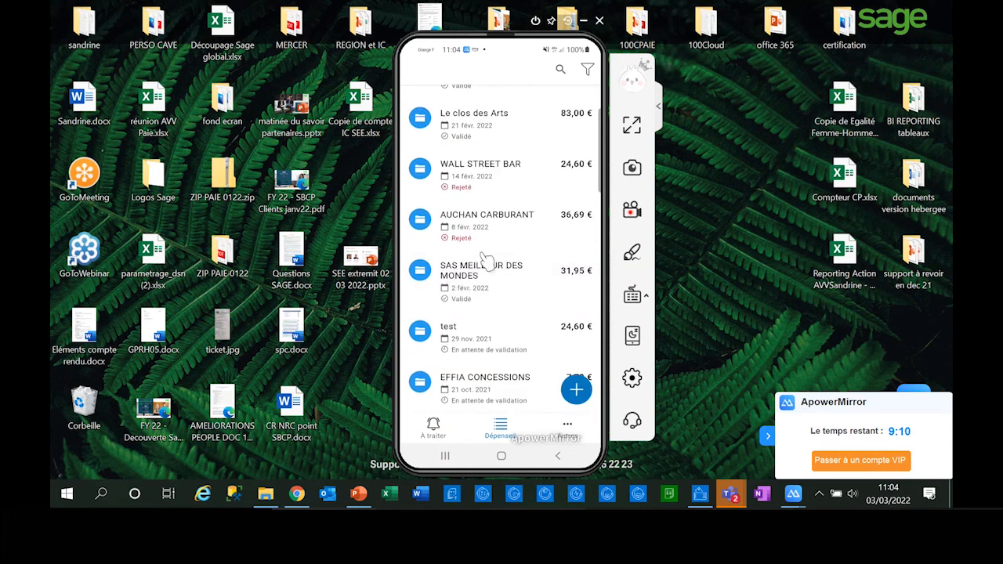
{"action": "left_click_drag", "start_coordinate": [511, 248], "coordinate": [514, 331]}
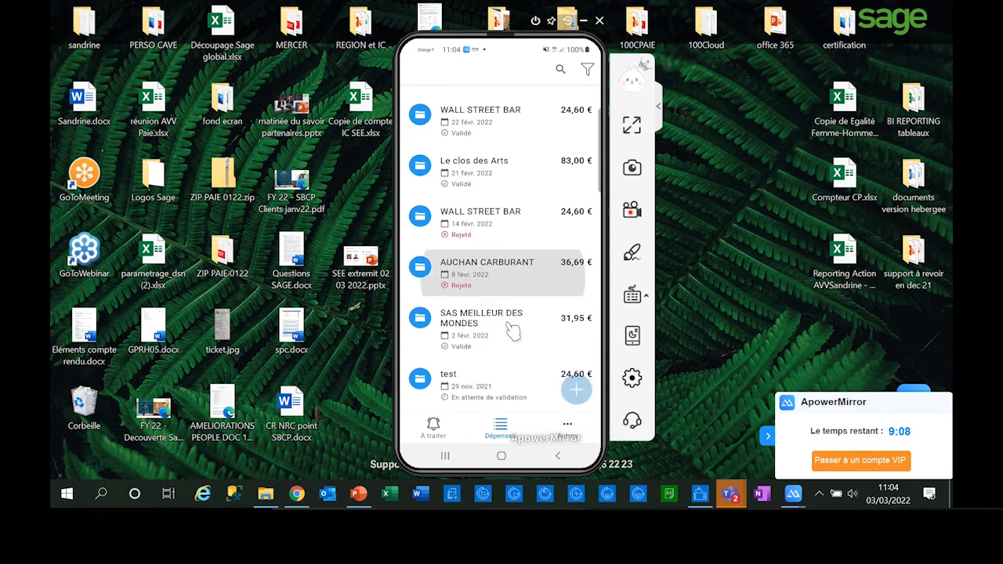
Step: Filter the expense list by the category Déjeuner and return to the list
{"action": "left_click", "coordinate": [591, 68]}
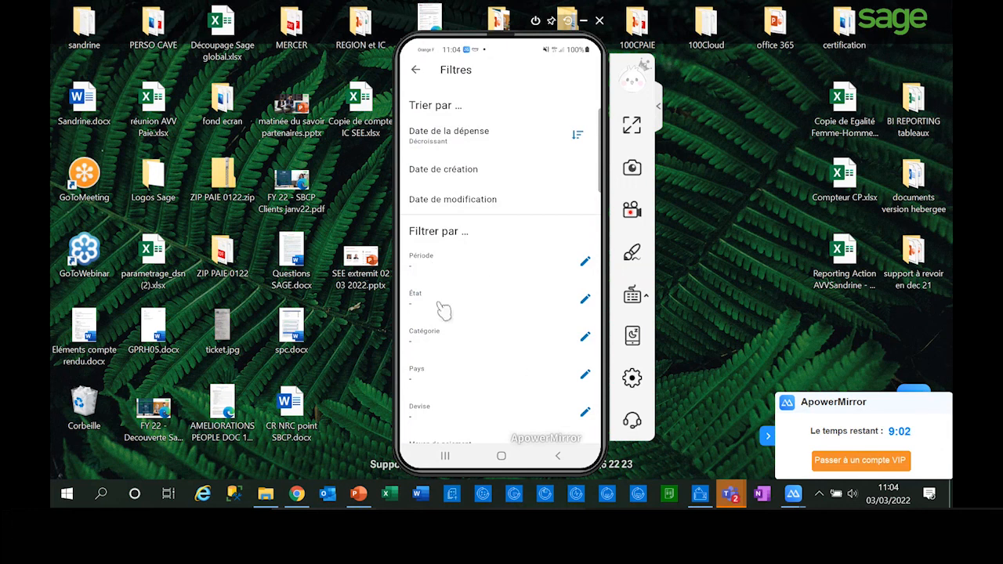
{"action": "left_click_drag", "start_coordinate": [515, 354], "coordinate": [529, 264]}
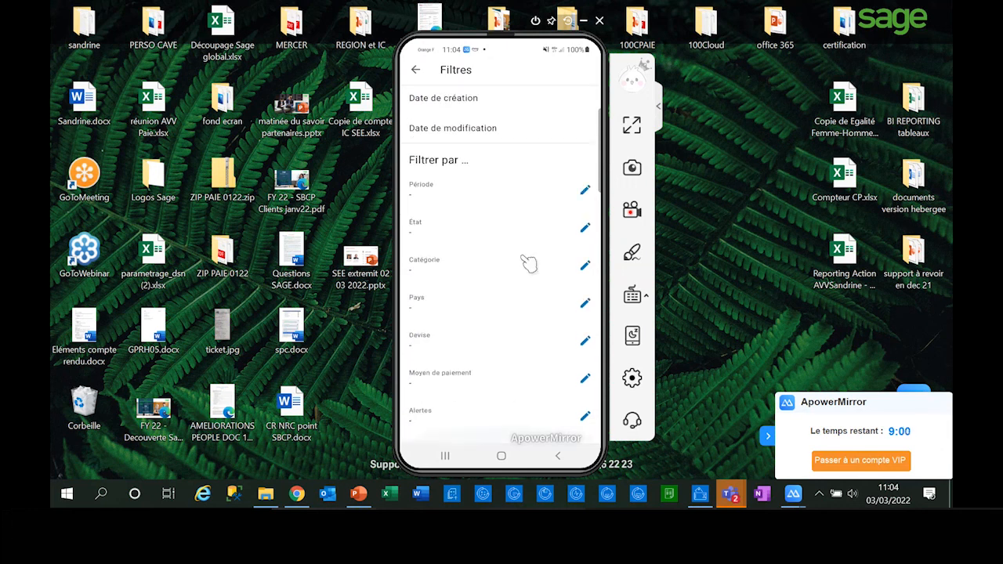
{"action": "left_click", "coordinate": [454, 270]}
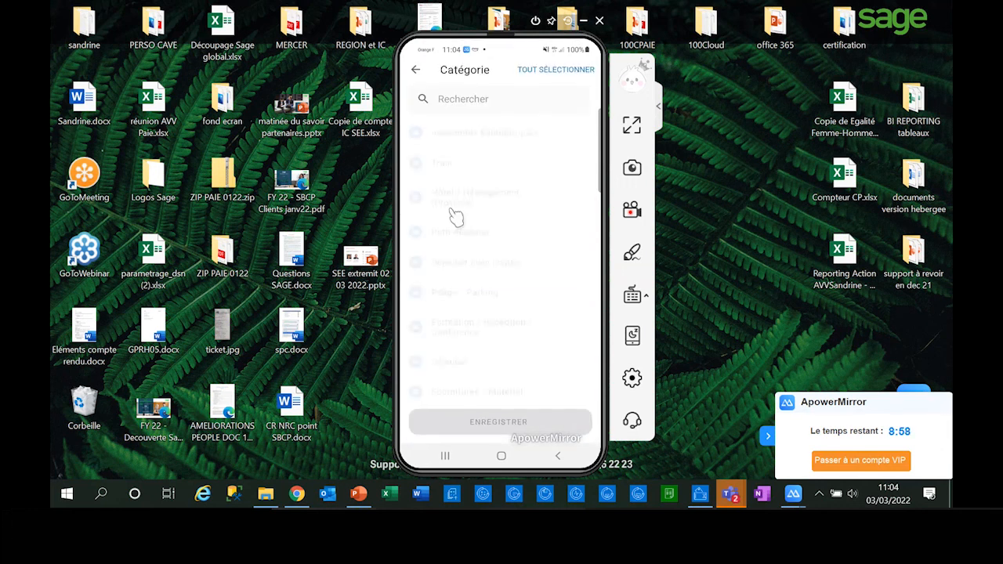
{"action": "left_click", "coordinate": [457, 367]}
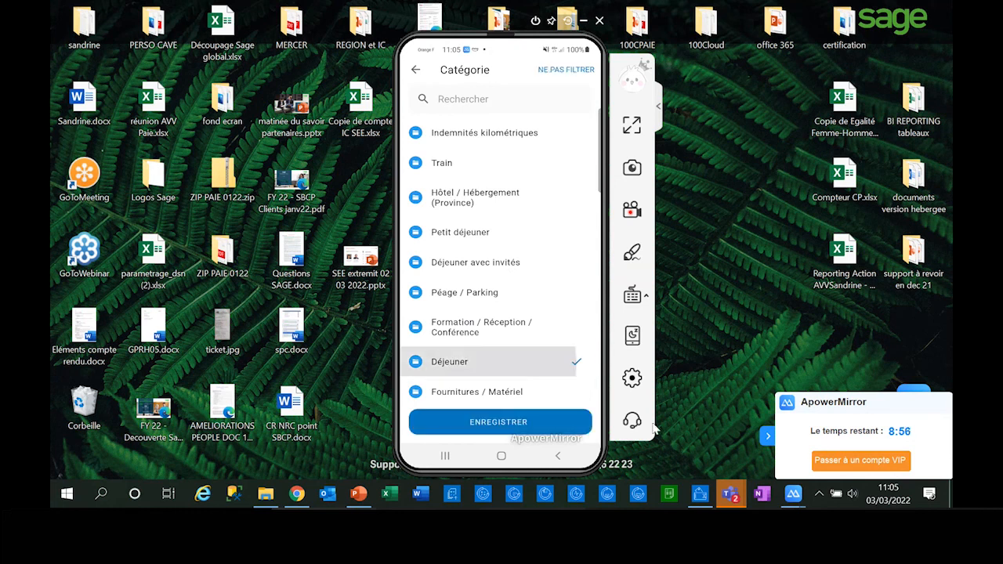
{"action": "left_click", "coordinate": [533, 423]}
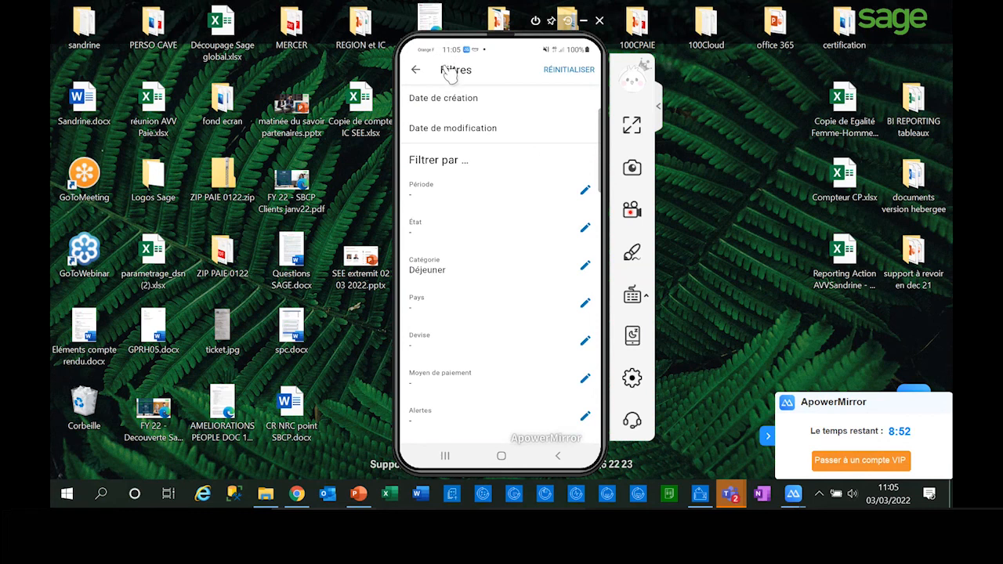
{"action": "left_click", "coordinate": [416, 70]}
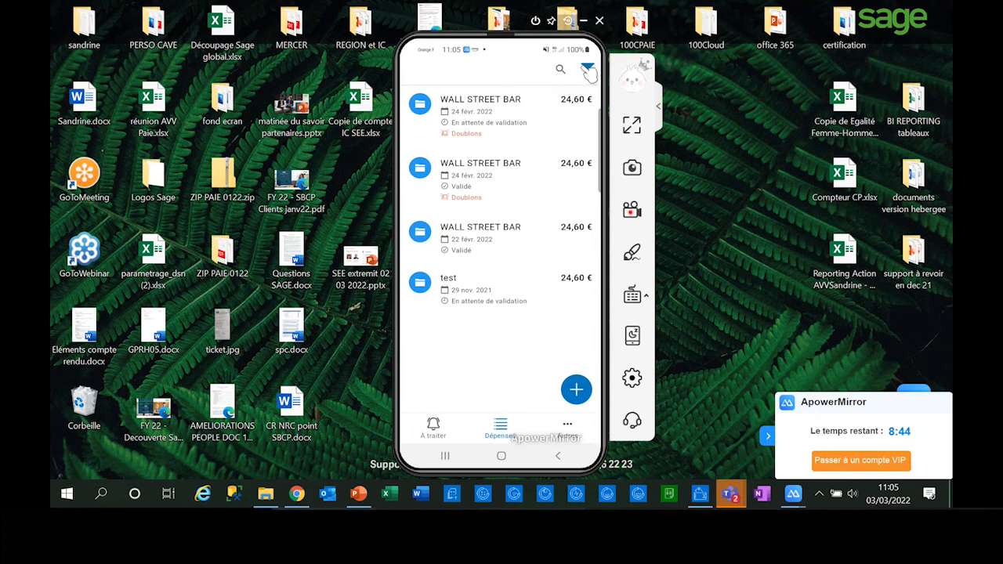
Step: Reset the category filter so that all expenses are listed
{"action": "left_click", "coordinate": [588, 70]}
{"action": "left_click", "coordinate": [584, 72]}
{"action": "left_click", "coordinate": [416, 70]}
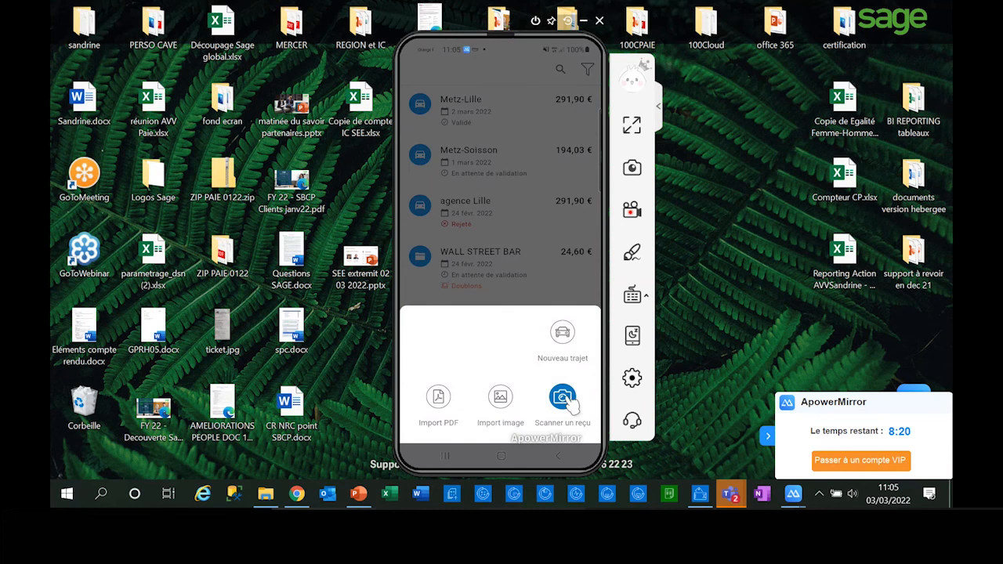
Step: Scan the restaurant receipt, save the cropped image and link it to a new expense
{"action": "left_click", "coordinate": [564, 400]}
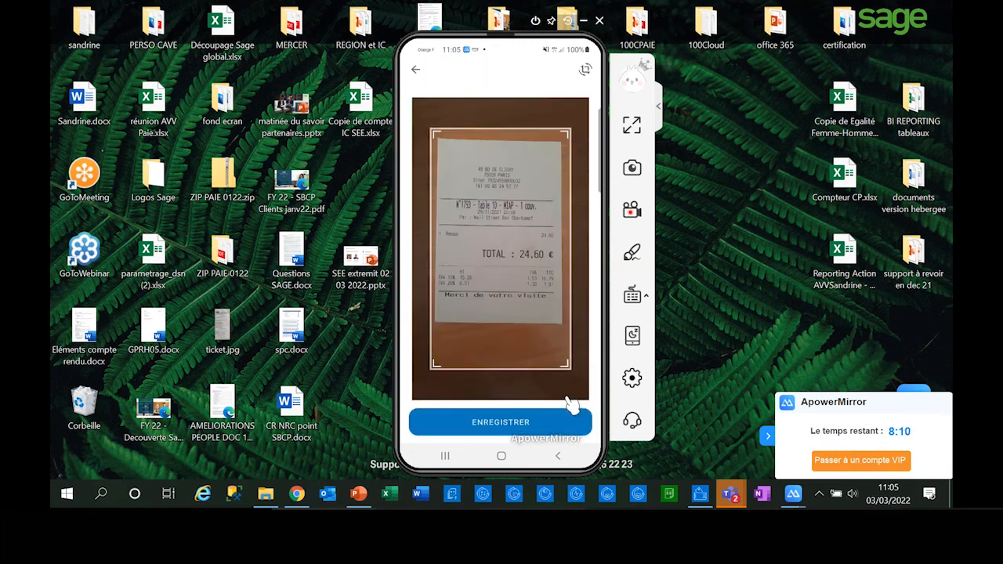
{"action": "left_click", "coordinate": [568, 425]}
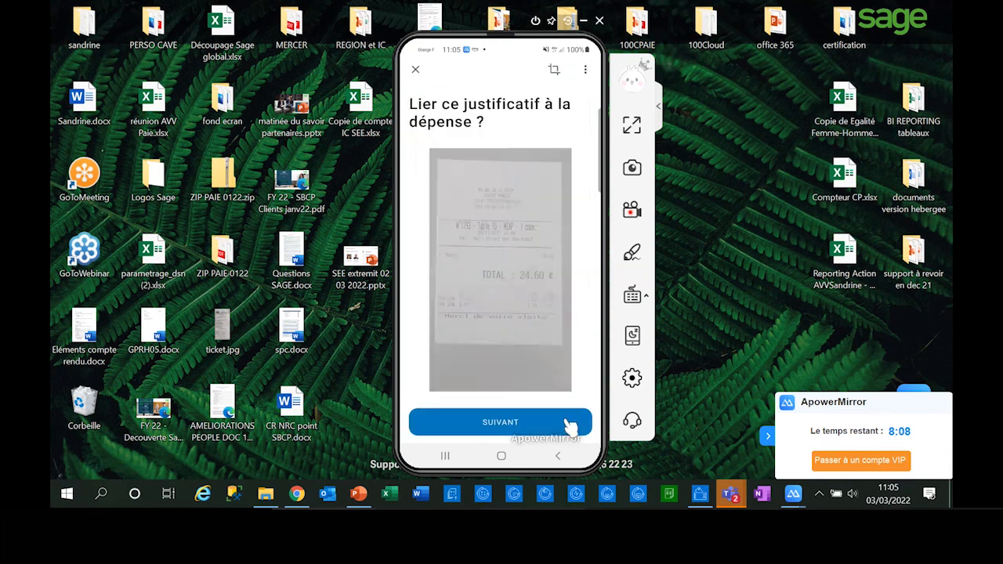
{"action": "left_click", "coordinate": [569, 423]}
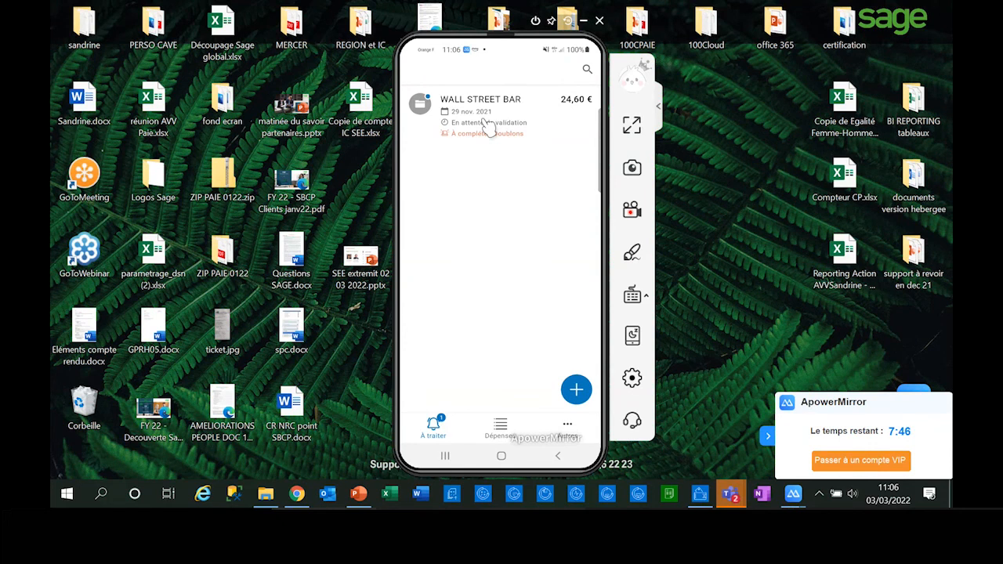
Step: Open the scanned WALL STREET BAR expense awaiting completion and set its date to 02/03/2022
{"action": "left_click", "coordinate": [494, 132]}
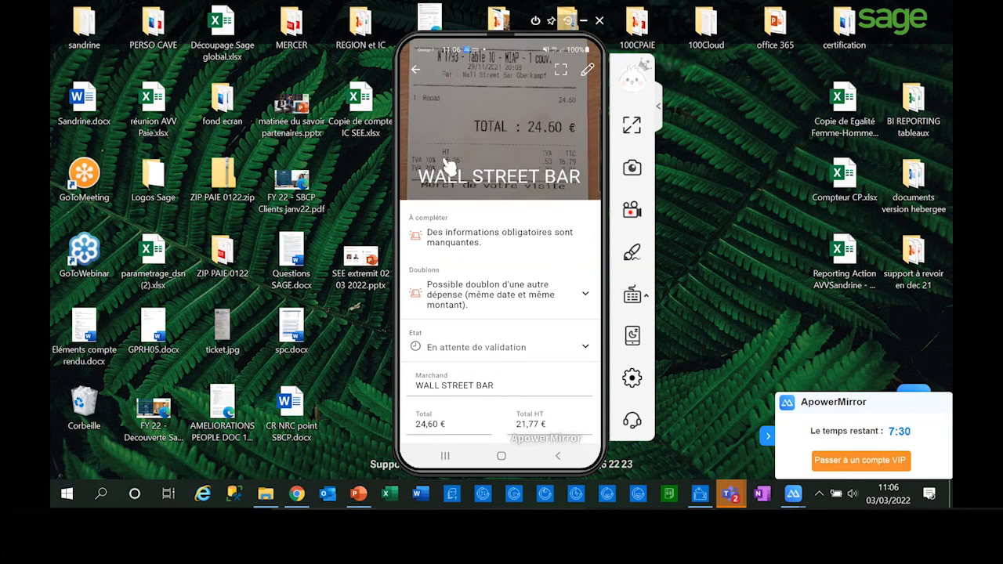
{"action": "left_click_drag", "start_coordinate": [522, 270], "coordinate": [524, 169]}
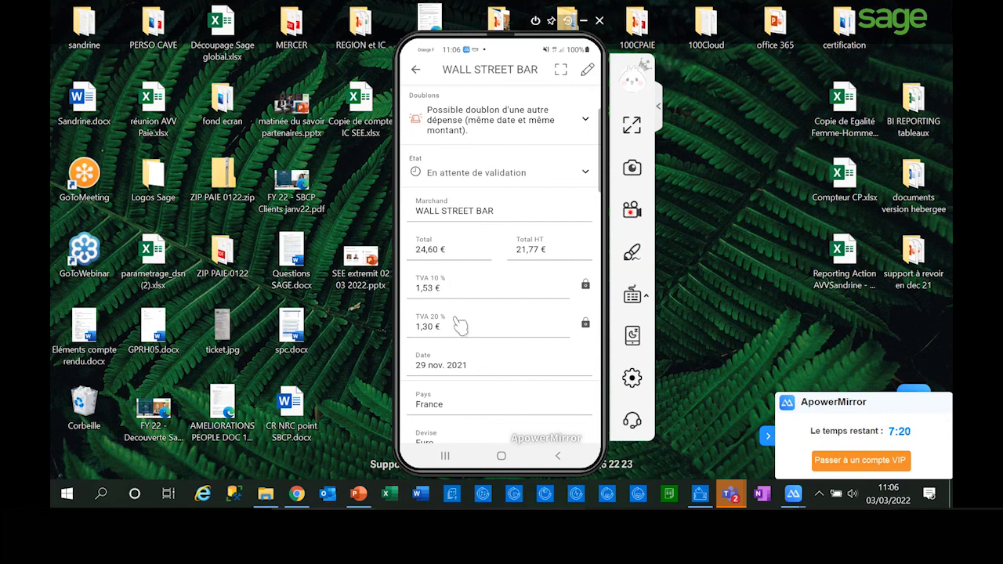
{"action": "left_click_drag", "start_coordinate": [507, 369], "coordinate": [482, 213]}
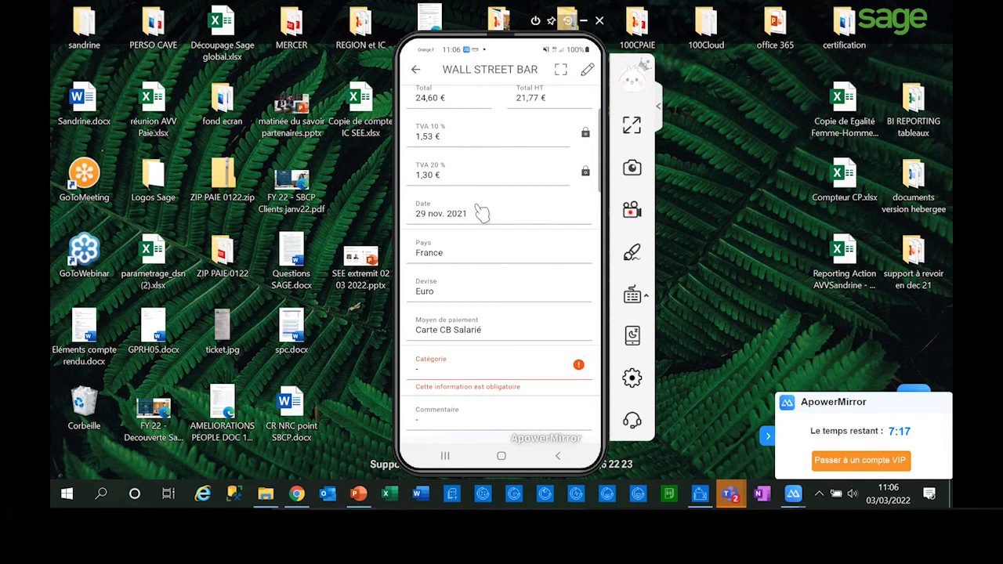
{"action": "left_click", "coordinate": [444, 221]}
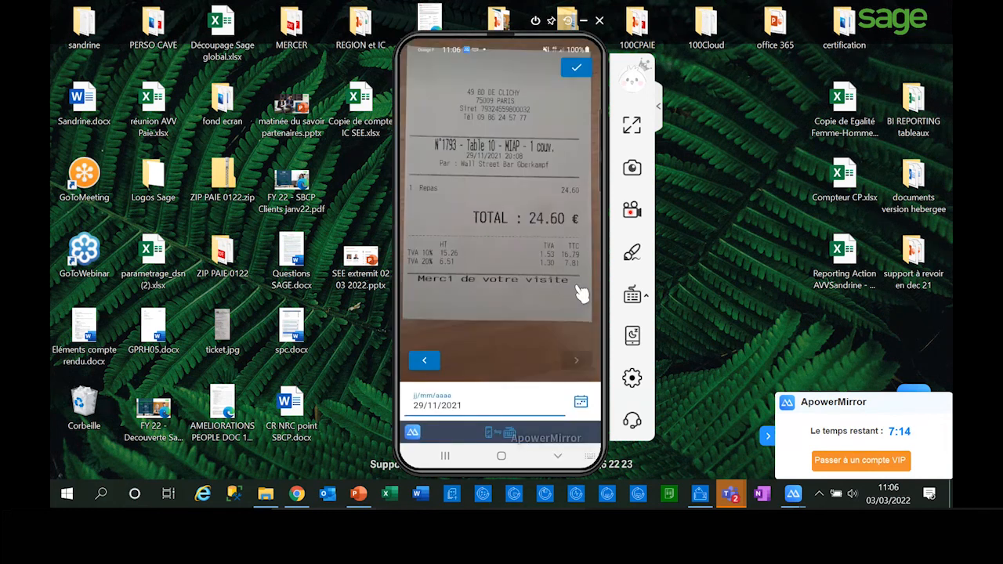
{"action": "left_click", "coordinate": [581, 401]}
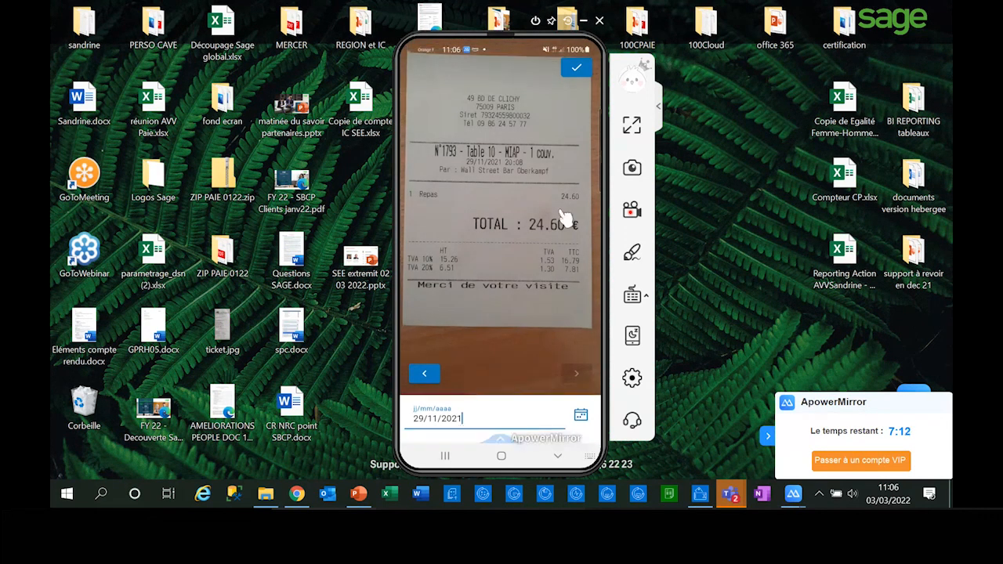
{"action": "left_click", "coordinate": [561, 184]}
{"action": "left_click", "coordinate": [561, 184]}
{"action": "left_click", "coordinate": [561, 184]}
{"action": "left_click", "coordinate": [561, 184]}
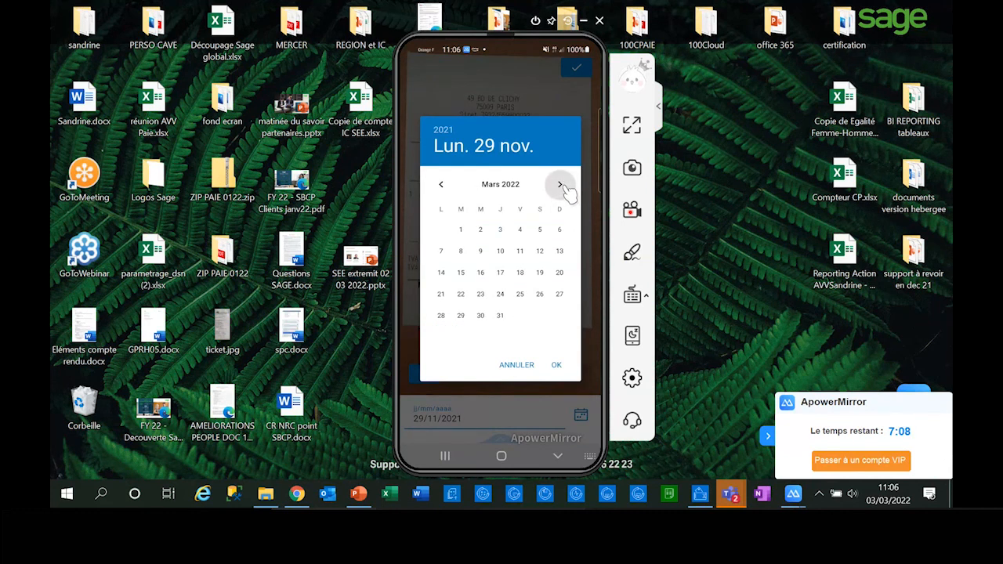
{"action": "left_click", "coordinate": [480, 230]}
{"action": "left_click", "coordinate": [557, 366]}
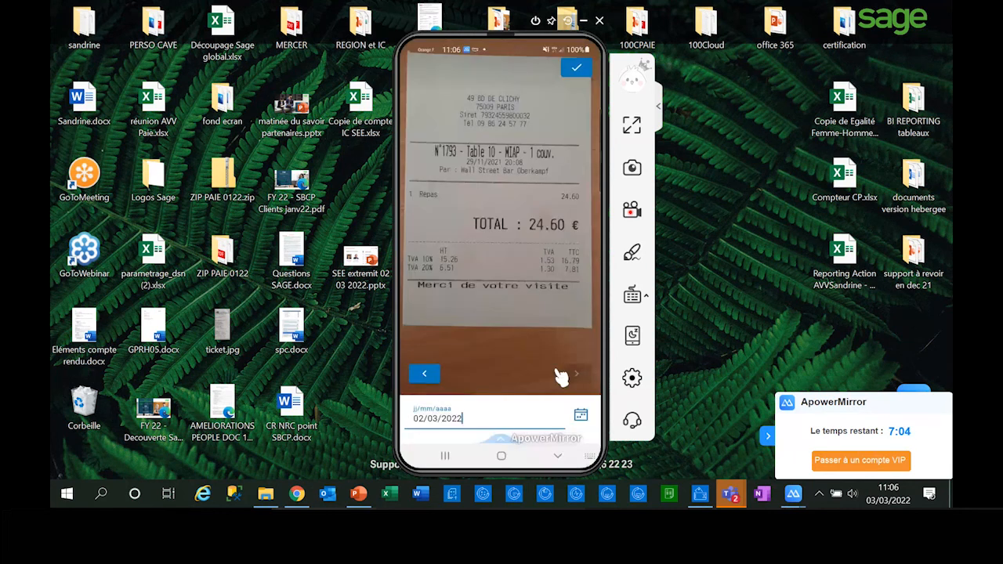
{"action": "left_click", "coordinate": [577, 69]}
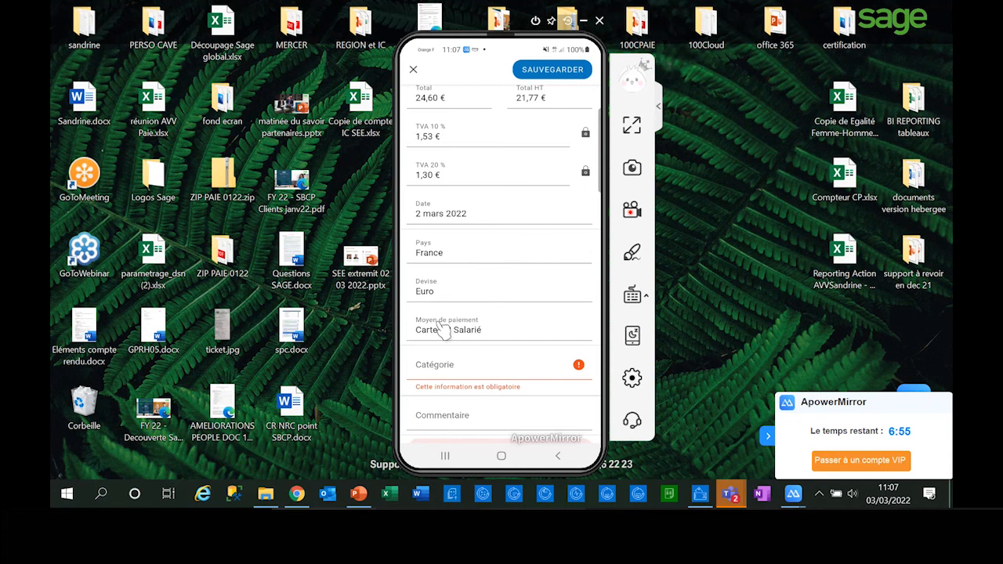
Step: Assign the category Déjeuner to the WALL STREET BAR expense, leave the comment empty and save it
{"action": "left_click", "coordinate": [444, 362]}
{"action": "left_click_drag", "start_coordinate": [528, 353], "coordinate": [513, 289]}
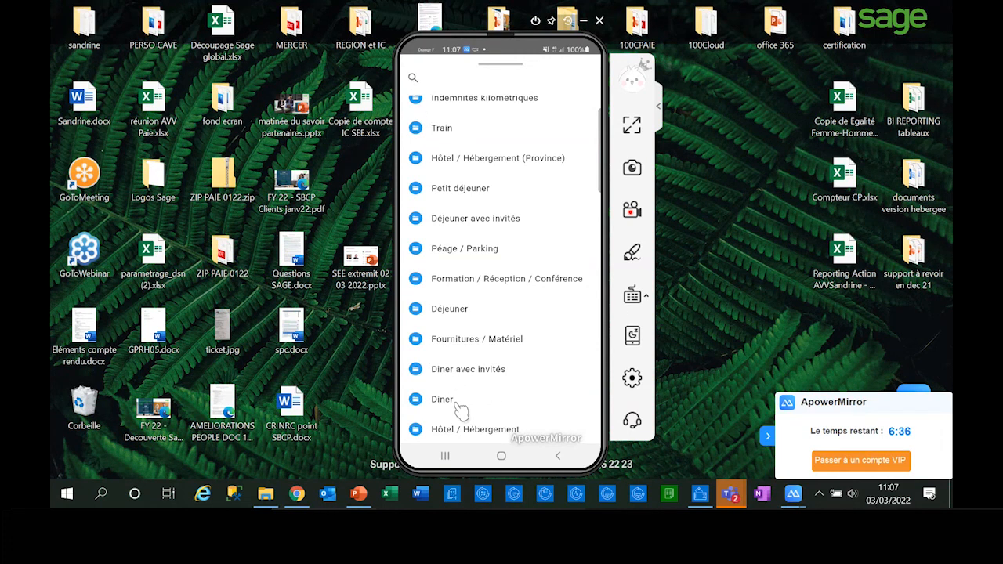
{"action": "left_click", "coordinate": [449, 312]}
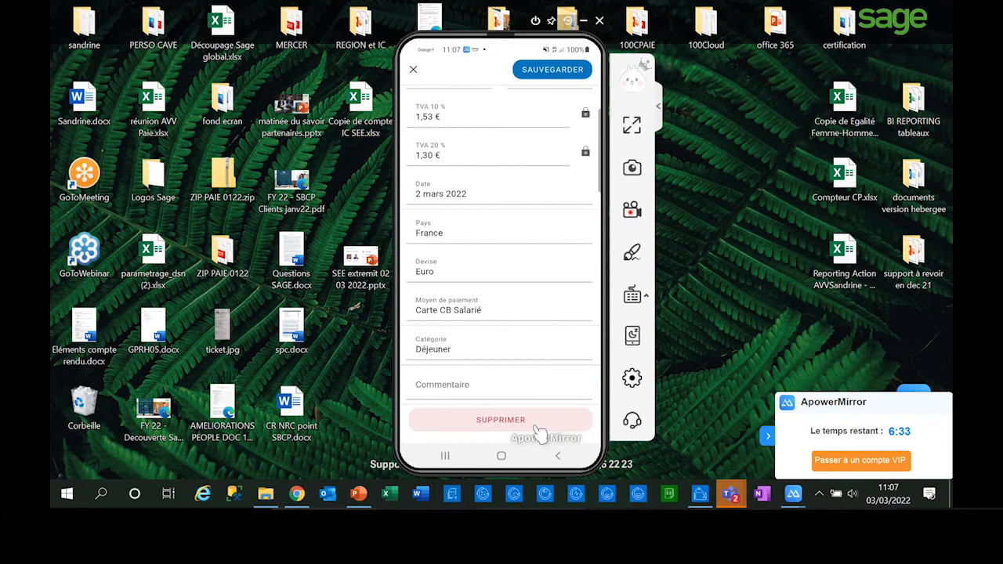
{"action": "left_click", "coordinate": [530, 387]}
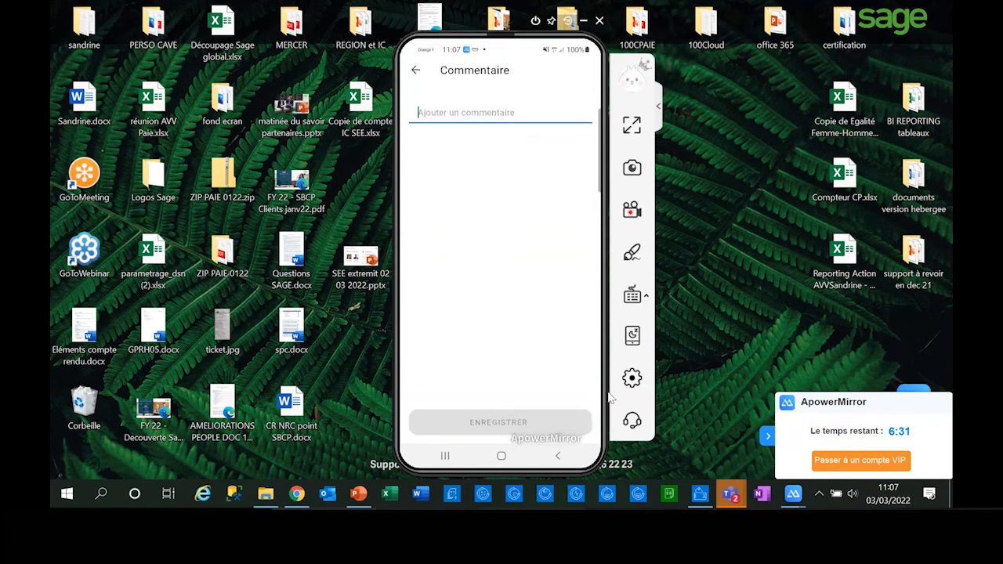
{"action": "left_click", "coordinate": [416, 69]}
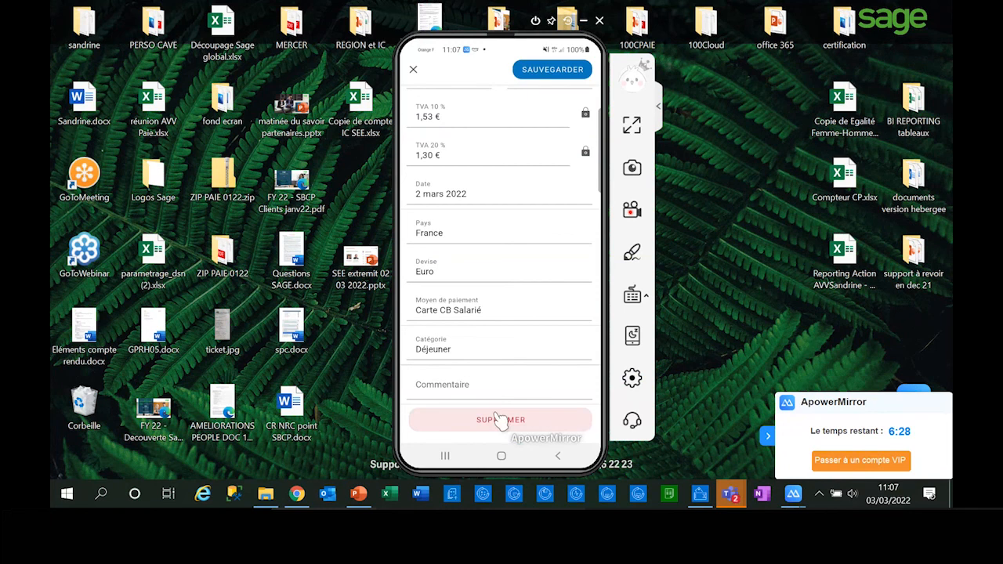
{"action": "left_click", "coordinate": [553, 69]}
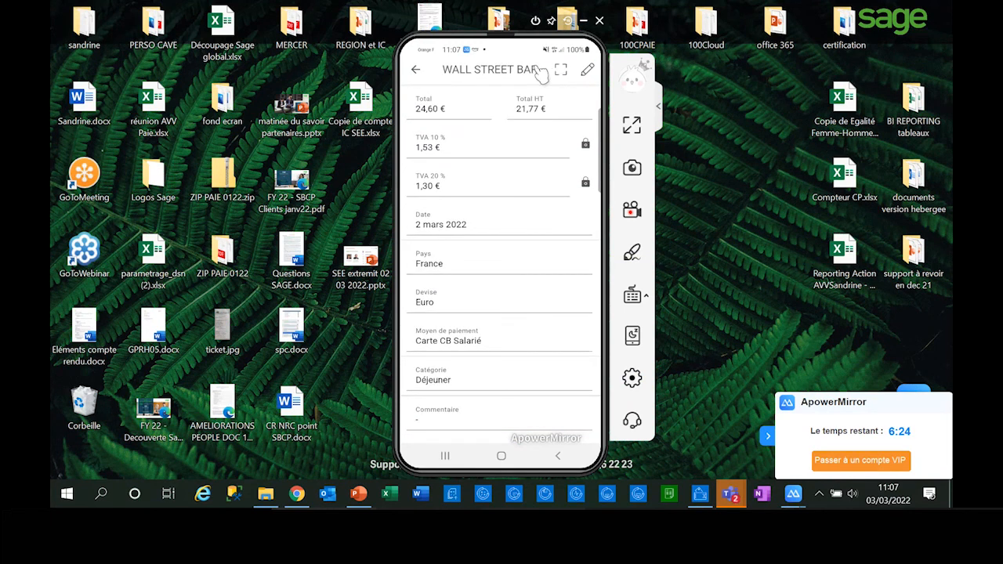
Step: Leave the WALL STREET BAR expense and look through the list of all expenses in the mobile app
{"action": "left_click", "coordinate": [416, 69]}
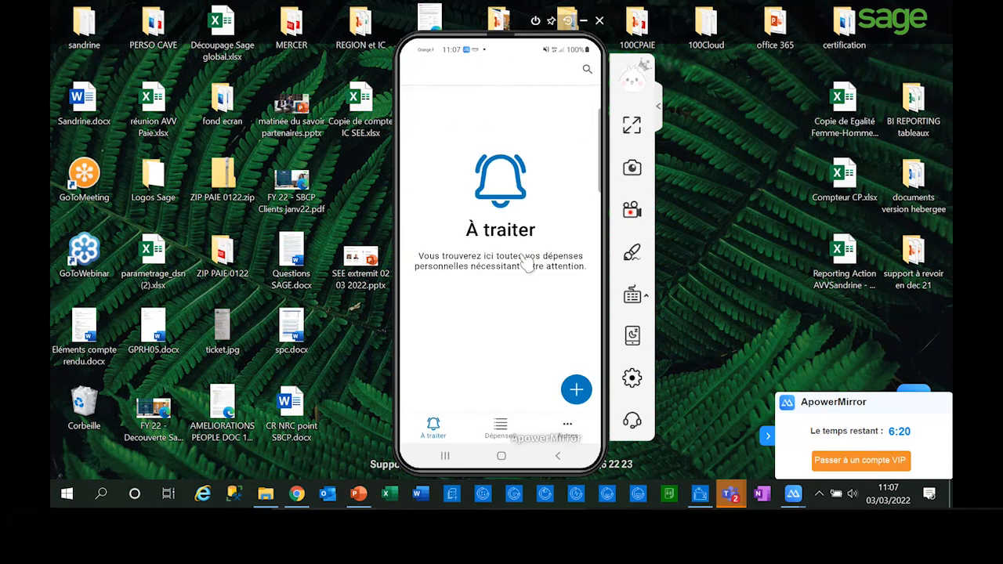
{"action": "left_click", "coordinate": [501, 431]}
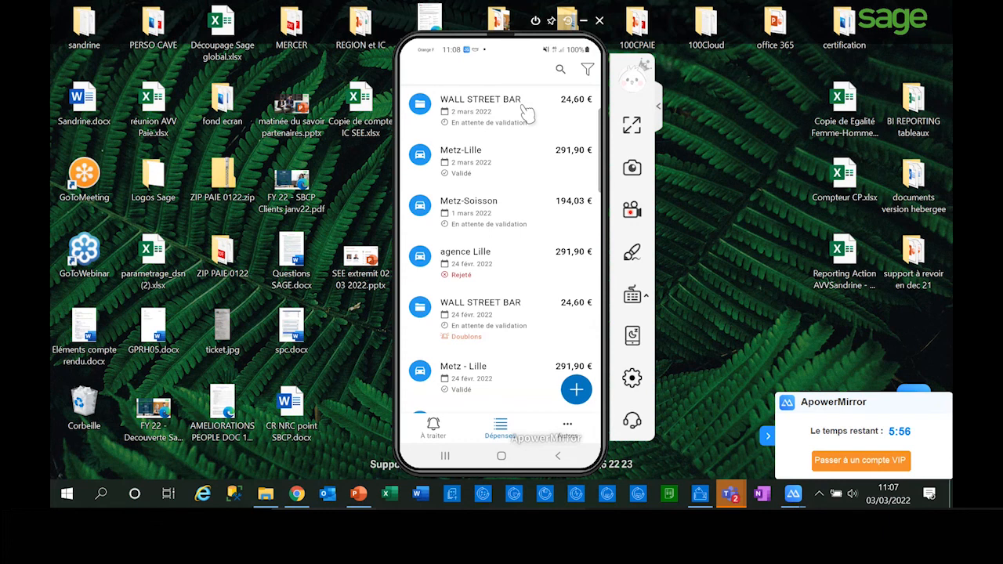
{"action": "scroll", "coordinate": [527, 113], "scroll_direction": "down", "scroll_amount": 1}
{"action": "scroll", "coordinate": [527, 114], "scroll_direction": "up", "scroll_amount": 1}
Step: Switch to Chrome, sign in to Sage Espace Employés and open the Notes de frais page for entering and tracking expenses
{"action": "left_click", "coordinate": [297, 494]}
{"action": "left_click", "coordinate": [490, 20]}
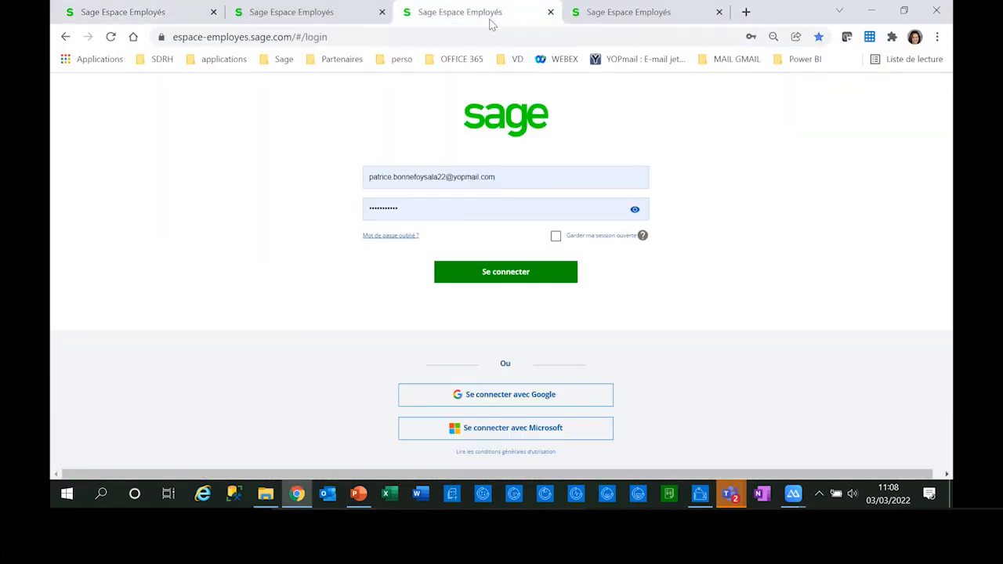
{"action": "left_click", "coordinate": [486, 272]}
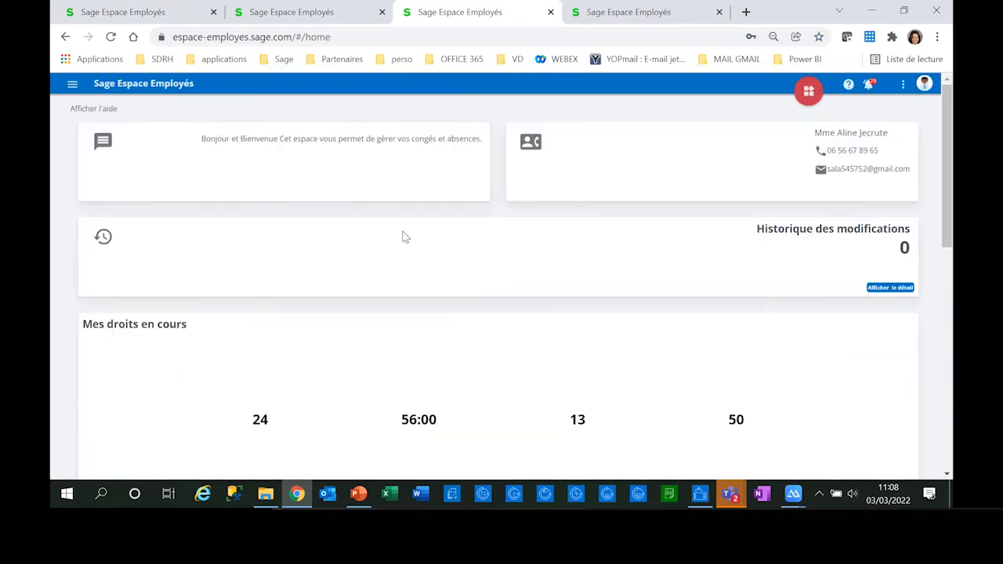
{"action": "left_click", "coordinate": [79, 88]}
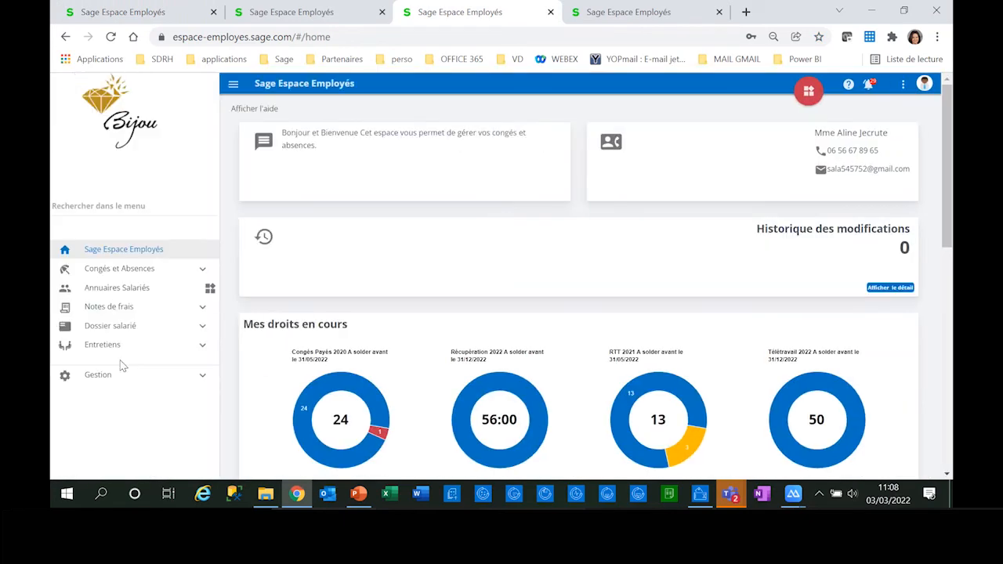
{"action": "left_click", "coordinate": [125, 308]}
{"action": "left_click", "coordinate": [133, 333]}
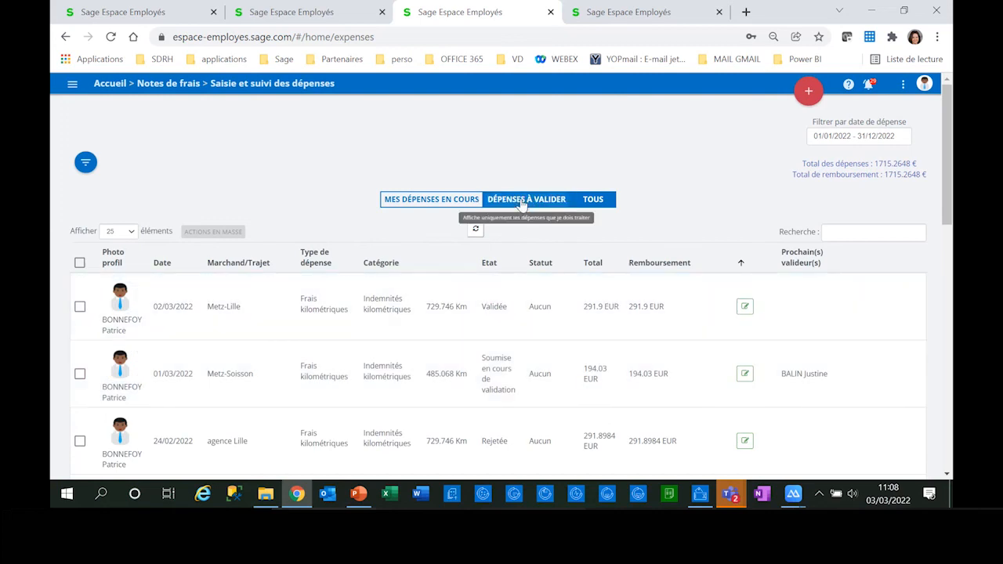
Step: View the expenses to validate and the employee's current expenses, and return to the list of all expenses
{"action": "left_click", "coordinate": [521, 202]}
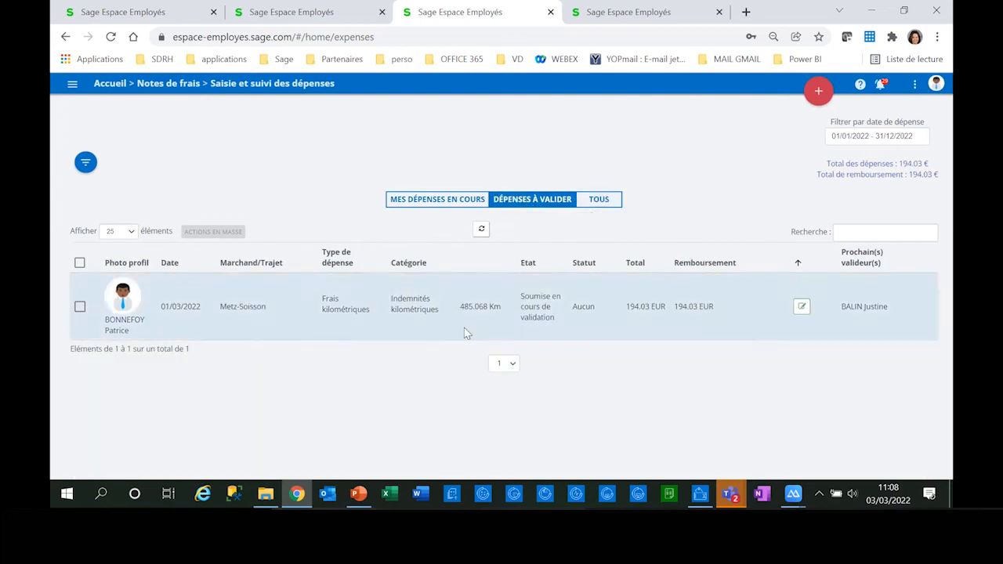
{"action": "left_click", "coordinate": [457, 200]}
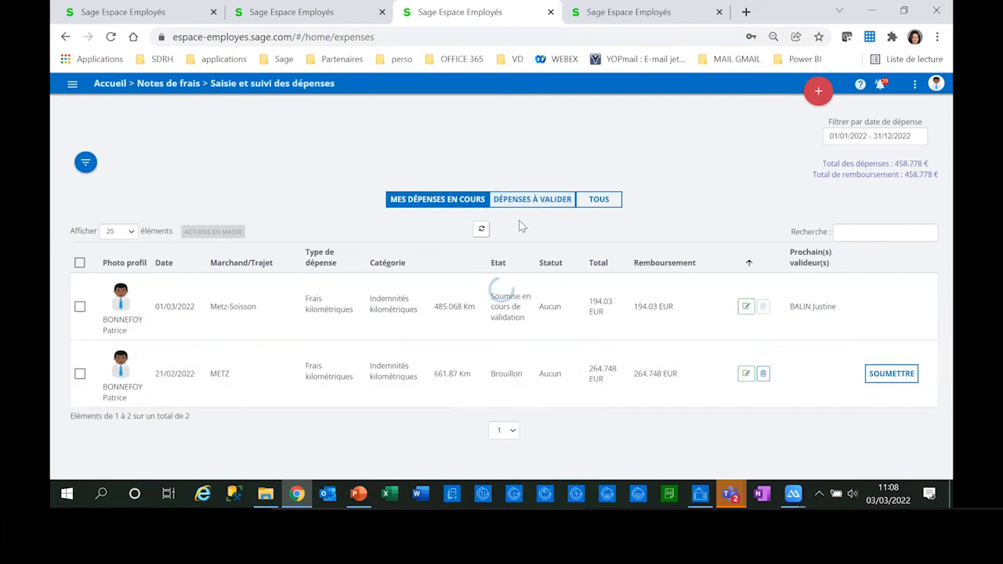
{"action": "left_click", "coordinate": [611, 203]}
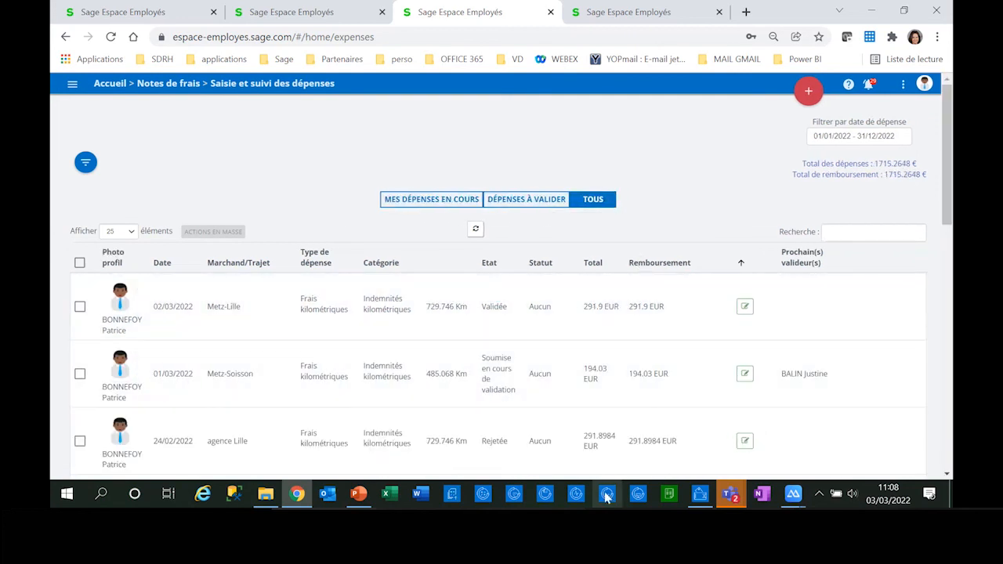
Step: Create a standard expense and attach the receipt facture-repas.jpg from the fiche NDF folder within note de frais
{"action": "left_click", "coordinate": [810, 91]}
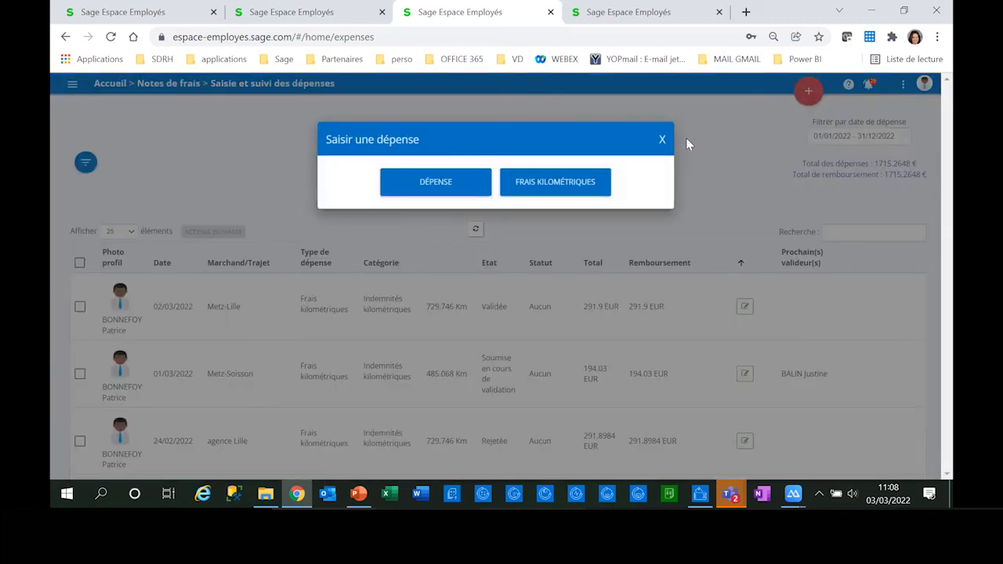
{"action": "left_click", "coordinate": [432, 183]}
{"action": "left_click", "coordinate": [292, 201]}
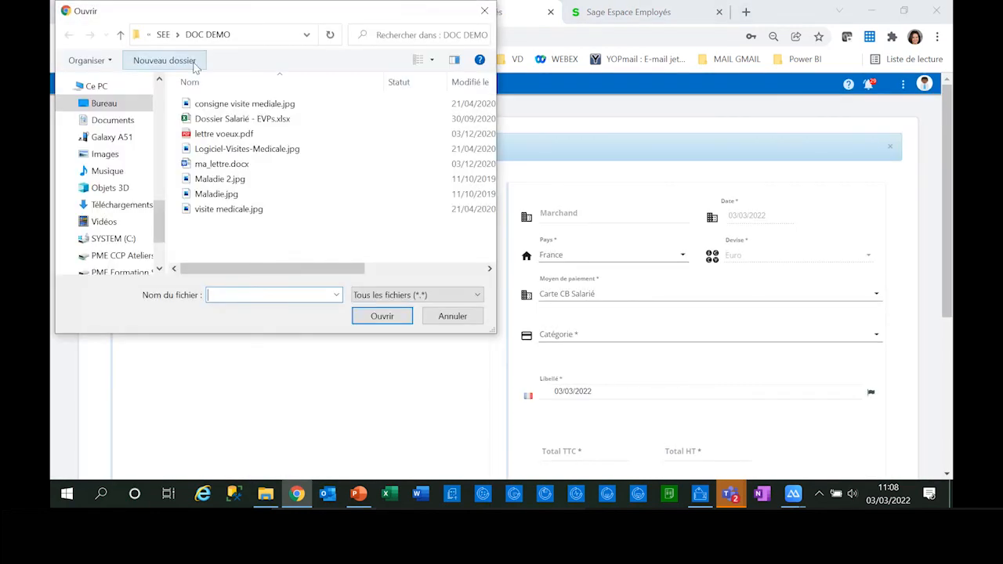
{"action": "left_click", "coordinate": [163, 35]}
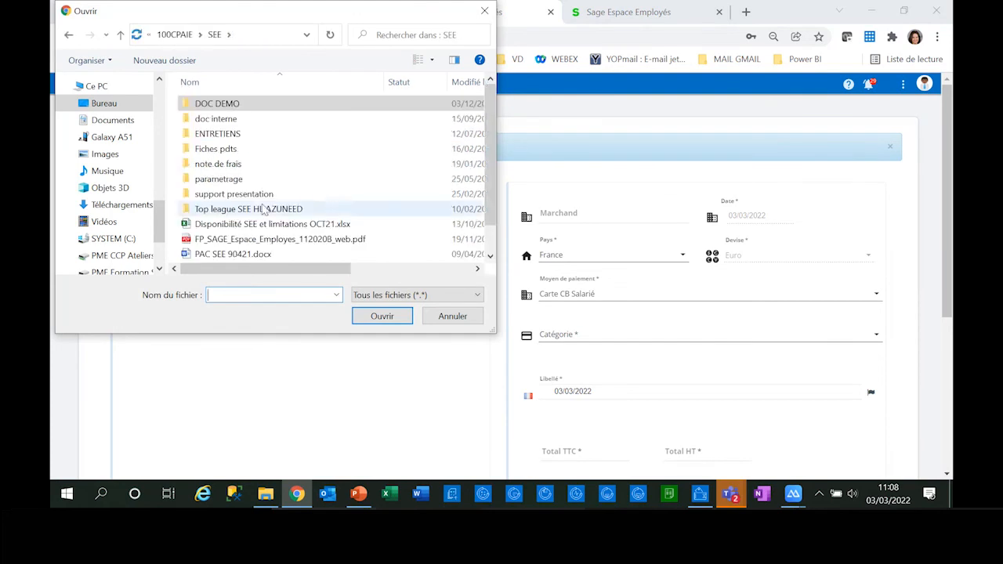
{"action": "double_click", "coordinate": [230, 164]}
{"action": "double_click", "coordinate": [230, 119]}
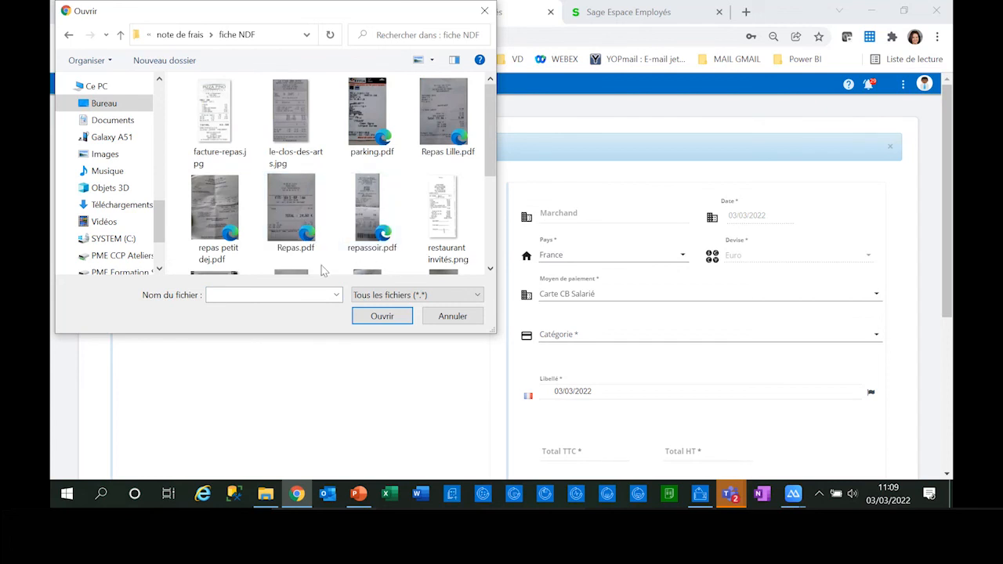
{"action": "scroll", "coordinate": [304, 249], "scroll_direction": "down", "scroll_amount": 1}
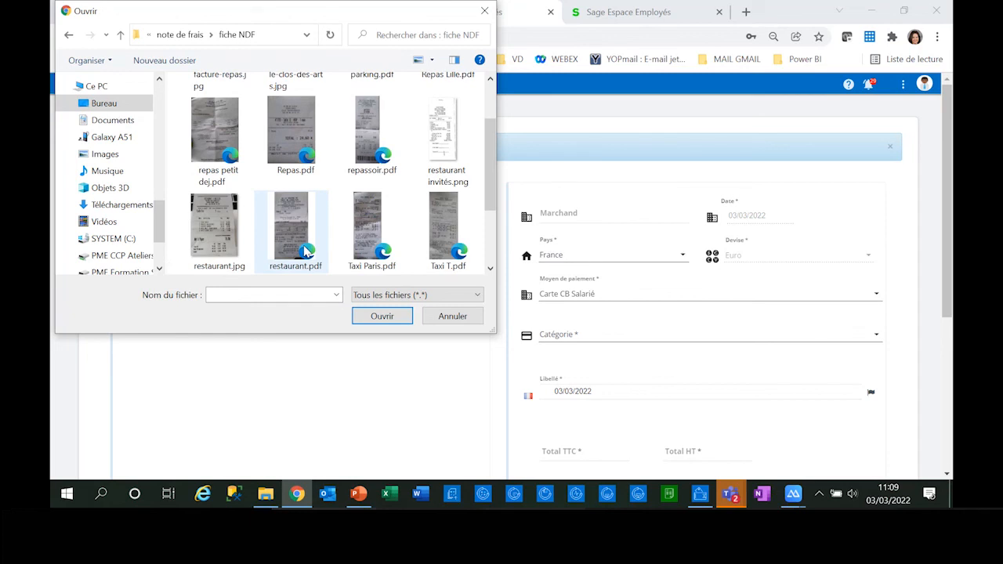
{"action": "scroll", "coordinate": [304, 250], "scroll_direction": "up", "scroll_amount": 1}
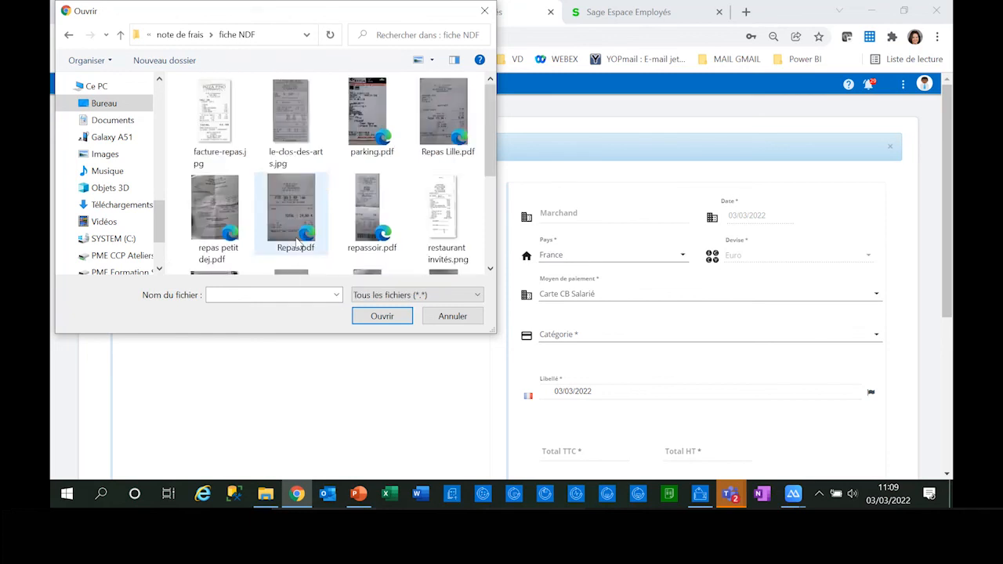
{"action": "left_click", "coordinate": [214, 121]}
{"action": "left_click", "coordinate": [392, 318]}
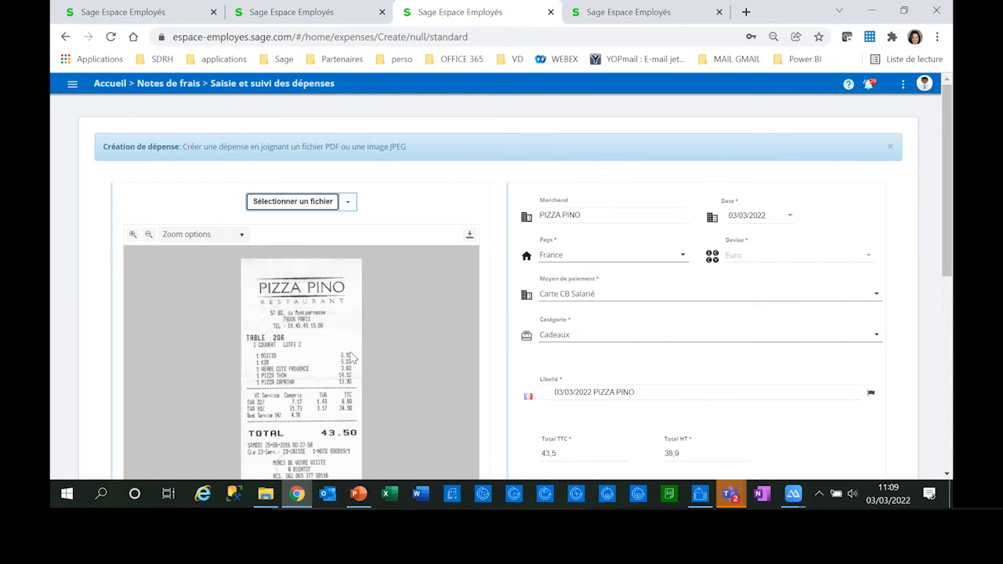
Step: Set the category of the PIZZA PINO expense to Diner avec invités
{"action": "scroll", "coordinate": [703, 298], "scroll_direction": "down", "scroll_amount": 1}
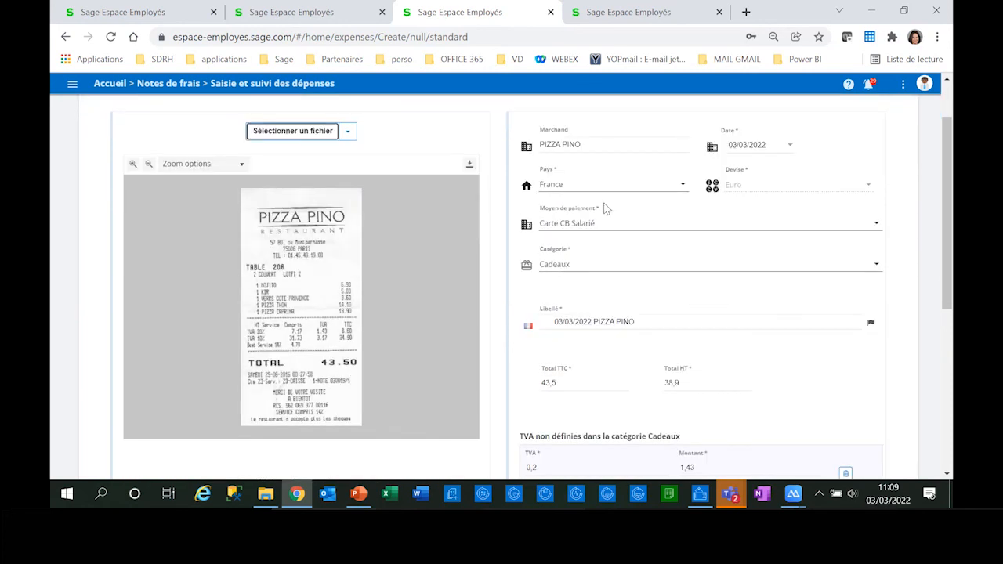
{"action": "left_click", "coordinate": [578, 263]}
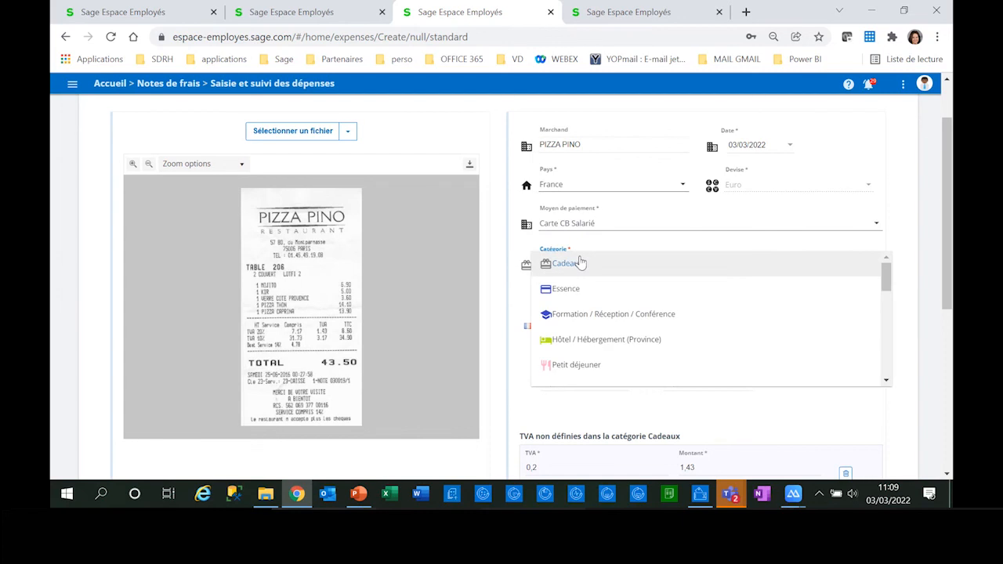
{"action": "scroll", "coordinate": [627, 347], "scroll_direction": "down", "scroll_amount": 1}
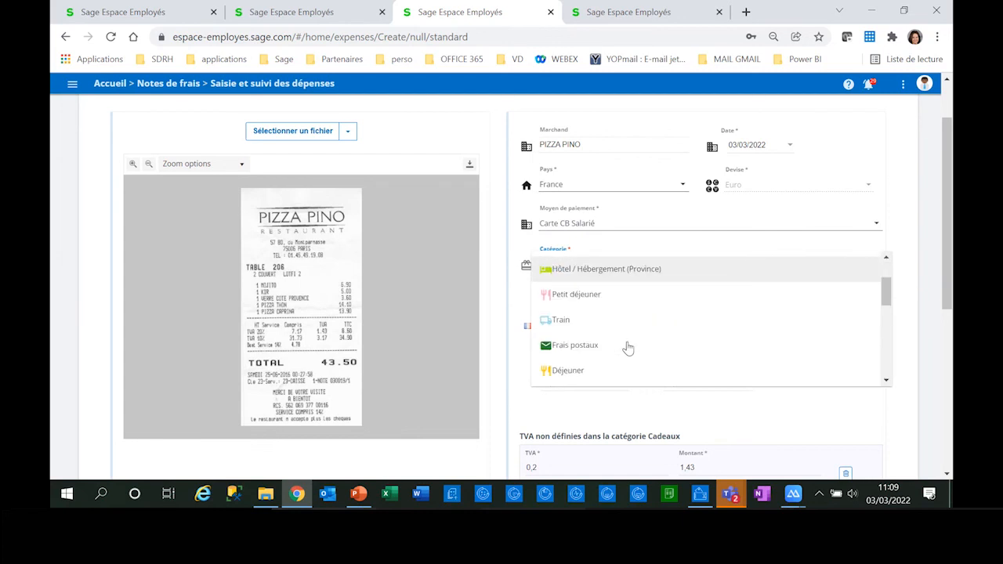
{"action": "scroll", "coordinate": [628, 347], "scroll_direction": "down", "scroll_amount": 1}
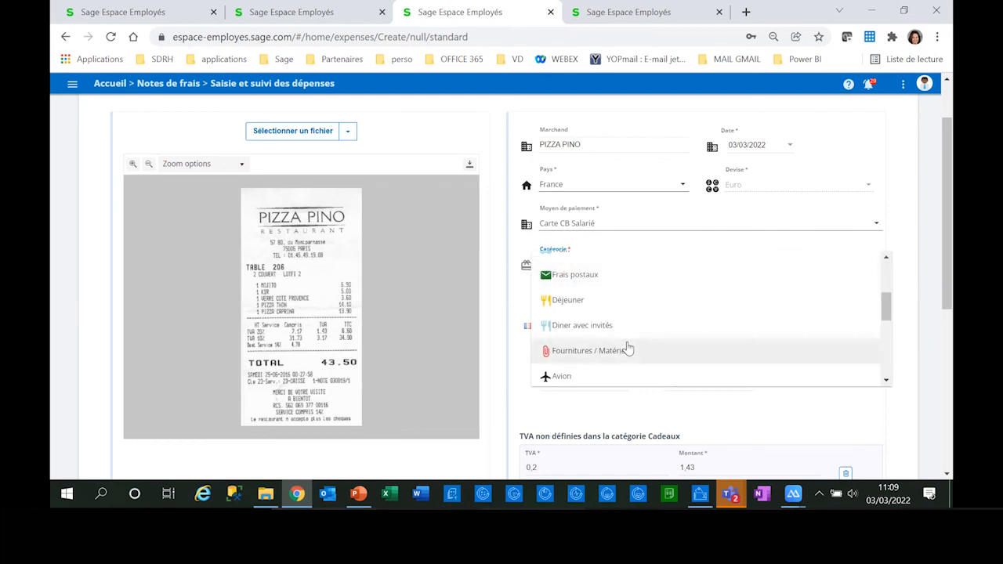
{"action": "left_click", "coordinate": [605, 330]}
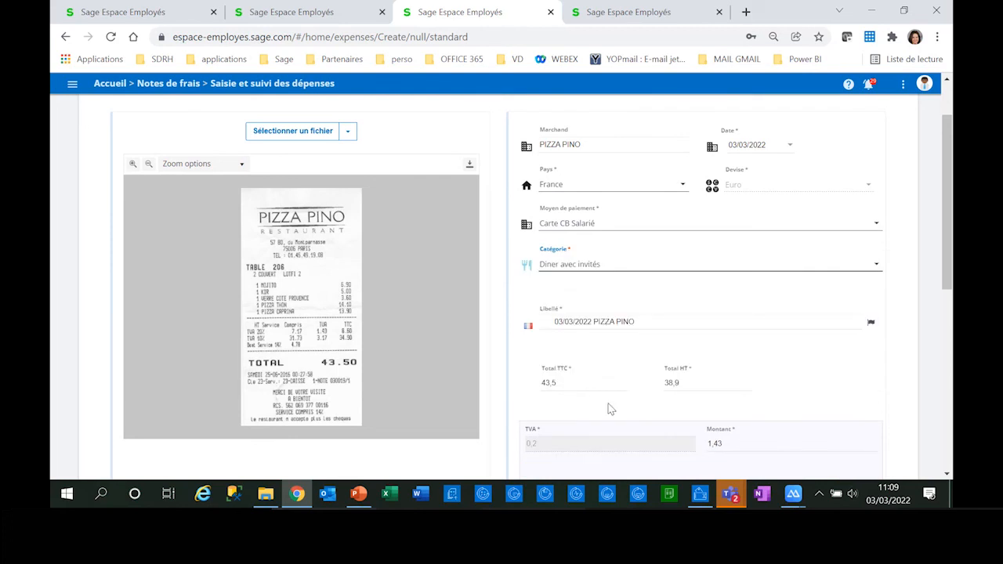
Step: Set the number of covers to 2, enter the guests' names, and save and submit the PIZZA PINO expense
{"action": "scroll", "coordinate": [768, 392], "scroll_direction": "down", "scroll_amount": 2}
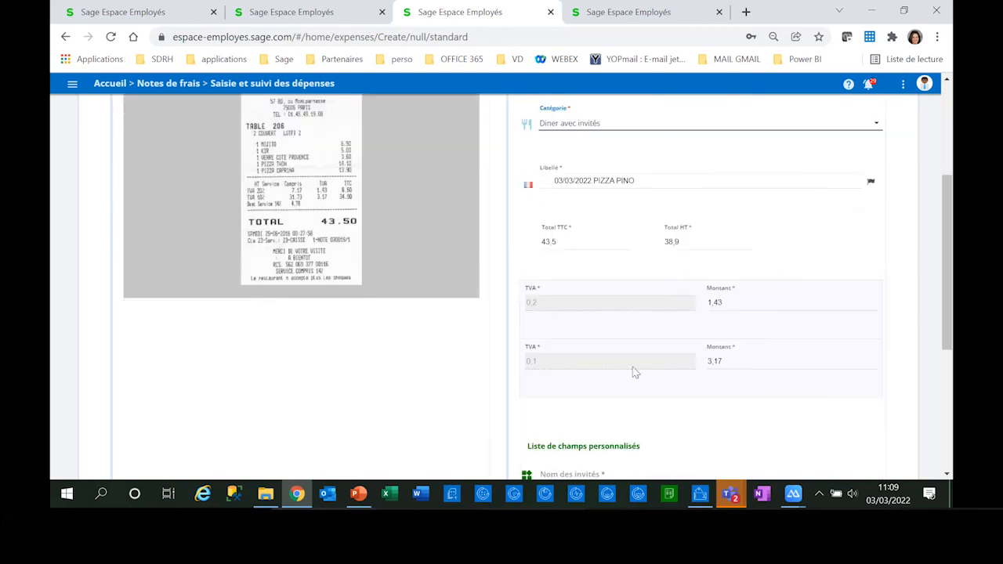
{"action": "scroll", "coordinate": [648, 397], "scroll_direction": "down", "scroll_amount": 2}
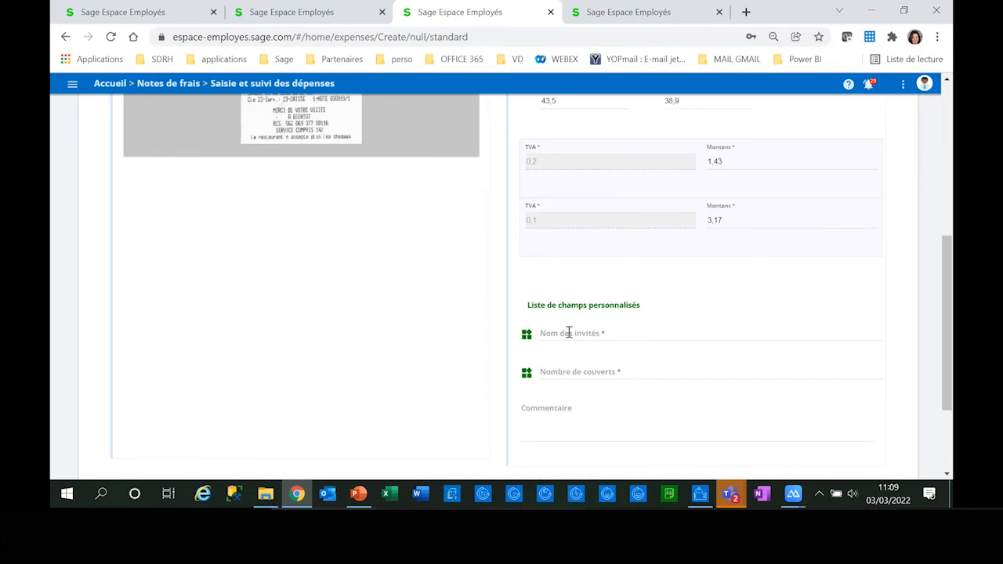
{"action": "left_click", "coordinate": [560, 371]}
{"action": "type", "text": "2"}
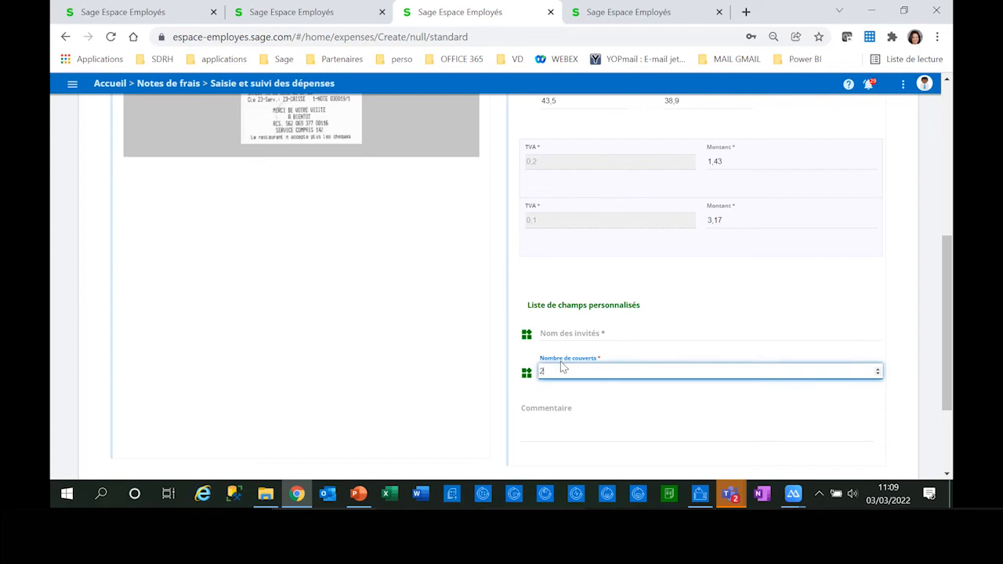
{"action": "left_click", "coordinate": [558, 333]}
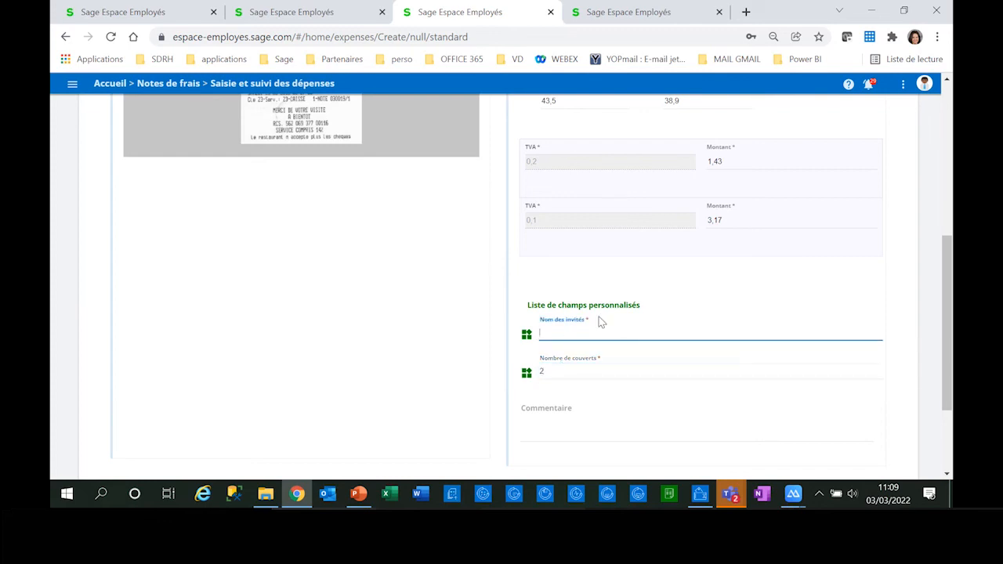
{"action": "type", "text": "DUPONT-"}
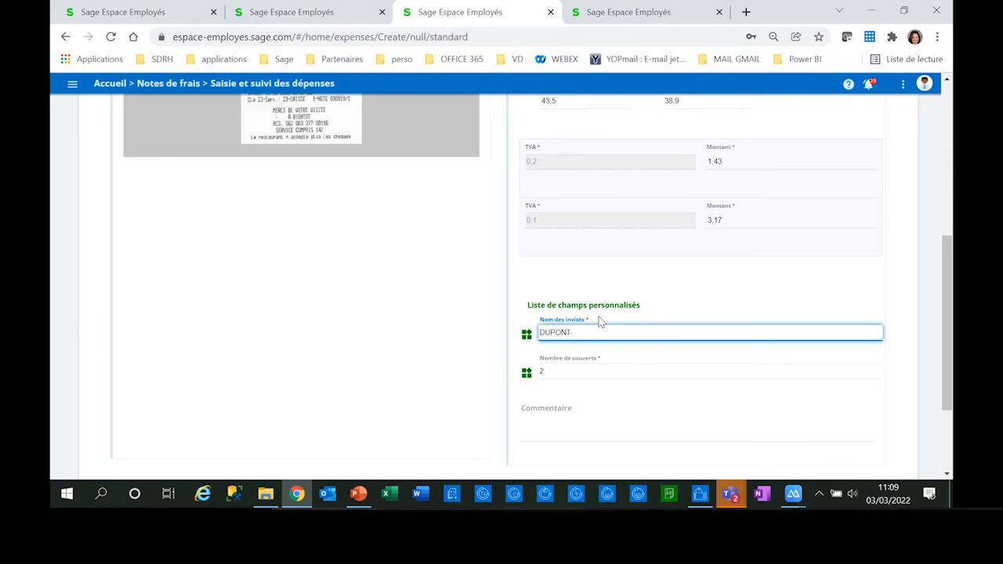
{"action": "type", "text": "RANT"}
{"action": "scroll", "coordinate": [652, 226], "scroll_direction": "down", "scroll_amount": 3}
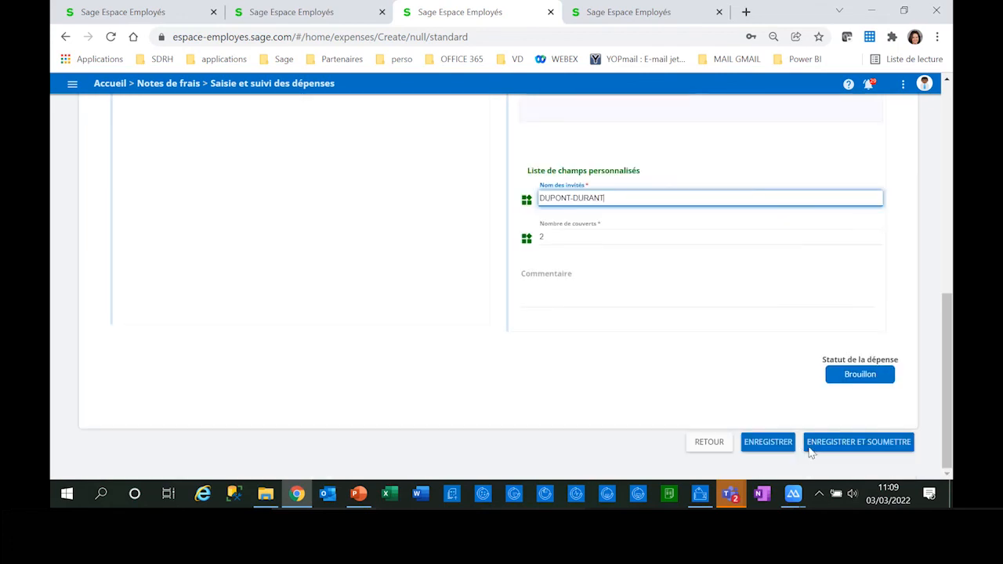
{"action": "left_click", "coordinate": [832, 444]}
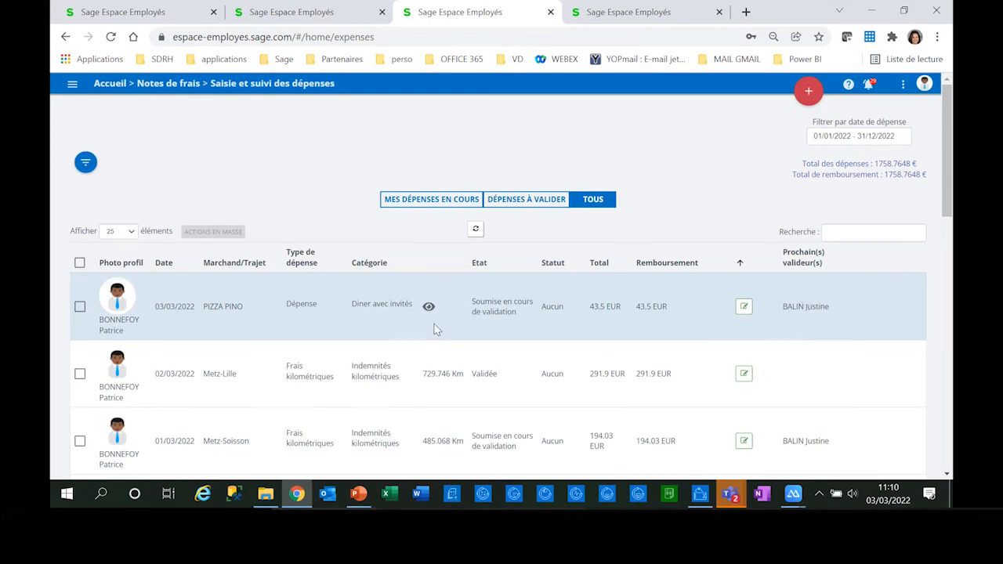
Step: Look through the expense list and preview the receipt of the WALL STREET BAR expense dated 24/02/2022
{"action": "mouse_move", "coordinate": [428, 307]}
{"action": "scroll", "coordinate": [429, 302], "scroll_direction": "down", "scroll_amount": 1}
{"action": "scroll", "coordinate": [430, 297], "scroll_direction": "down", "scroll_amount": 2}
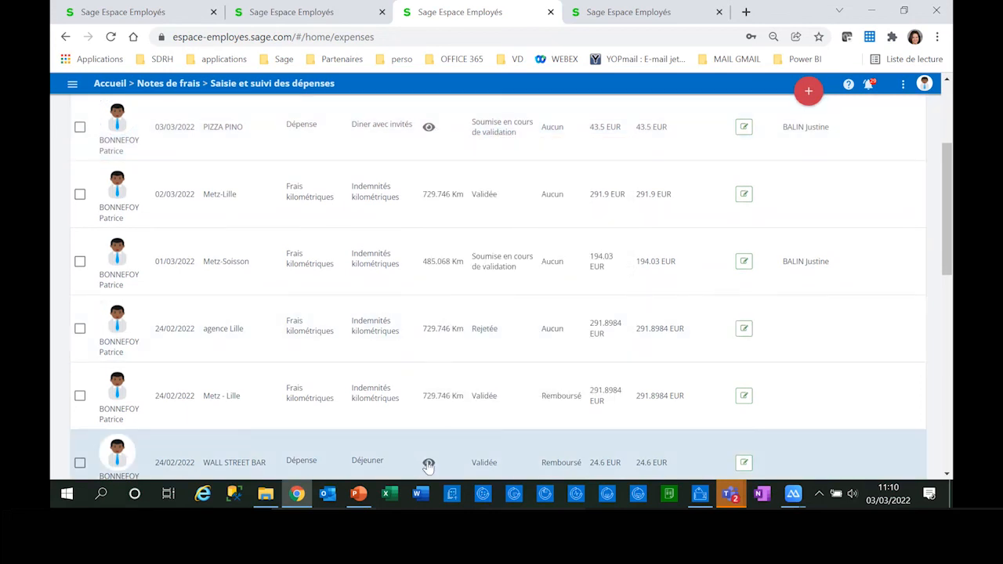
{"action": "scroll", "coordinate": [428, 467], "scroll_direction": "down", "scroll_amount": 1}
{"action": "scroll", "coordinate": [429, 467], "scroll_direction": "up", "scroll_amount": 1}
{"action": "scroll", "coordinate": [400, 298], "scroll_direction": "down", "scroll_amount": 4}
{"action": "mouse_move", "coordinate": [429, 133]}
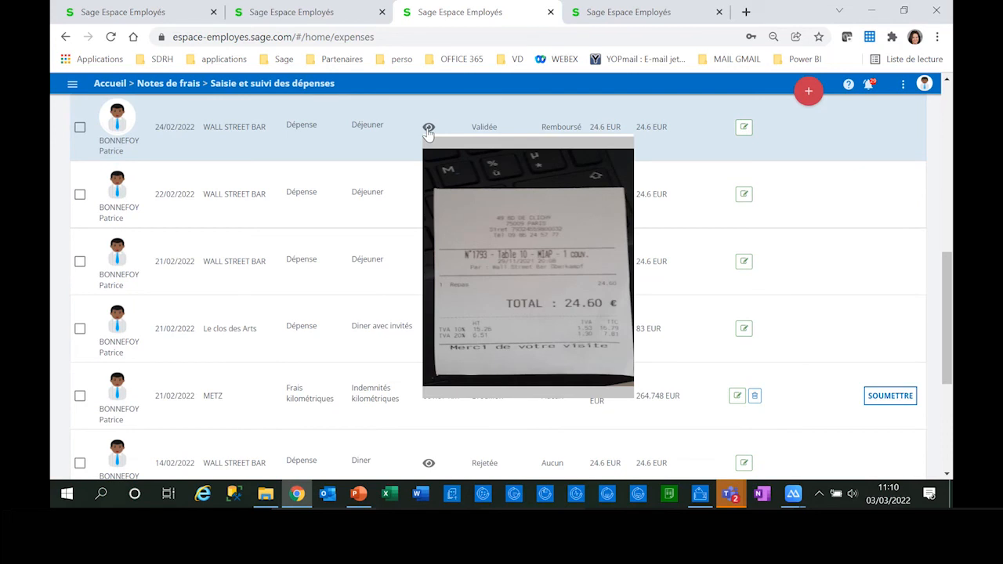
{"action": "scroll", "coordinate": [547, 178], "scroll_direction": "up", "scroll_amount": 3}
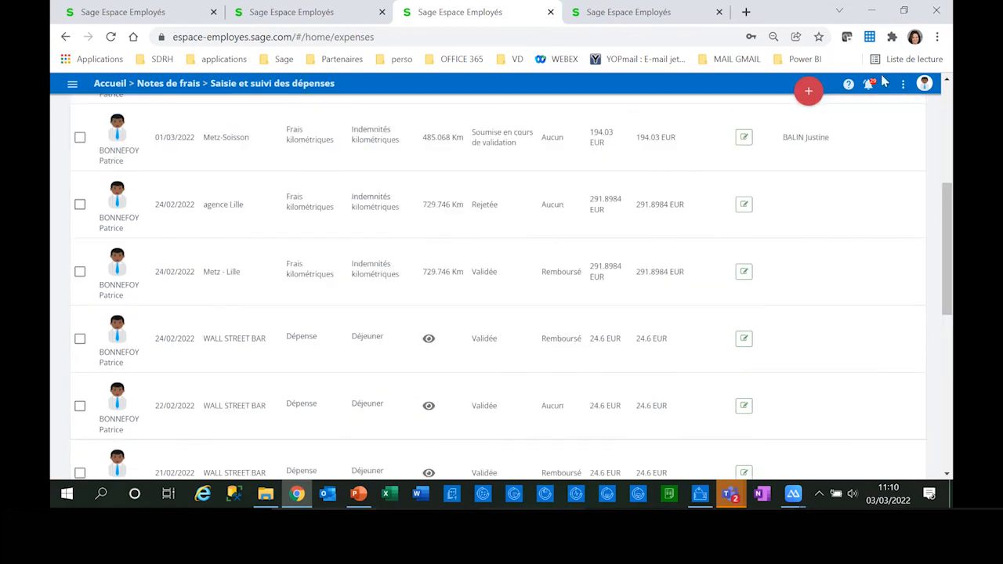
Step: Create a mileage expense (Frais kilométriques) dated 03/03/2022 and enter Metz -Paris as the route
{"action": "left_click", "coordinate": [808, 91]}
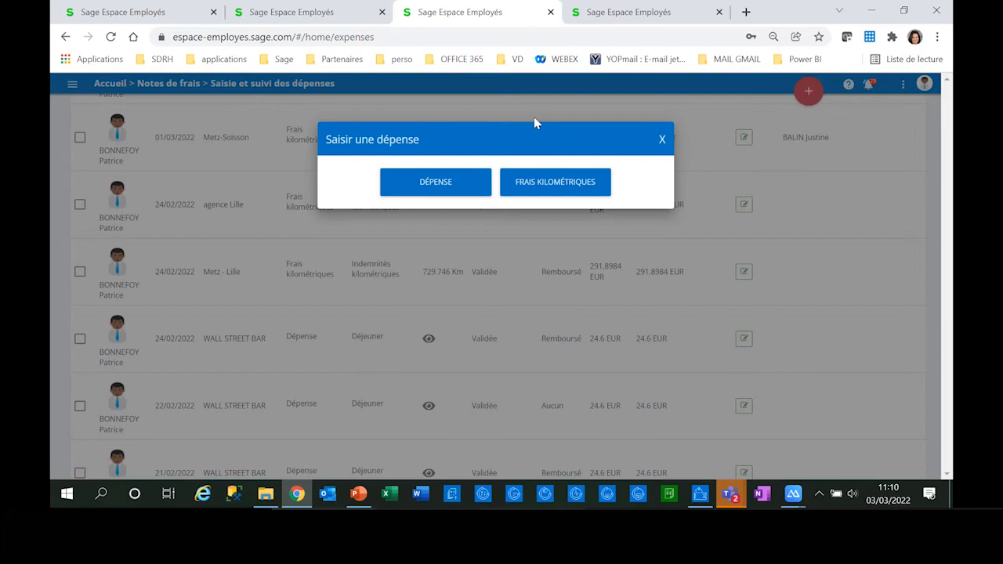
{"action": "left_click", "coordinate": [528, 185]}
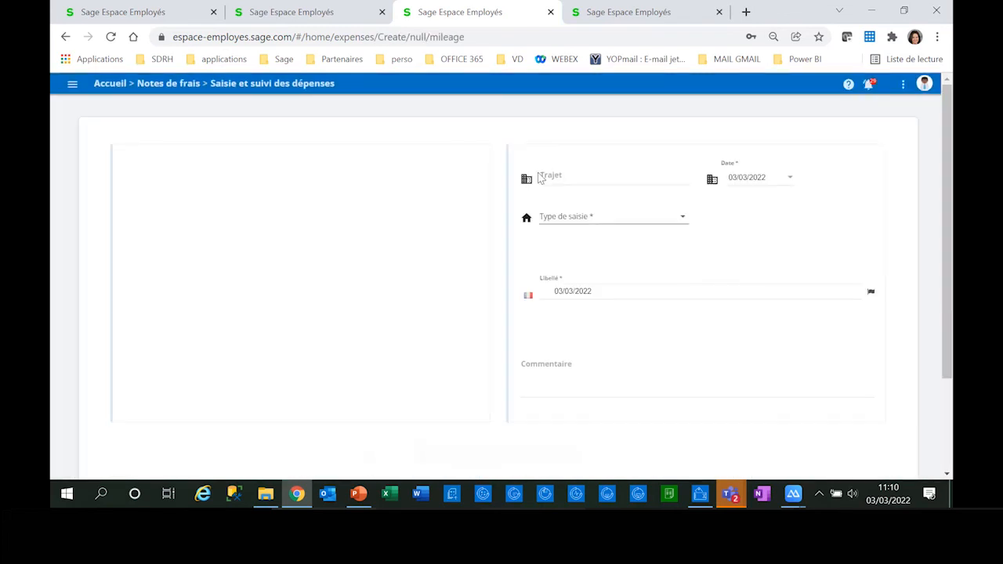
{"action": "left_click", "coordinate": [547, 175]}
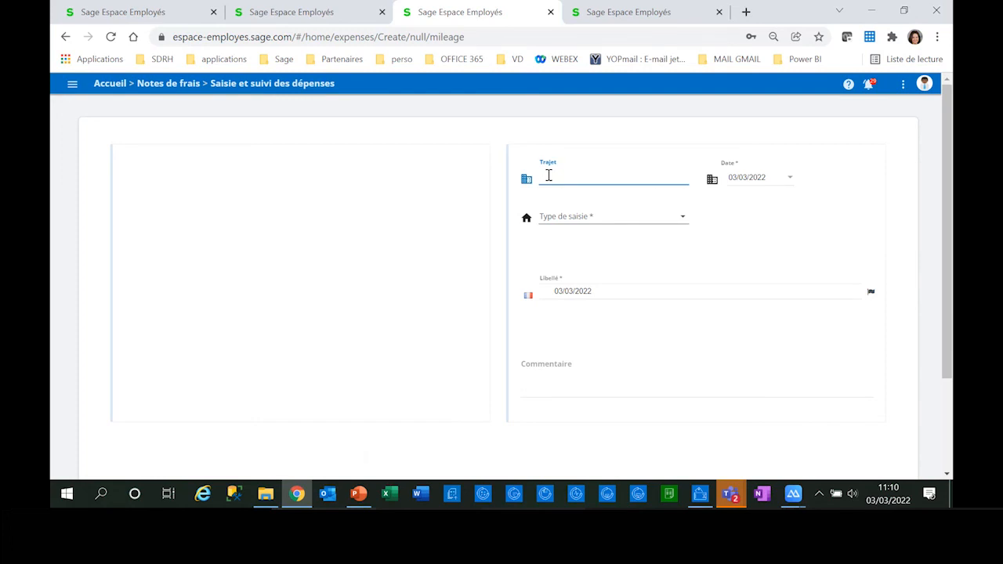
{"action": "type", "text": "Mt"}
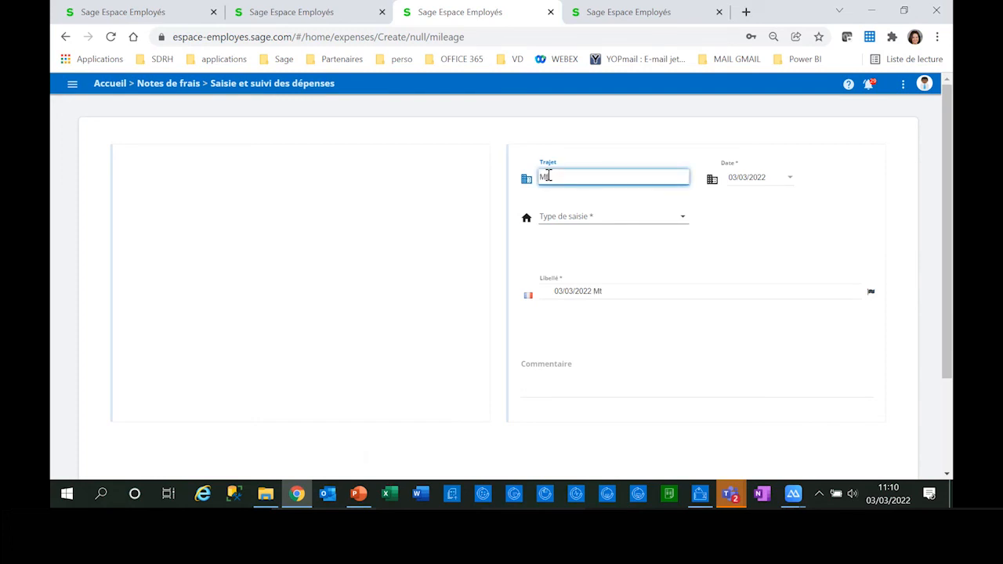
{"action": "key", "text": "BackSpace"}
{"action": "key", "text": "BackSpace"}
{"action": "type", "text": "etz"}
{"action": "type", "text": "-Pa"}
Step: Set the mileage entry type to Saisie avec Google Maps and the category to Indemnités kilométriques
{"action": "left_click", "coordinate": [562, 217]}
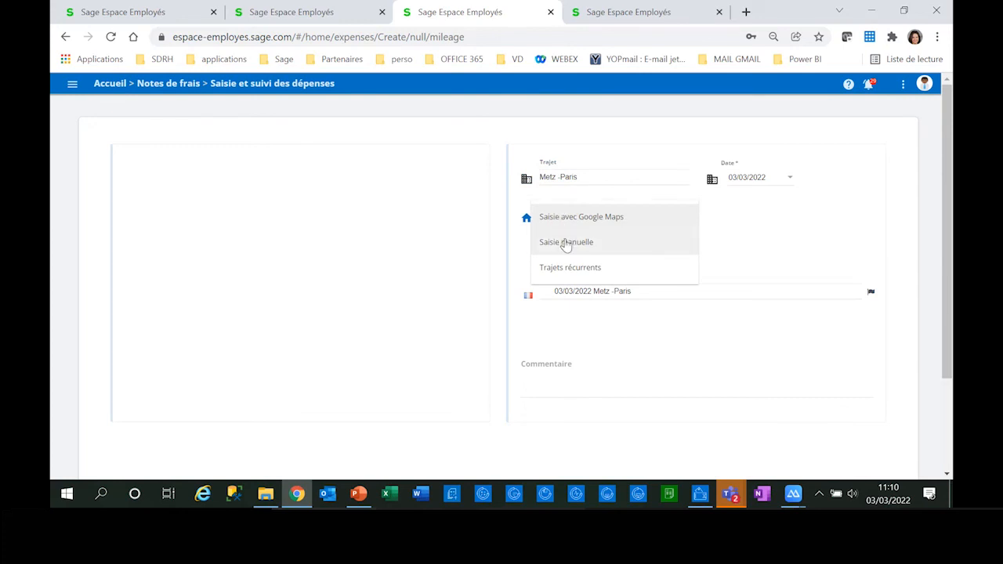
{"action": "left_click", "coordinate": [549, 221]}
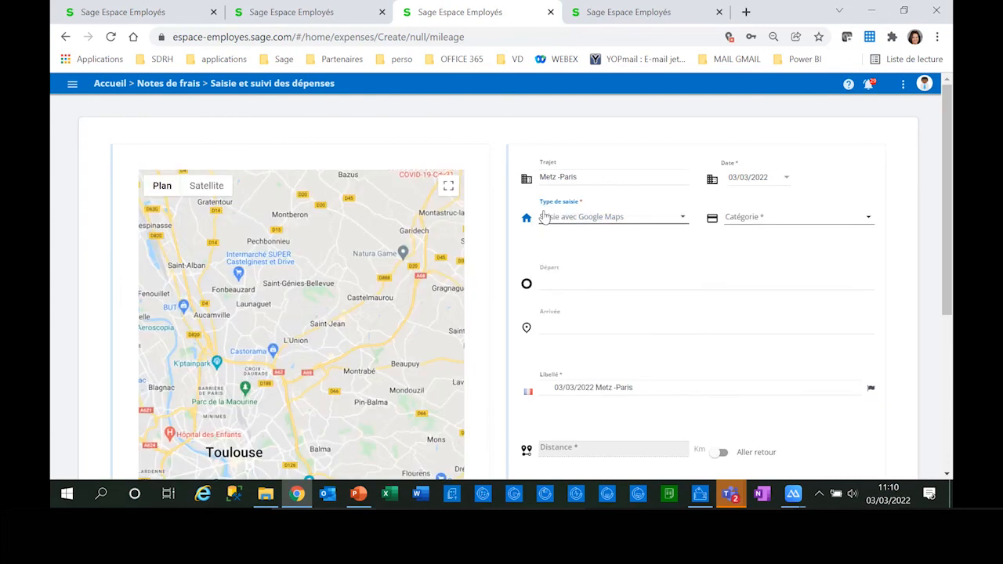
{"action": "left_click", "coordinate": [740, 219]}
{"action": "left_click", "coordinate": [743, 226]}
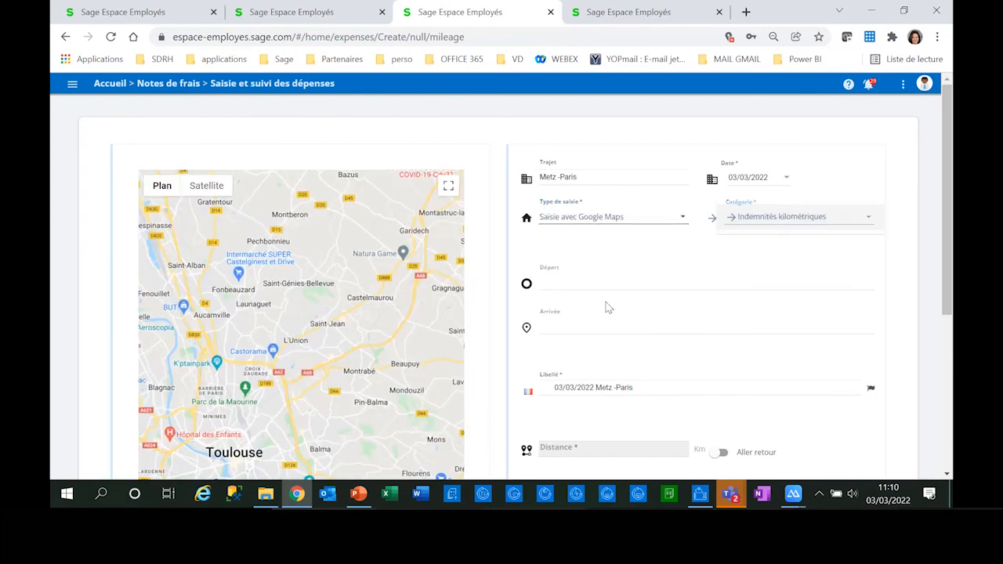
Step: Set the trip's departure to Metz and its arrival to Paris, using the suggested places
{"action": "left_click", "coordinate": [595, 285]}
{"action": "type", "text": "metz"}
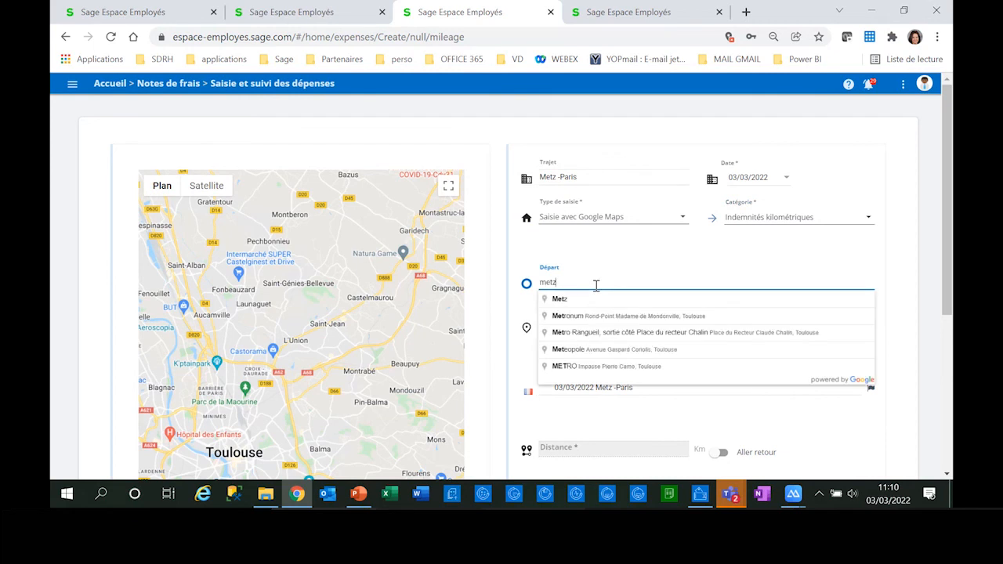
{"action": "left_click", "coordinate": [574, 300]}
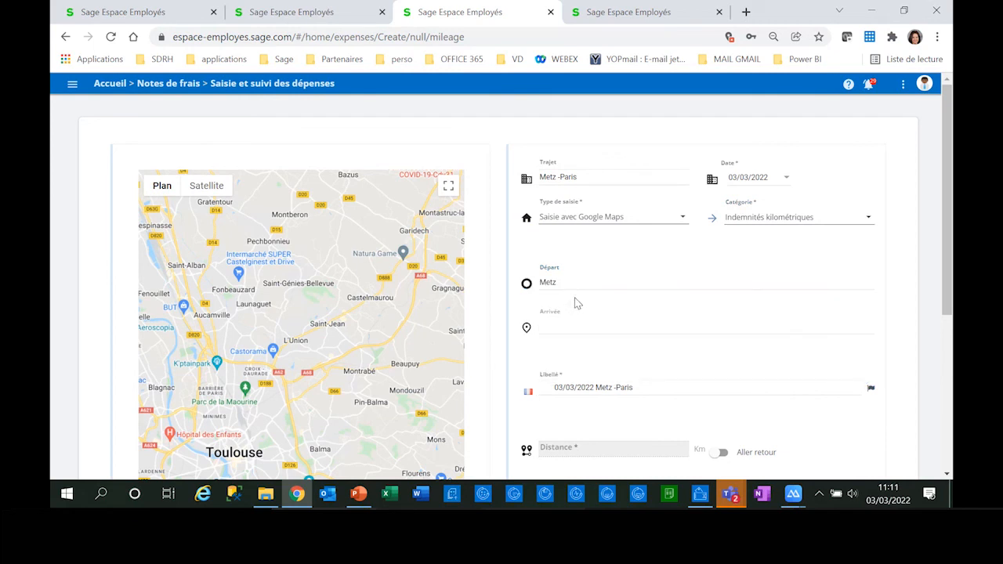
{"action": "left_click", "coordinate": [557, 322]}
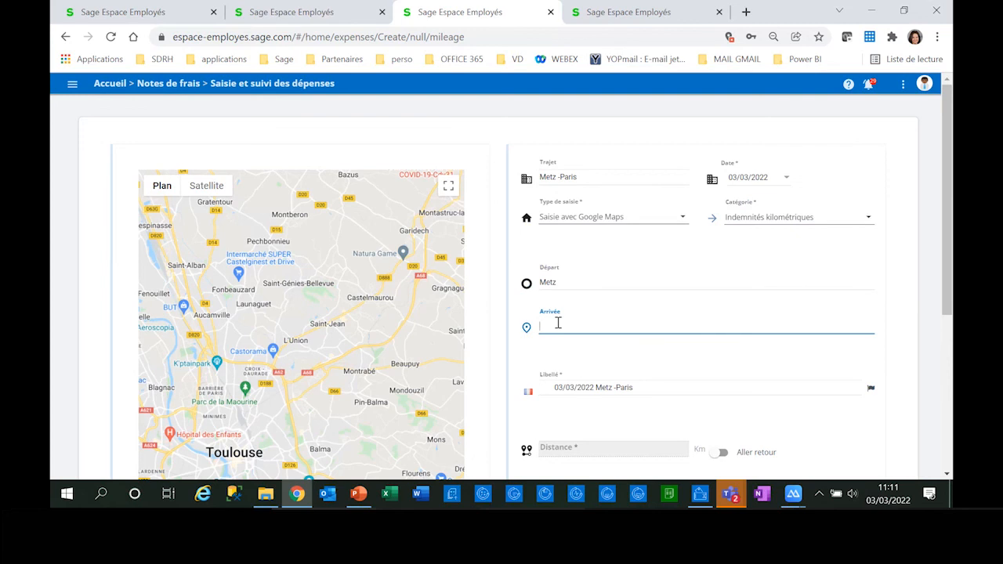
{"action": "type", "text": "Paris"}
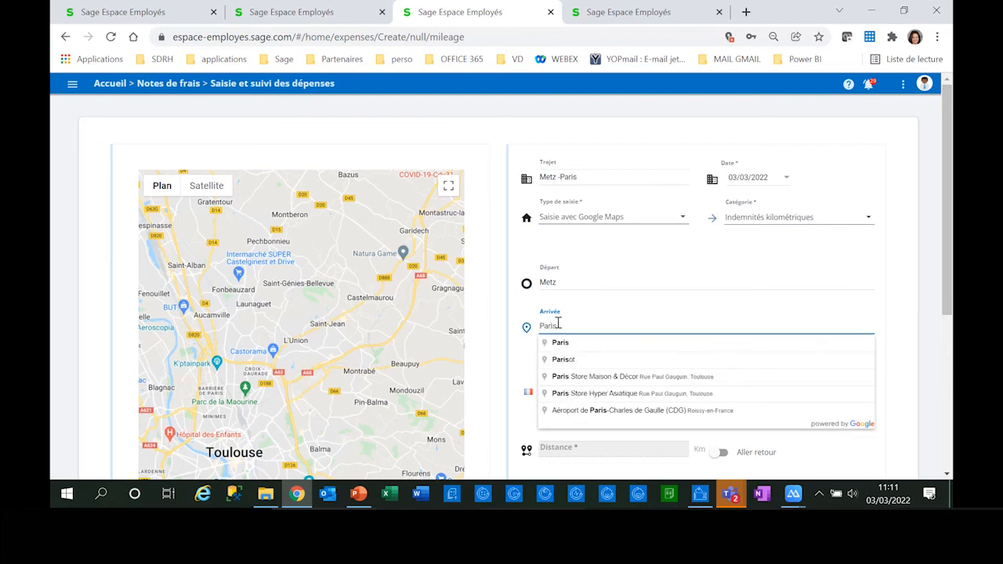
{"action": "left_click", "coordinate": [605, 345]}
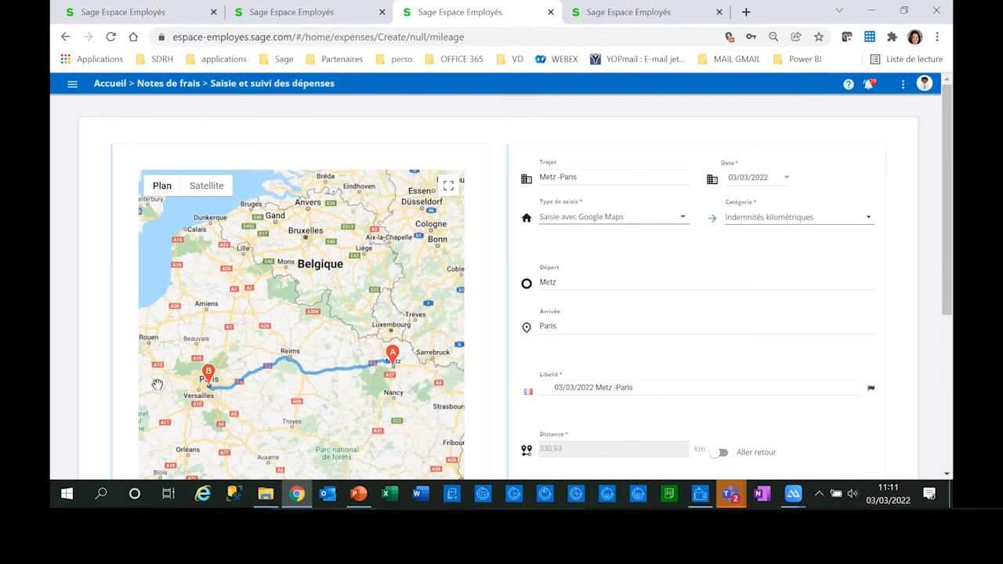
Step: Make the trip a round trip (Aller retour) and choose Peugeot 3008 as the vehicle
{"action": "scroll", "coordinate": [663, 405], "scroll_direction": "down", "scroll_amount": 1}
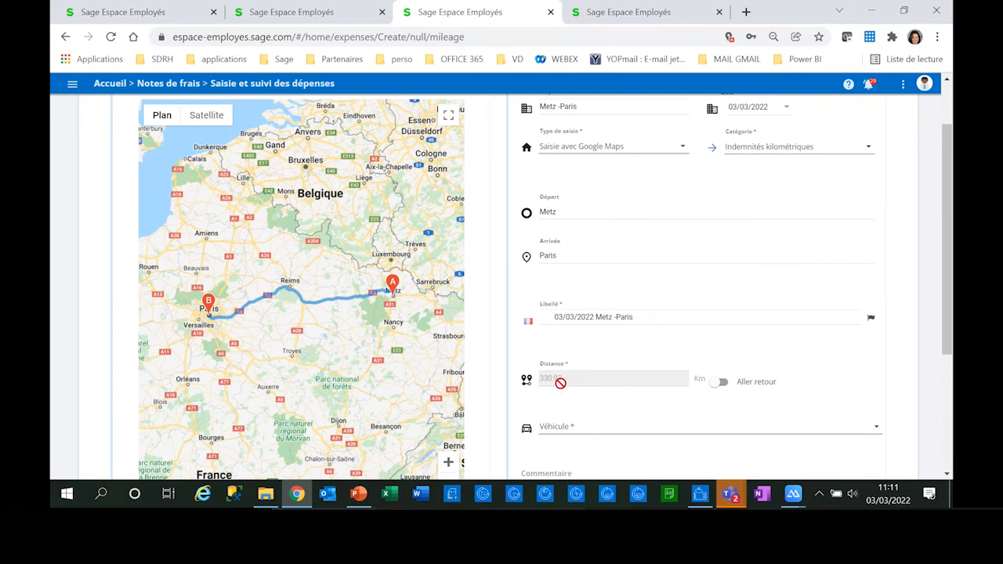
{"action": "left_click", "coordinate": [735, 390]}
{"action": "left_click", "coordinate": [596, 432]}
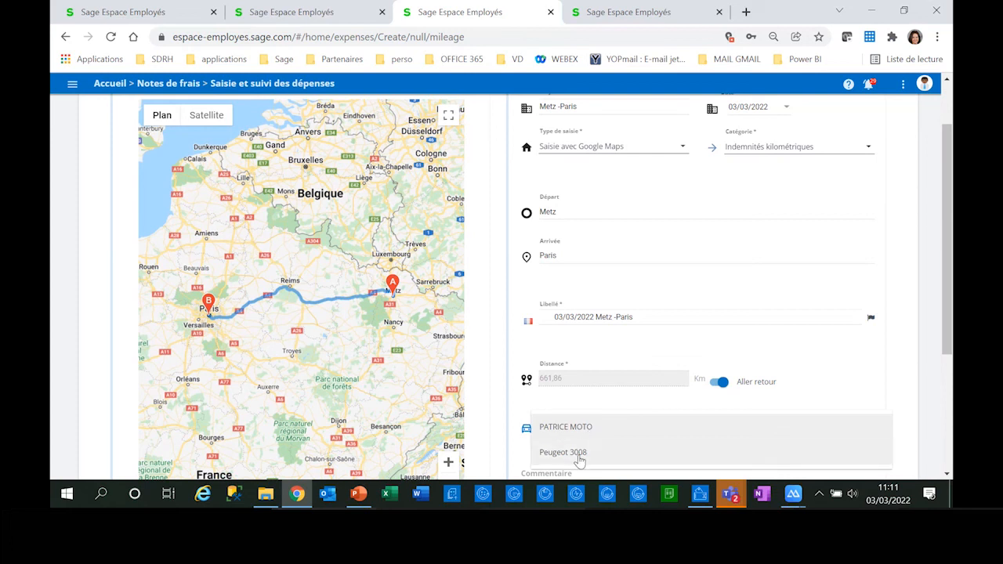
{"action": "left_click", "coordinate": [592, 458]}
Step: Save the Metz -Paris mileage expense as a draft and submit it for validation from the expense list
{"action": "scroll", "coordinate": [593, 457], "scroll_direction": "down", "scroll_amount": 2}
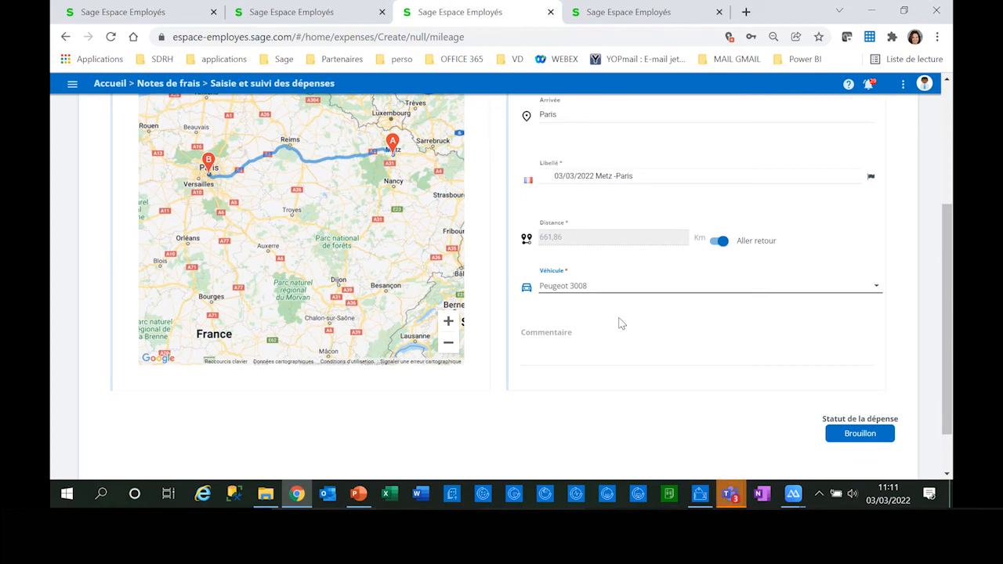
{"action": "scroll", "coordinate": [752, 402], "scroll_direction": "down", "scroll_amount": 1}
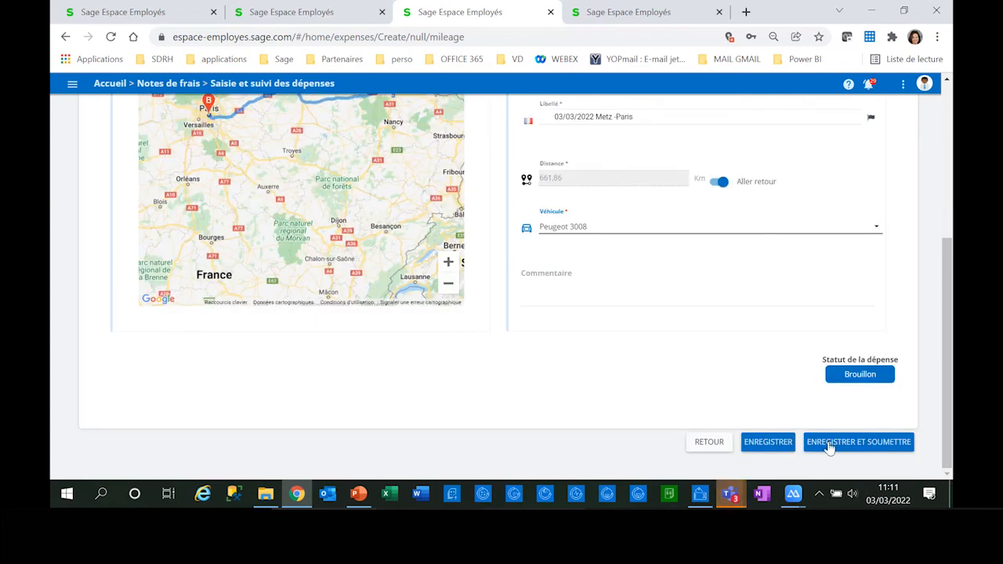
{"action": "left_click", "coordinate": [783, 444]}
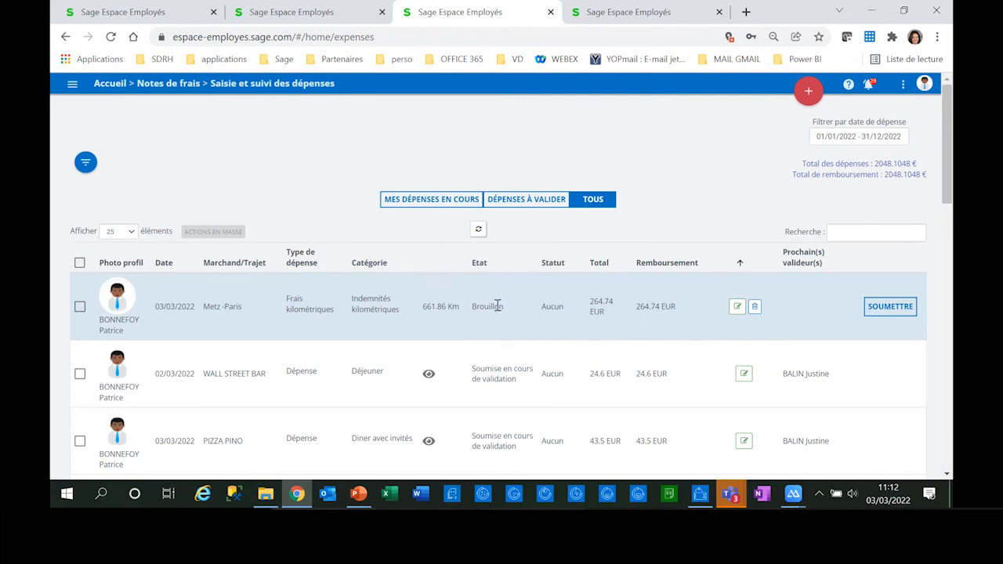
{"action": "left_click", "coordinate": [905, 312]}
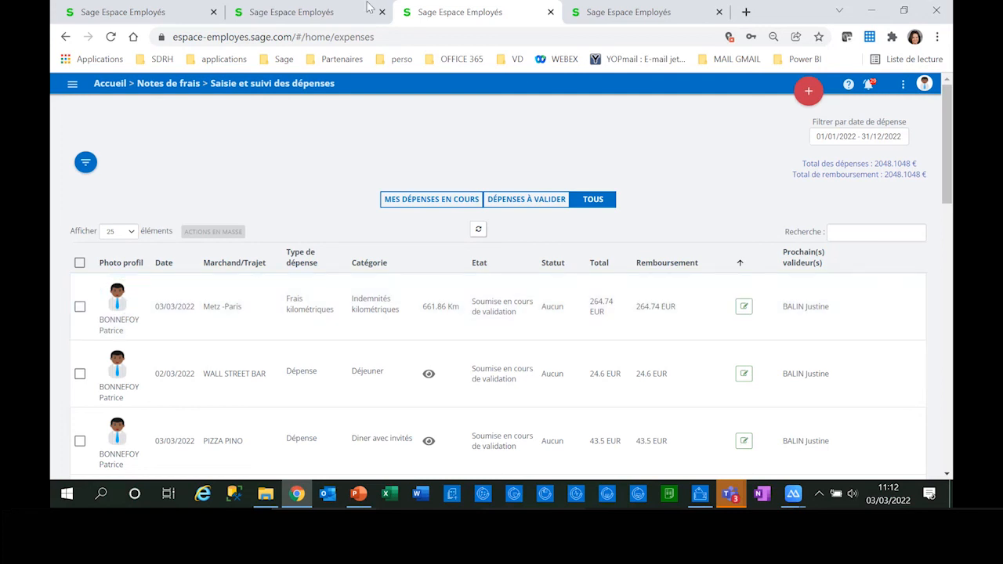
Step: In the manager's session, open Saisie et suivi des dépenses and show only the expenses awaiting validation (Dépenses à valider)
{"action": "left_click", "coordinate": [291, 12]}
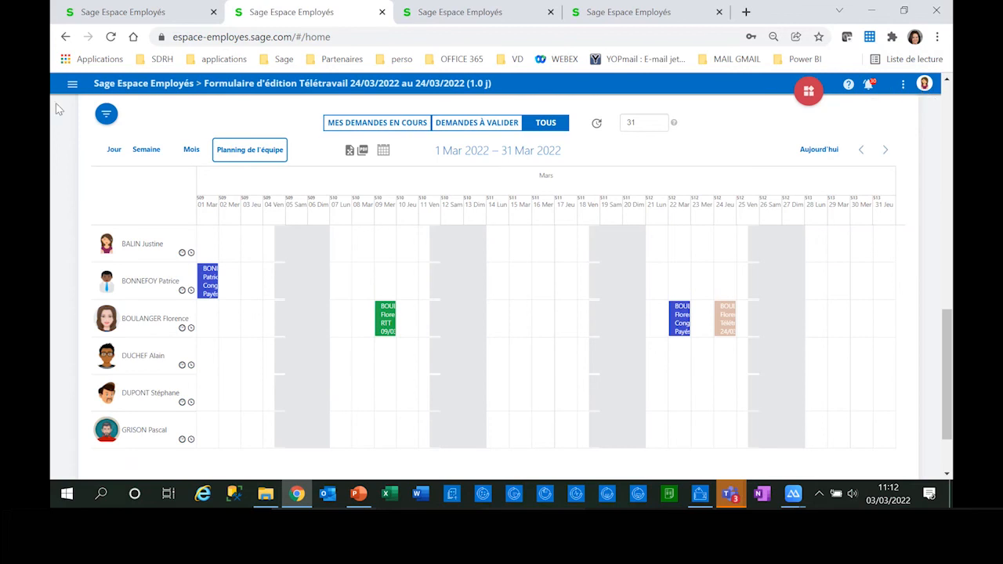
{"action": "left_click", "coordinate": [72, 86]}
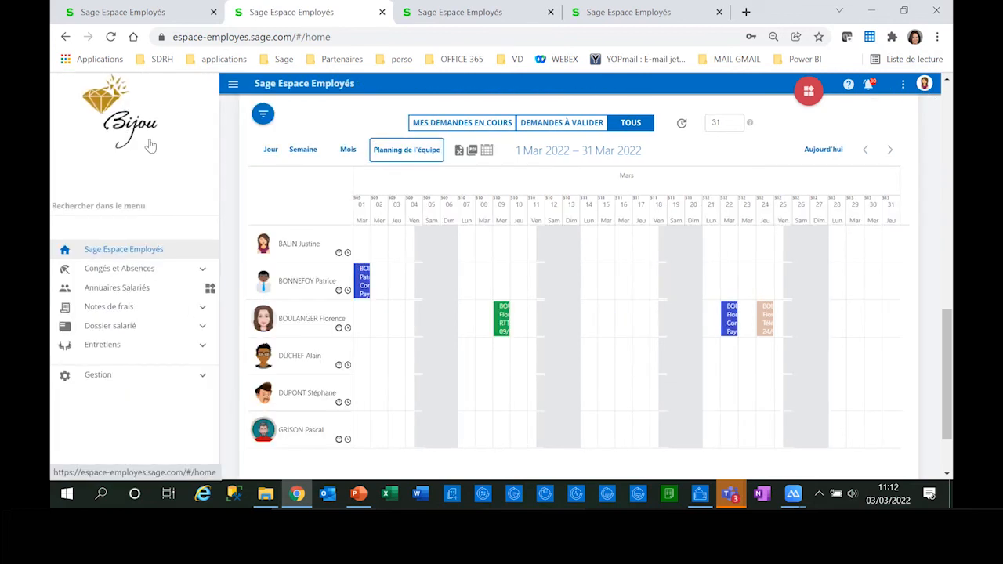
{"action": "left_click", "coordinate": [127, 312]}
{"action": "left_click", "coordinate": [135, 328]}
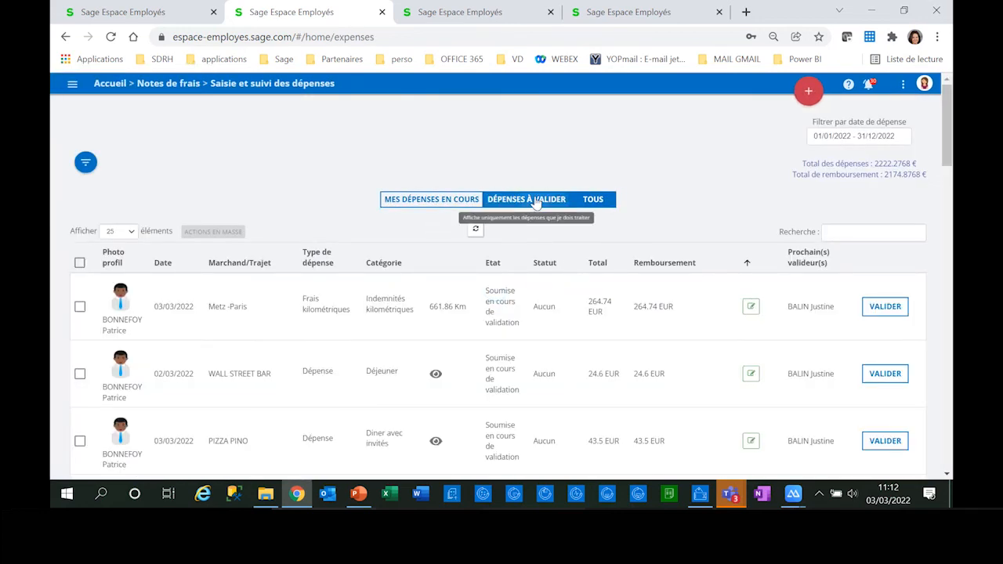
{"action": "left_click", "coordinate": [535, 200]}
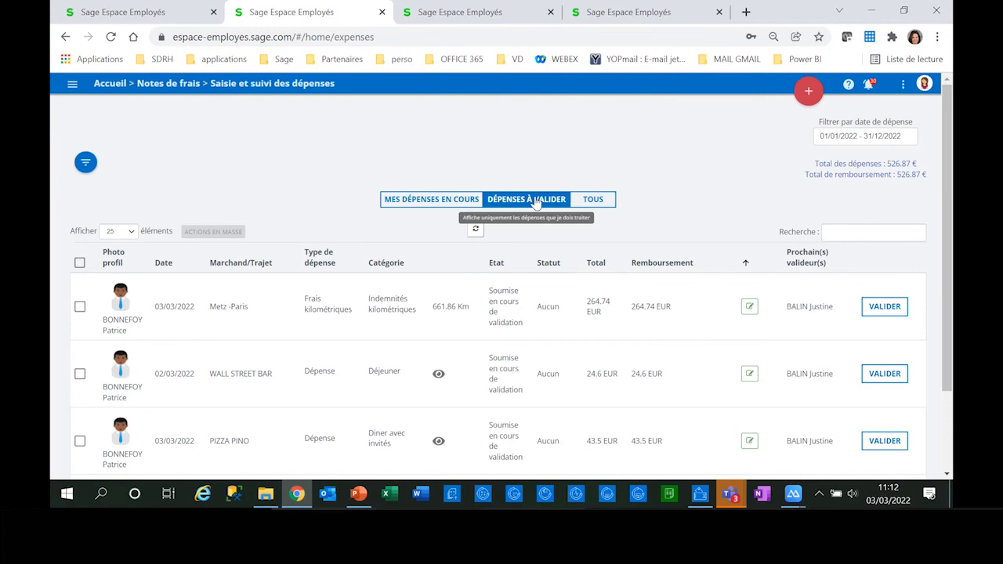
Step: Preview the receipt of the WALL STREET BAR expense and examine the bulk actions offered for all the expenses awaiting validation
{"action": "scroll", "coordinate": [707, 253], "scroll_direction": "down", "scroll_amount": 2}
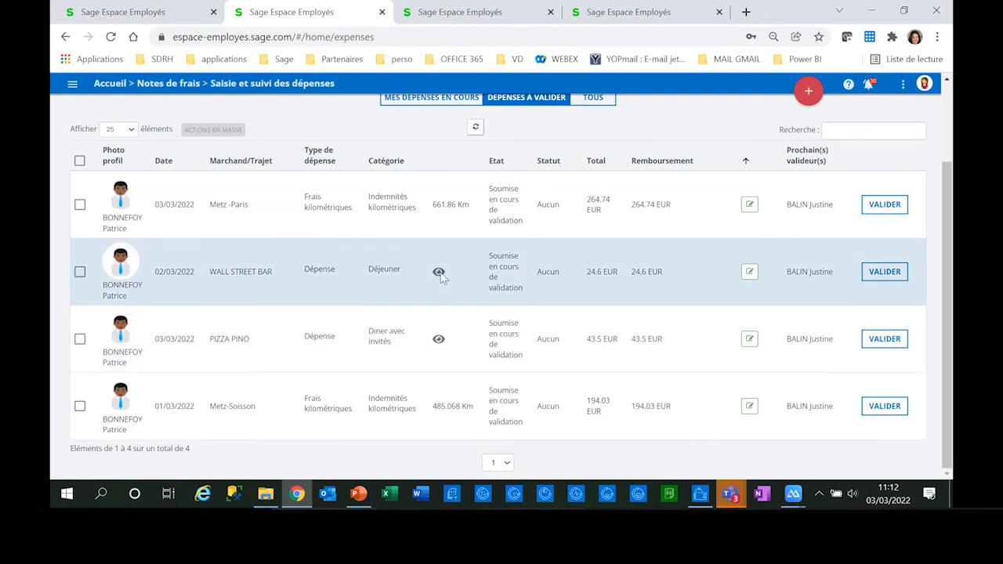
{"action": "mouse_move", "coordinate": [439, 272]}
{"action": "scroll", "coordinate": [438, 272], "scroll_direction": "down", "scroll_amount": 1}
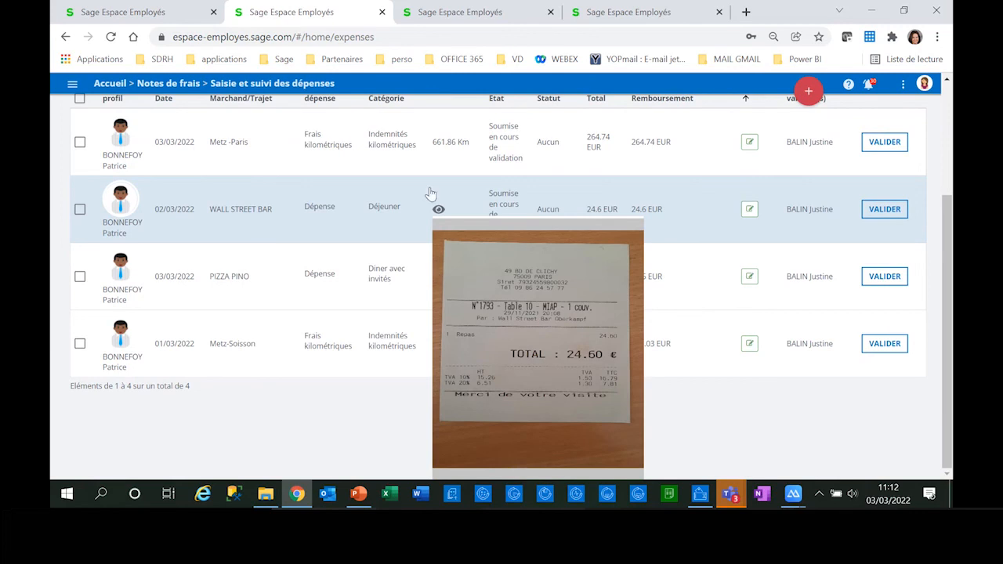
{"action": "scroll", "coordinate": [427, 204], "scroll_direction": "up", "scroll_amount": 1}
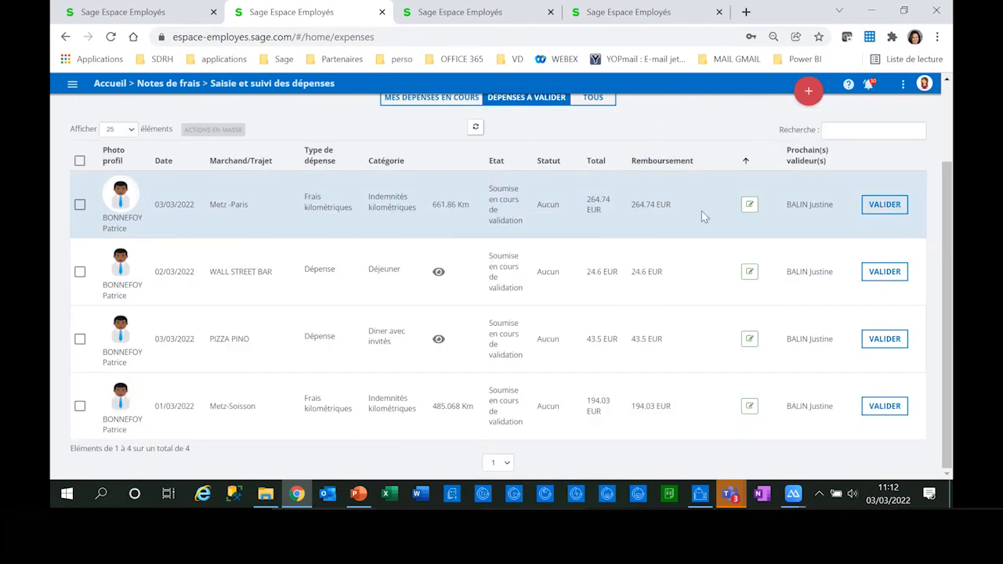
{"action": "left_click", "coordinate": [79, 162]}
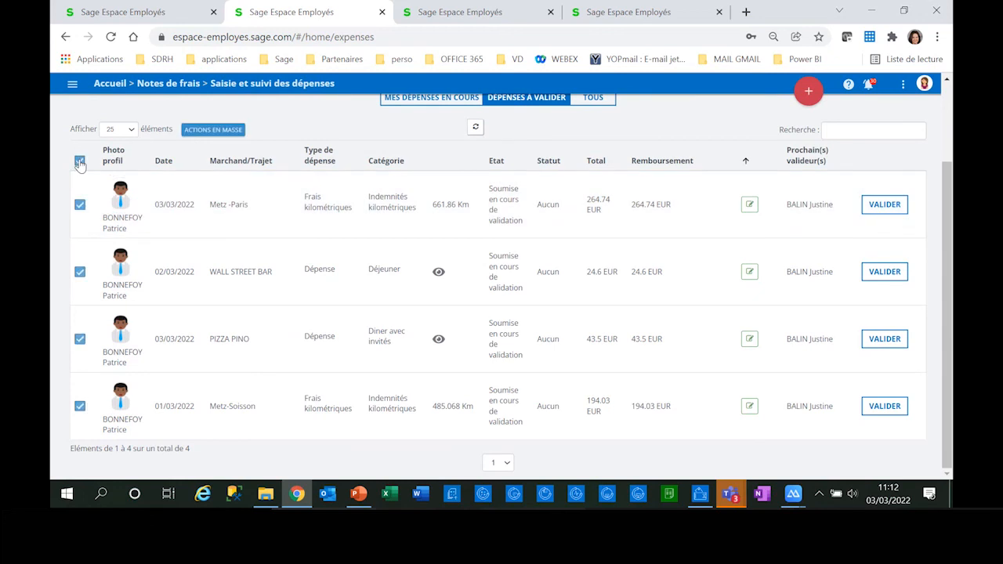
{"action": "left_click", "coordinate": [227, 130]}
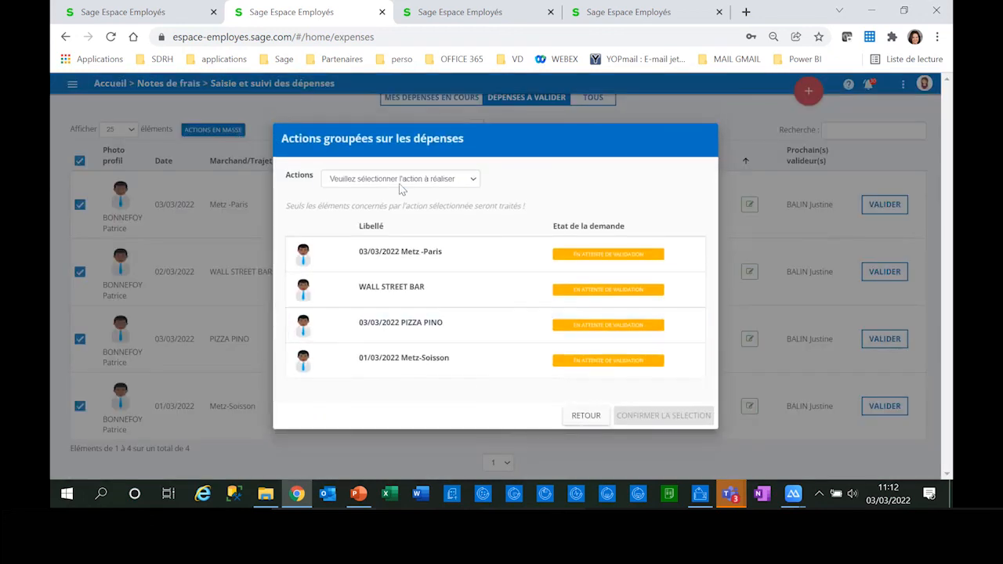
{"action": "left_click", "coordinate": [400, 185]}
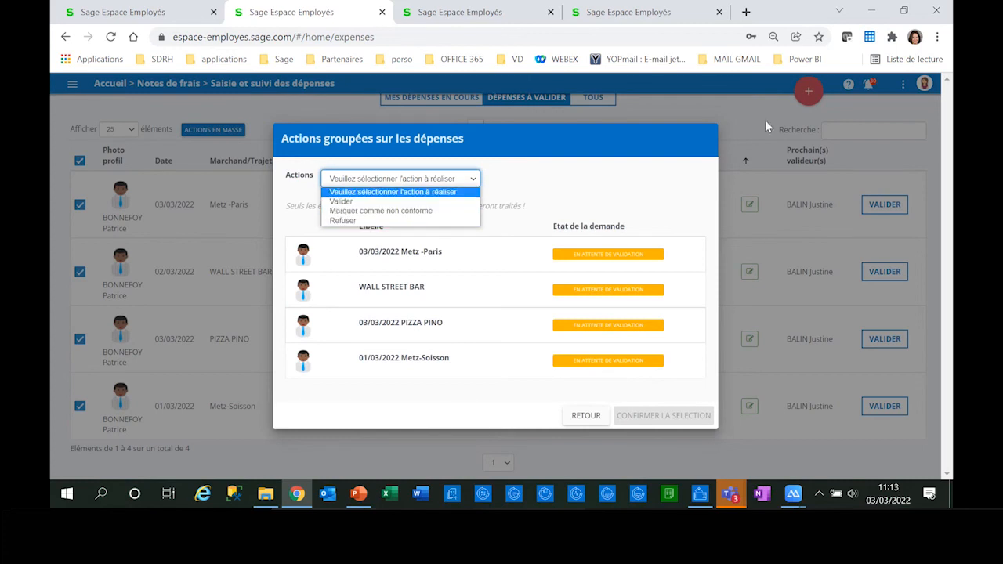
{"action": "left_click", "coordinate": [593, 426]}
{"action": "left_click", "coordinate": [592, 426]}
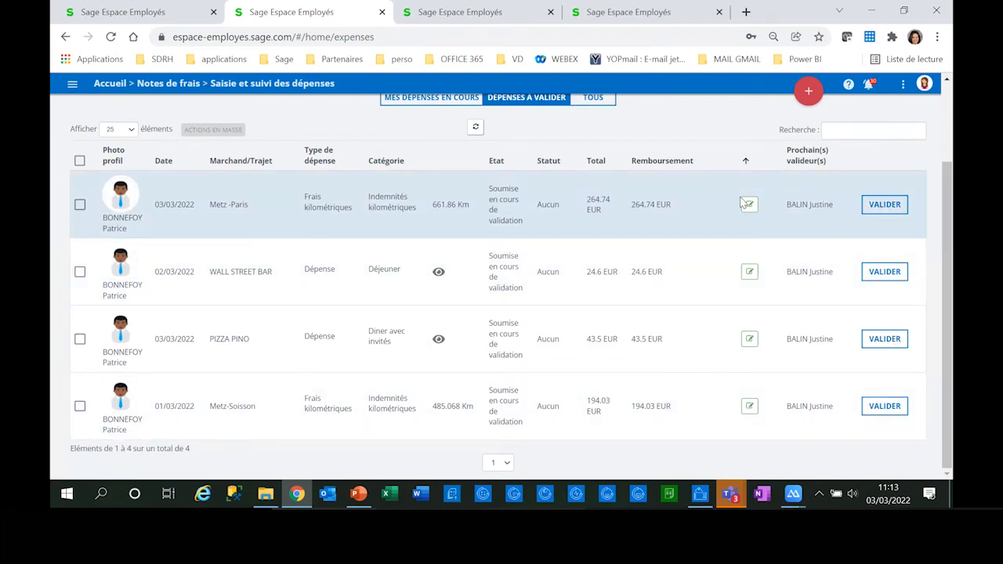
Step: Open the Metz -Paris mileage expense and mark it as non-compliant (Non conforme)
{"action": "left_click", "coordinate": [750, 206]}
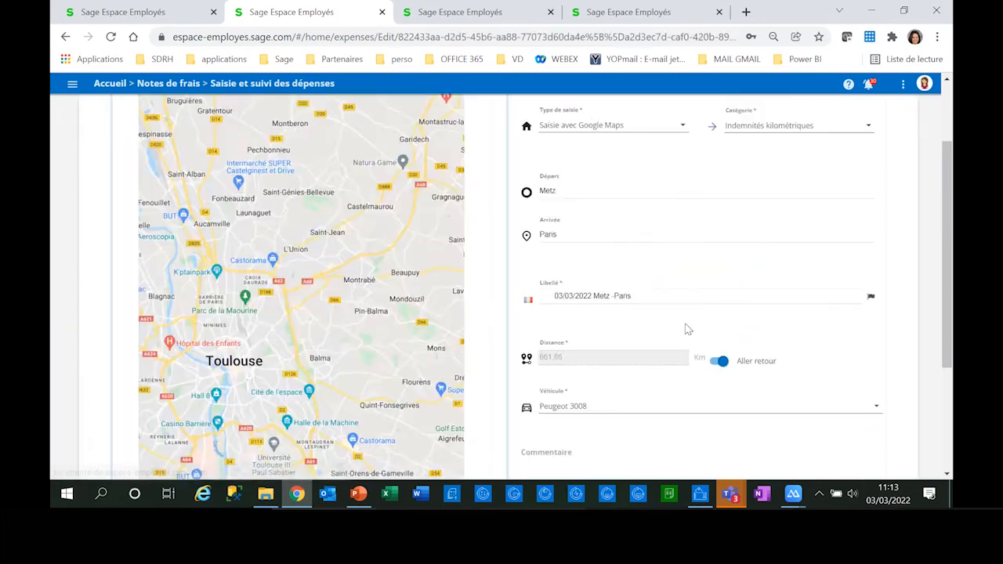
{"action": "scroll", "coordinate": [689, 319], "scroll_direction": "down", "scroll_amount": 3}
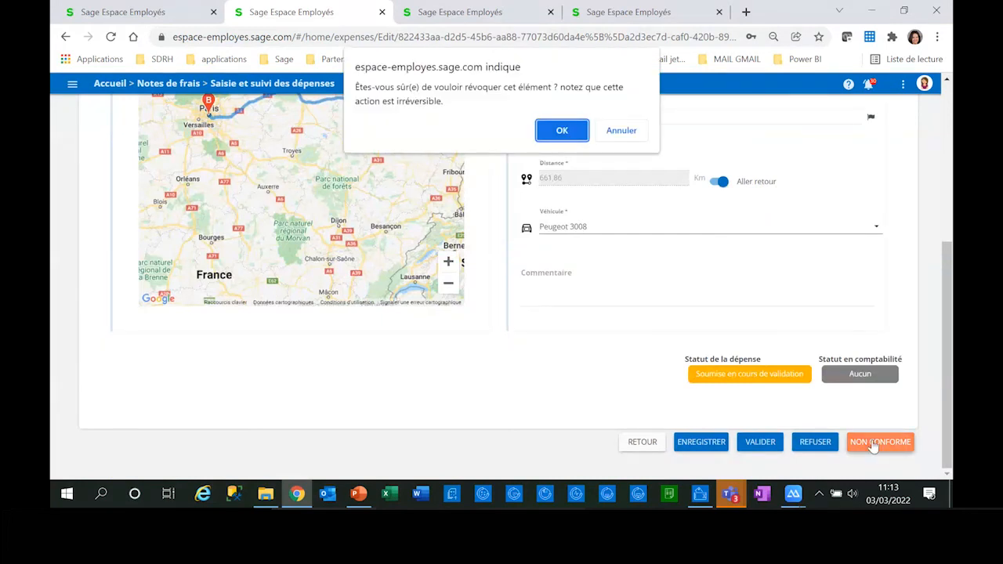
{"action": "left_click", "coordinate": [569, 132]}
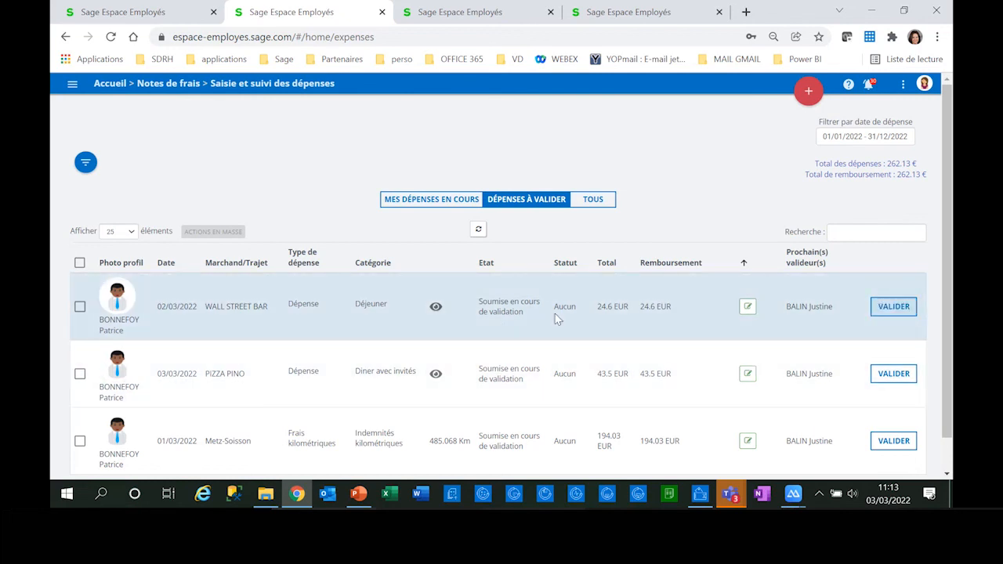
Step: Check the receipt of the WALL STREET BAR expense dated 02/03/2022 and validate that expense
{"action": "mouse_move", "coordinate": [436, 306]}
{"action": "scroll", "coordinate": [437, 306], "scroll_direction": "down", "scroll_amount": 2}
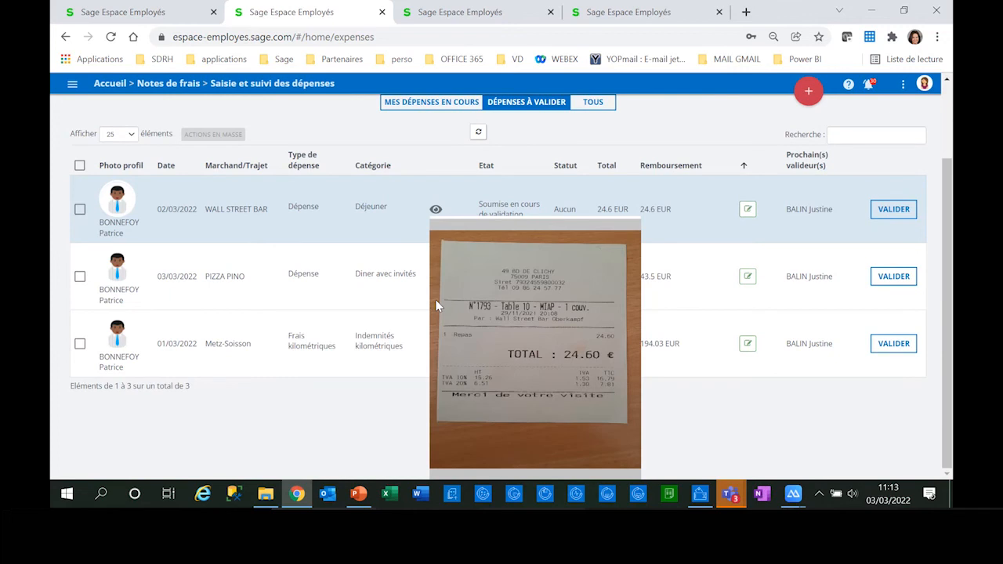
{"action": "scroll", "coordinate": [437, 306], "scroll_direction": "up", "scroll_amount": 2}
{"action": "left_click", "coordinate": [894, 271]}
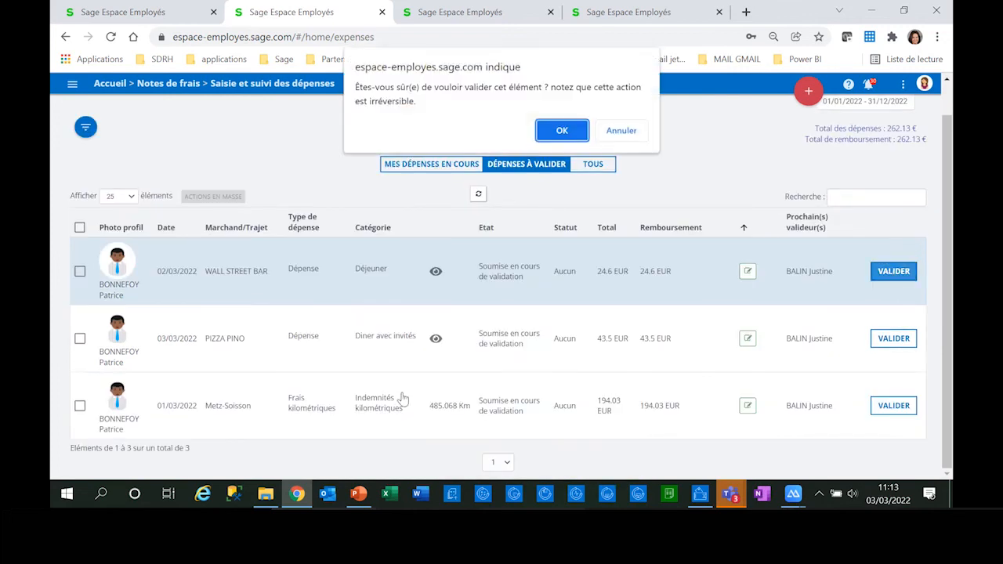
{"action": "left_click", "coordinate": [562, 130]}
Step: Validate the PIZZA PINO expense dated 03/03/2022 and the Metz-Soisson mileage expense dated 01/03/2022
{"action": "mouse_move", "coordinate": [436, 338]}
{"action": "scroll", "coordinate": [439, 329], "scroll_direction": "down", "scroll_amount": 2}
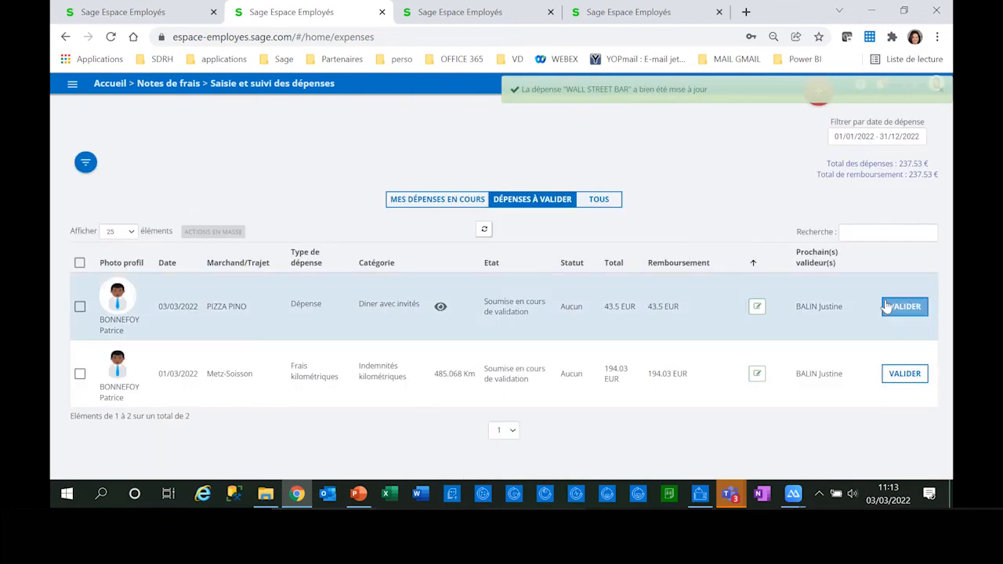
{"action": "left_click", "coordinate": [887, 306]}
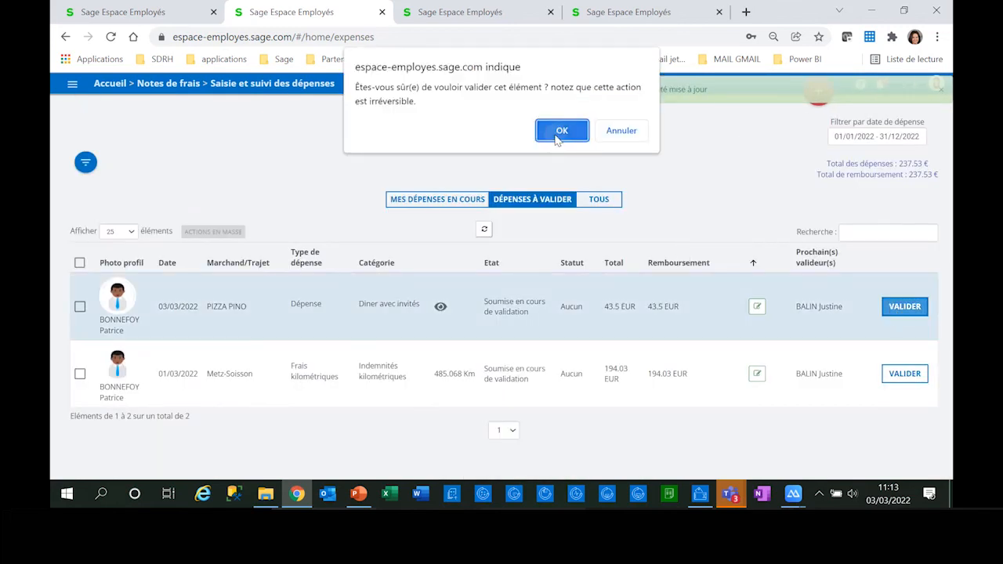
{"action": "left_click", "coordinate": [558, 133]}
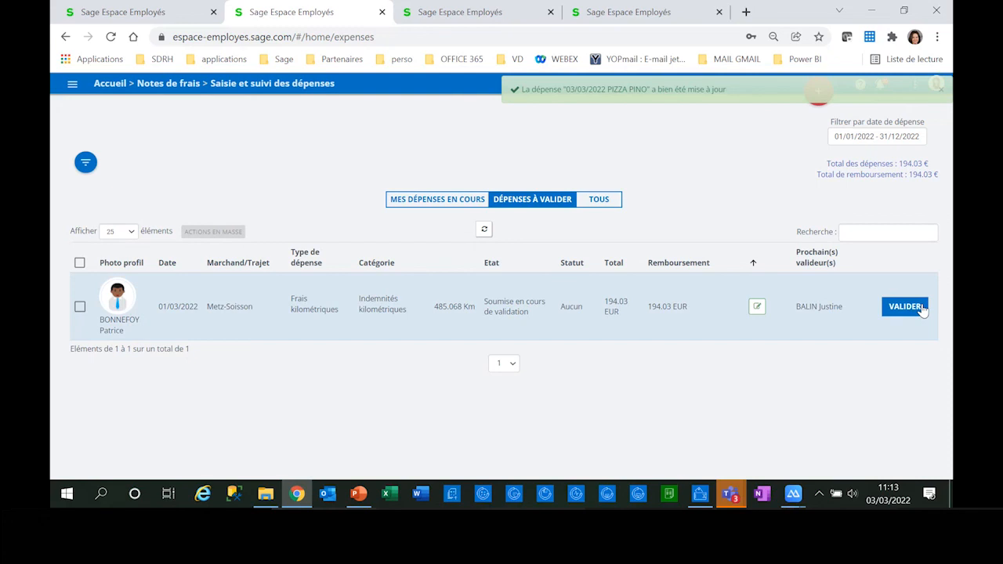
{"action": "left_click", "coordinate": [922, 308]}
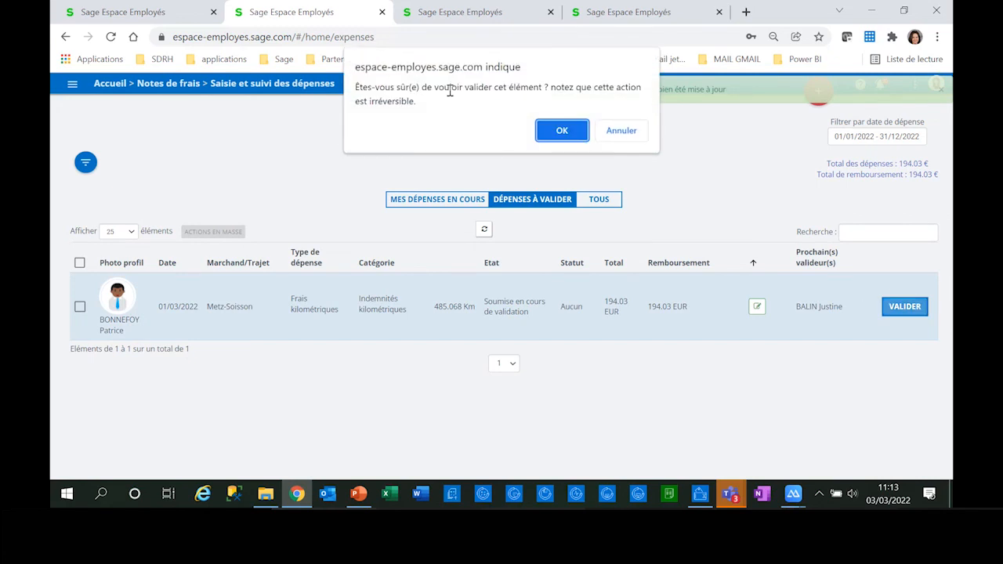
{"action": "left_click", "coordinate": [571, 141]}
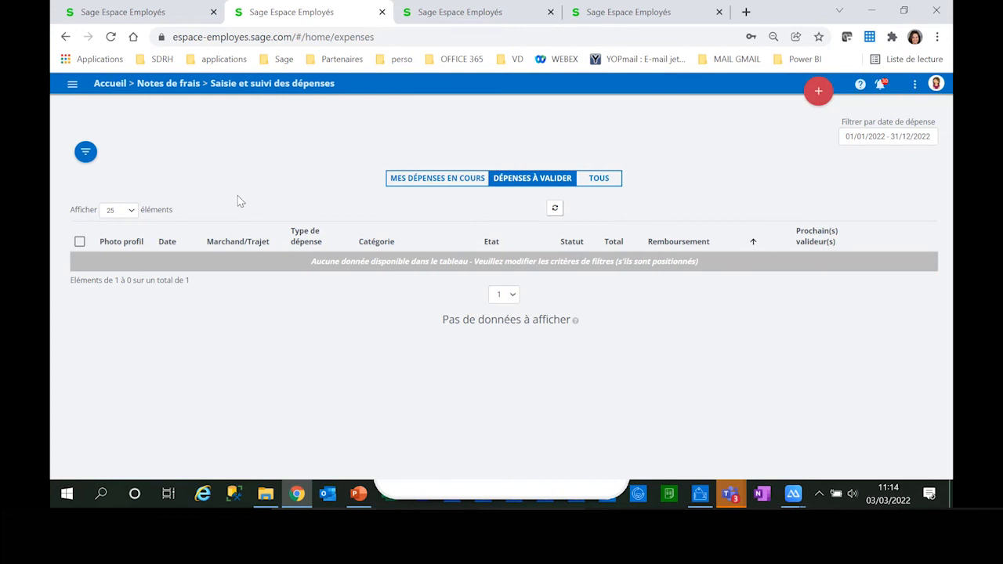
Step: Switch to the first browser session and open Saisie et suivi des dépenses under Notes de frais
{"action": "left_click", "coordinate": [140, 14]}
{"action": "left_click", "coordinate": [72, 84]}
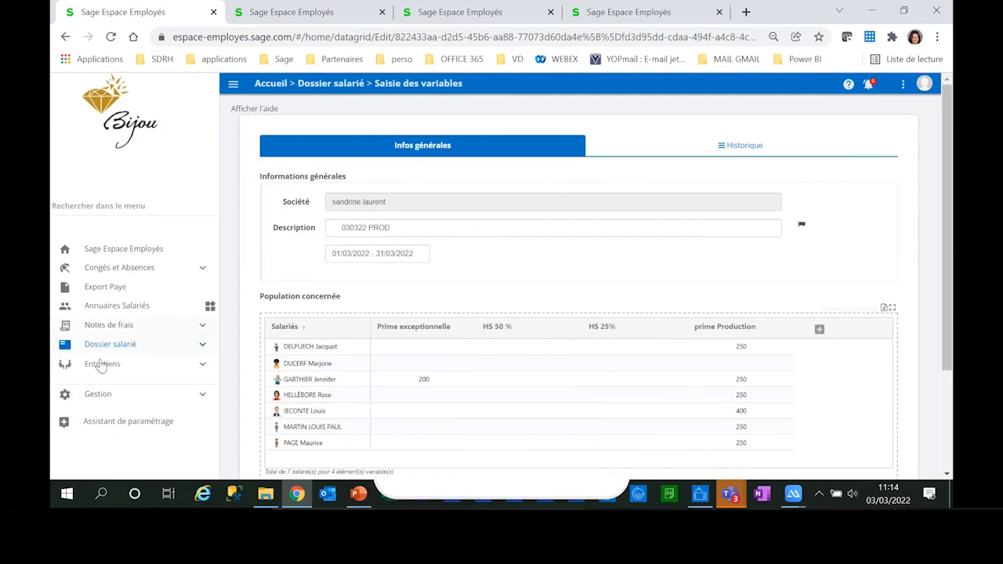
{"action": "left_click", "coordinate": [109, 329]}
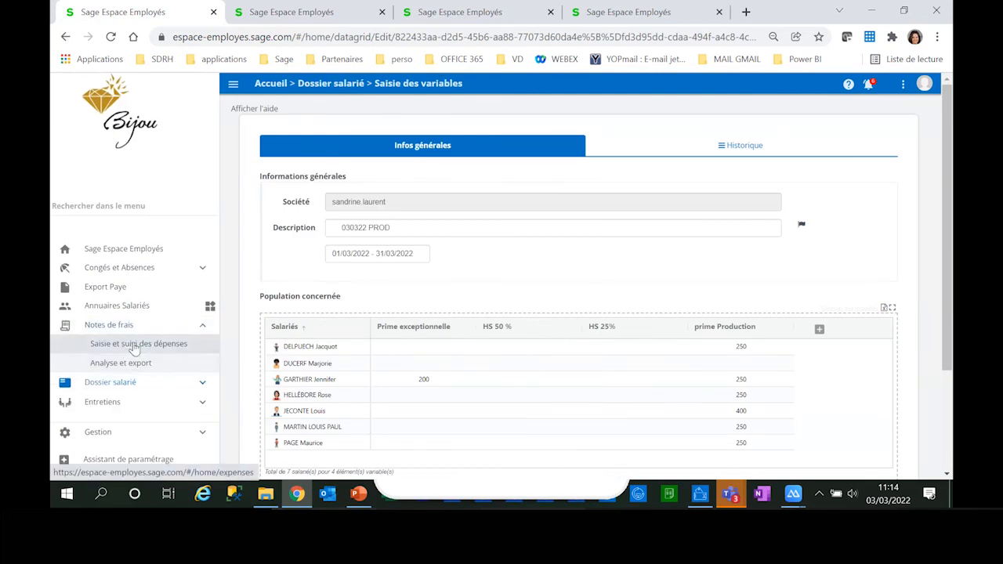
{"action": "left_click", "coordinate": [130, 342]}
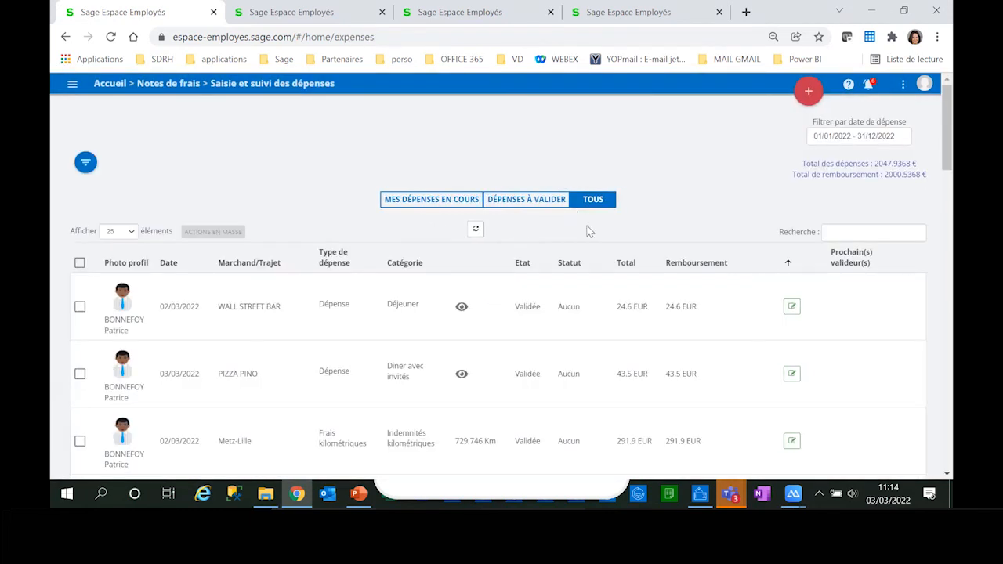
Step: Check the expenses awaiting validation and the current own expenses, then show all expenses and review their states and the WALL STREET BAR receipt
{"action": "left_click", "coordinate": [507, 201]}
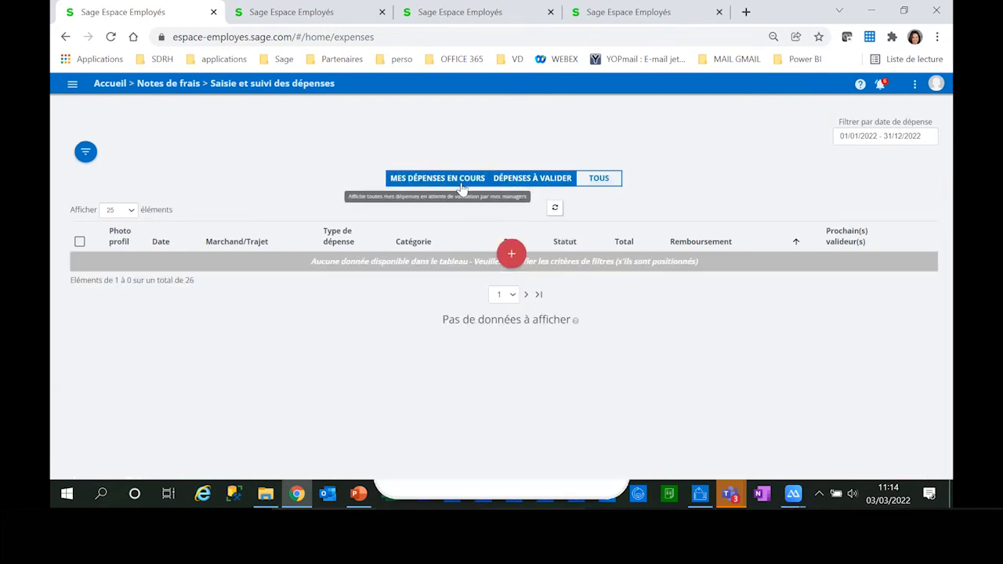
{"action": "left_click", "coordinate": [437, 179]}
{"action": "left_click", "coordinate": [596, 182]}
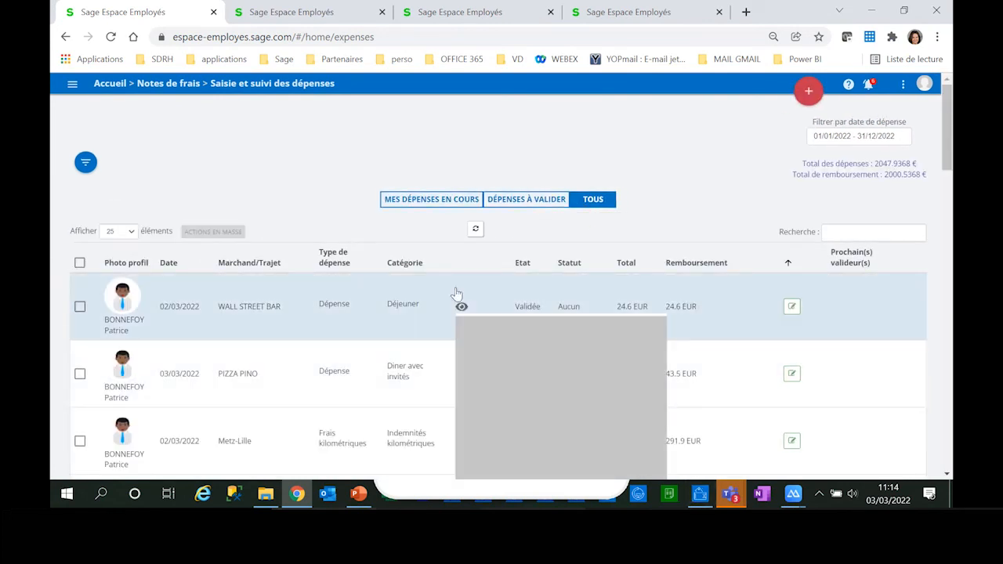
{"action": "scroll", "coordinate": [462, 306], "scroll_direction": "down", "scroll_amount": 3}
{"action": "left_click", "coordinate": [462, 132]}
{"action": "scroll", "coordinate": [460, 125], "scroll_direction": "down", "scroll_amount": 1}
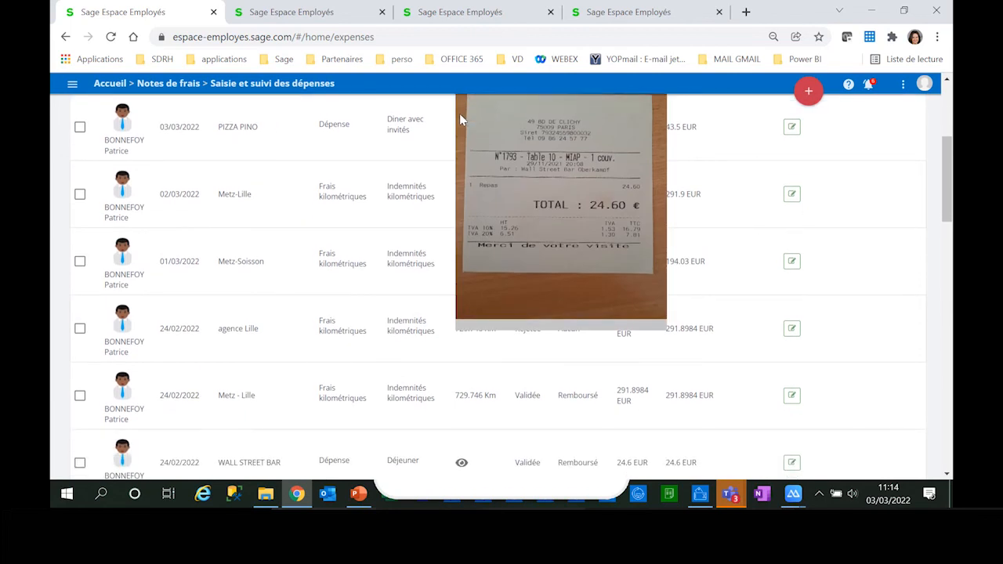
{"action": "scroll", "coordinate": [314, 109], "scroll_direction": "up", "scroll_amount": 1}
Step: Open Analyse et export under Notes de frais and set the expense period to 01/01/2022 - 30/03/2022
{"action": "left_click", "coordinate": [75, 86]}
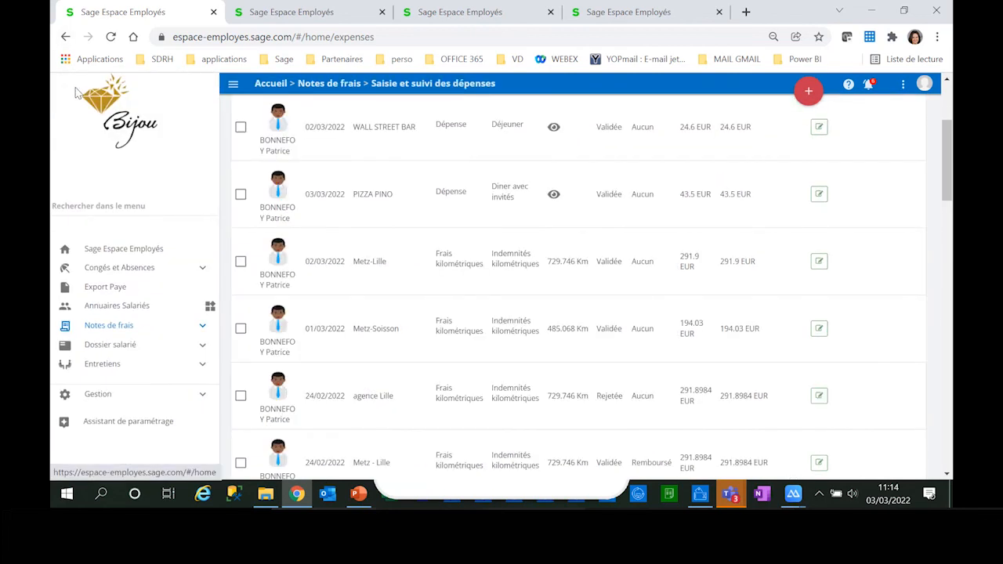
{"action": "left_click", "coordinate": [113, 325]}
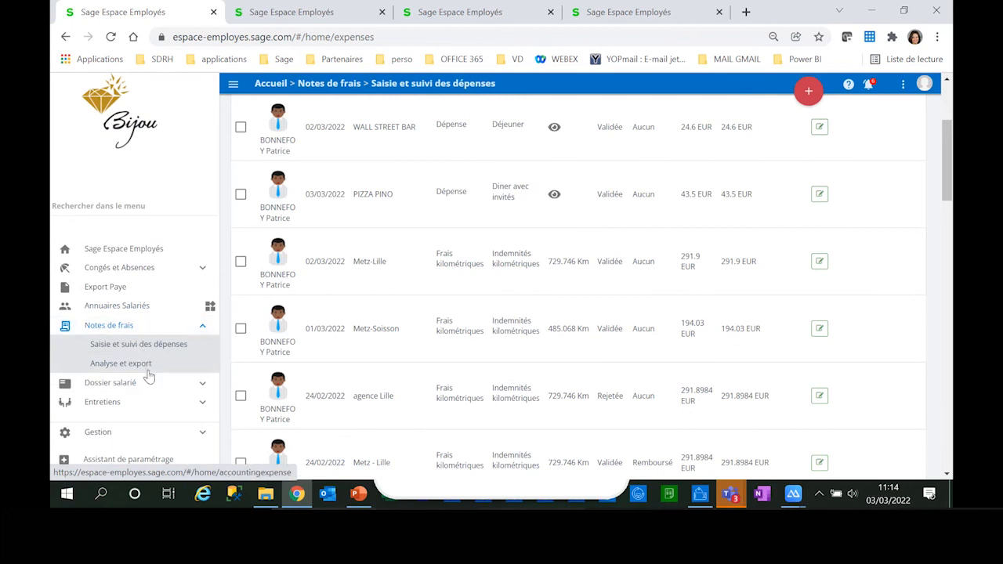
{"action": "left_click", "coordinate": [145, 370]}
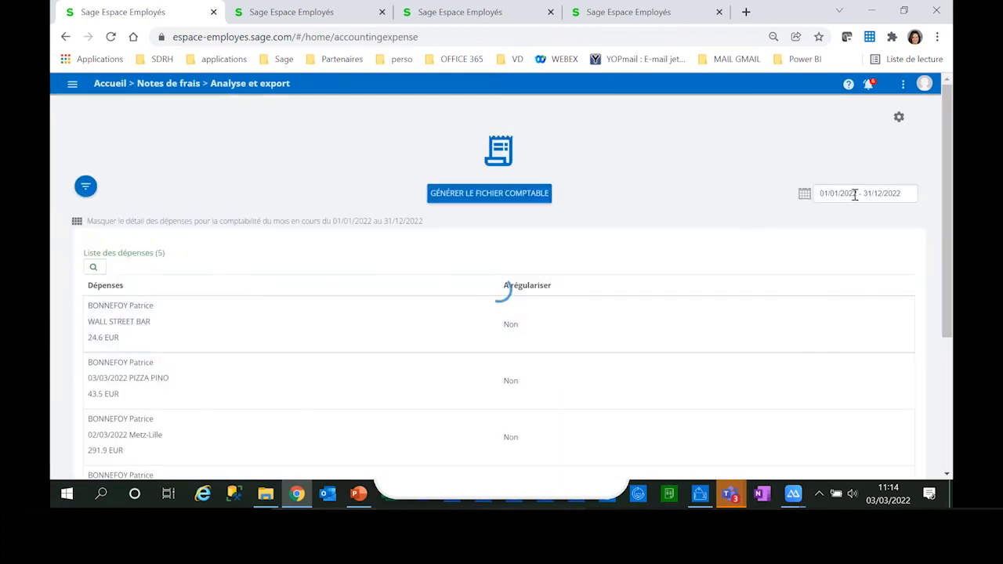
{"action": "left_click", "coordinate": [839, 196]}
{"action": "left_click", "coordinate": [663, 270]}
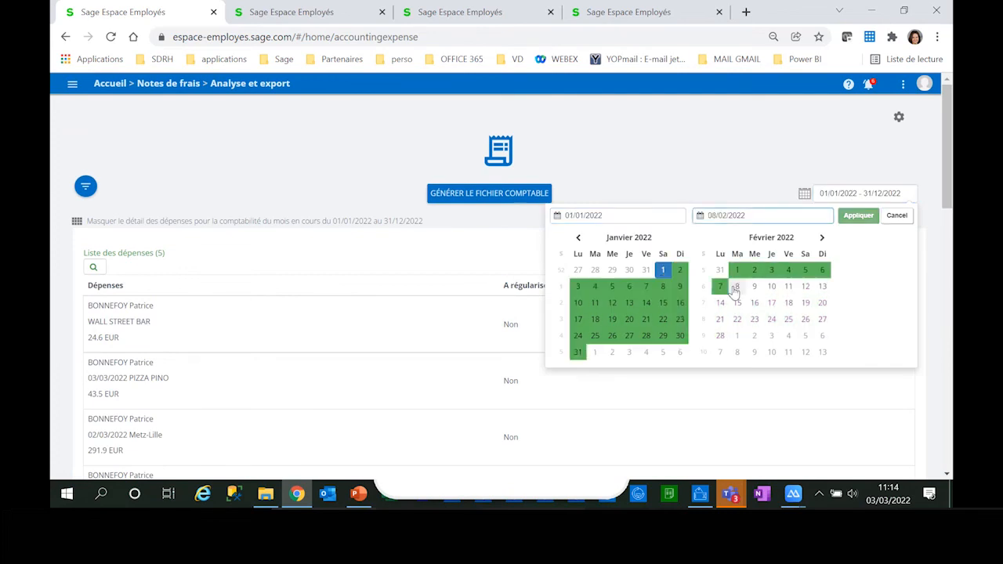
{"action": "left_click", "coordinate": [771, 269]}
{"action": "left_click", "coordinate": [823, 239]}
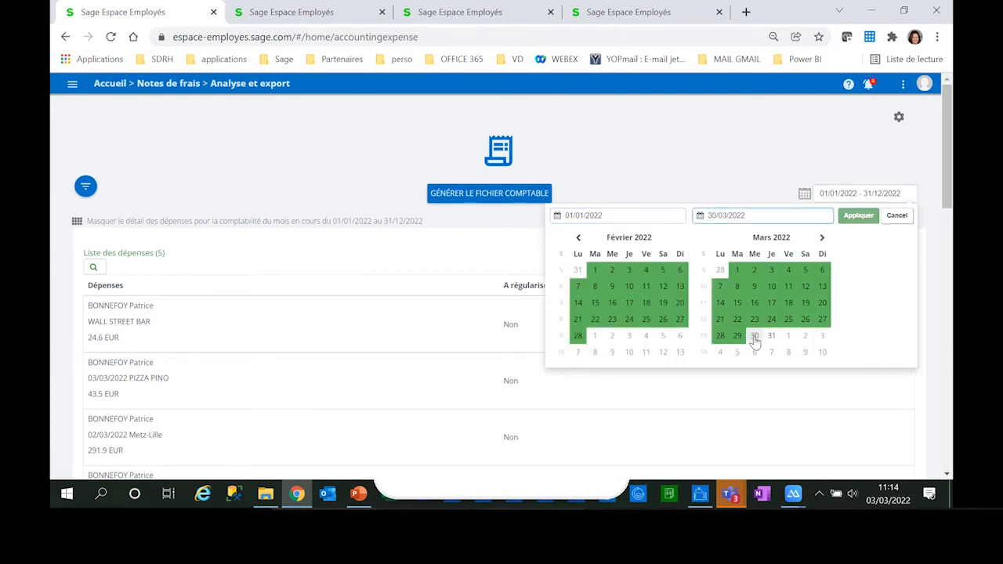
{"action": "left_click", "coordinate": [755, 338]}
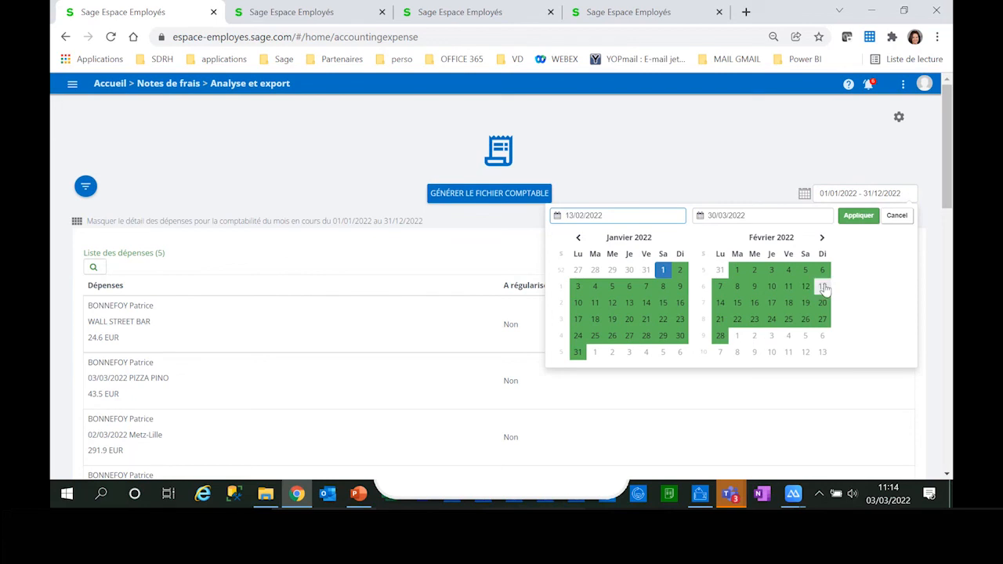
{"action": "left_click", "coordinate": [823, 237]}
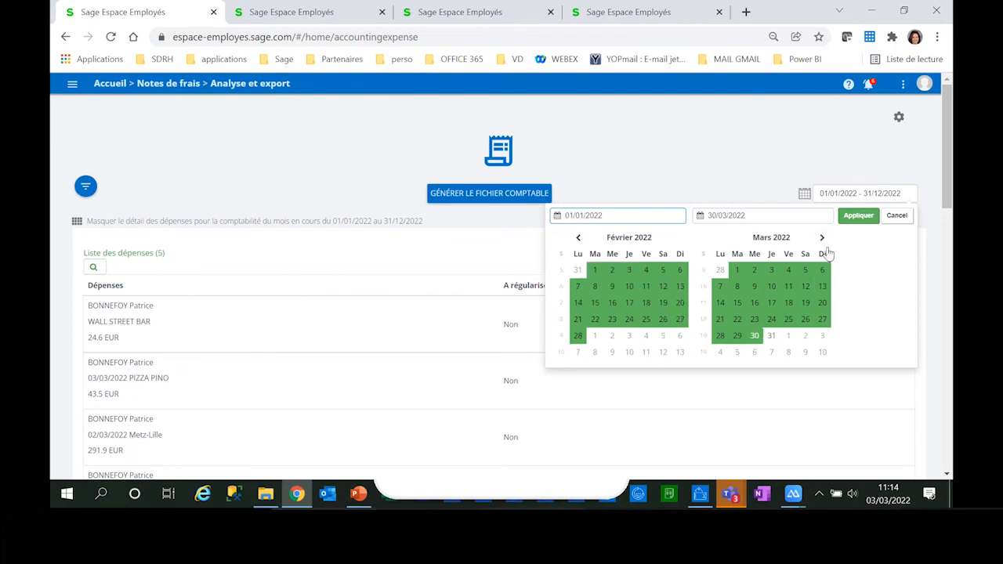
{"action": "left_click", "coordinate": [862, 217]}
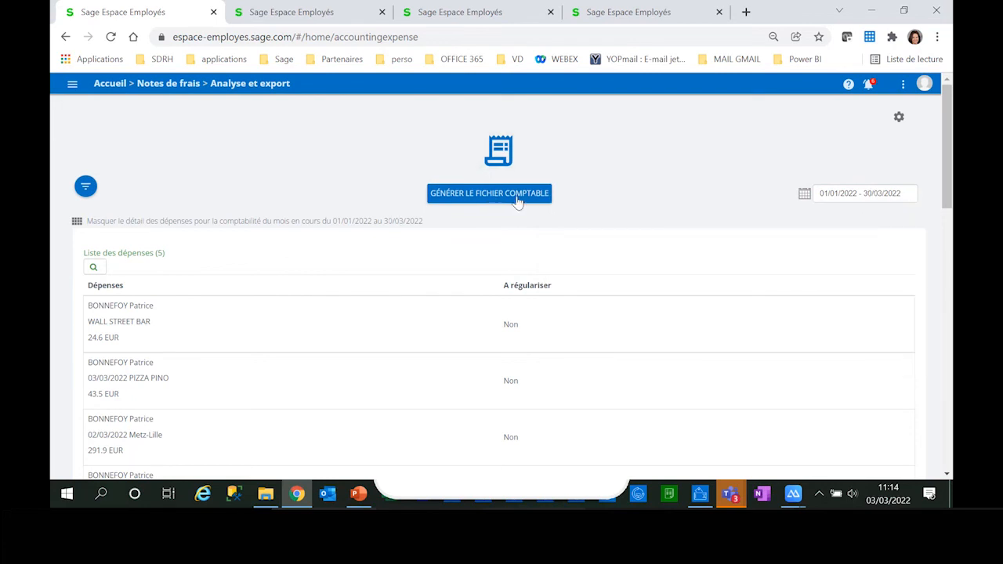
Step: Generate the accounting file for Mars 2022, marking the expense reports as 'traitées' with status En attente de remboursement
{"action": "scroll", "coordinate": [484, 333], "scroll_direction": "down", "scroll_amount": 1}
{"action": "scroll", "coordinate": [462, 318], "scroll_direction": "down", "scroll_amount": 2}
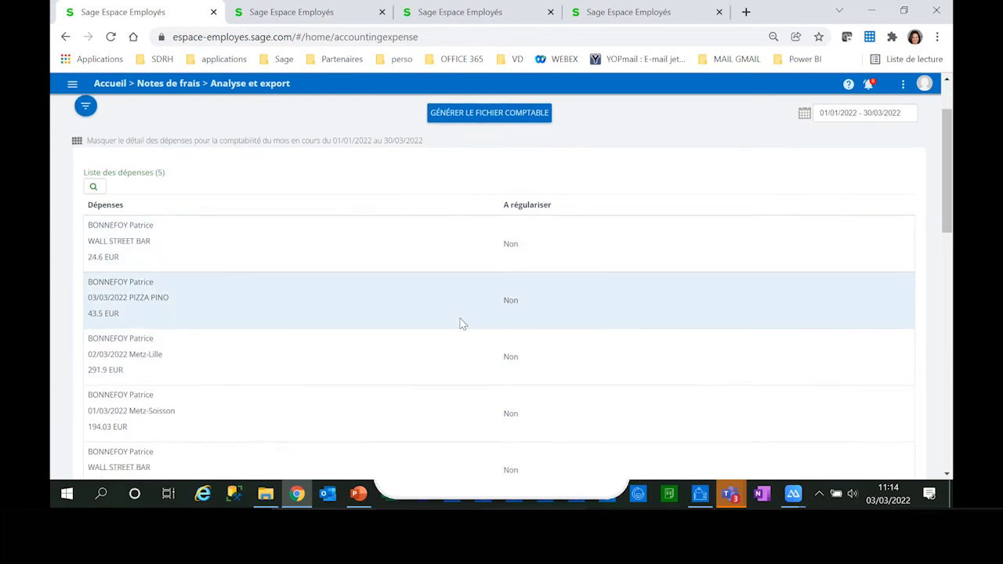
{"action": "scroll", "coordinate": [465, 289], "scroll_direction": "up", "scroll_amount": 2}
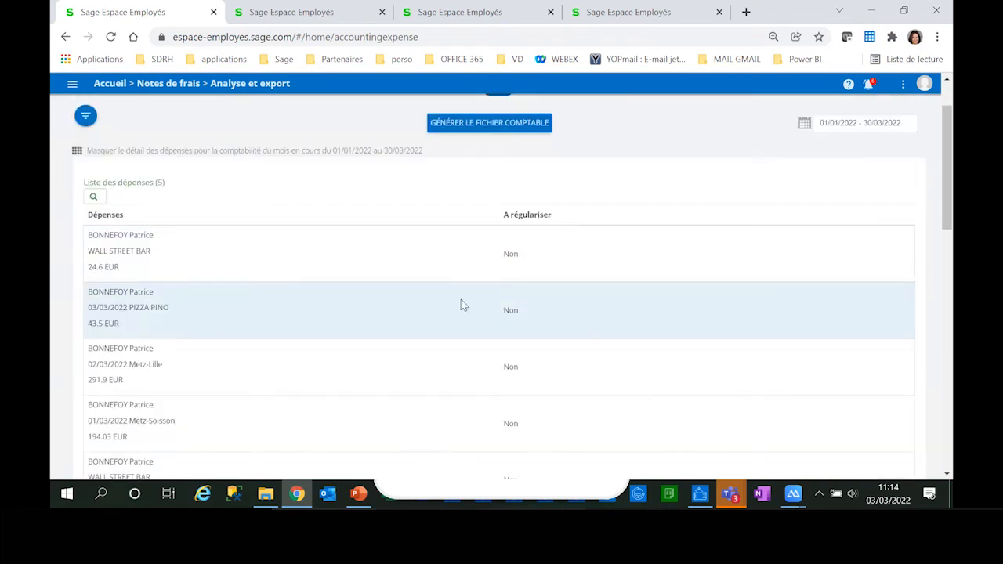
{"action": "left_click", "coordinate": [486, 125]}
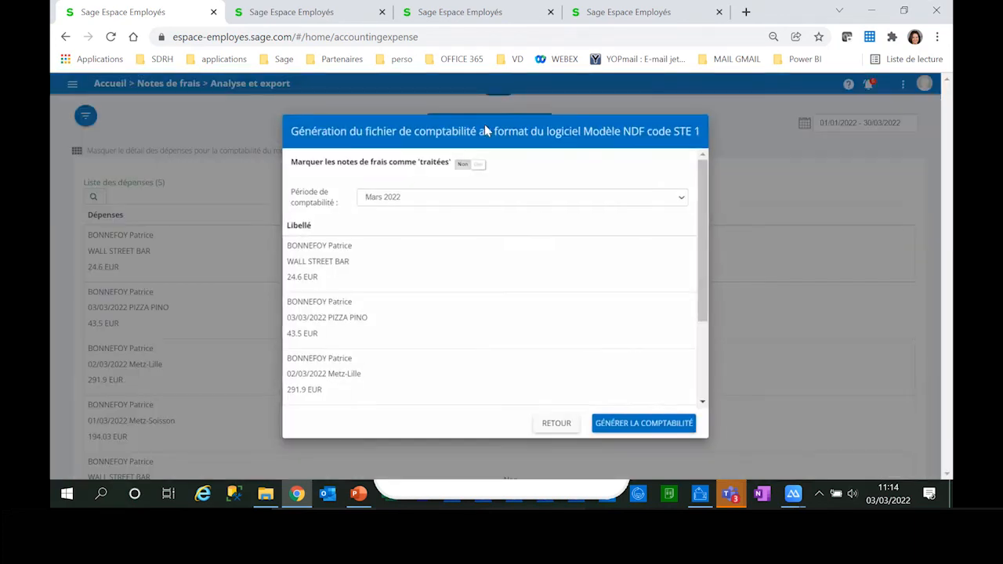
{"action": "left_click", "coordinate": [476, 164]}
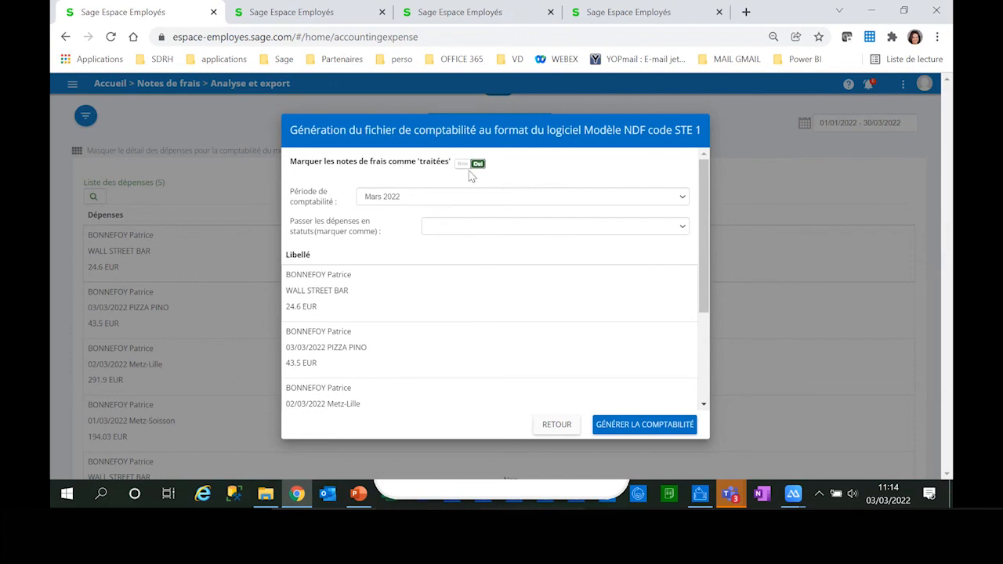
{"action": "left_click", "coordinate": [473, 227]}
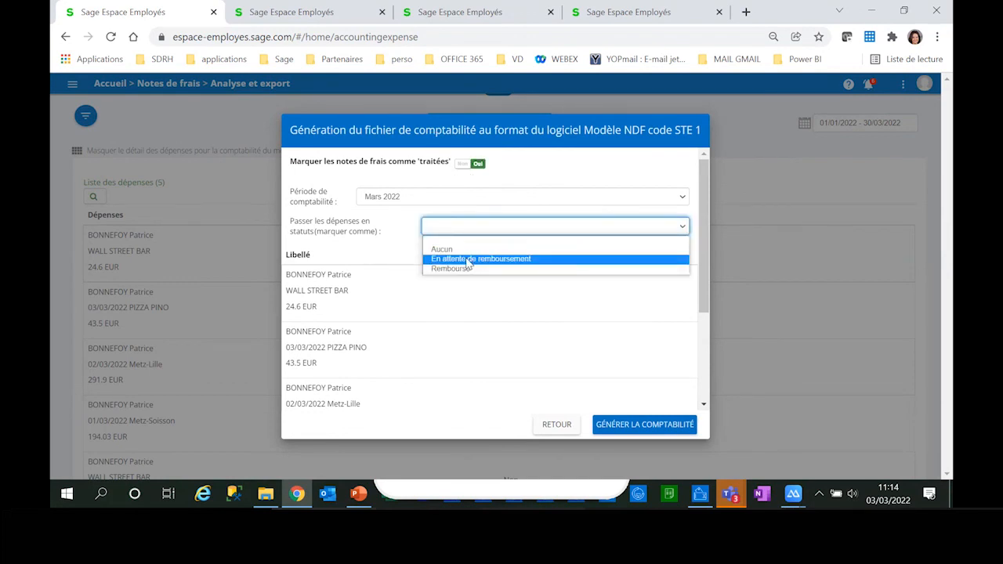
{"action": "left_click", "coordinate": [472, 259]}
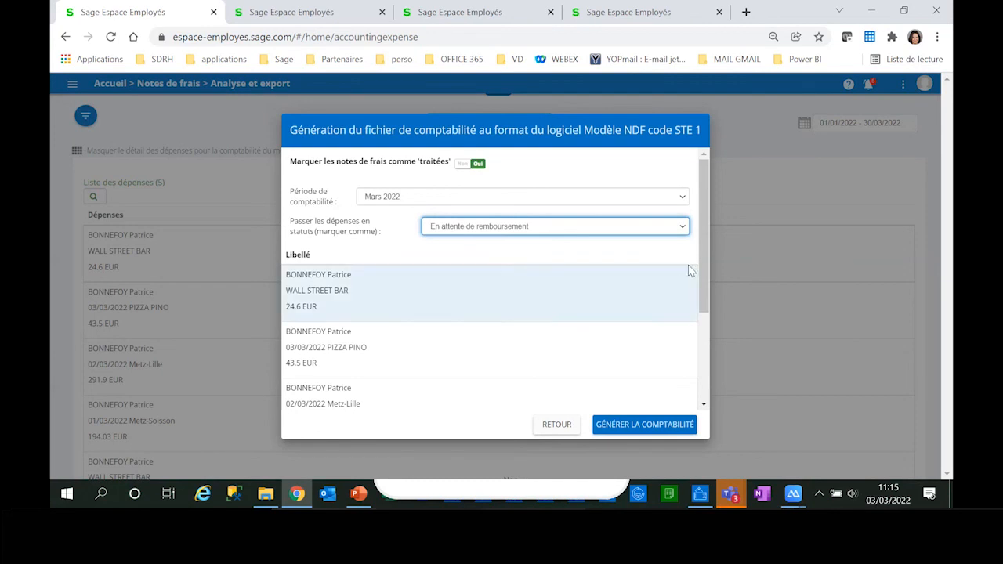
{"action": "mouse_move", "coordinate": [702, 268]}
{"action": "left_mouse_down"}
{"action": "mouse_move", "coordinate": [702, 379]}
{"action": "mouse_move", "coordinate": [702, 271]}
{"action": "left_mouse_up"}
{"action": "left_click", "coordinate": [639, 427]}
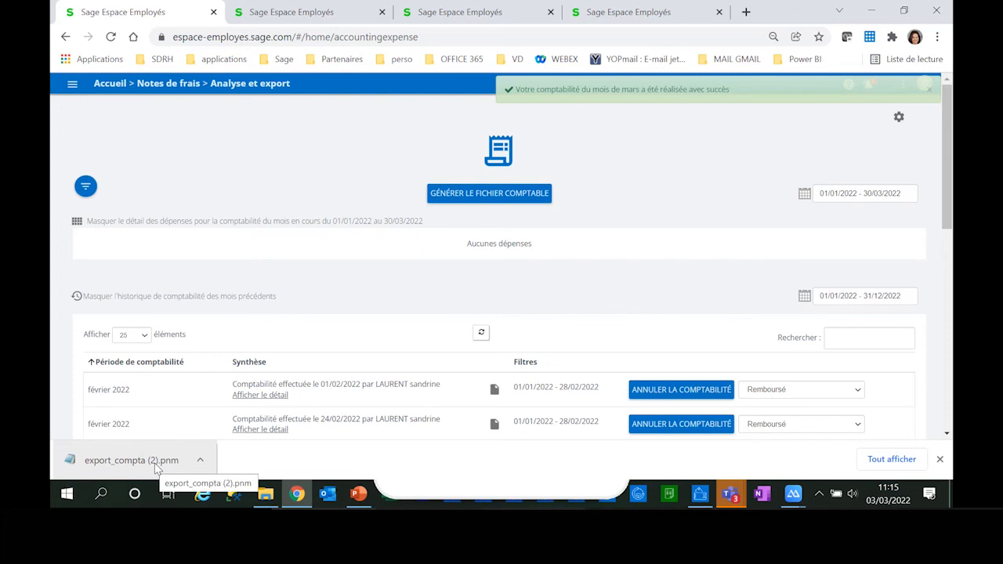
Step: Find the mars 2022 entry in the accounting history and download its accounting file again
{"action": "scroll", "coordinate": [455, 358], "scroll_direction": "down", "scroll_amount": 1}
{"action": "scroll", "coordinate": [455, 357], "scroll_direction": "down", "scroll_amount": 1}
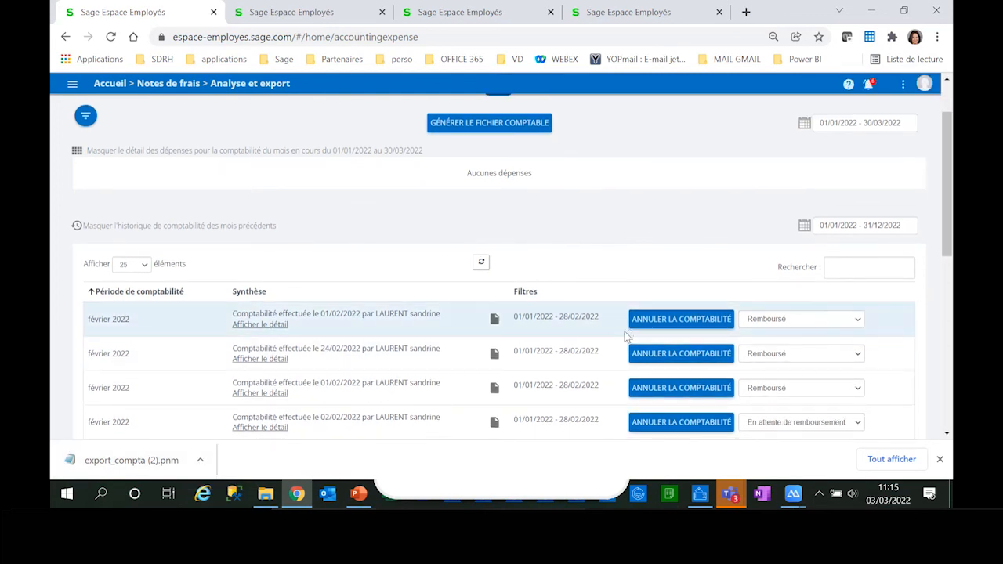
{"action": "scroll", "coordinate": [625, 336], "scroll_direction": "down", "scroll_amount": 6}
{"action": "scroll", "coordinate": [621, 345], "scroll_direction": "down", "scroll_amount": 5}
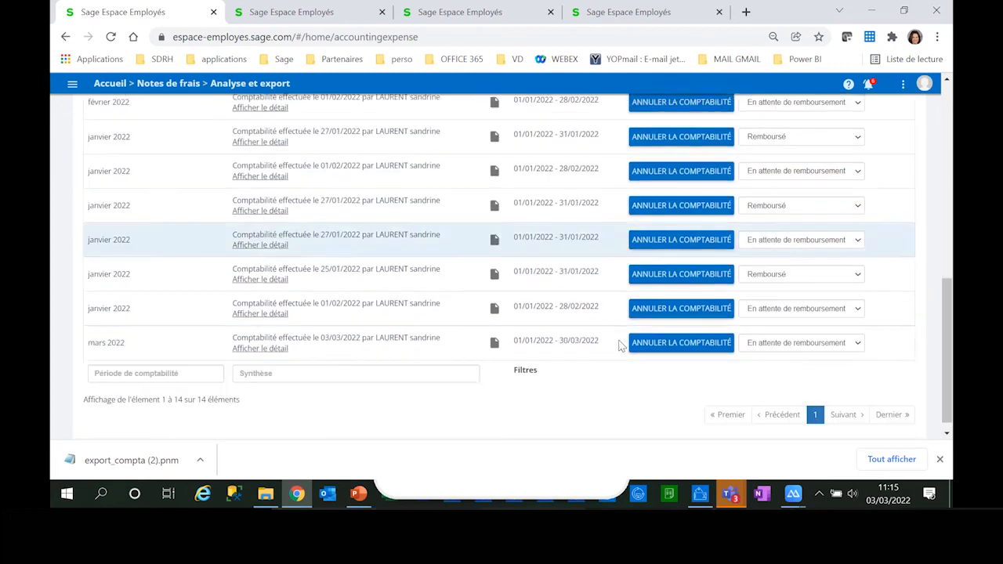
{"action": "left_click", "coordinate": [494, 348]}
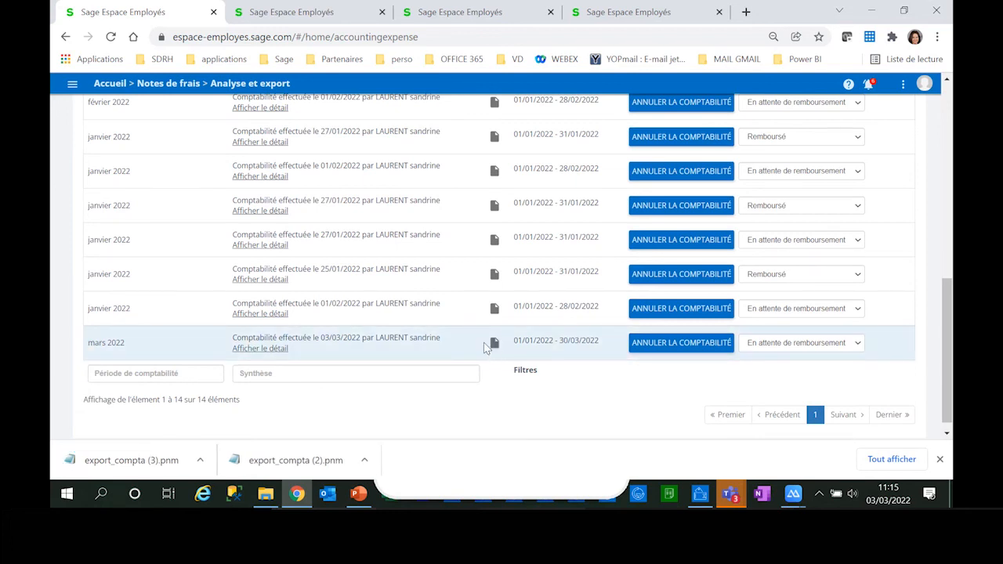
Step: View the detail of the processed expenses in the mars 2022 accounting entry and close it
{"action": "left_click", "coordinate": [259, 351]}
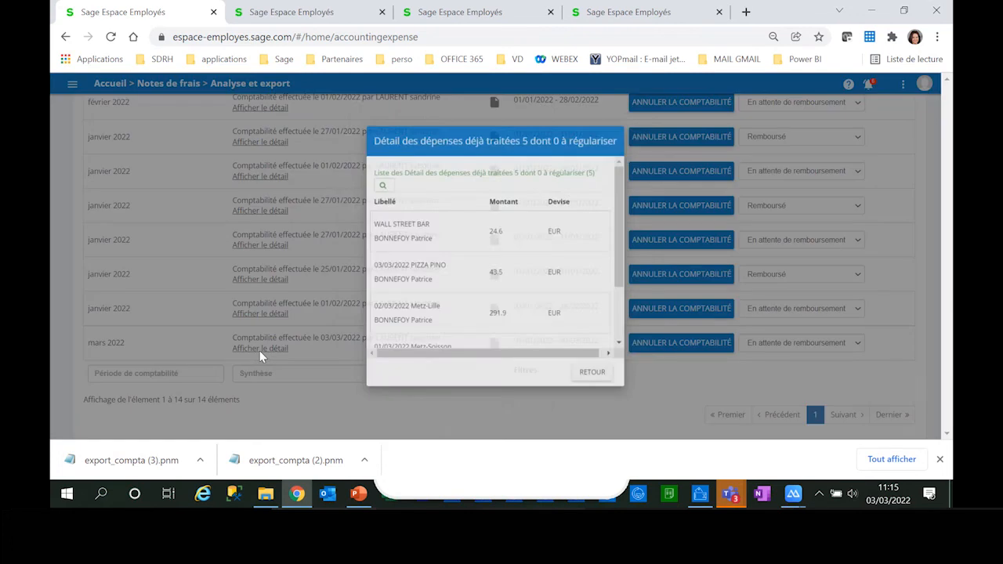
{"action": "left_click_drag", "start_coordinate": [636, 210], "coordinate": [648, 174]}
{"action": "left_click", "coordinate": [604, 388]}
Step: Open the downloaded export_compta (2).pnm file, examine its accounting entries and close it
{"action": "left_click", "coordinate": [252, 468]}
{"action": "left_click", "coordinate": [600, 11]}
{"action": "mouse_move", "coordinate": [691, 27]}
{"action": "left_mouse_down"}
{"action": "mouse_move", "coordinate": [726, 21]}
{"action": "mouse_move", "coordinate": [689, 18]}
{"action": "left_mouse_up"}
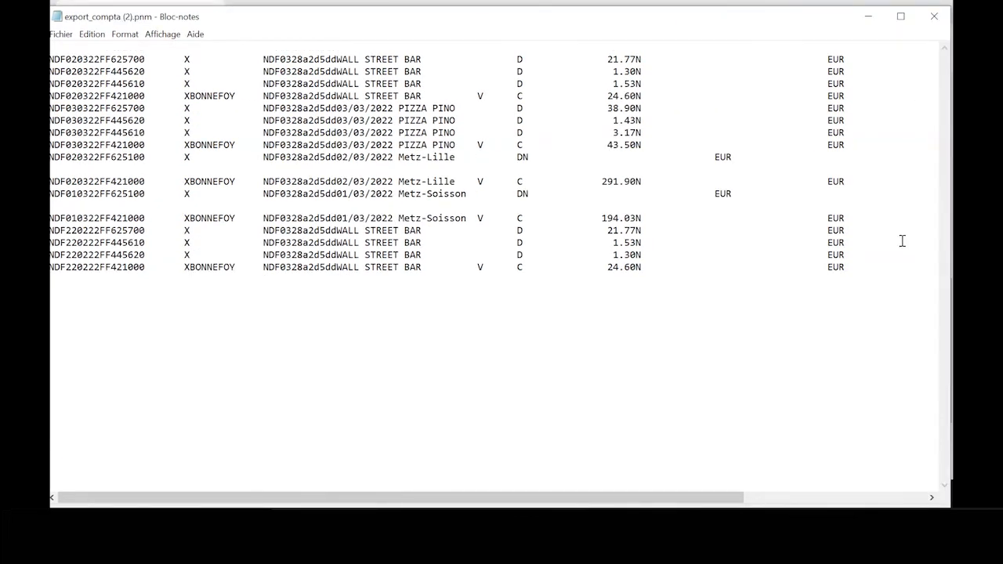
{"action": "left_click", "coordinate": [934, 17]}
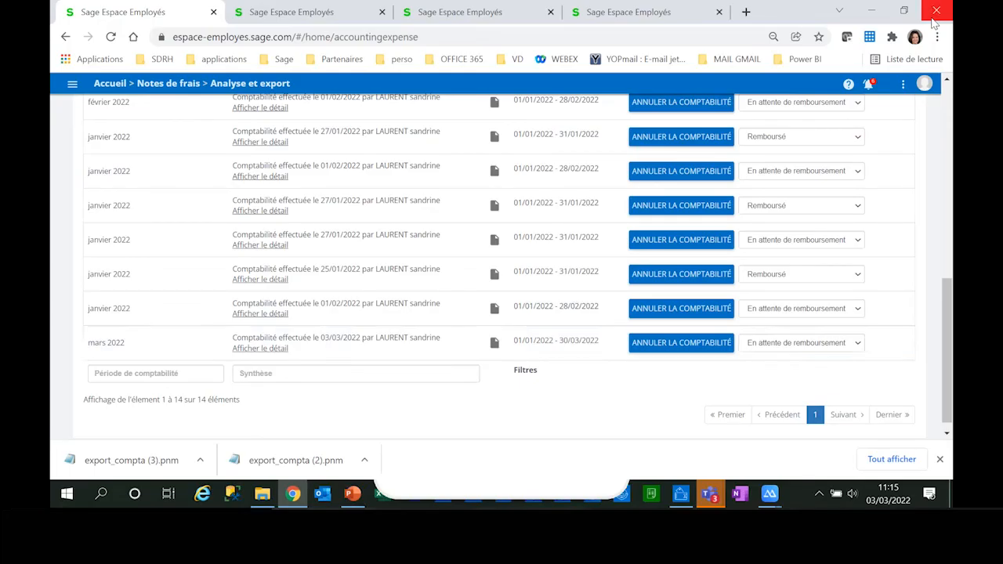
Step: Set the status of the mars 2022 accounting entry to Remboursé and switch to Sage Paie & RH
{"action": "left_click", "coordinate": [796, 343]}
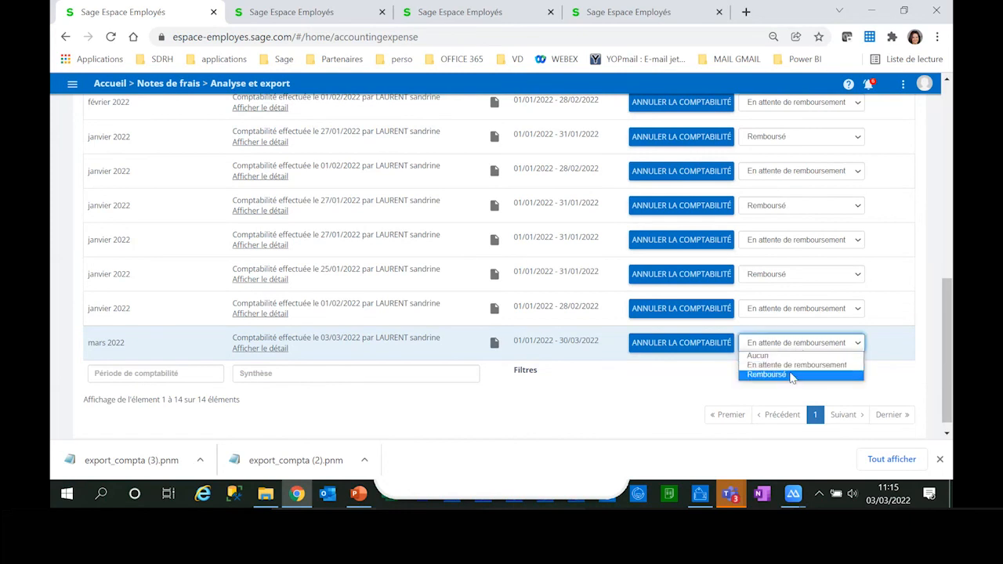
{"action": "left_click", "coordinate": [792, 375]}
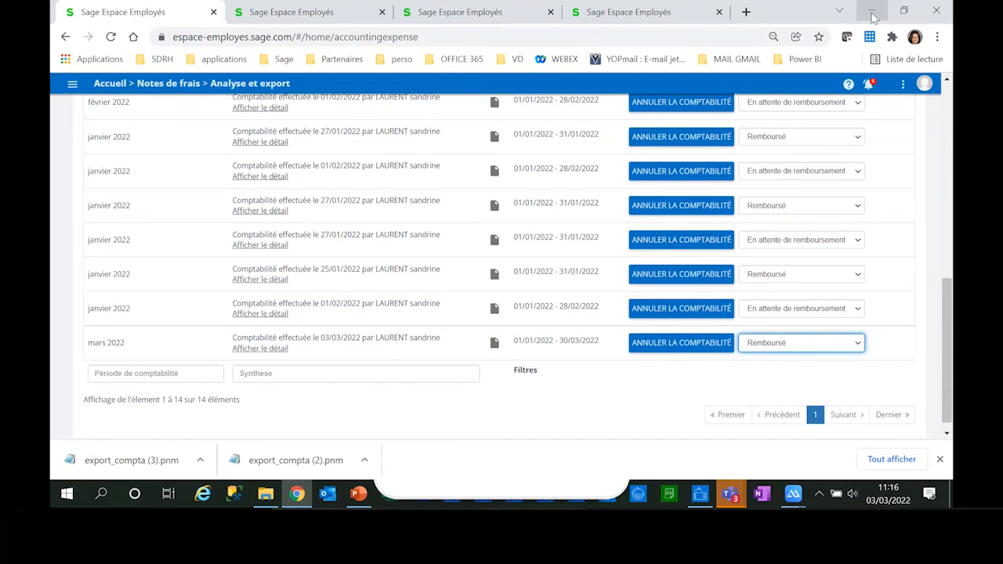
{"action": "left_click", "coordinate": [704, 498]}
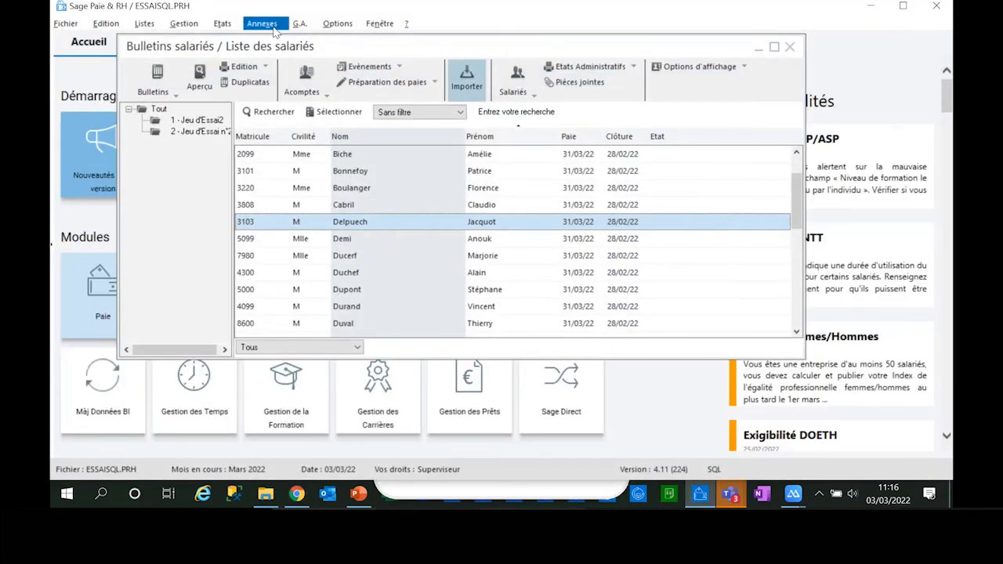
Step: List the Sage Espace Employés expense claims to import for the period 01/03/22 to 31/03/22
{"action": "left_click", "coordinate": [269, 24]}
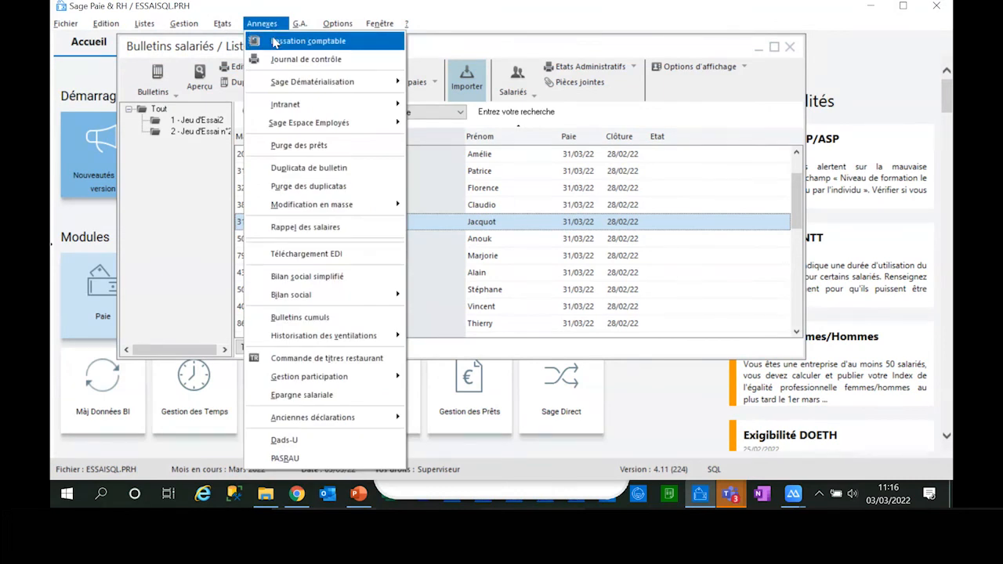
{"action": "mouse_move", "coordinate": [337, 123]}
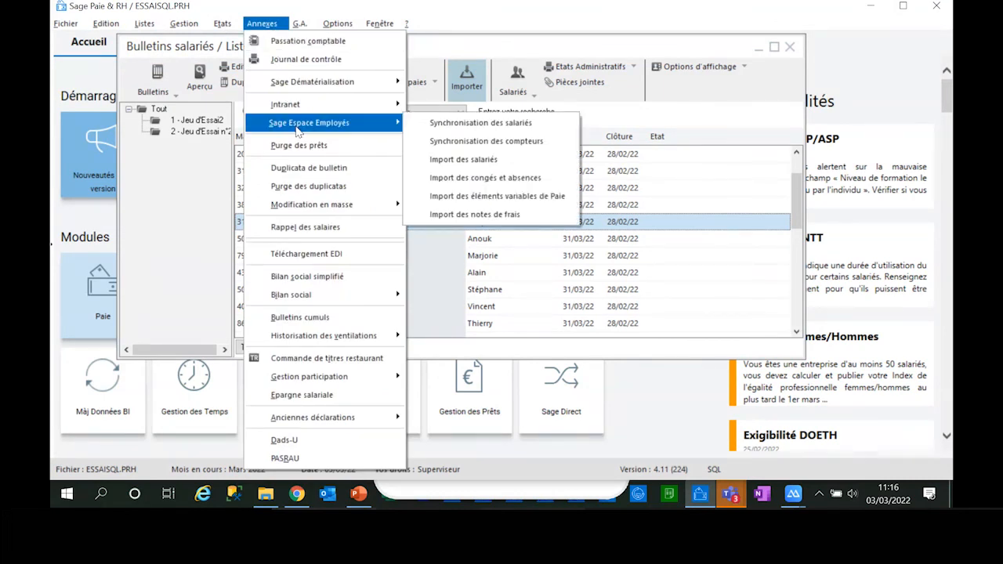
{"action": "left_click", "coordinate": [459, 220]}
{"action": "left_click", "coordinate": [628, 80]}
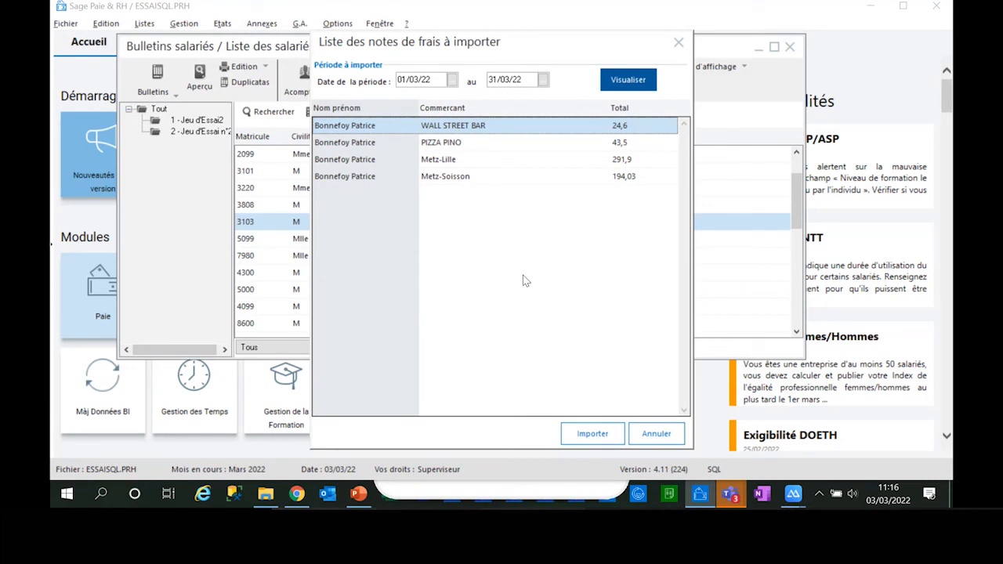
Step: Import the listed expense claims with the import report set to Aperçu avant impression, and close the report
{"action": "left_click", "coordinate": [583, 439]}
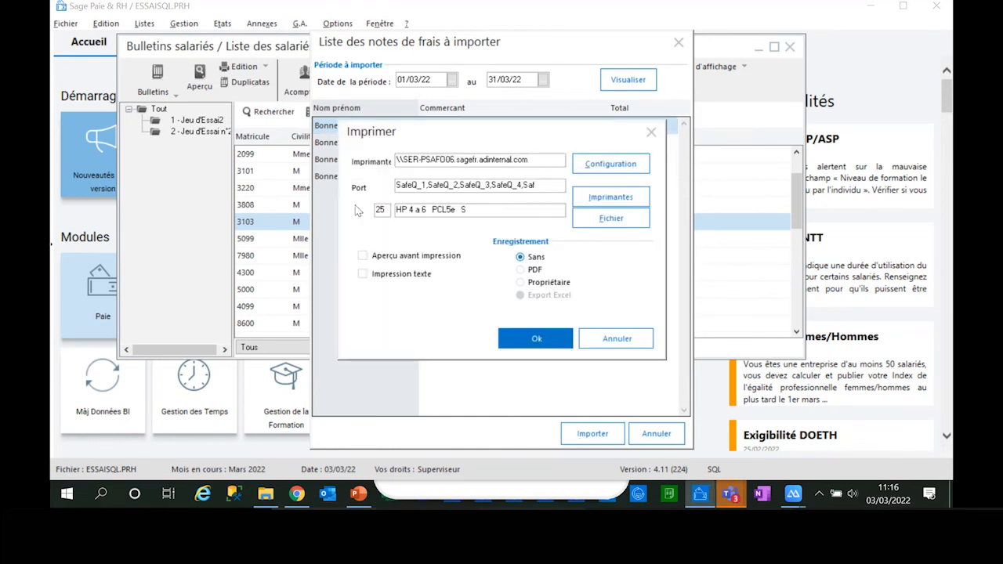
{"action": "left_click", "coordinate": [362, 255]}
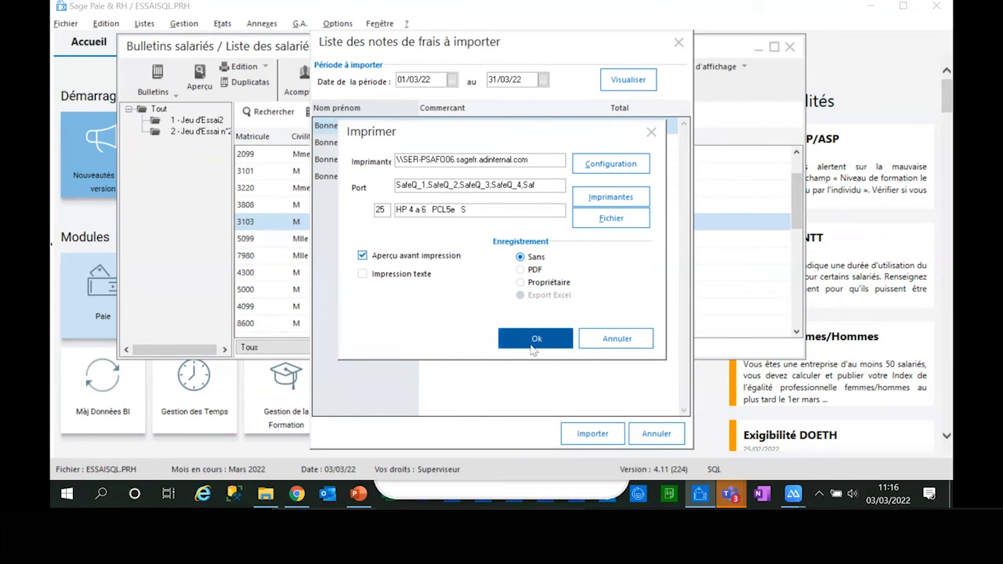
{"action": "left_click", "coordinate": [529, 338]}
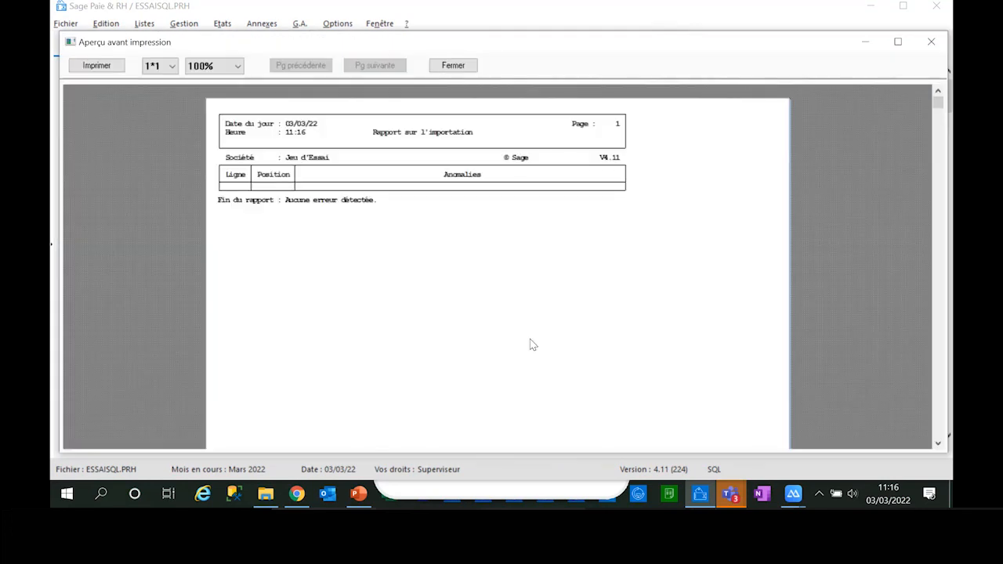
{"action": "left_click", "coordinate": [453, 66]}
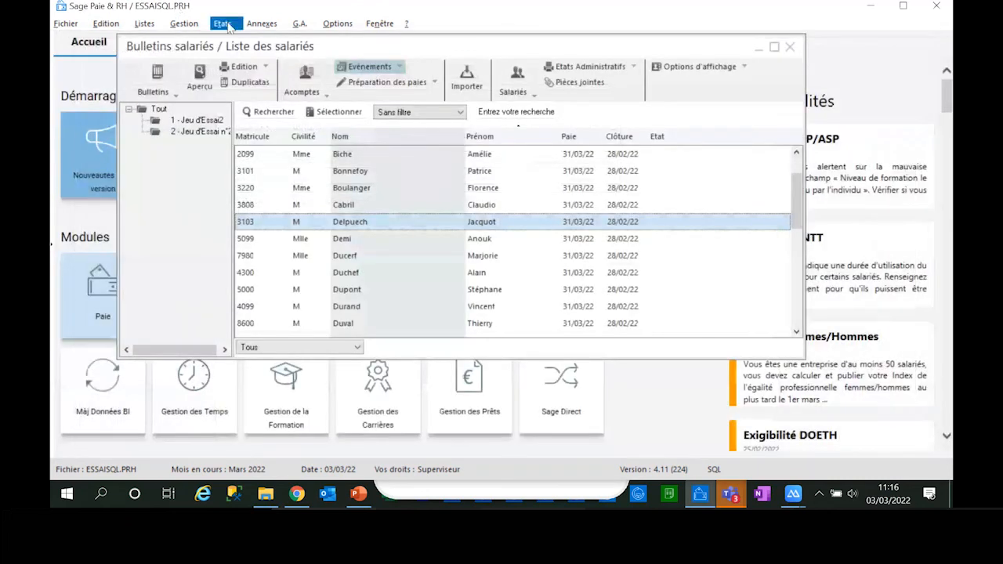
{"action": "left_click", "coordinate": [263, 25]}
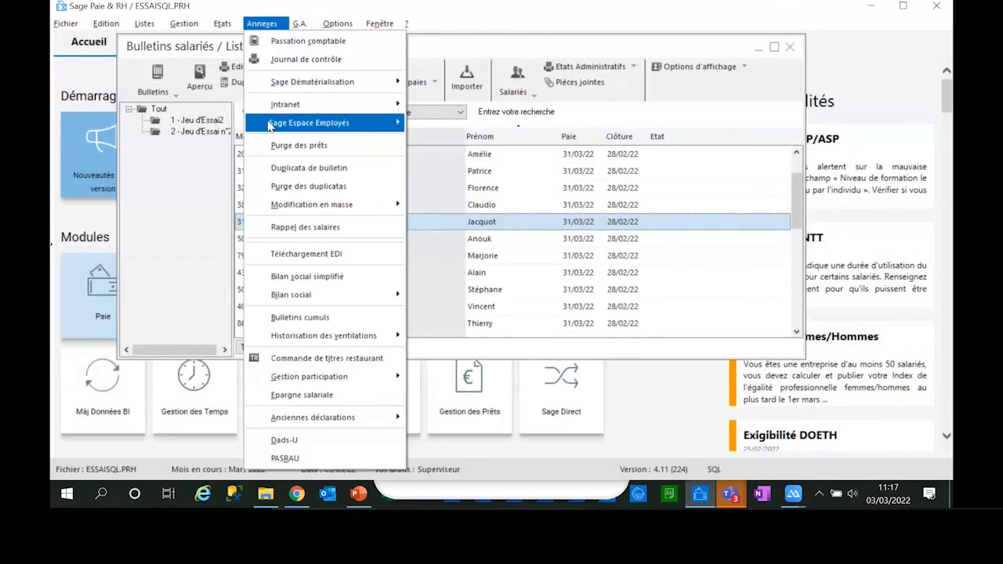
{"action": "mouse_move", "coordinate": [179, 24]}
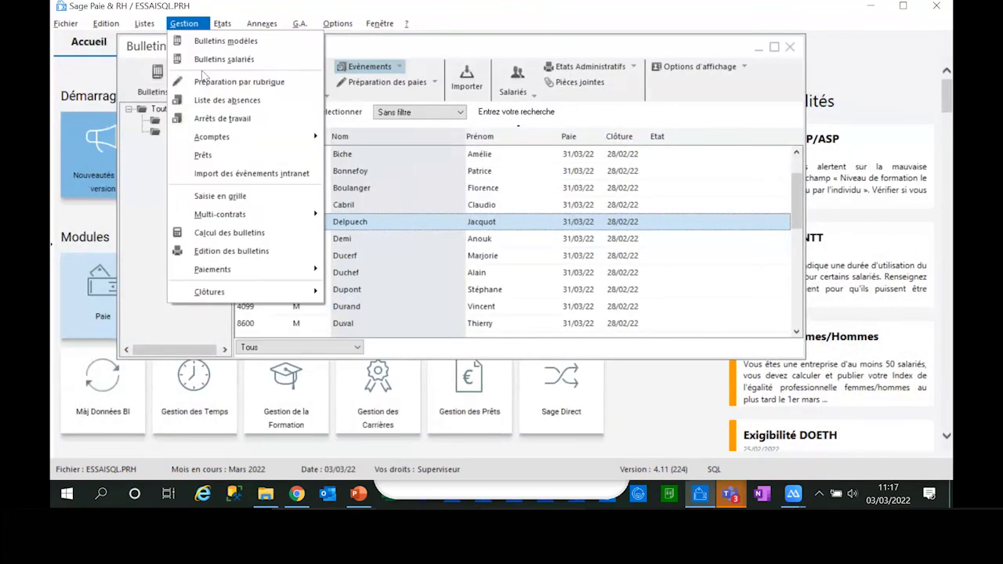
{"action": "left_click", "coordinate": [393, 217]}
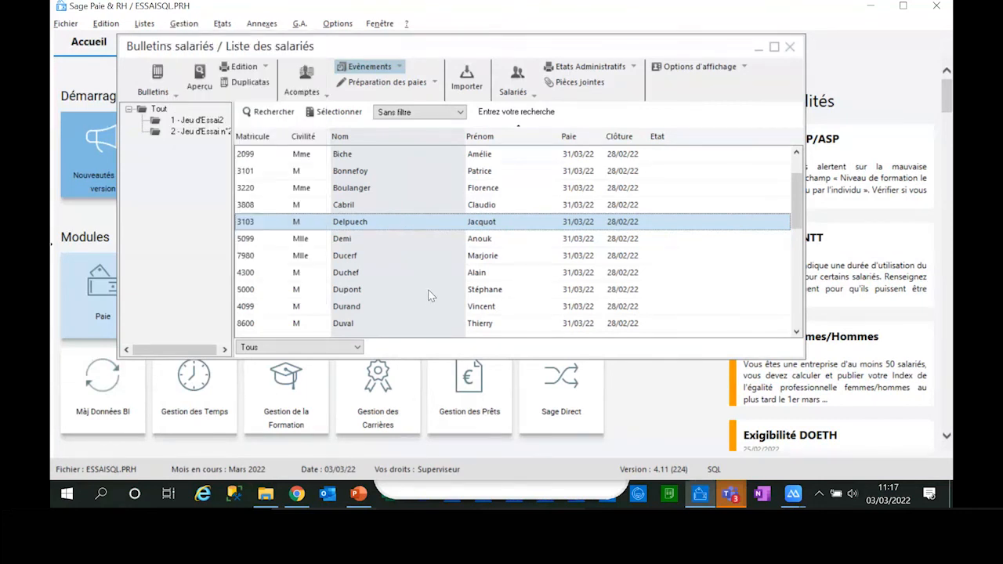
Step: Open the March payslip of the employee whose expenses were imported and view its Autres variables
{"action": "left_click", "coordinate": [402, 172]}
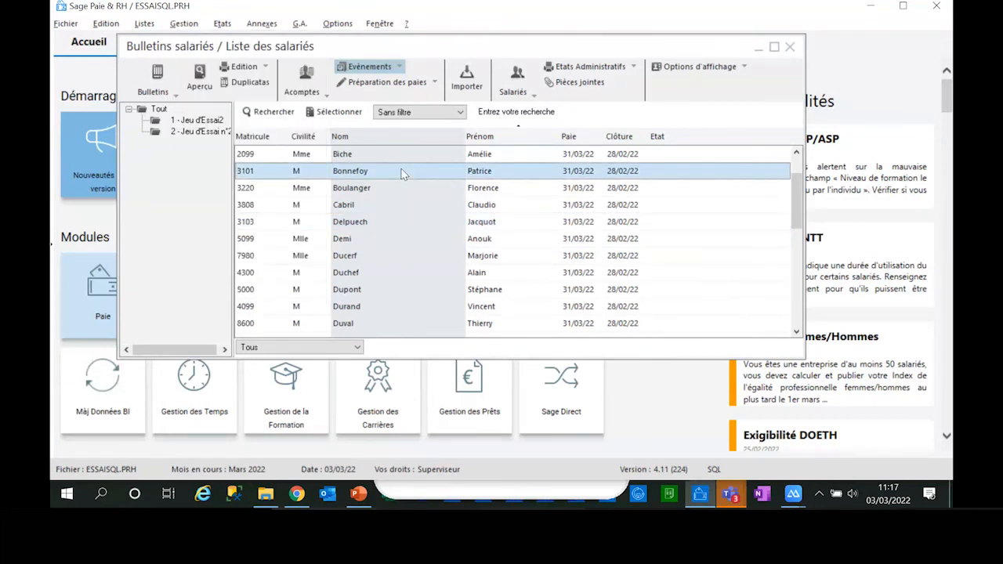
{"action": "double_click", "coordinate": [402, 172]}
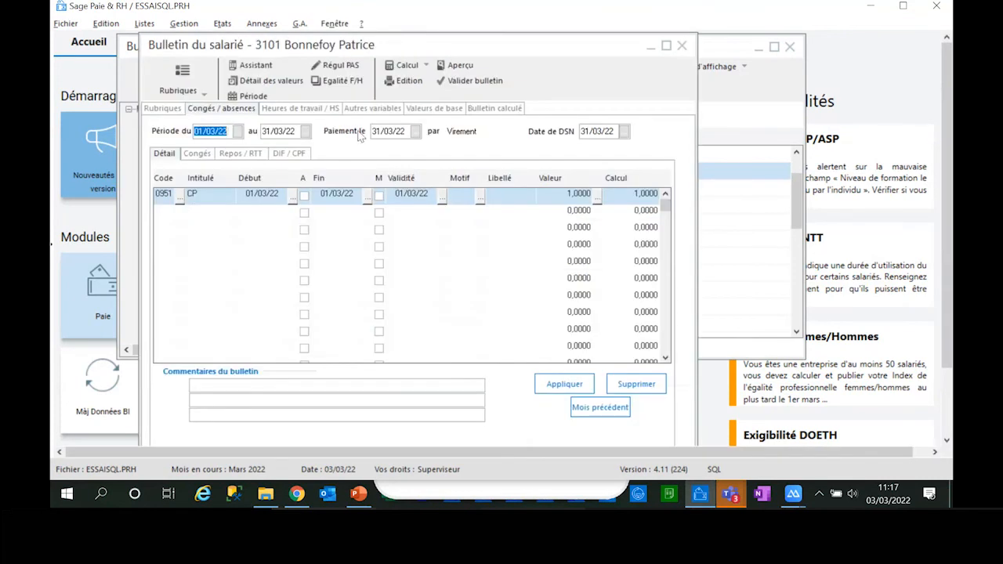
{"action": "left_click", "coordinate": [358, 110]}
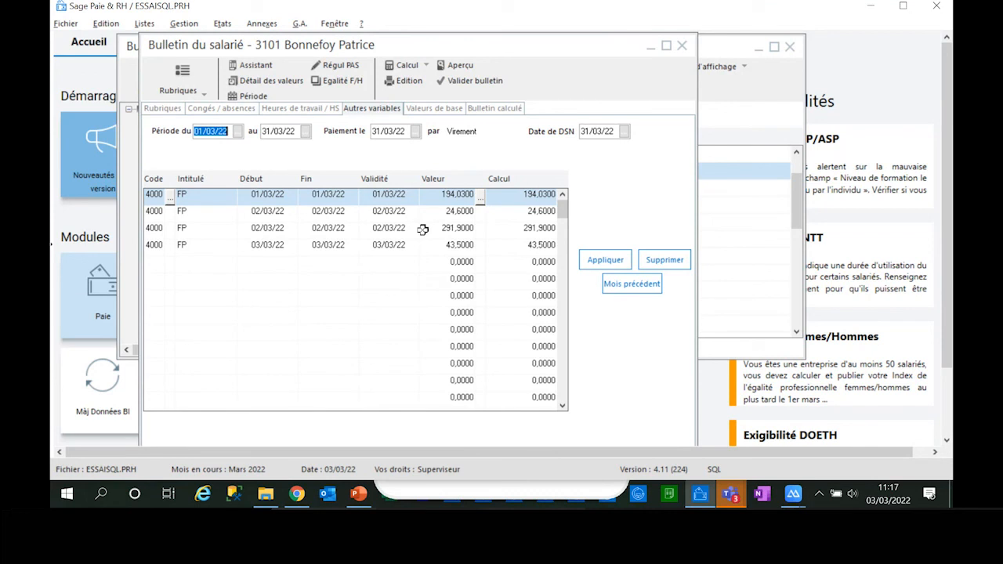
Step: Calculate the employee's payslip, check the Frais professionnels line, and close the payslip saving the changes
{"action": "left_click", "coordinate": [479, 109]}
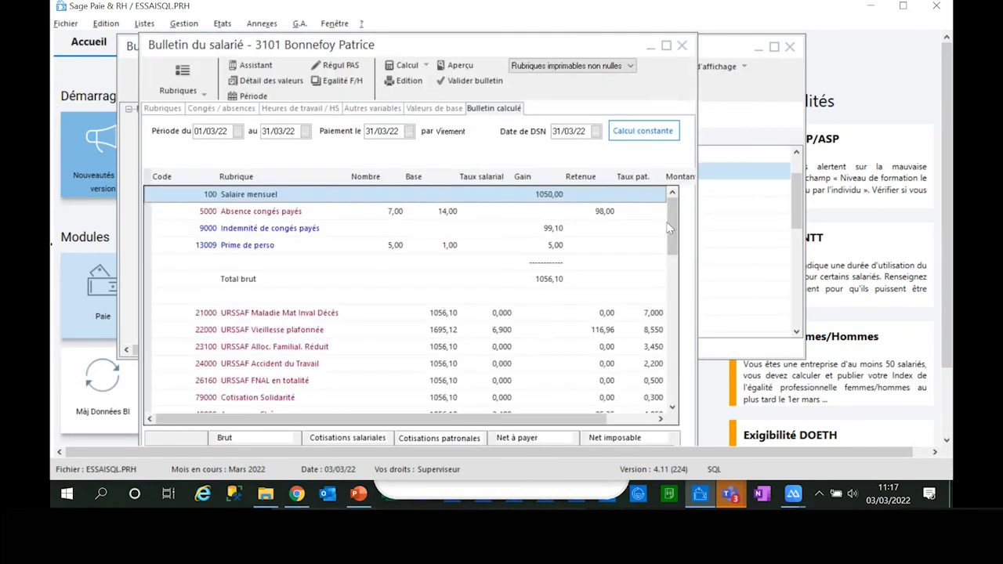
{"action": "left_click_drag", "start_coordinate": [671, 223], "coordinate": [667, 414]}
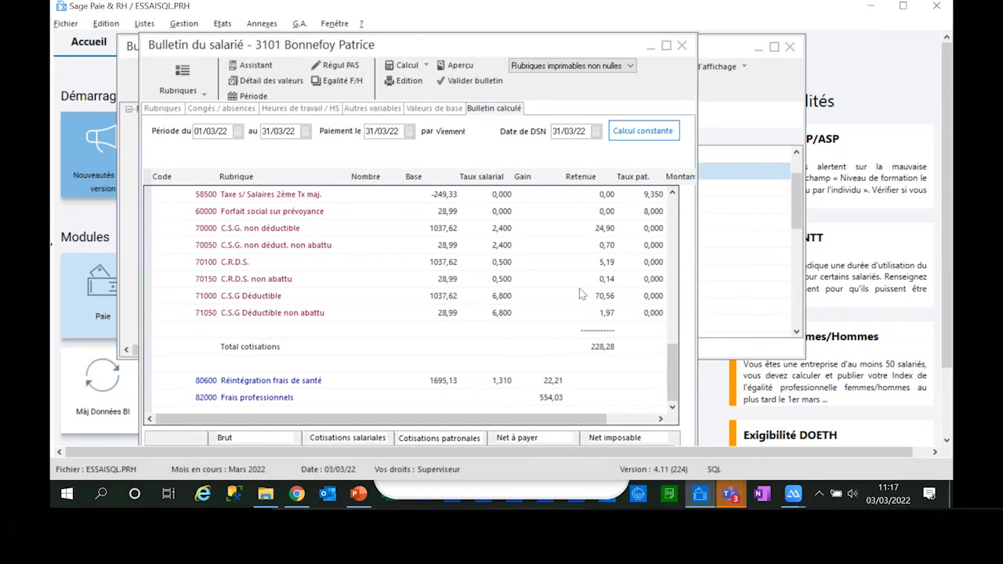
{"action": "left_click", "coordinate": [727, 73]}
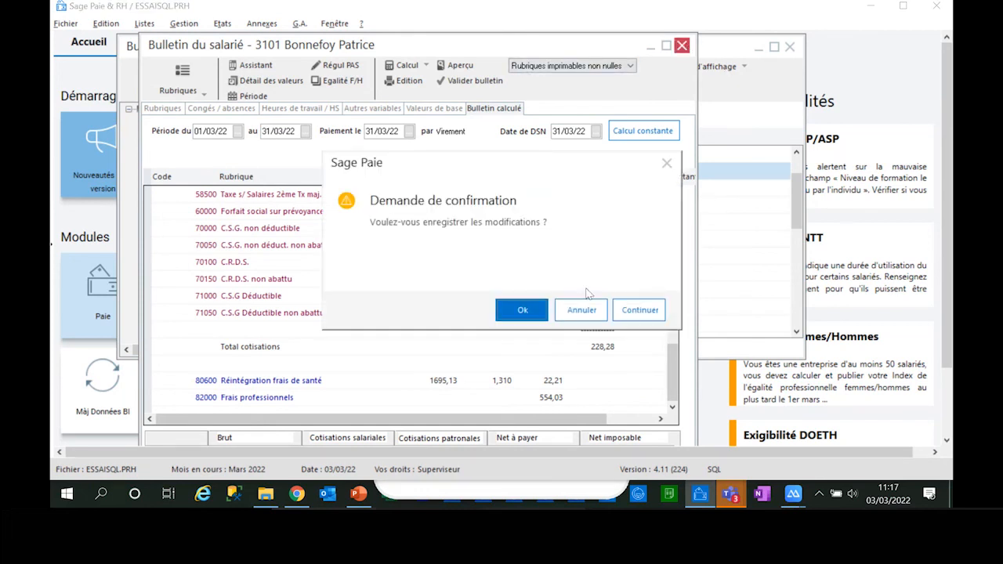
{"action": "left_click", "coordinate": [521, 308]}
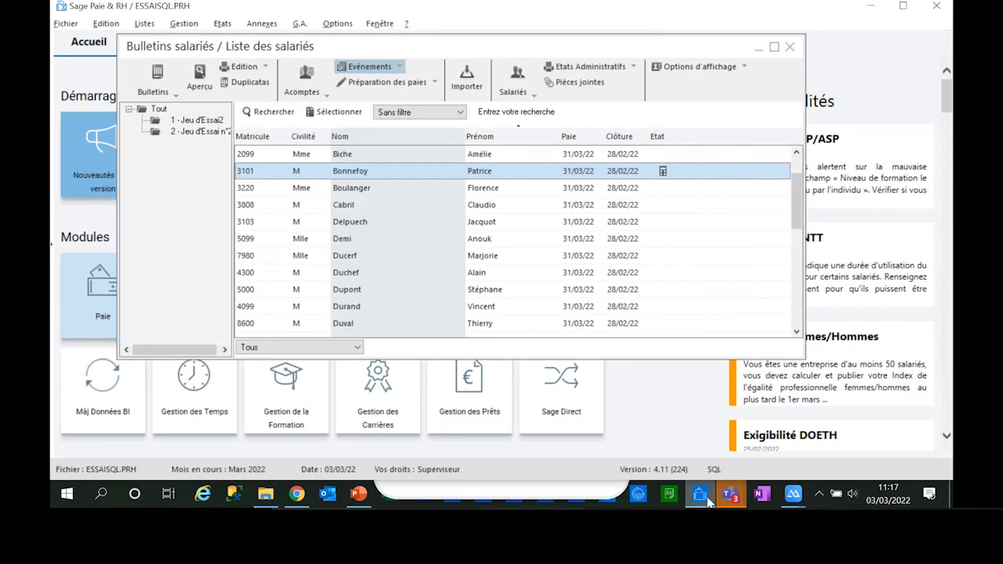
Step: Minimise the open windows, switch to PowerPoint and run the slide show from Pour résumer to the Les bénéfices clients slide
{"action": "left_click", "coordinate": [875, 7]}
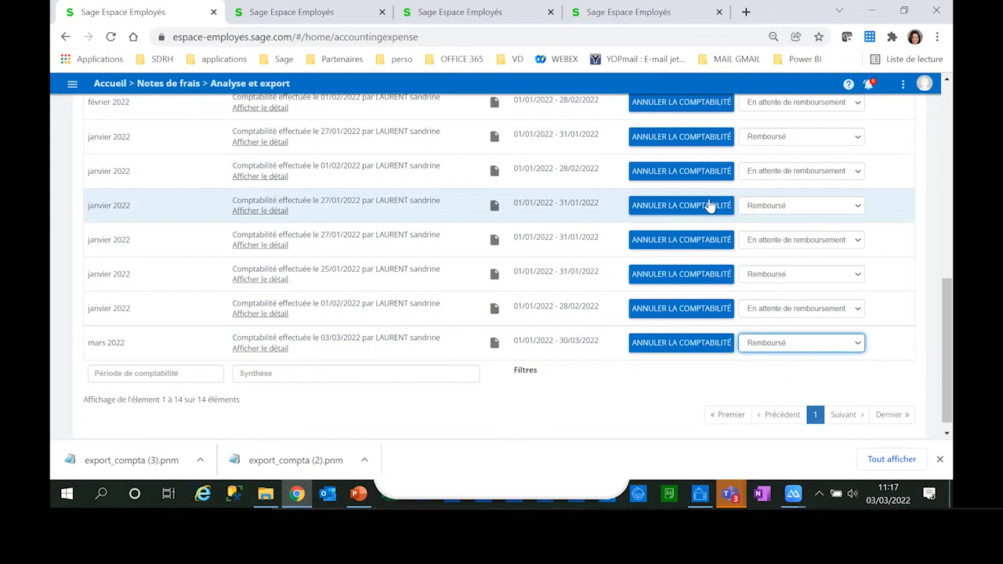
{"action": "scroll", "coordinate": [710, 205], "scroll_direction": "up", "scroll_amount": 5}
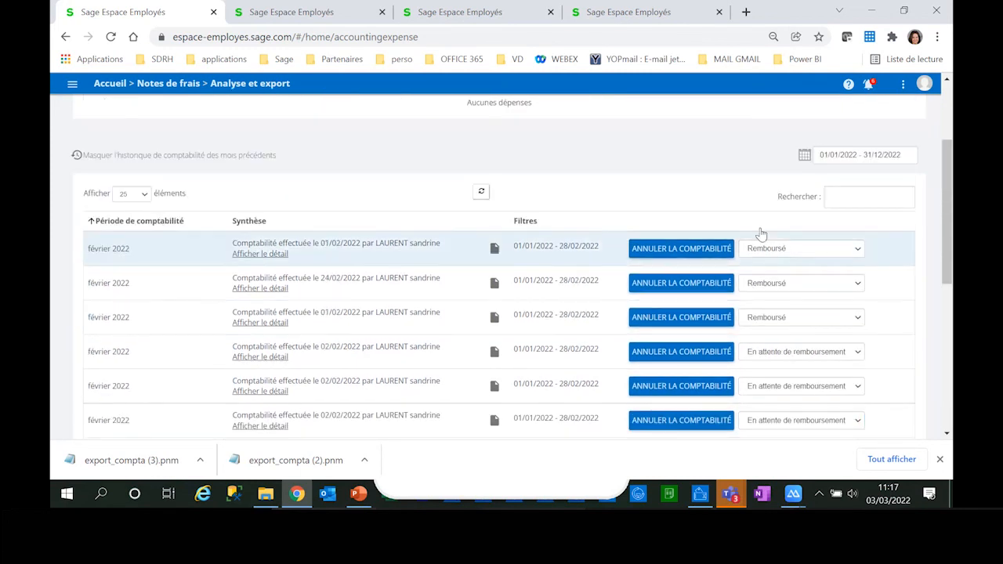
{"action": "left_click", "coordinate": [873, 11]}
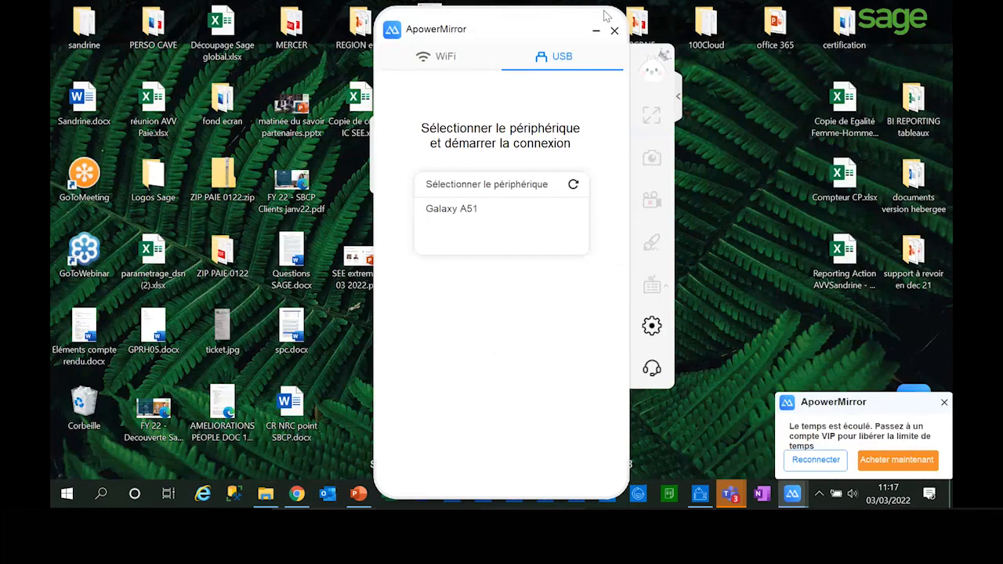
{"action": "left_click", "coordinate": [596, 30]}
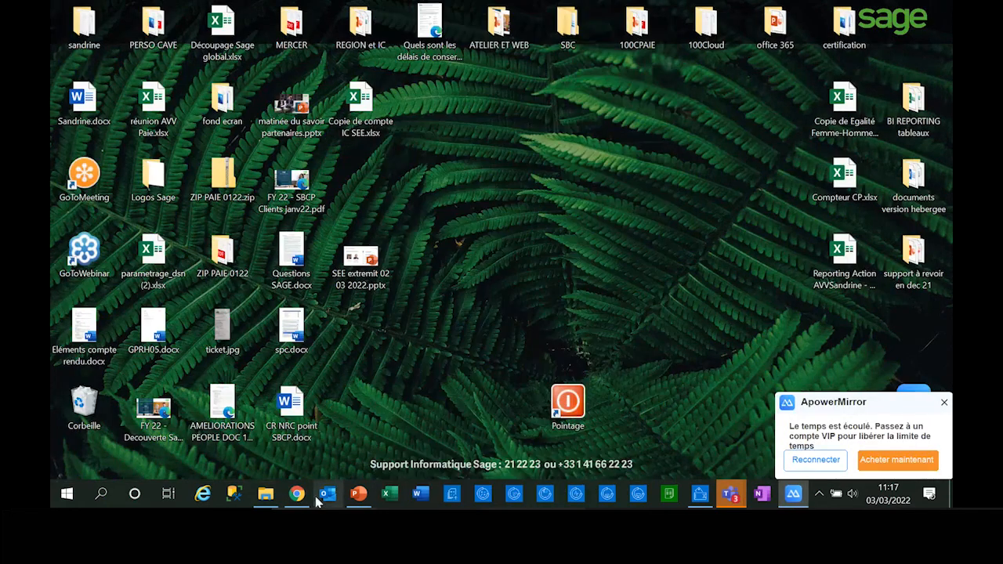
{"action": "left_click", "coordinate": [358, 493]}
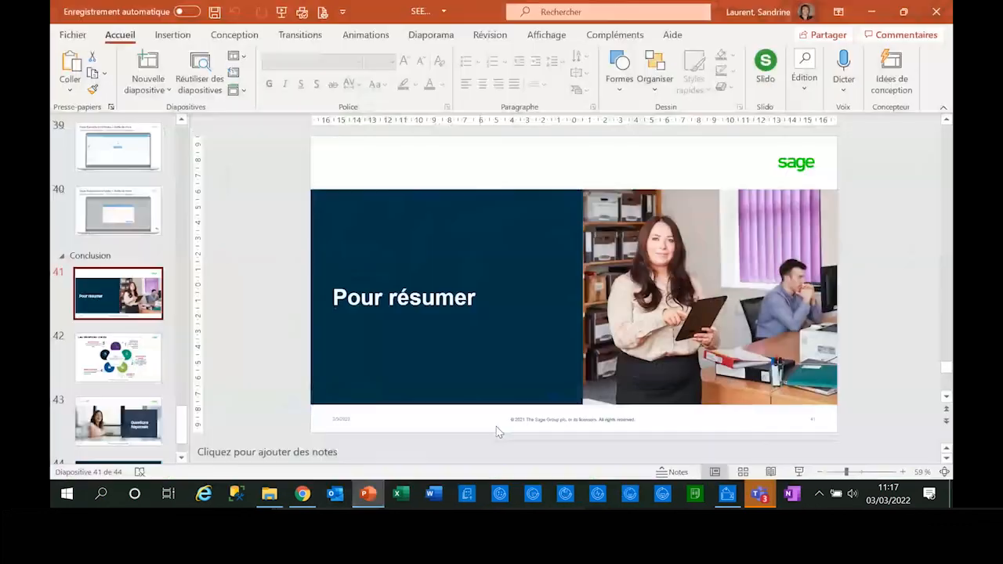
{"action": "left_click", "coordinate": [799, 471]}
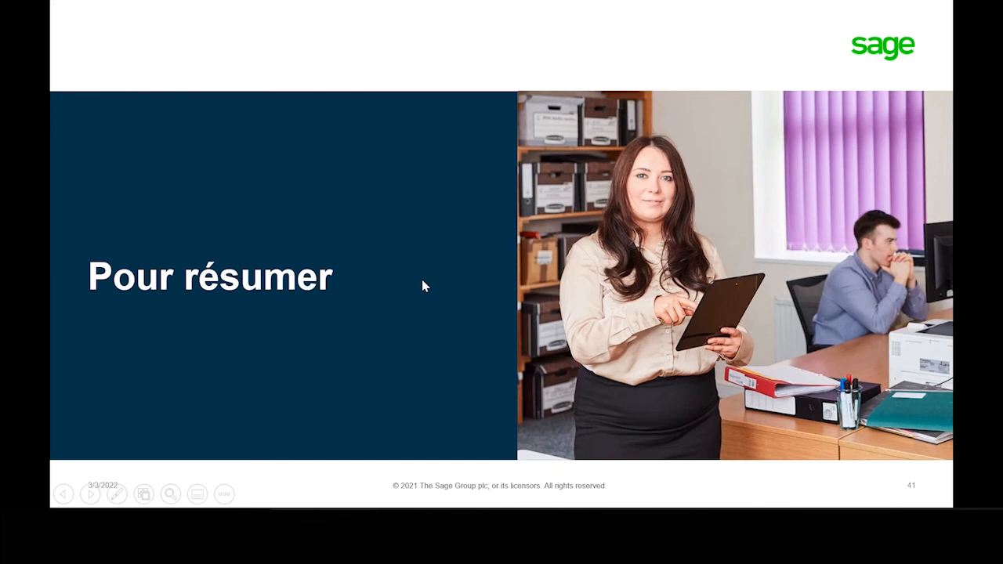
{"action": "left_click", "coordinate": [429, 349]}
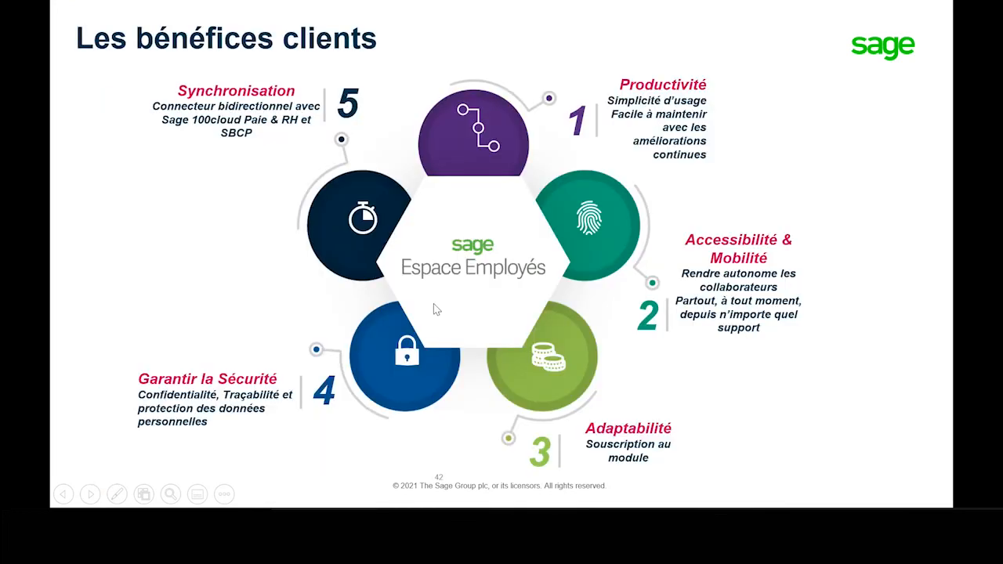